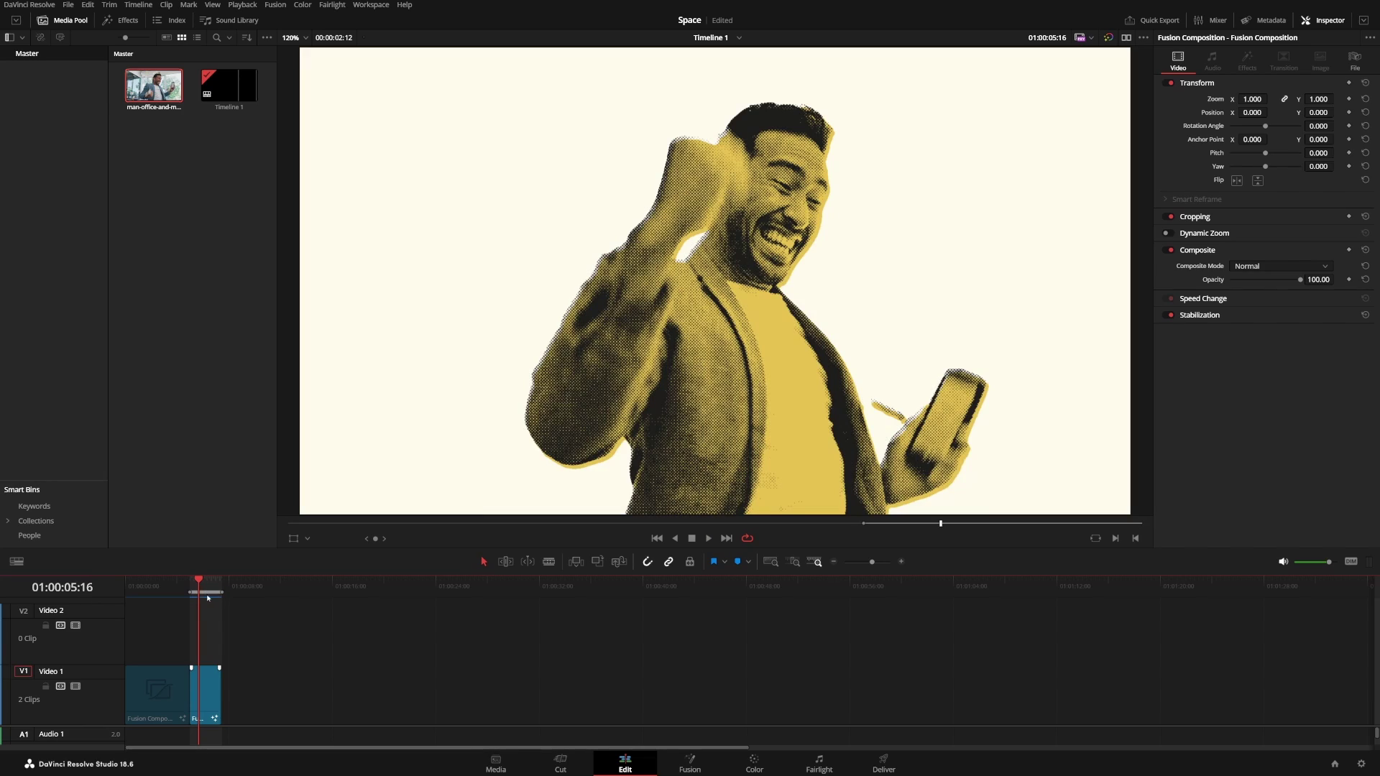
# Step: Clear the in/out range and play back the finished halftone clip from the start
pyautogui.hotkey('alt', 'x')
pyautogui.moveTo(196, 587); pyautogui.dragTo(125, 587)
pyautogui.press('space')
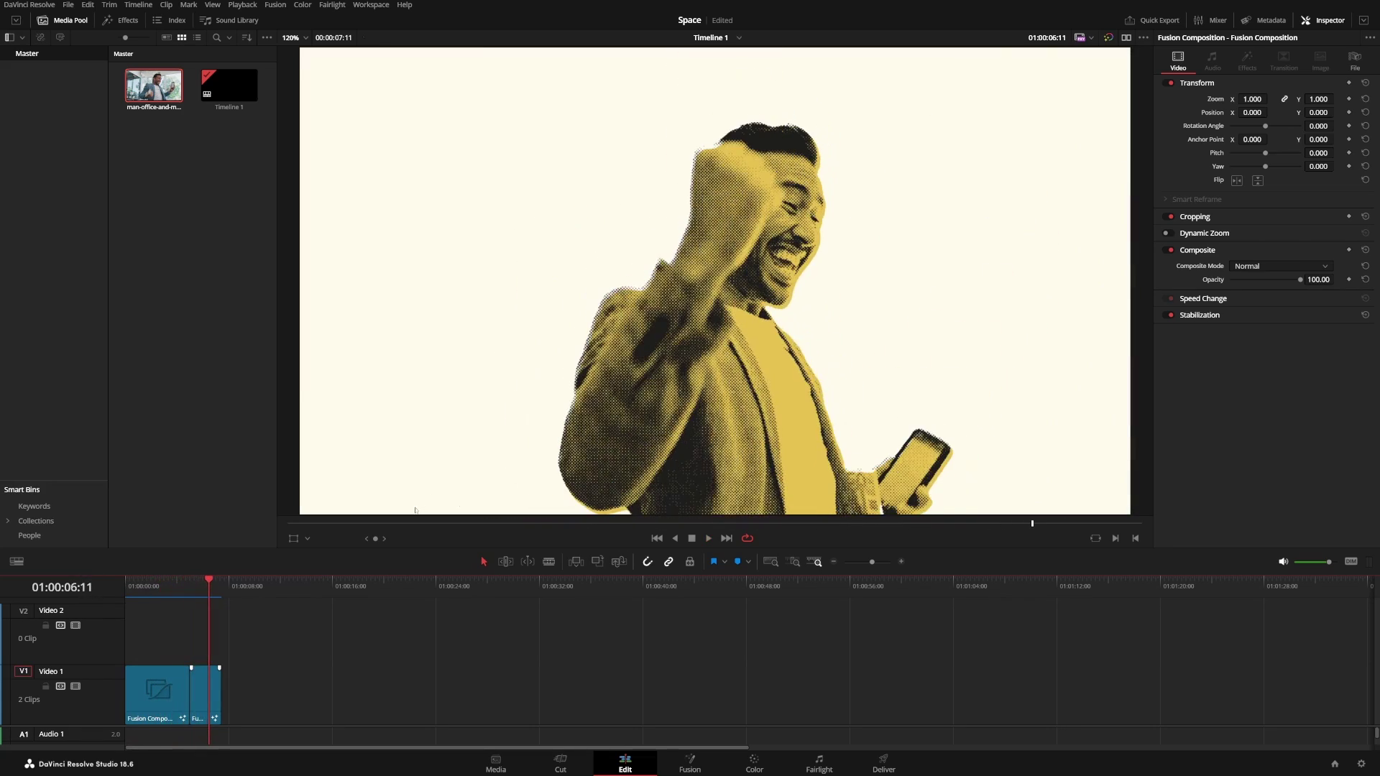
pyautogui.moveTo(213, 587); pyautogui.dragTo(203, 585)
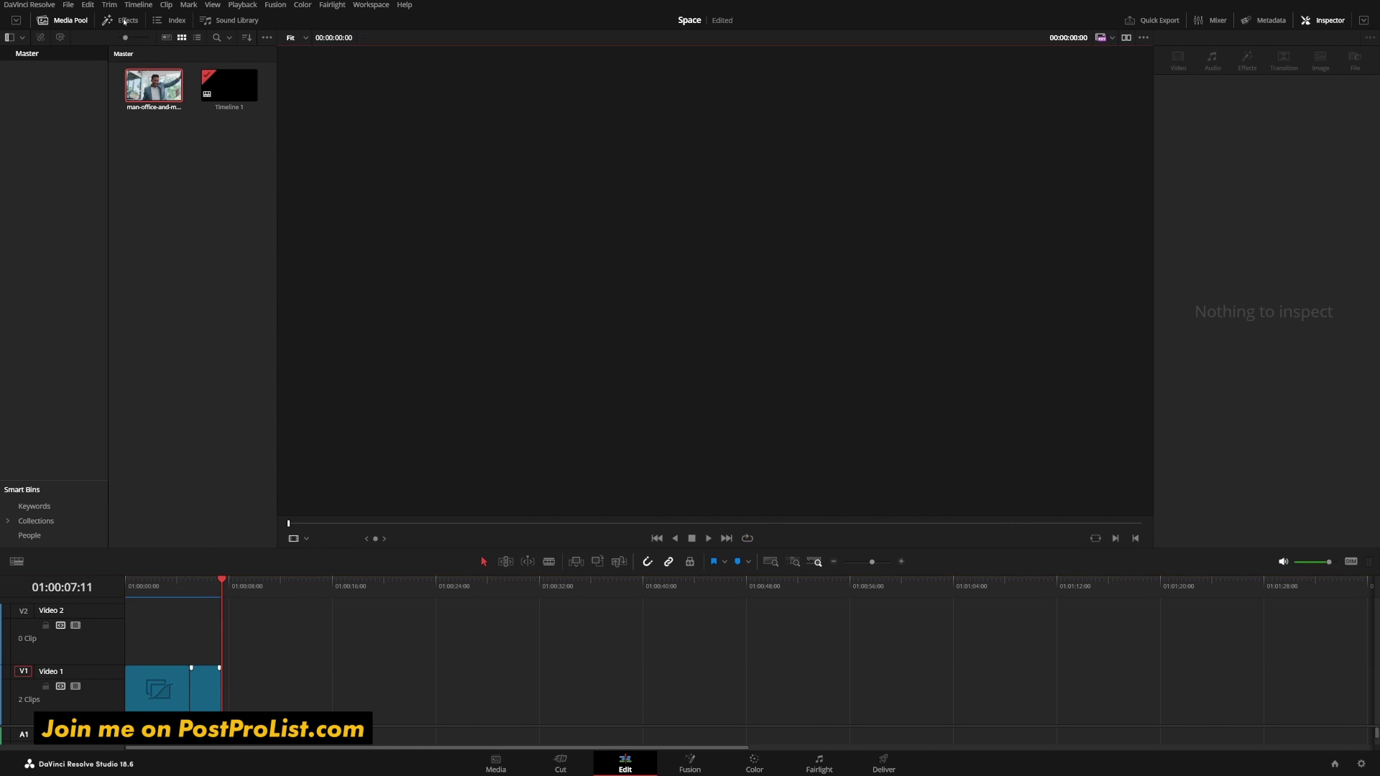
# Step: Place a Fusion Composition clip after the existing clips on Video 1 and select it
pyautogui.click(120, 21)
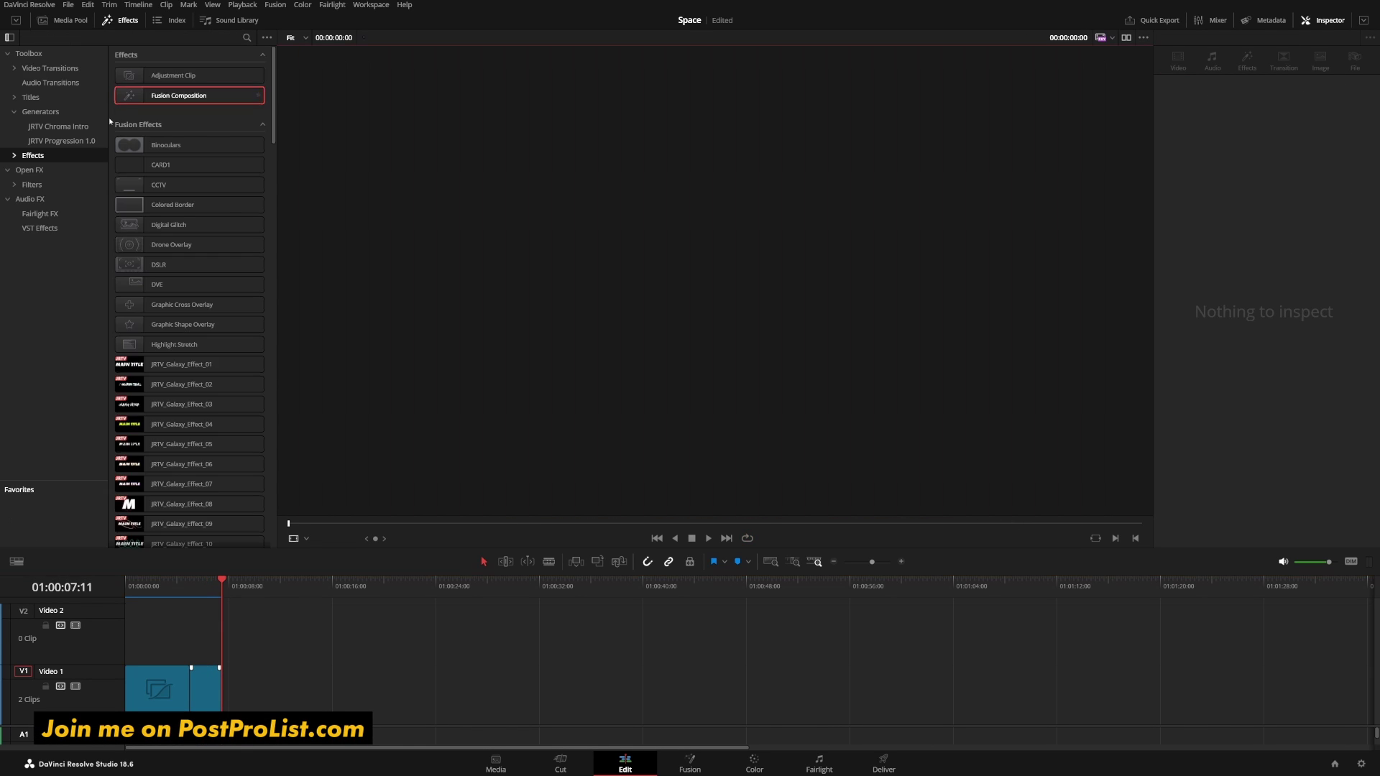
pyautogui.moveTo(161, 103); pyautogui.dragTo(227, 695)
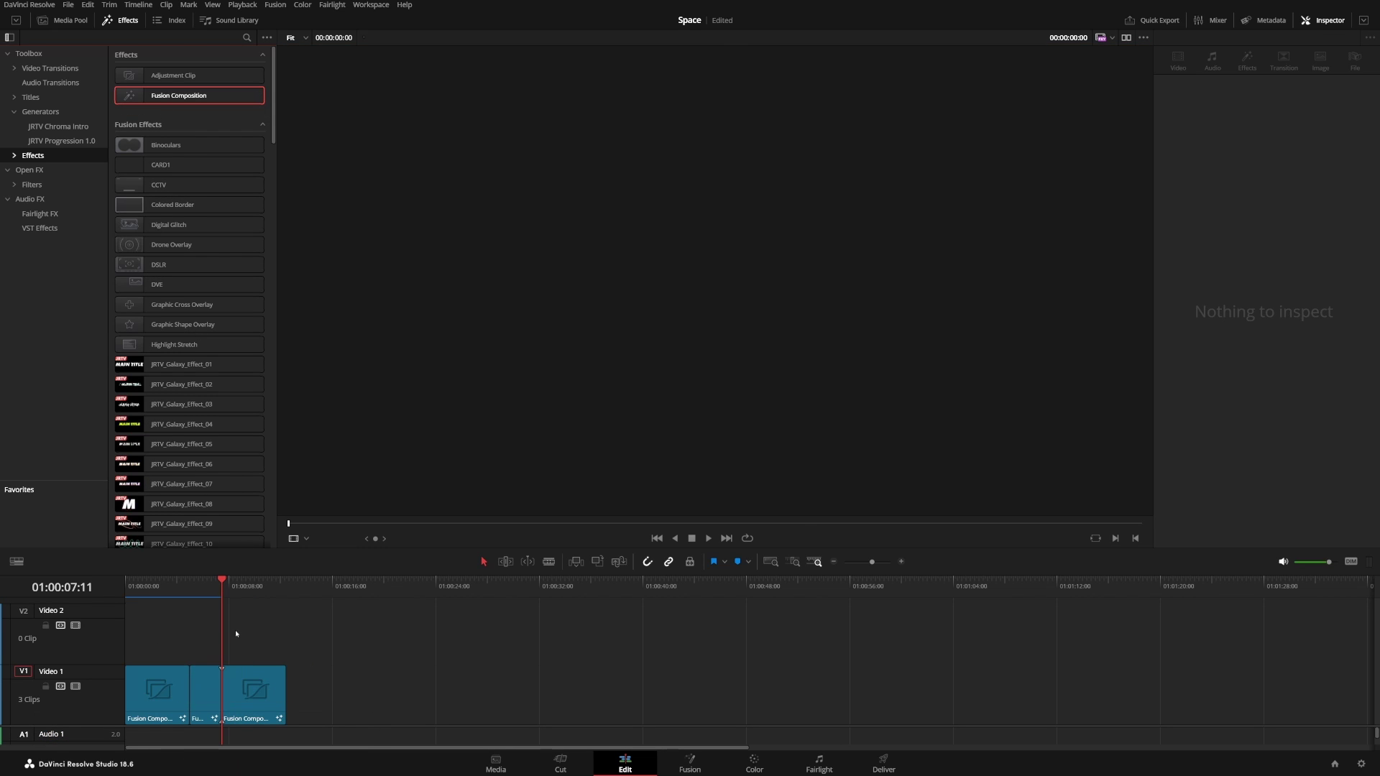
pyautogui.moveTo(239, 592); pyautogui.dragTo(241, 592)
pyautogui.click(242, 586)
pyautogui.click(245, 690)
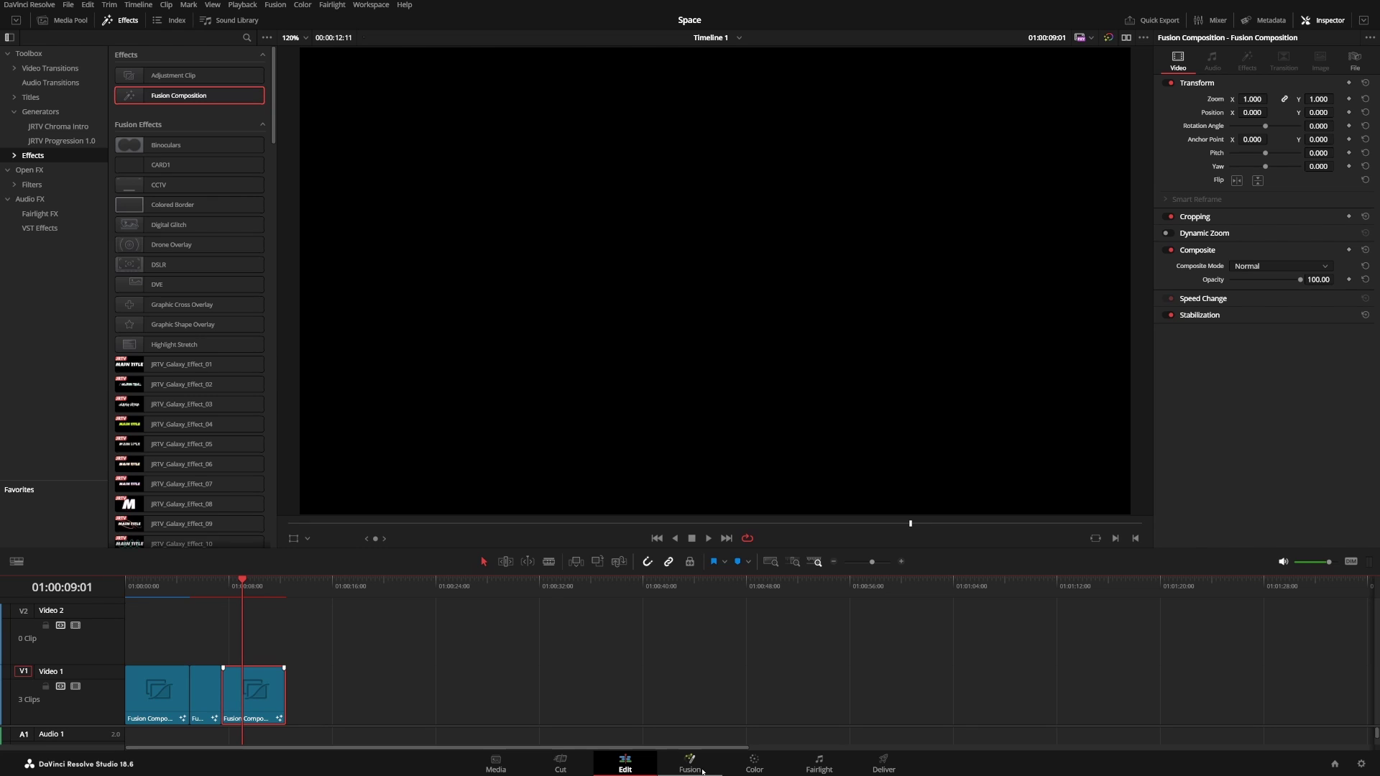
# Step: Open the composition in Fusion and drop the office footage from the Media Pool into Nodes
pyautogui.click(702, 771)
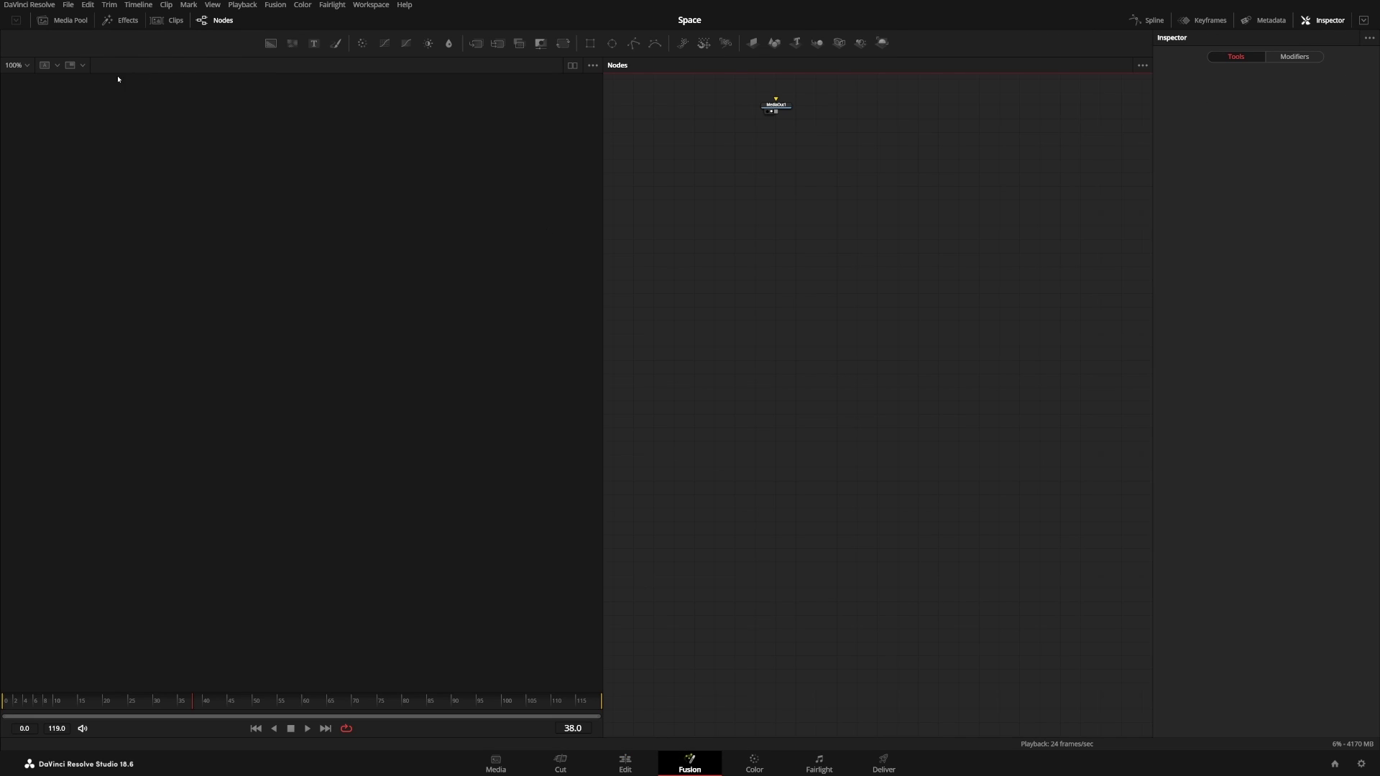
pyautogui.click(70, 21)
pyautogui.moveTo(136, 578); pyautogui.dragTo(773, 194)
pyautogui.click(70, 20)
# Step: Move MediaIn1 to the right and enlarge the node area by shrinking the viewer
pyautogui.moveTo(651, 241); pyautogui.dragTo(502, 302)
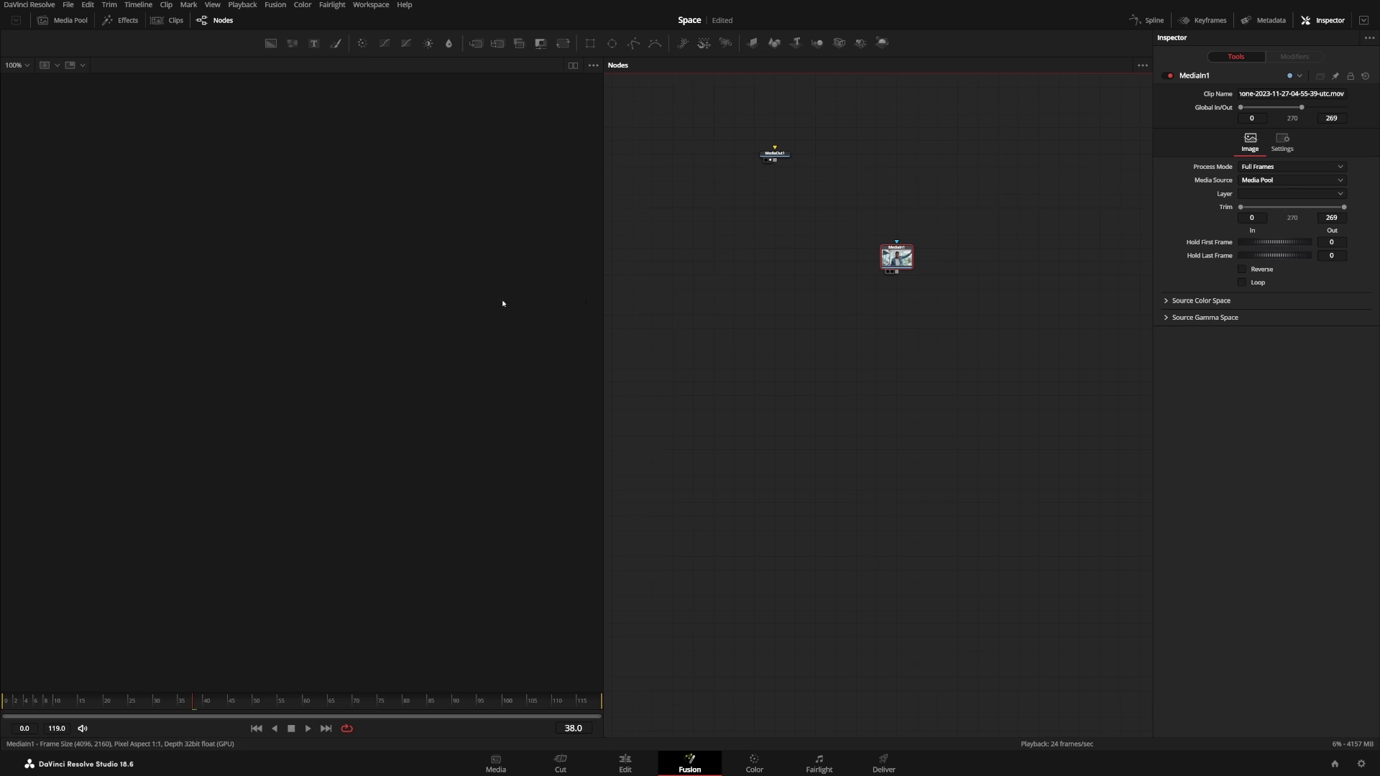
pyautogui.moveTo(896, 257); pyautogui.dragTo(1039, 231)
pyautogui.moveTo(841, 267); pyautogui.dragTo(821, 316)
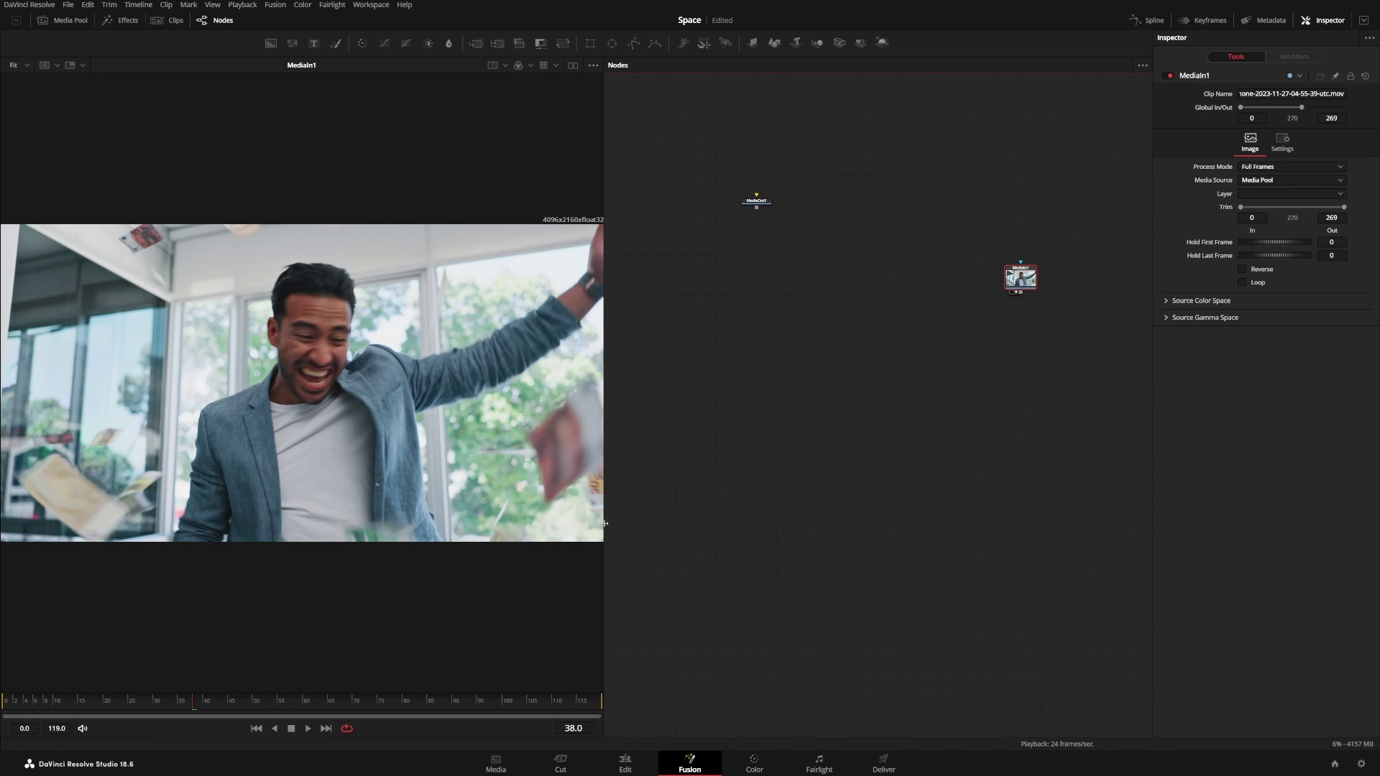
pyautogui.moveTo(603, 515); pyautogui.dragTo(340, 460)
pyautogui.moveTo(465, 439); pyautogui.dragTo(588, 459)
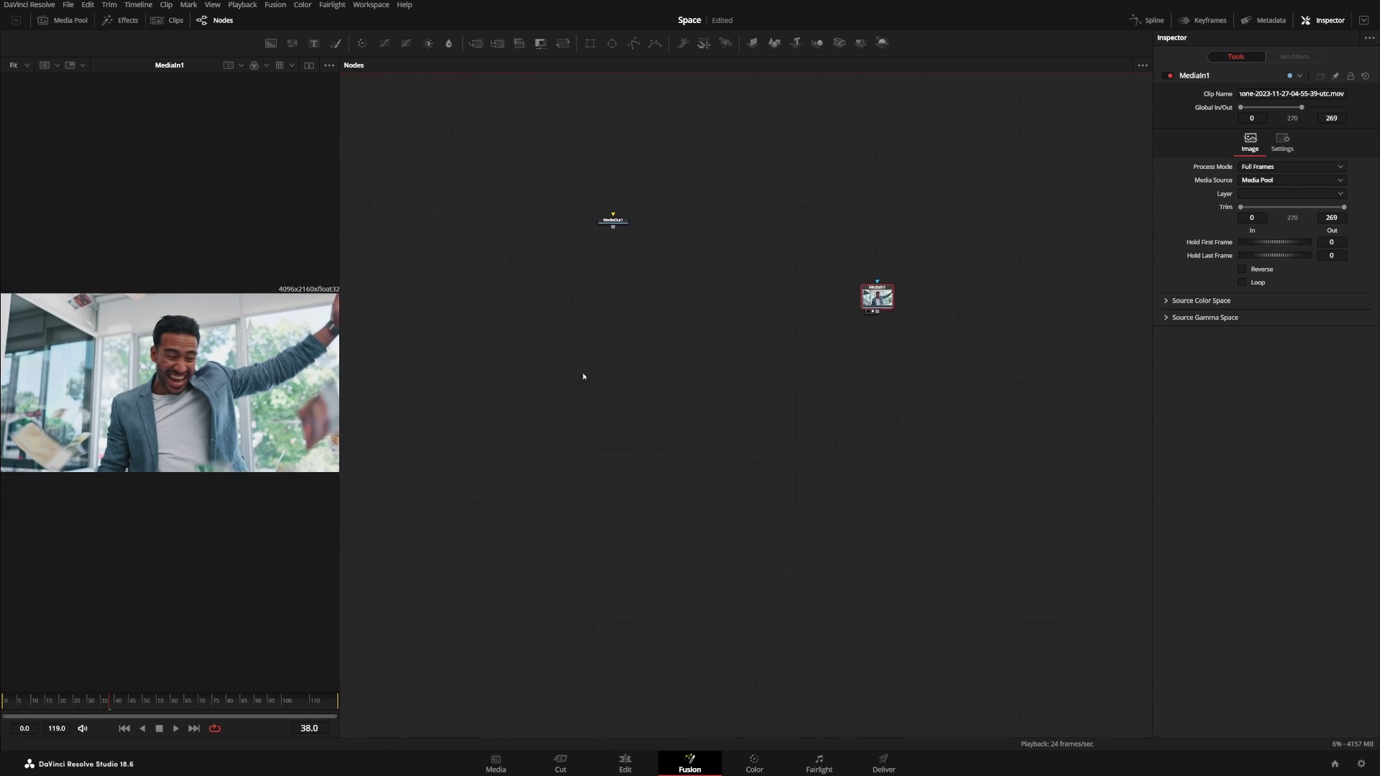
pyautogui.moveTo(878, 297); pyautogui.dragTo(938, 258)
pyautogui.moveTo(456, 186); pyautogui.dragTo(474, 207)
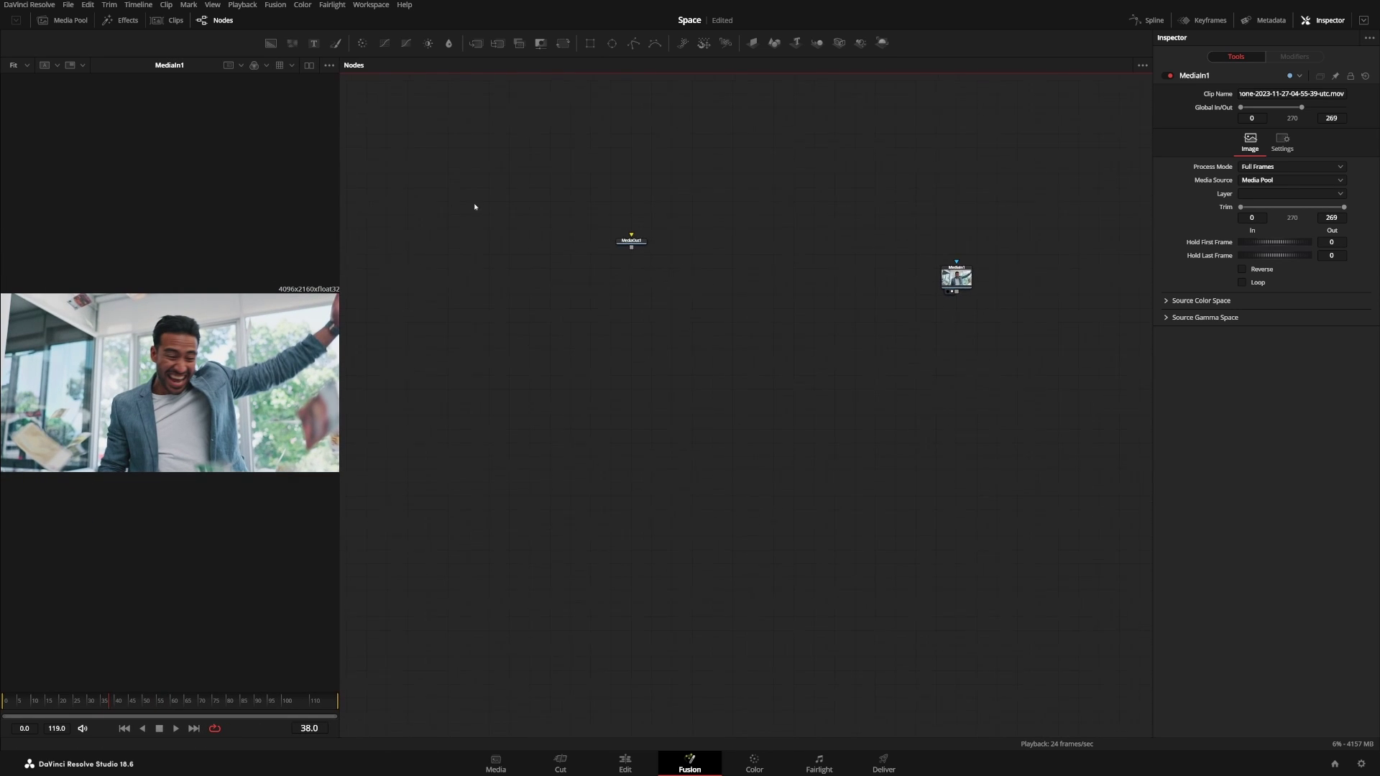
# Step: Add a Background node with Auto Resolution off and size 50×50
pyautogui.moveTo(271, 44); pyautogui.dragTo(489, 334)
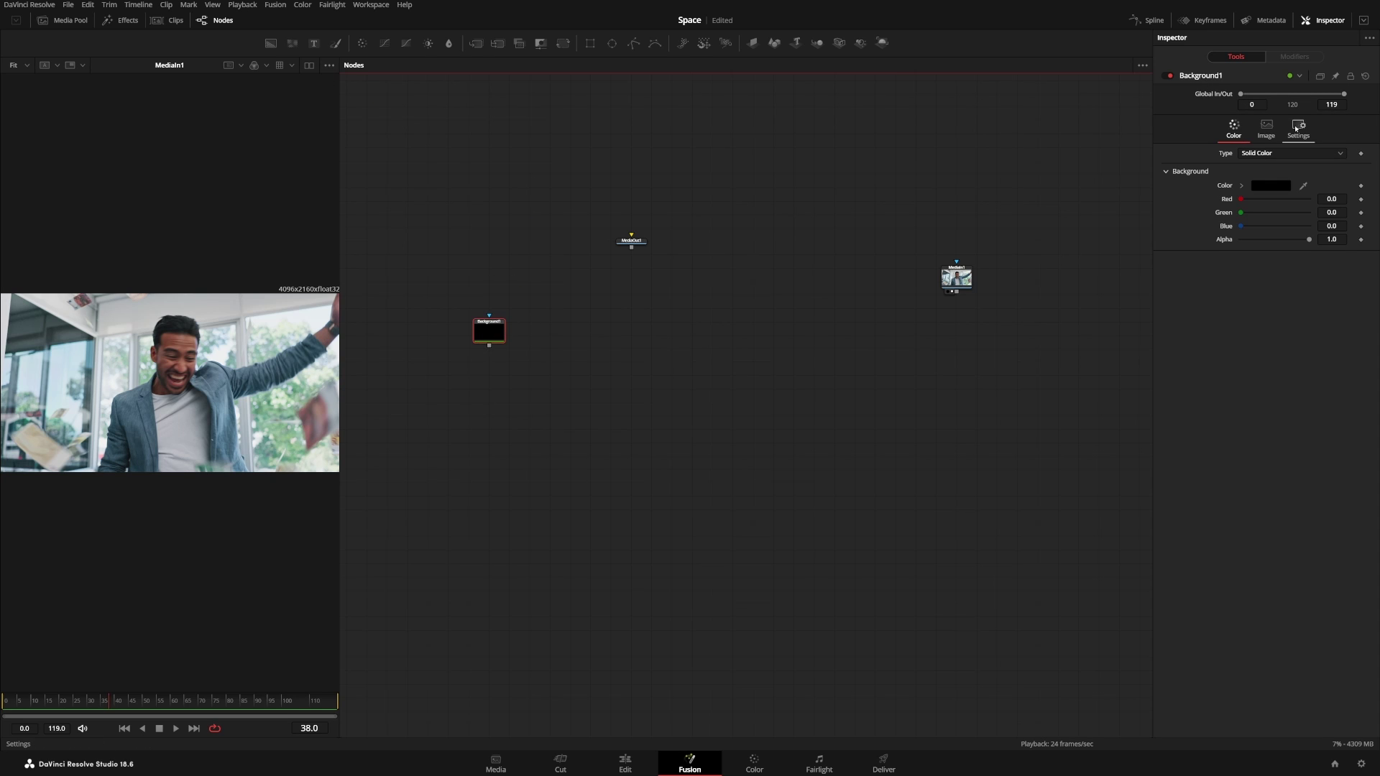
pyautogui.click(1271, 137)
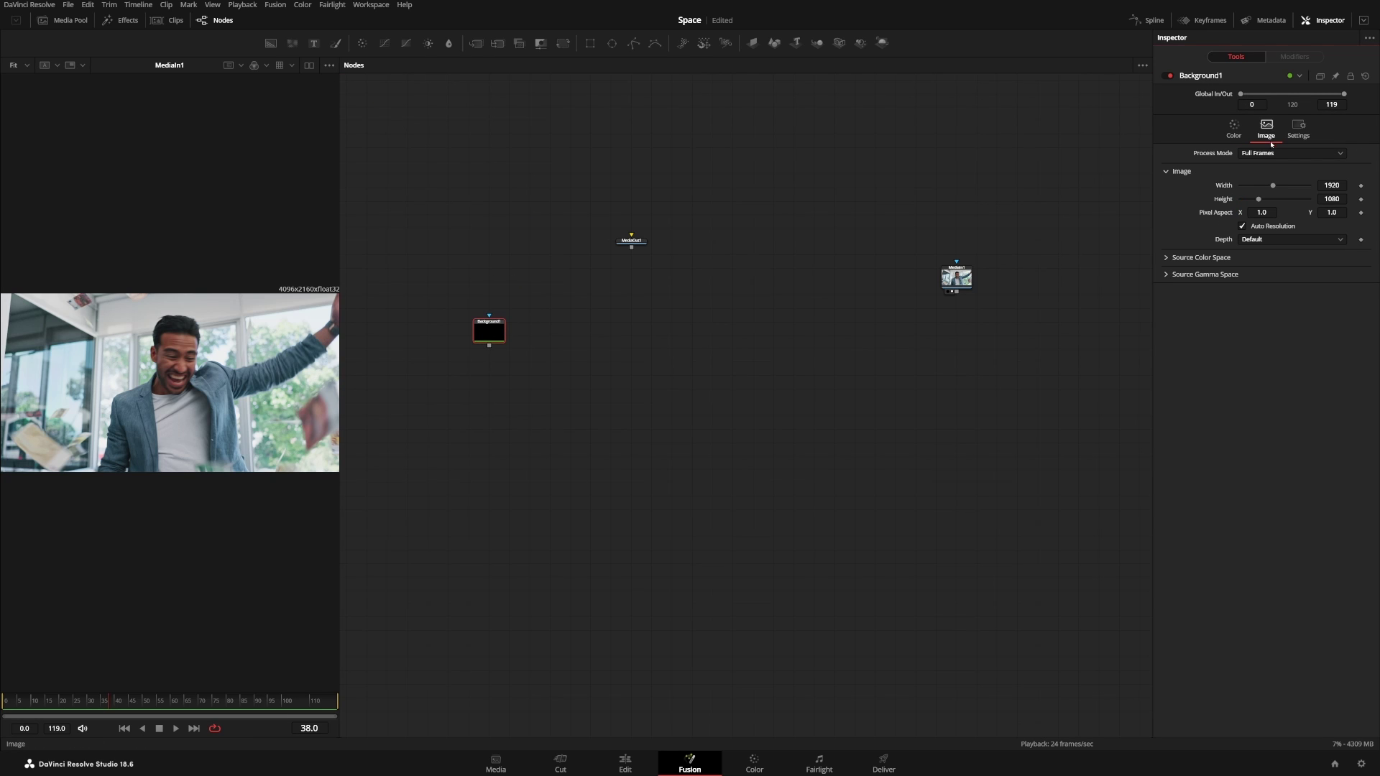
pyautogui.click(1262, 229)
pyautogui.click(1334, 186)
pyautogui.write('50')
pyautogui.press('Tab')
pyautogui.write('50')
pyautogui.press('Tab')
# Step: Show the 50×50 Background1 in the viewer and move the node lower left
pyautogui.click(489, 332)
pyautogui.press('2')
pyautogui.moveTo(341, 434); pyautogui.dragTo(371, 434)
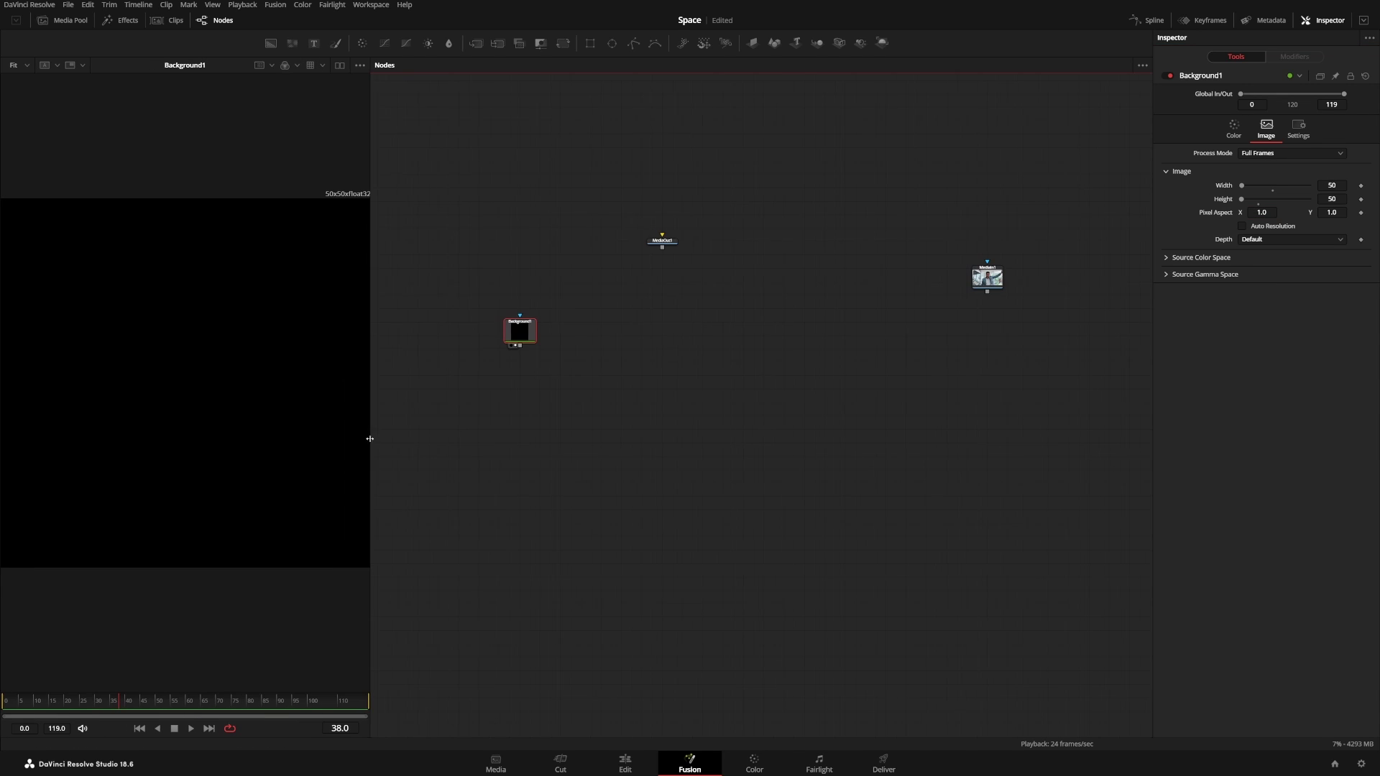
pyautogui.moveTo(520, 330); pyautogui.dragTo(500, 411)
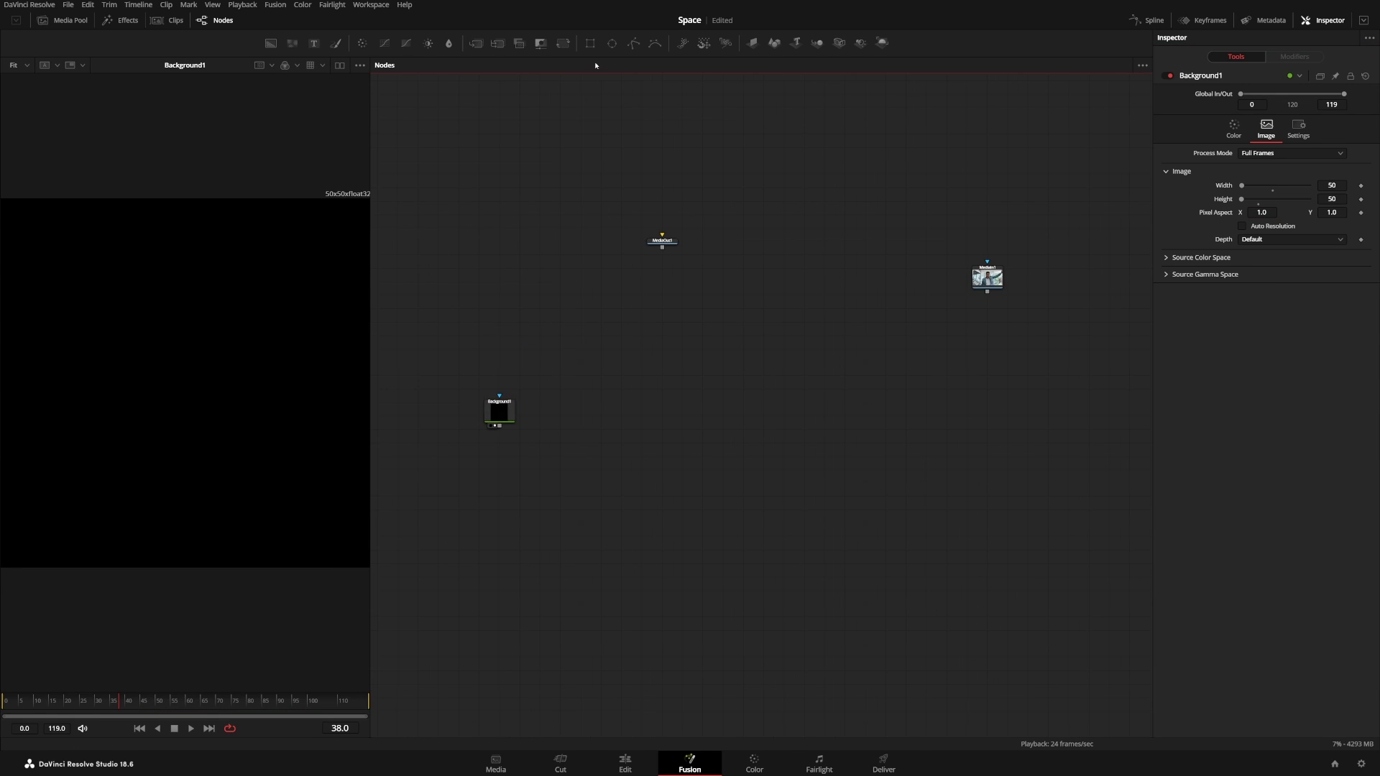
# Step: Add a Rectangle mask with square corners rotated to Angle 45 as a diamond
pyautogui.moveTo(590, 44); pyautogui.dragTo(500, 302)
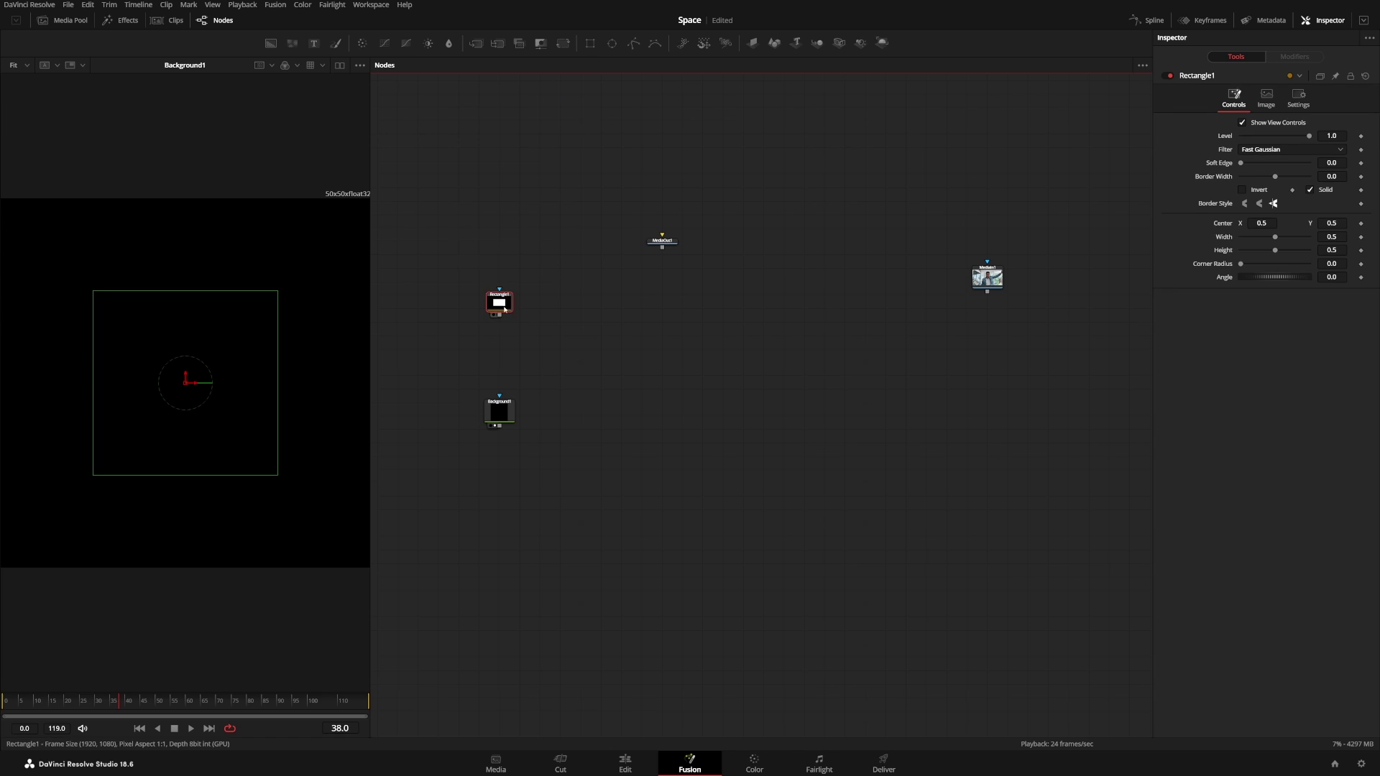
pyautogui.click(1332, 264)
pyautogui.write('1')
pyautogui.press('Tab')
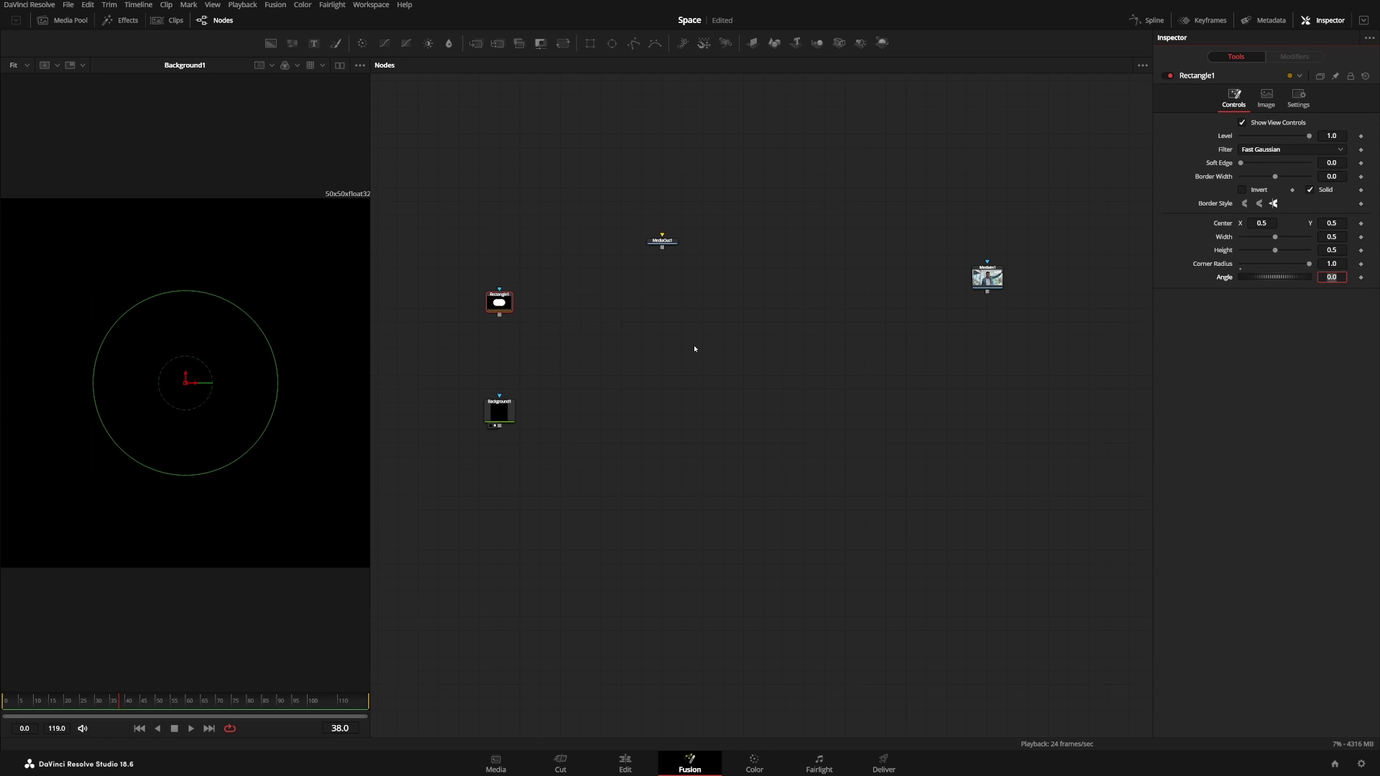
pyautogui.click(1240, 268)
pyautogui.click(1336, 277)
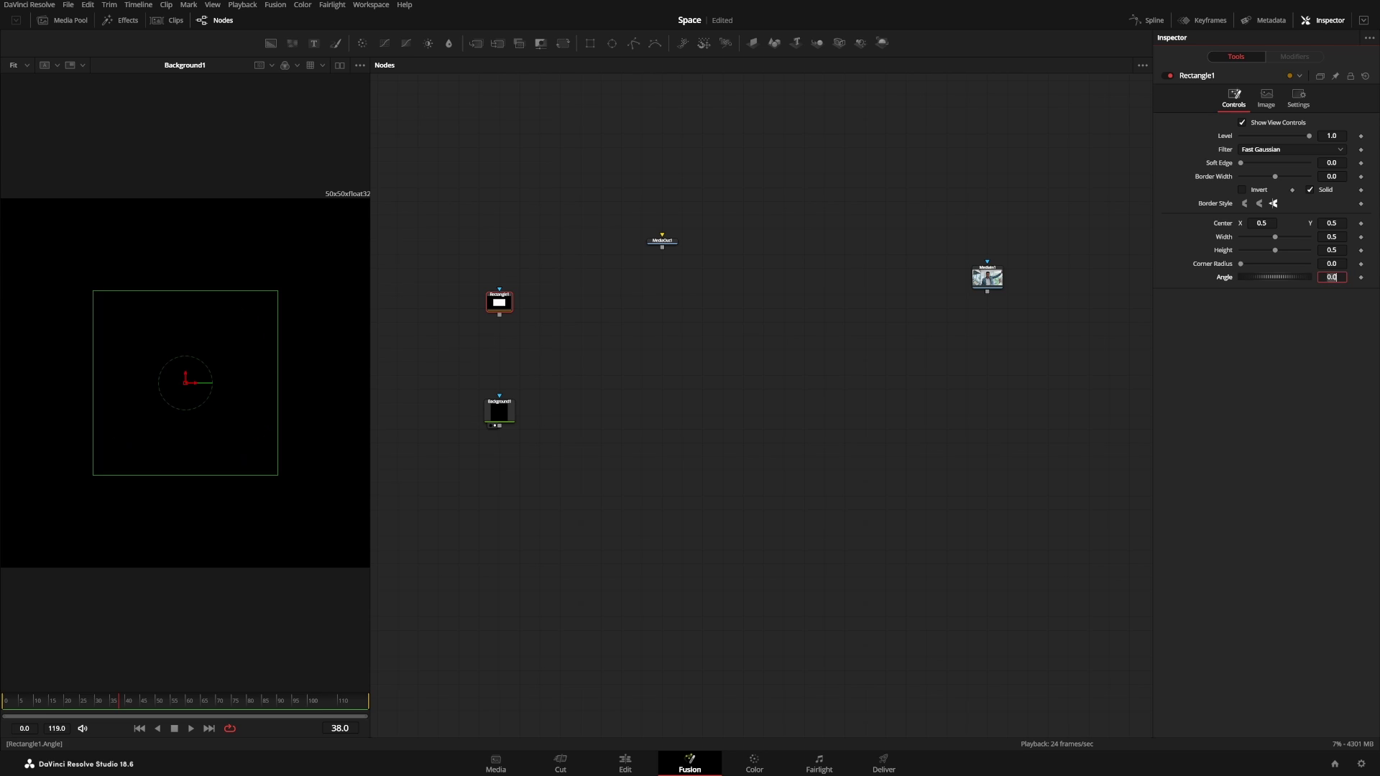
pyautogui.write('45')
pyautogui.press('Tab')
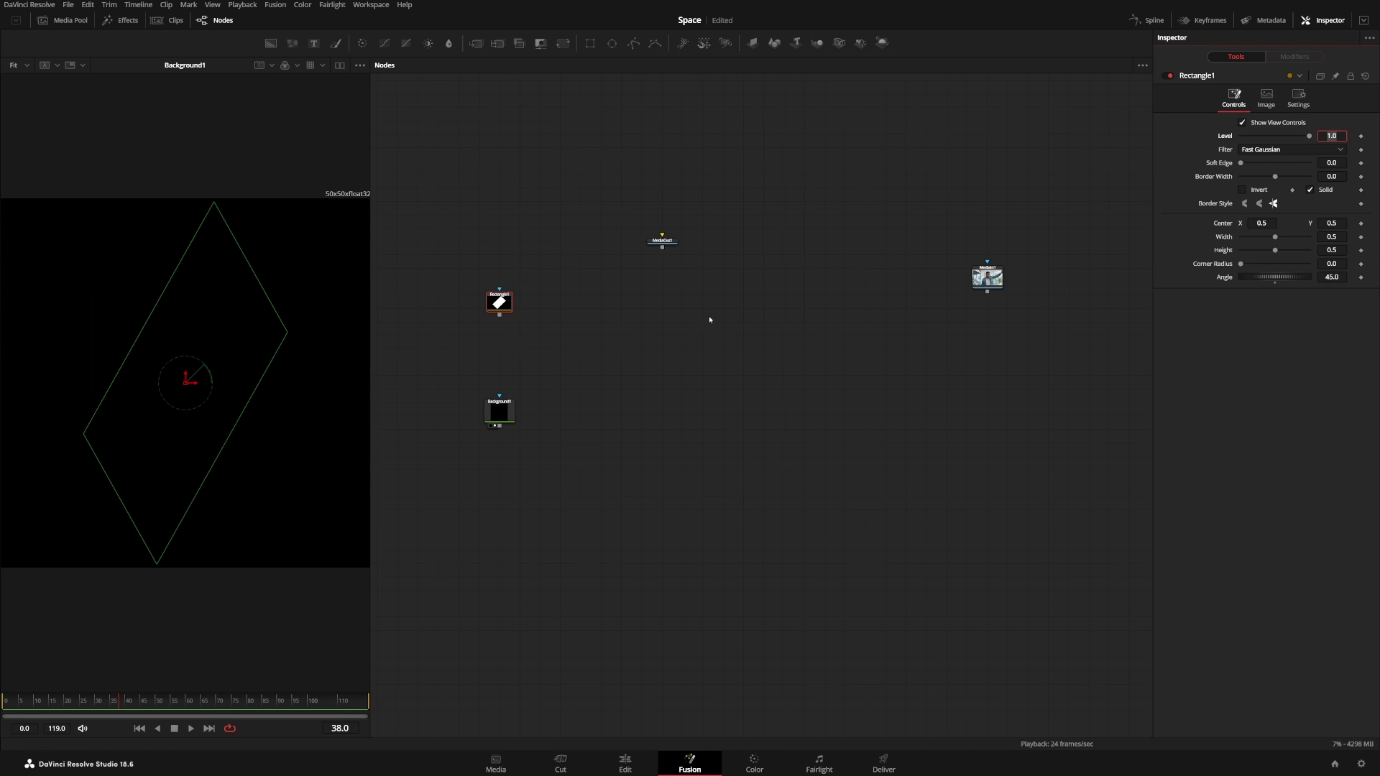
# Step: Connect the diamond as Background1's mask and give it Soft Edge 0.25
pyautogui.moveTo(500, 314); pyautogui.dragTo(501, 407)
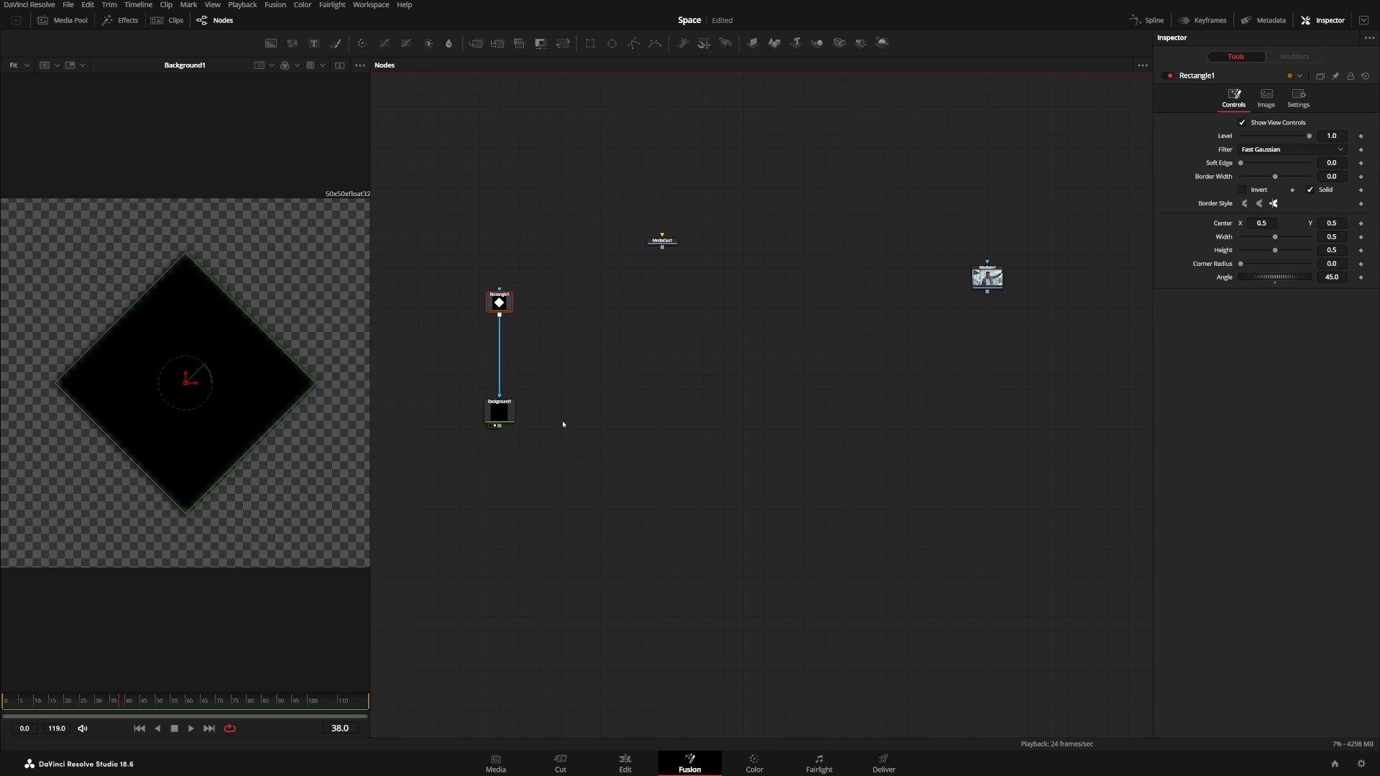
pyautogui.click(500, 413)
pyautogui.click(503, 302)
pyautogui.doubleClick(1341, 165)
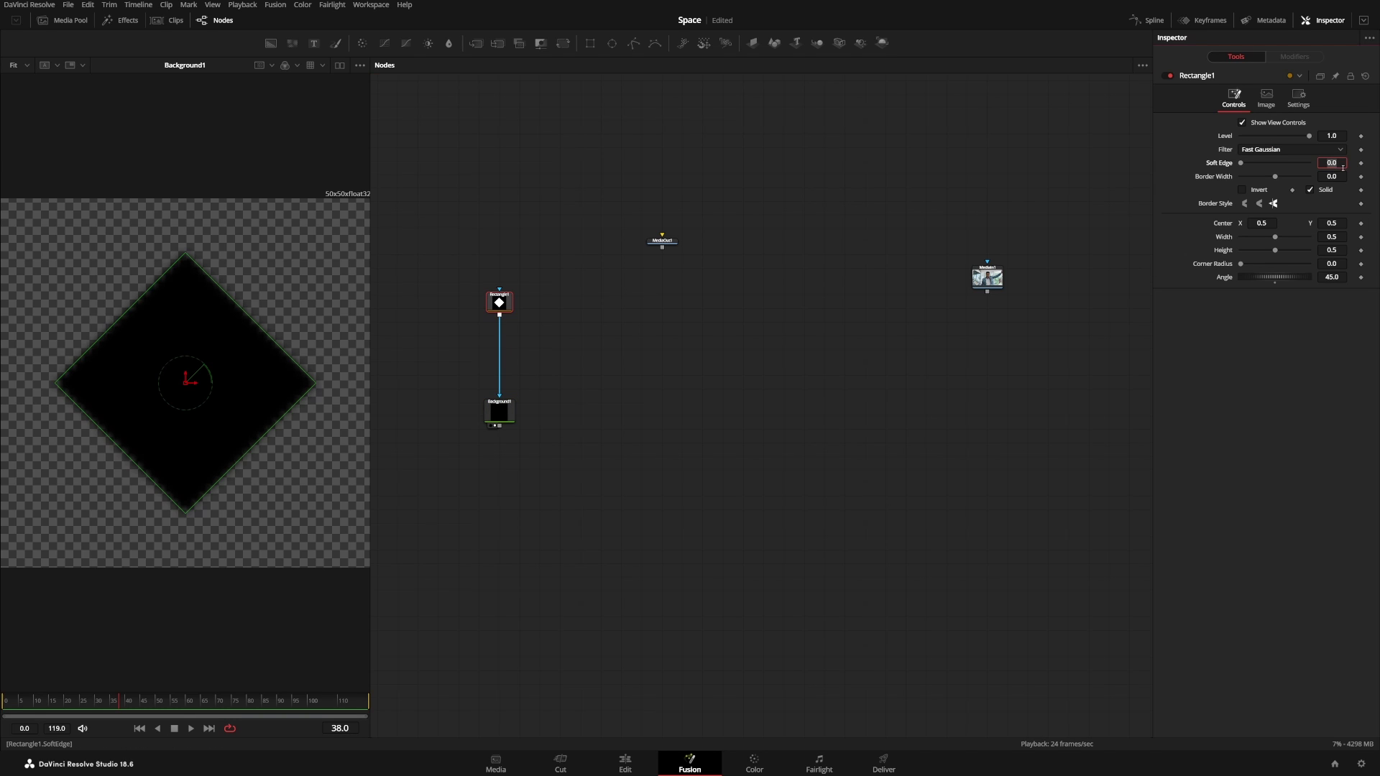
pyautogui.click(1337, 168)
pyautogui.write('5')
pyautogui.press('Tab')
pyautogui.moveTo(506, 414); pyautogui.dragTo(505, 441)
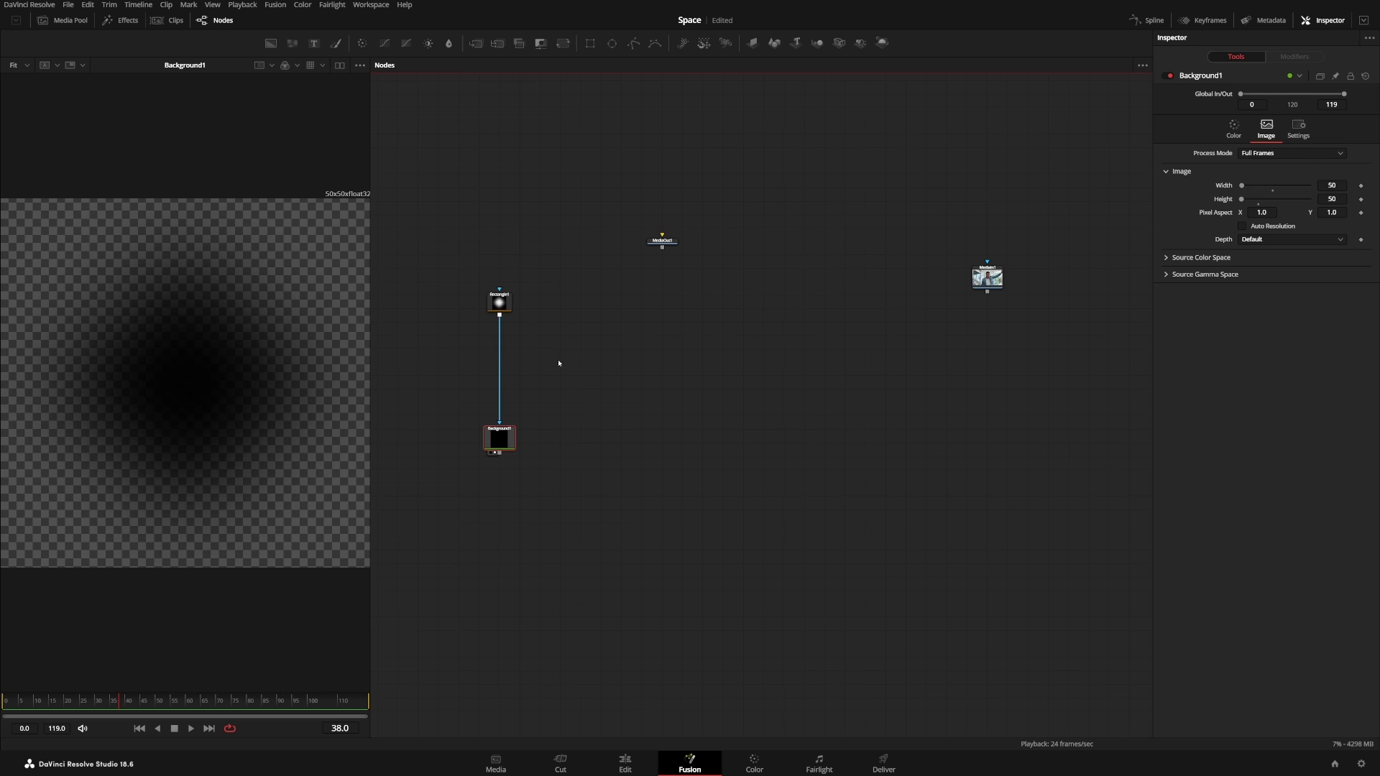
# Step: Paste a copy of Rectangle1 and centre it on the bottom-left corner (0, 0)
pyautogui.click(499, 302)
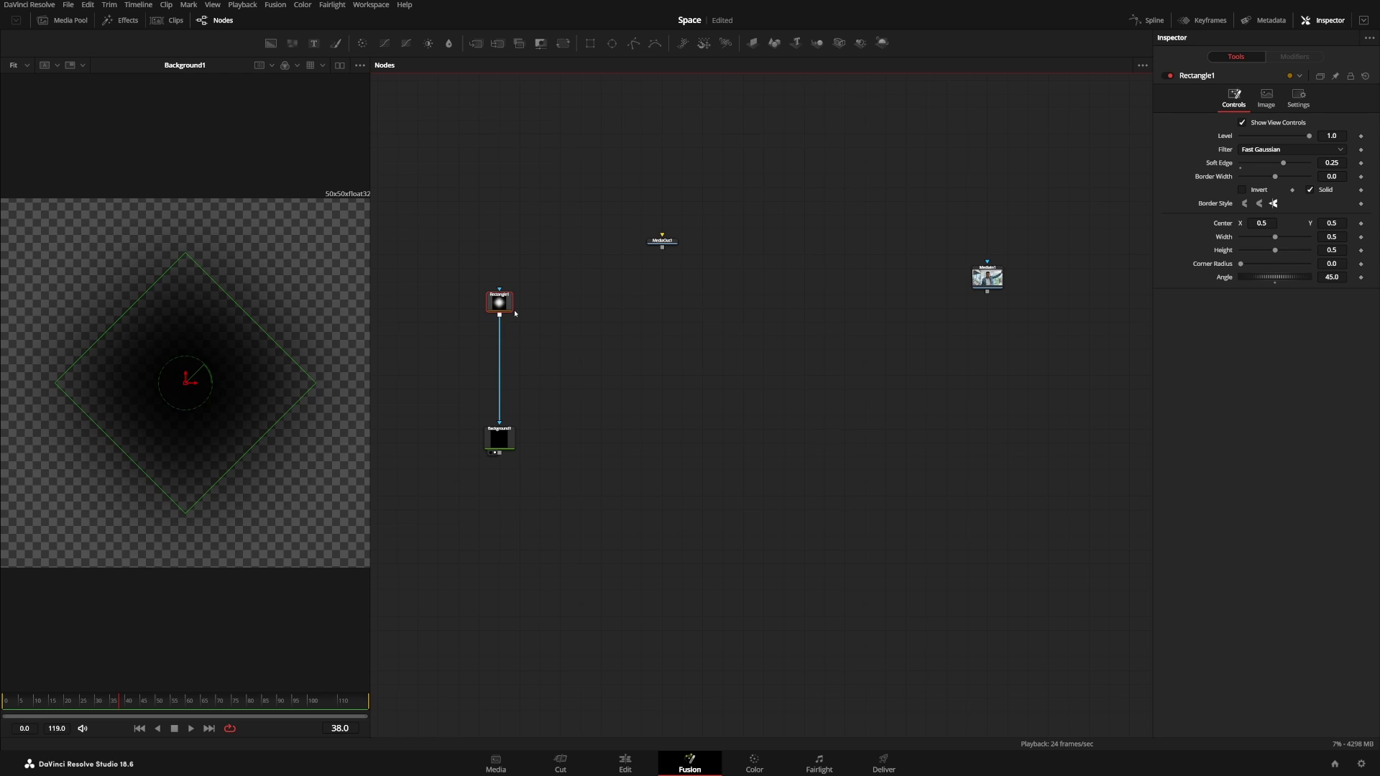
pyautogui.hotkey('ctrl', 'v')
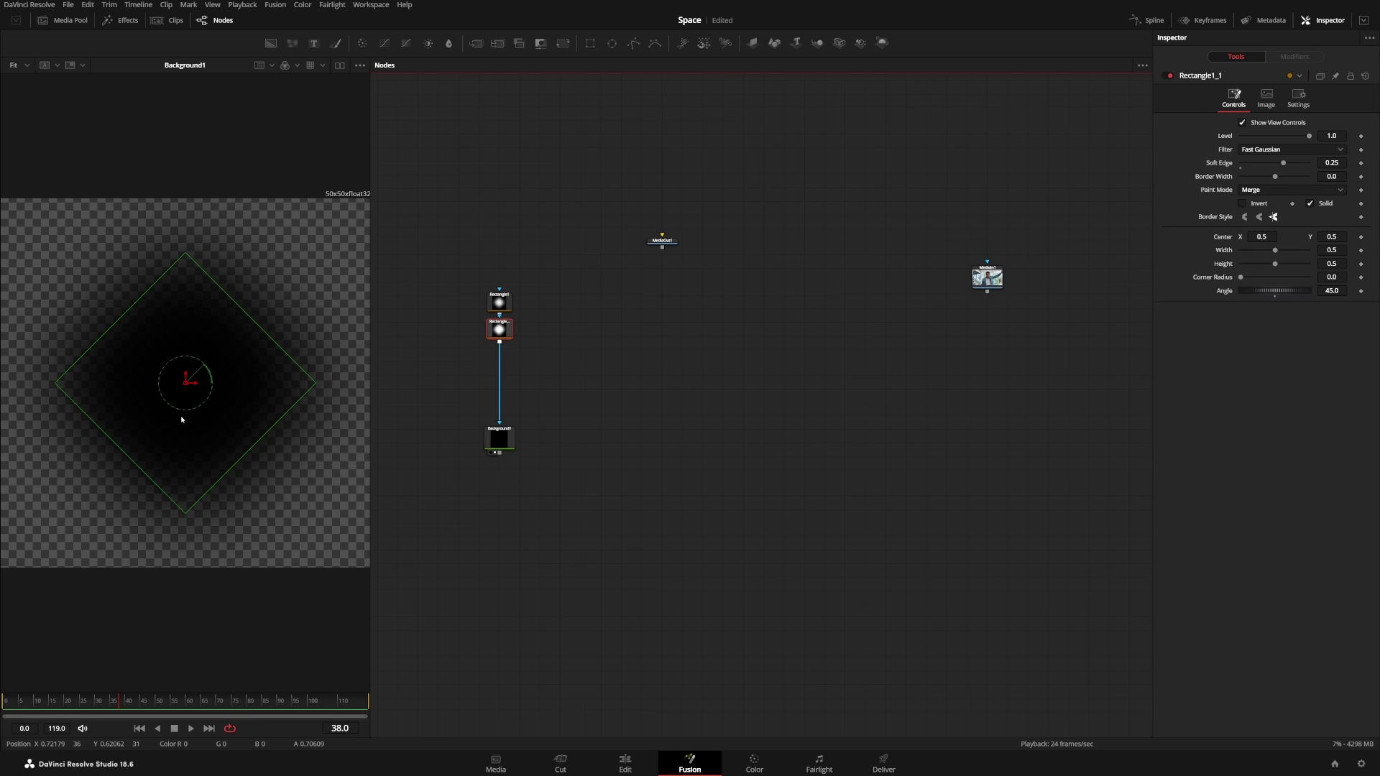
pyautogui.moveTo(182, 420); pyautogui.dragTo(113, 519)
pyautogui.scroll(-1, 218, 472)
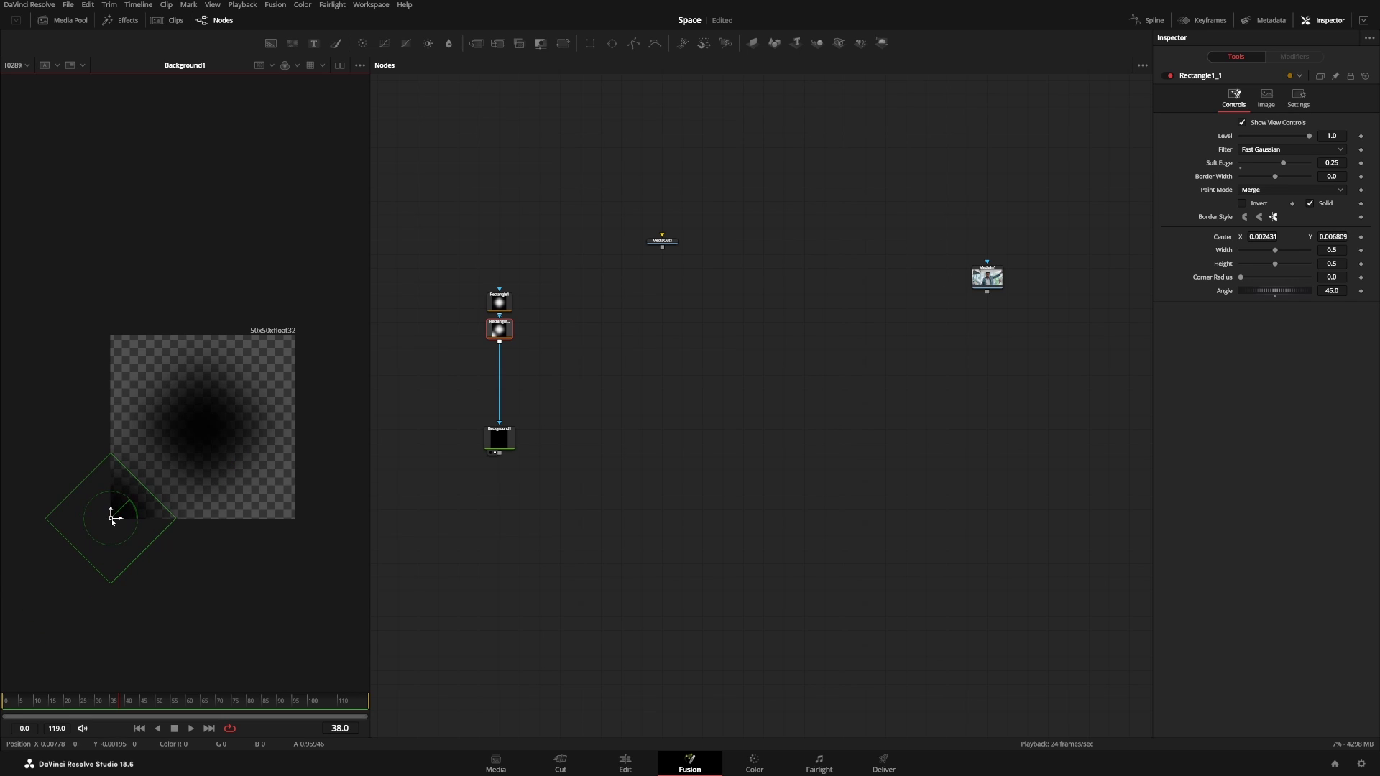
pyautogui.click(1271, 238)
pyautogui.write('0')
pyautogui.press('Tab')
pyautogui.write('0')
pyautogui.press('Return')
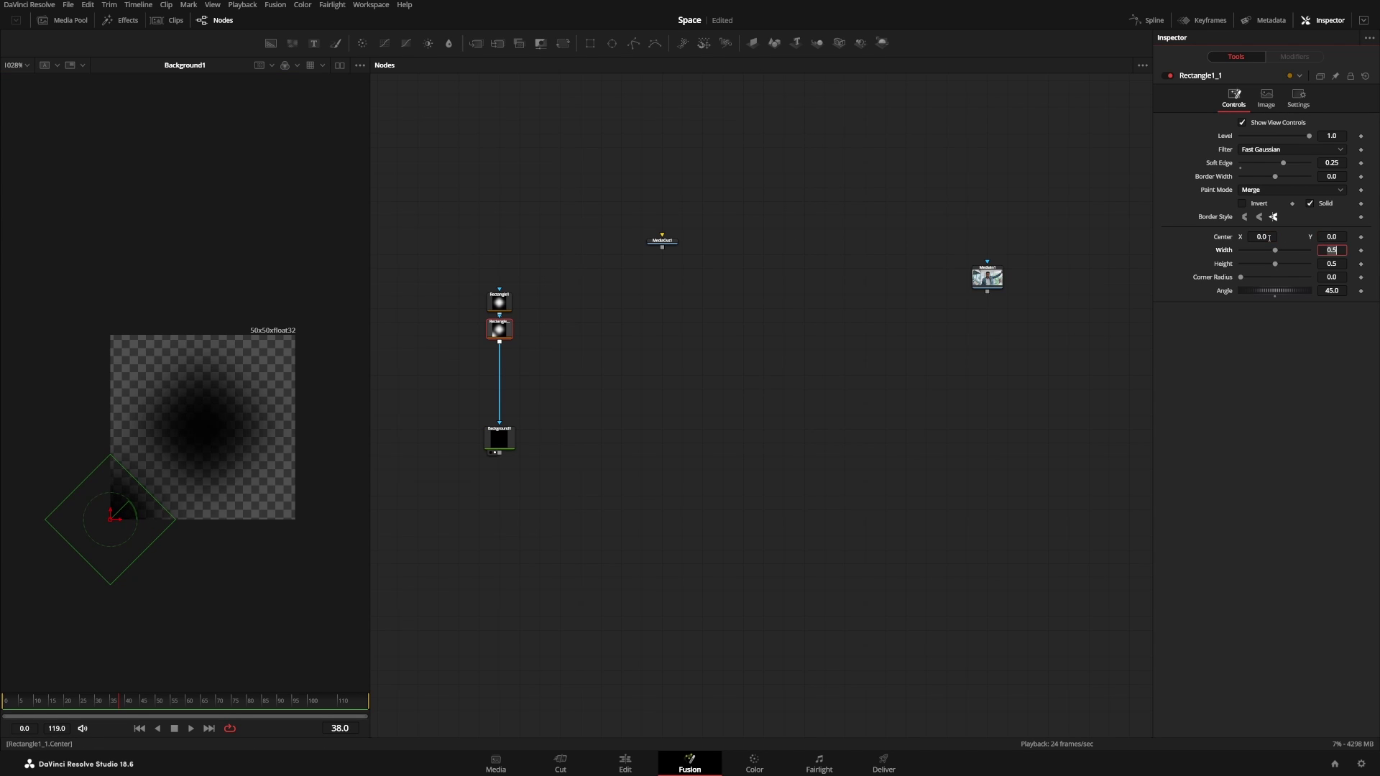
# Step: Add two more diamond copies centred on the bottom-right (1, 0) and top-right (1, 1) corners
pyautogui.hotkey('ctrl', 'c')
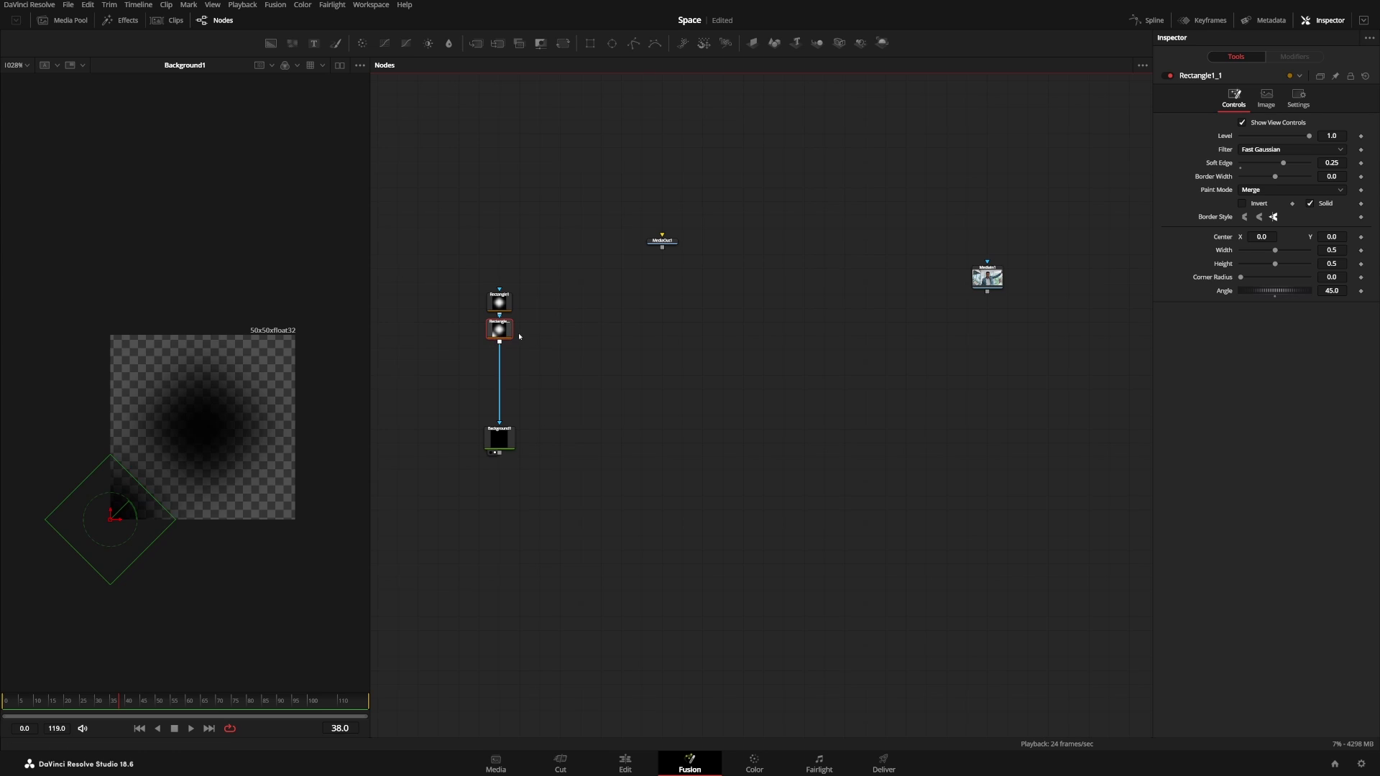
pyautogui.hotkey('ctrl', 'v')
pyautogui.click(1276, 236)
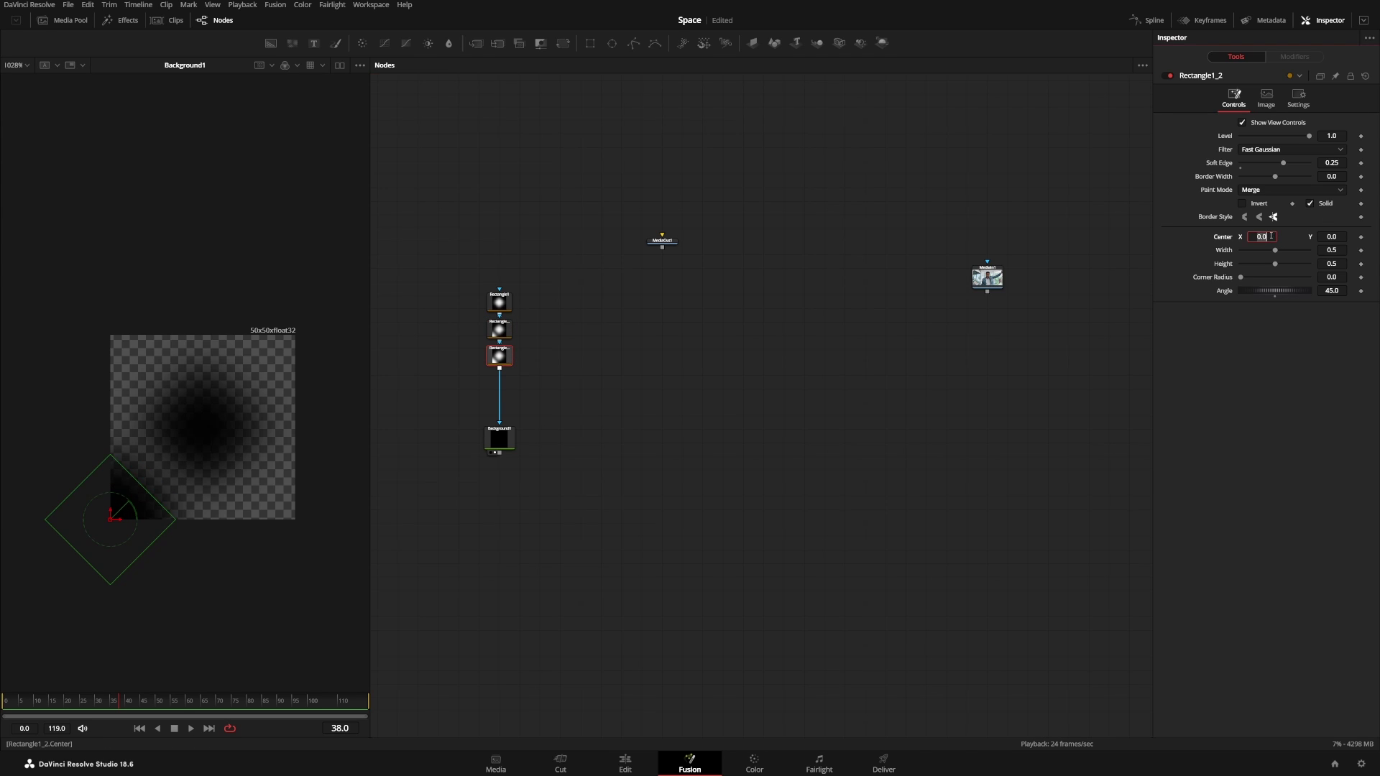
pyautogui.write('1')
pyautogui.press('Tab')
pyautogui.click(496, 364)
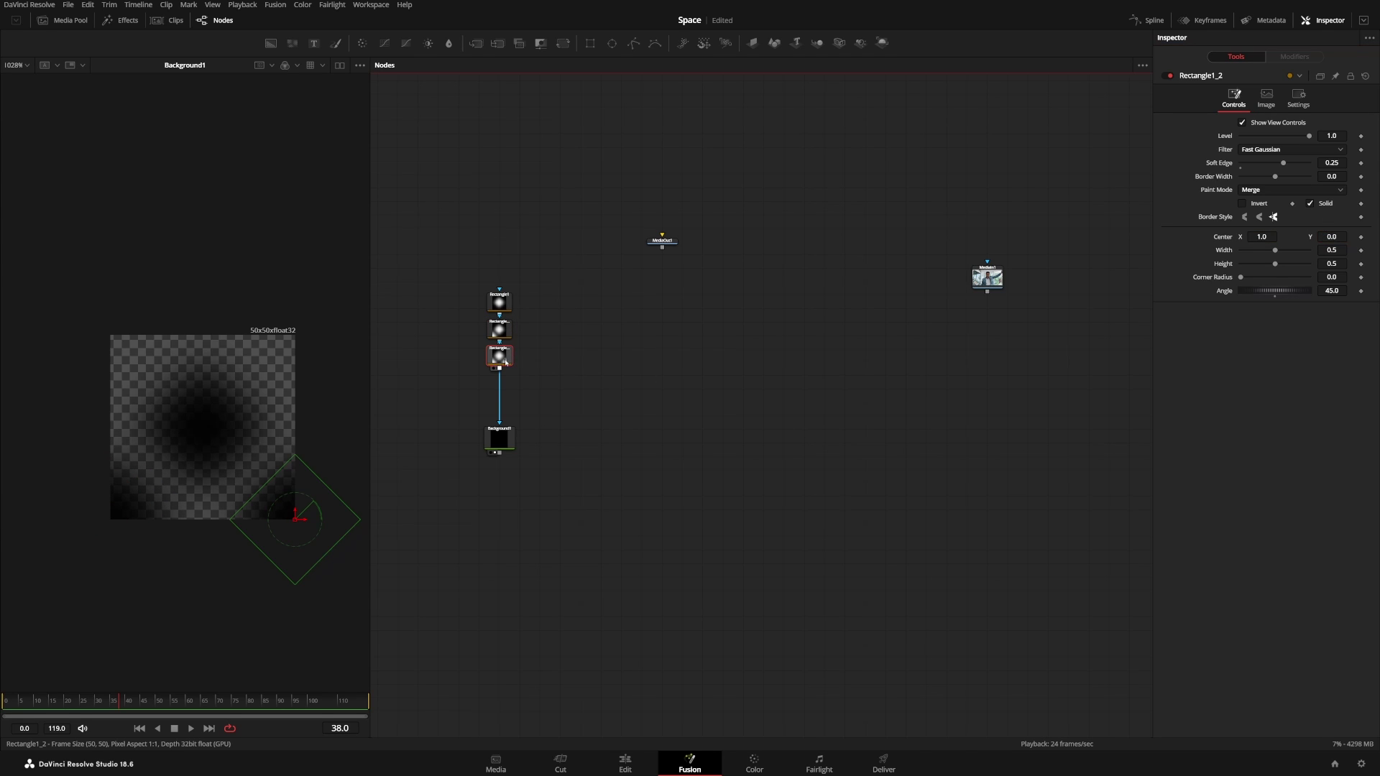
pyautogui.hotkey('ctrl', 'c')
pyautogui.hotkey('ctrl', 'v')
pyautogui.doubleClick(1344, 235)
pyautogui.write('1')
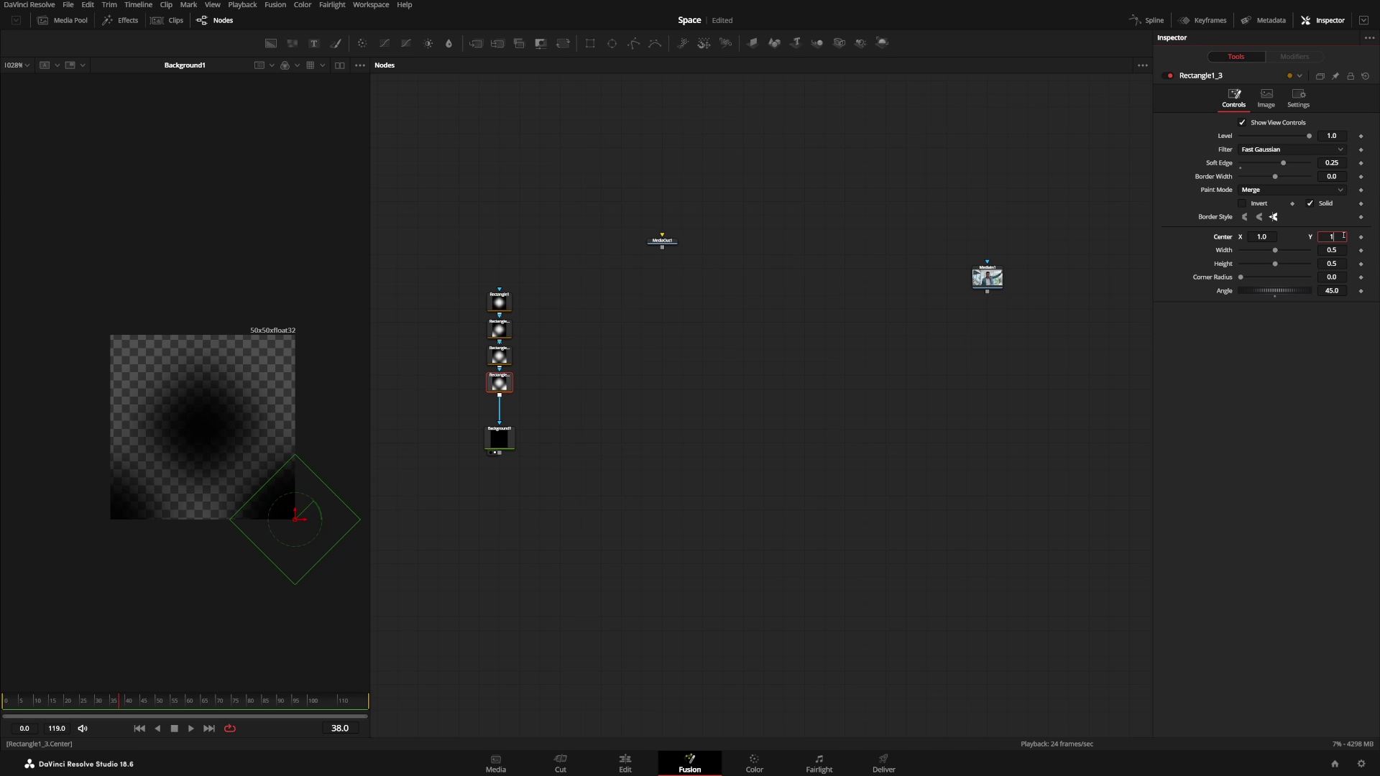
pyautogui.press('Tab')
pyautogui.moveTo(501, 441); pyautogui.dragTo(500, 510)
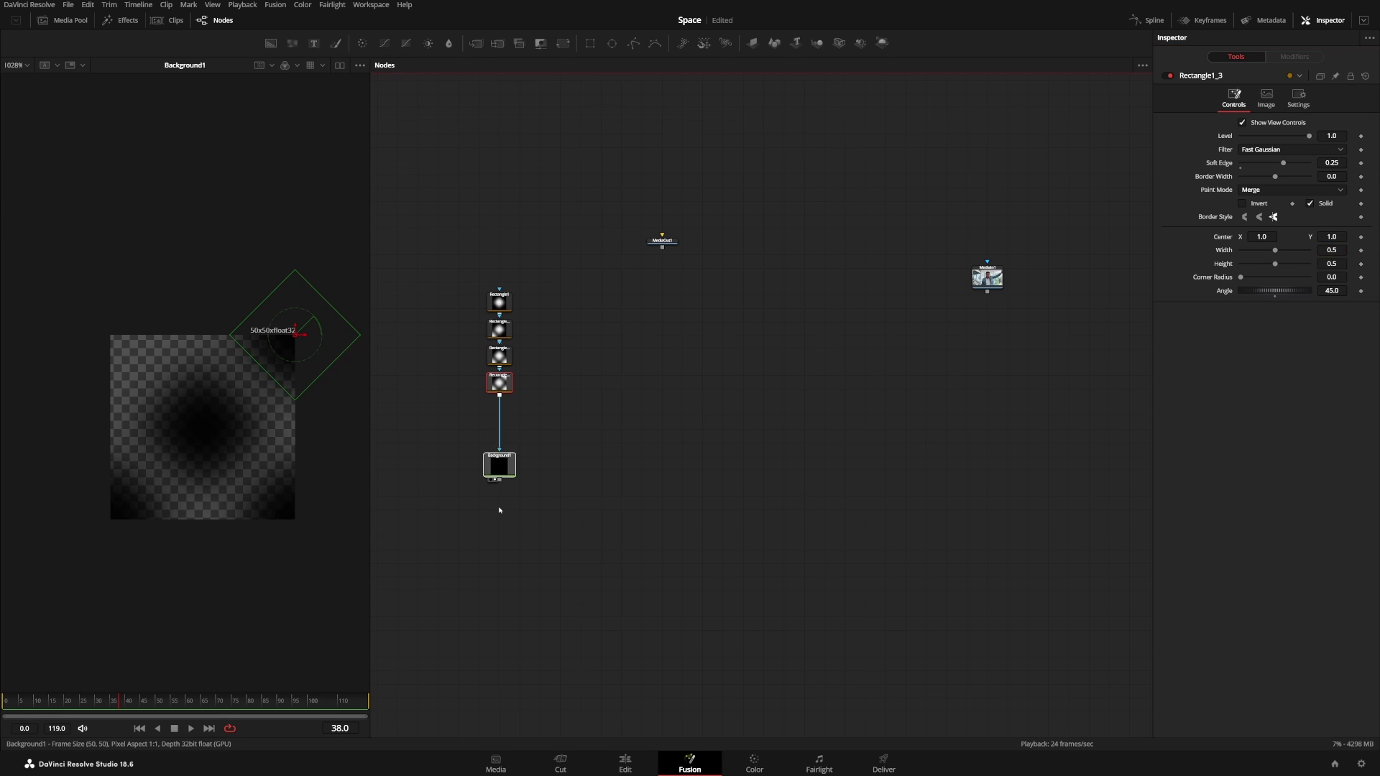
# Step: Paste a final copy centred at X 0.0, Y 1.0 and move Background1 closer to the rectangles
pyautogui.click(499, 382)
pyautogui.hotkey('ctrl', 'v')
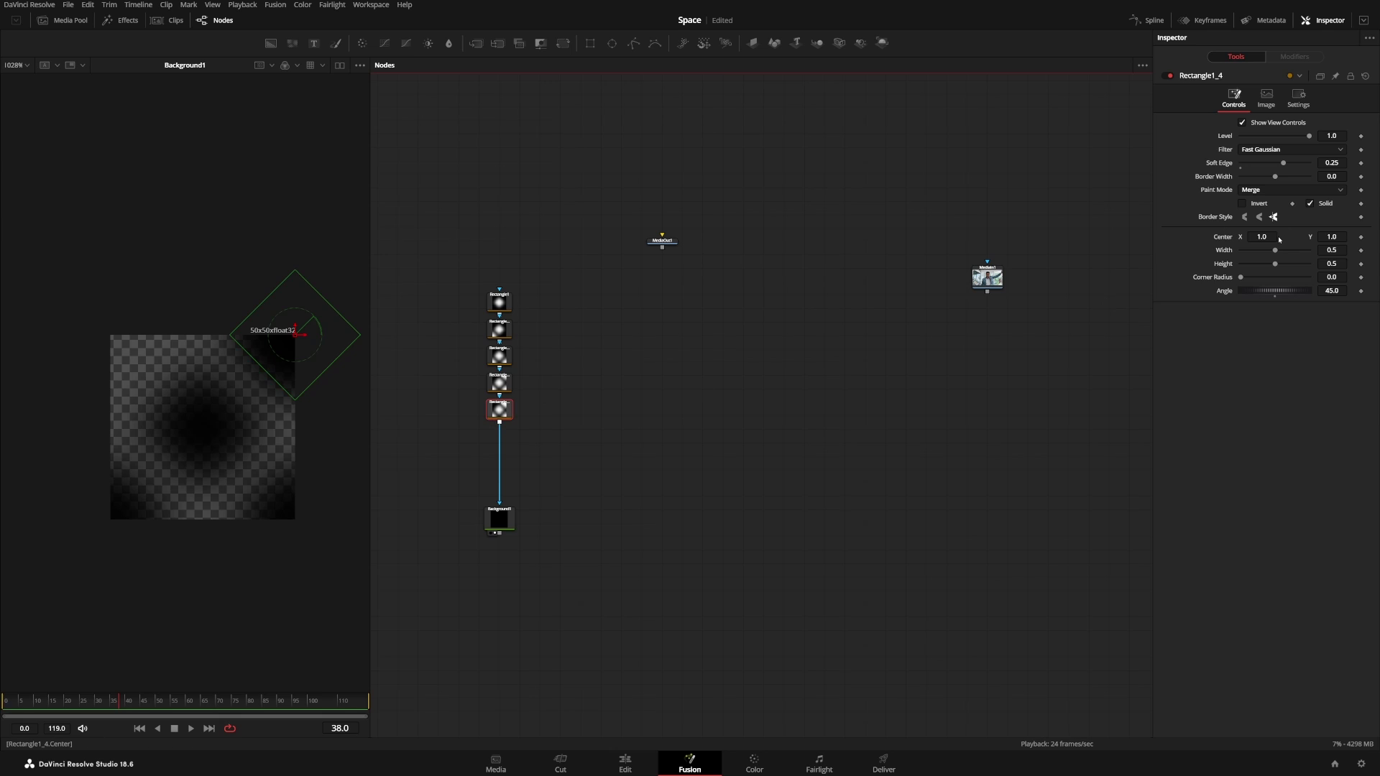
pyautogui.click(1262, 236)
pyautogui.write('0')
pyautogui.press('Tab')
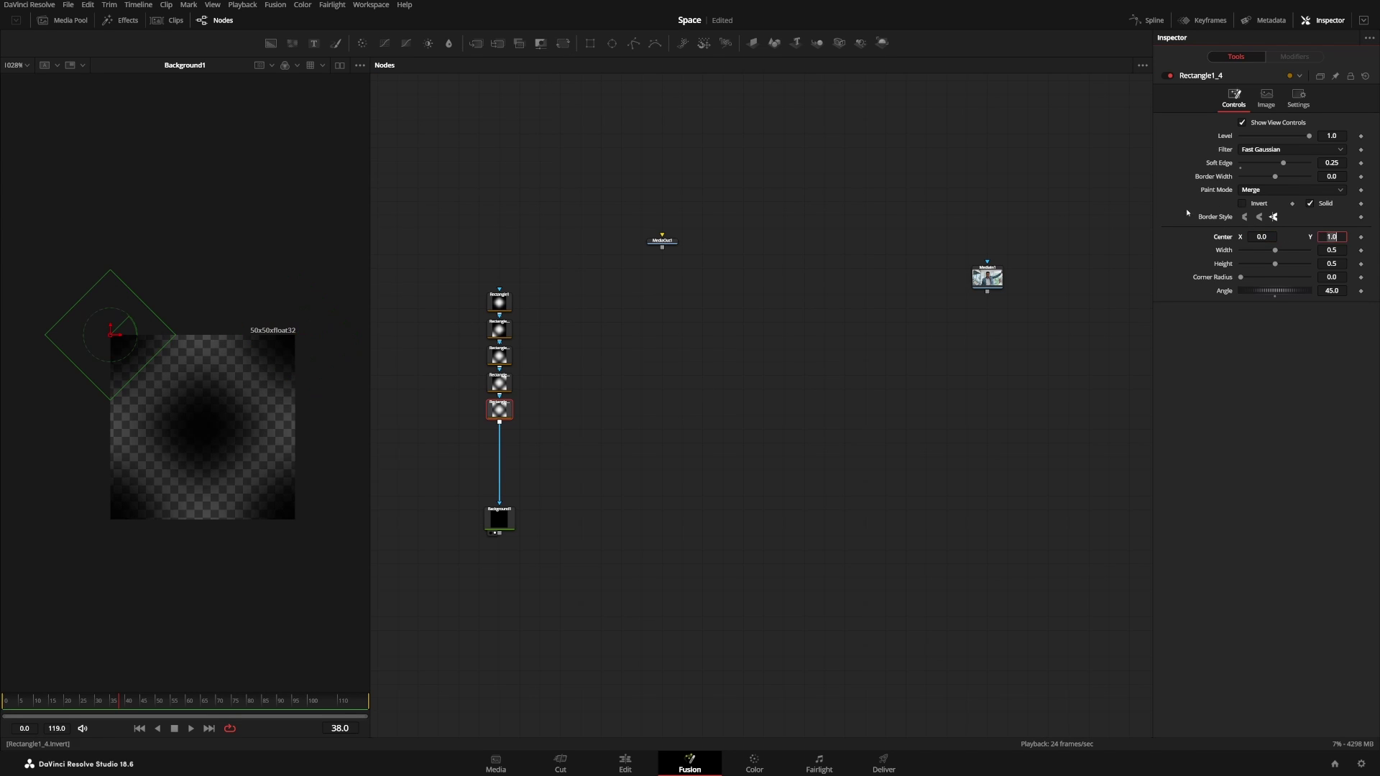
pyautogui.click(623, 452)
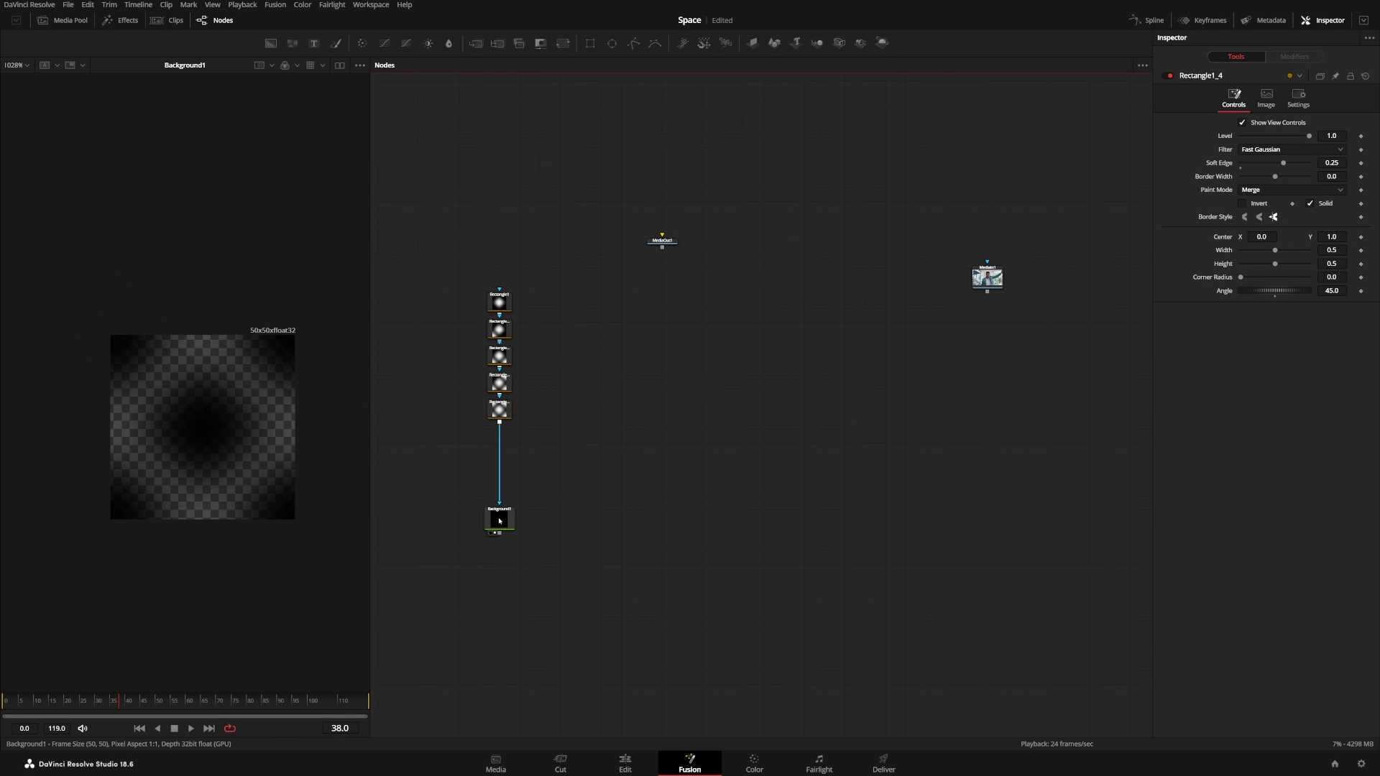
pyautogui.moveTo(498, 516); pyautogui.dragTo(498, 448)
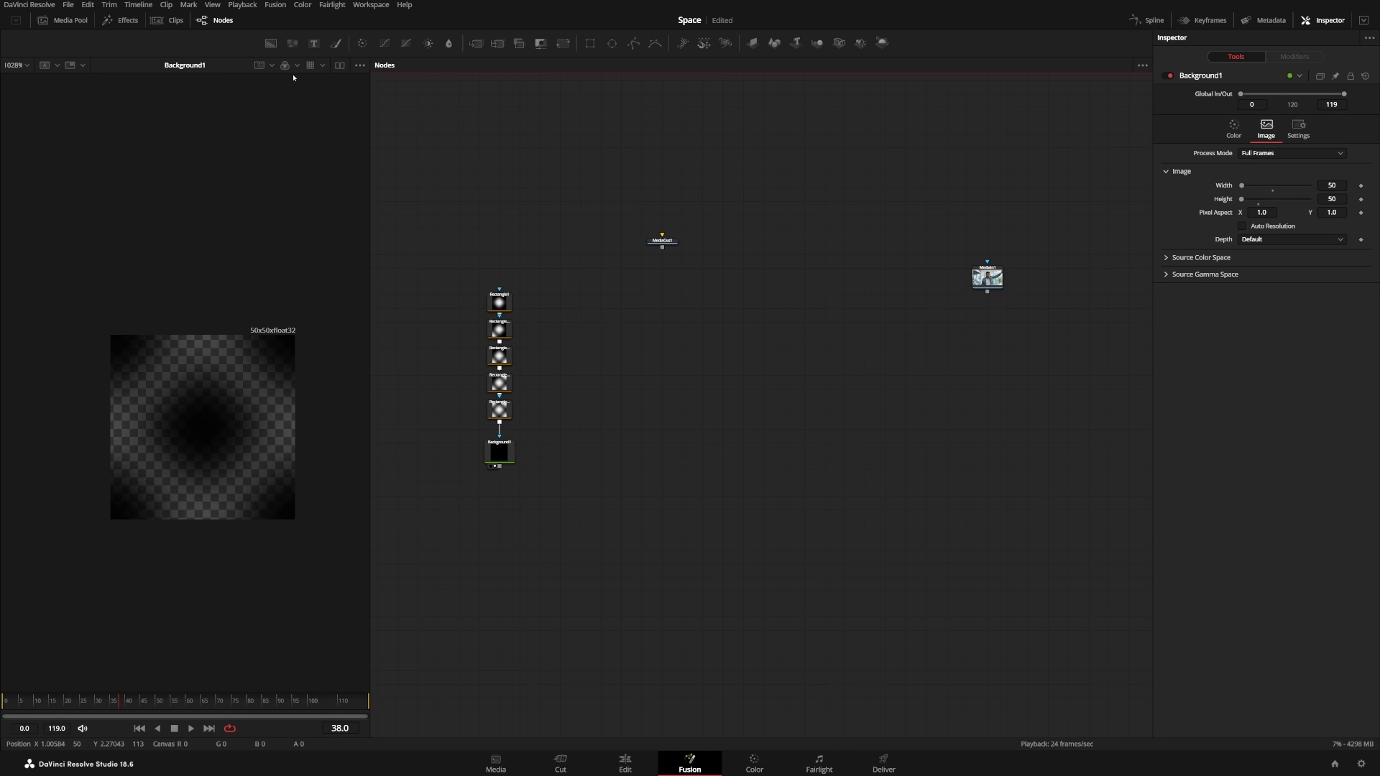
# Step: Merge the dot tile over a new Background2 and make Background2 white
pyautogui.moveTo(272, 43); pyautogui.dragTo(554, 453)
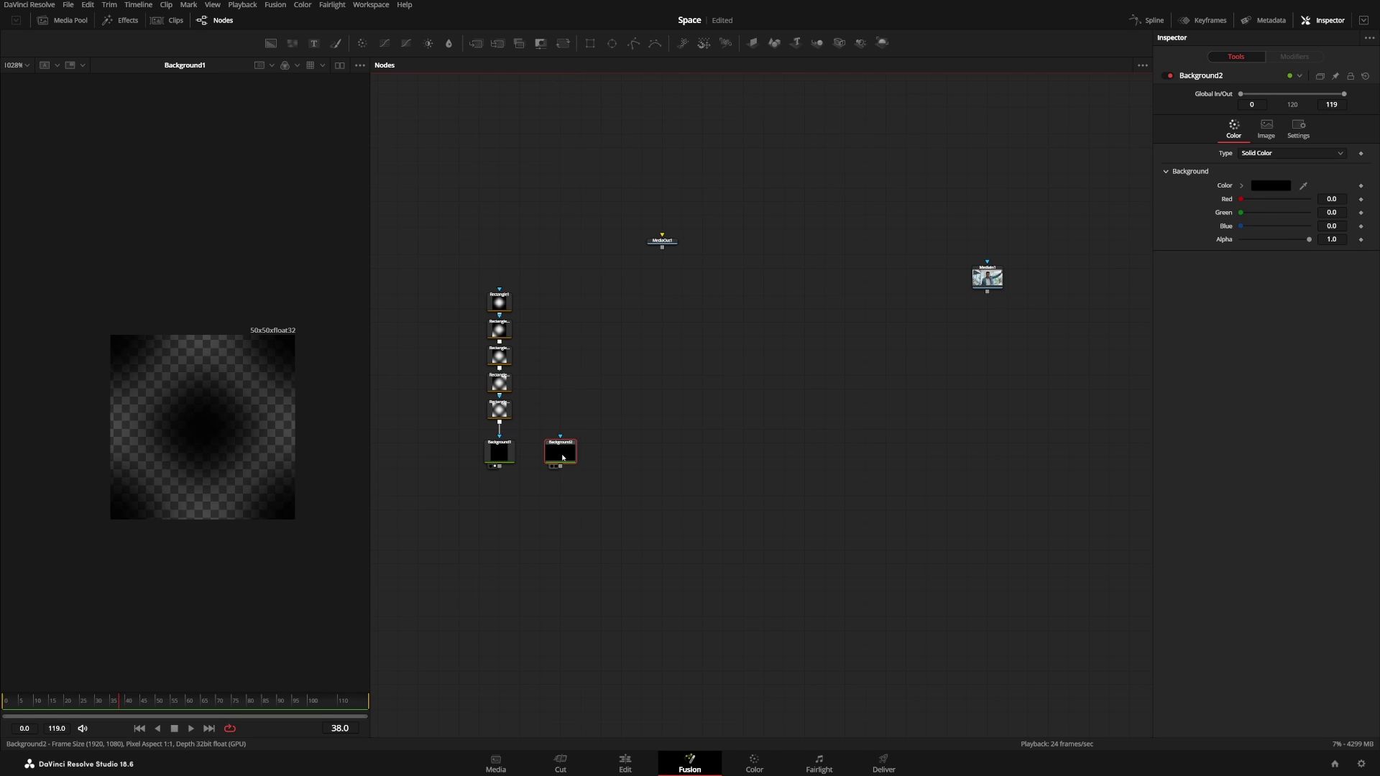
pyautogui.moveTo(500, 467); pyautogui.dragTo(320, 477)
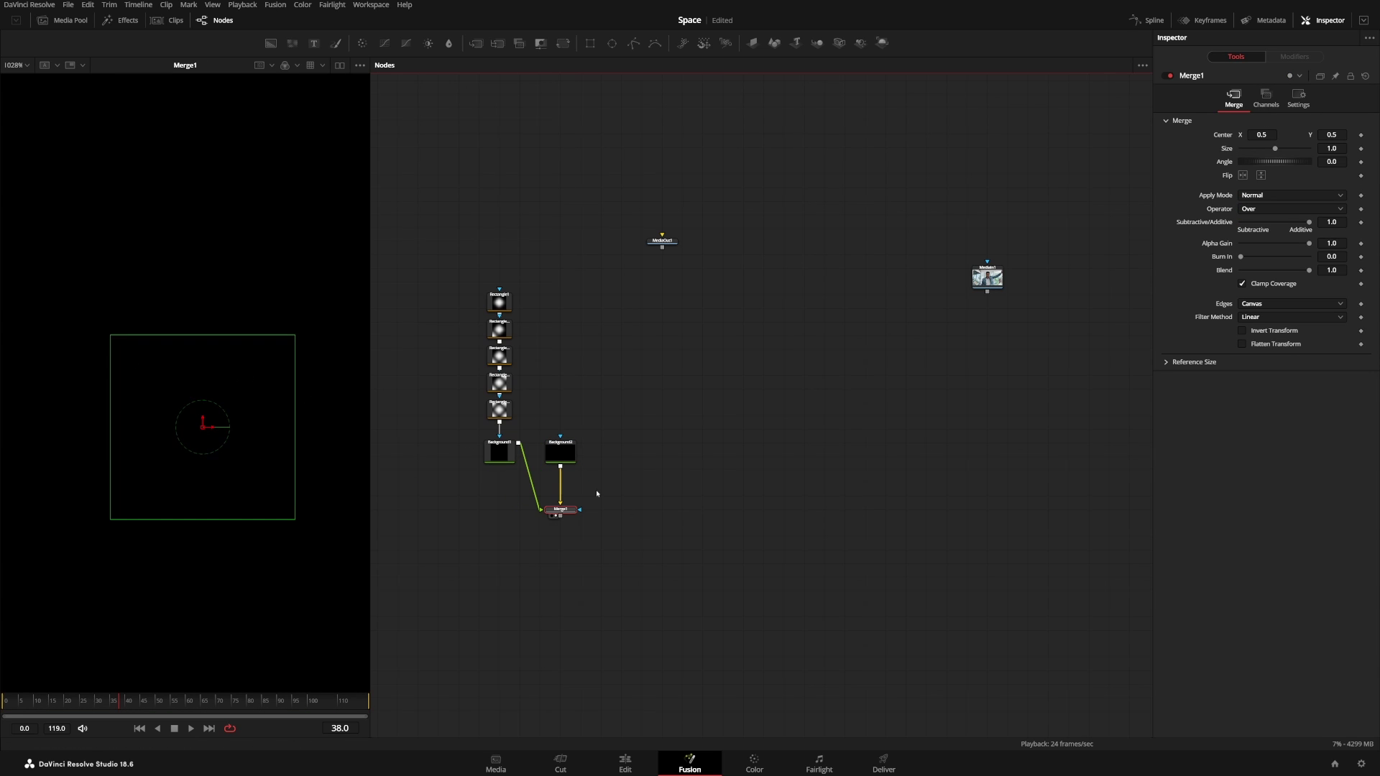
pyautogui.click(561, 451)
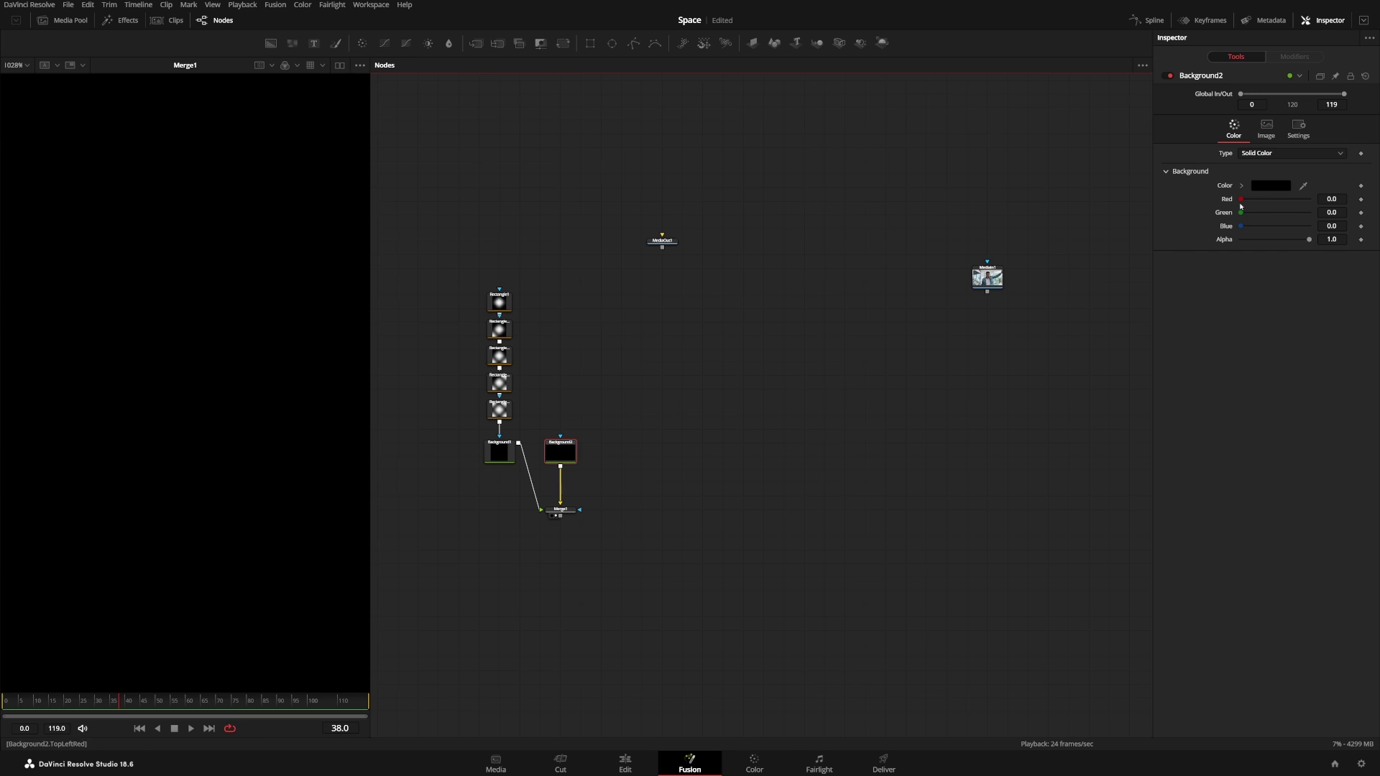
pyautogui.click(1271, 185)
pyautogui.moveTo(813, 371); pyautogui.dragTo(813, 291)
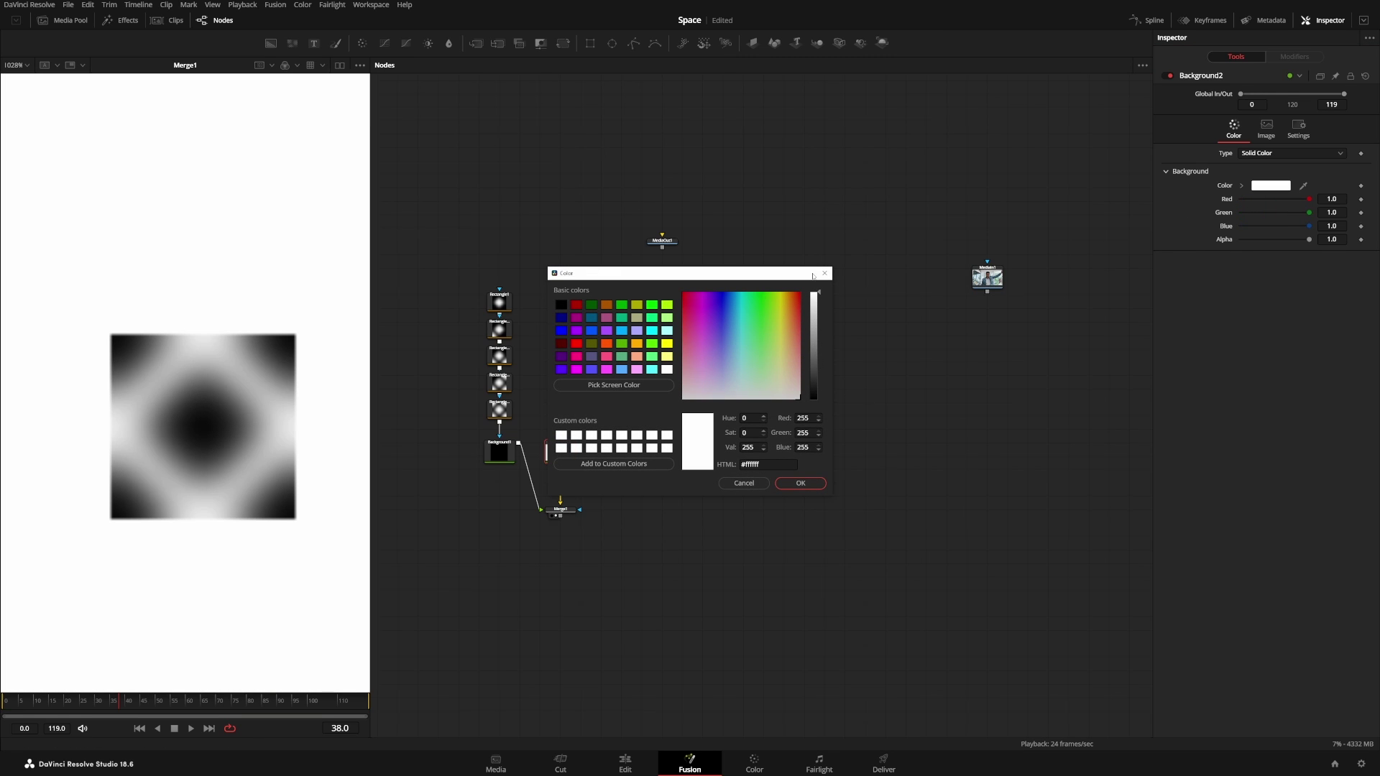
pyautogui.click(800, 483)
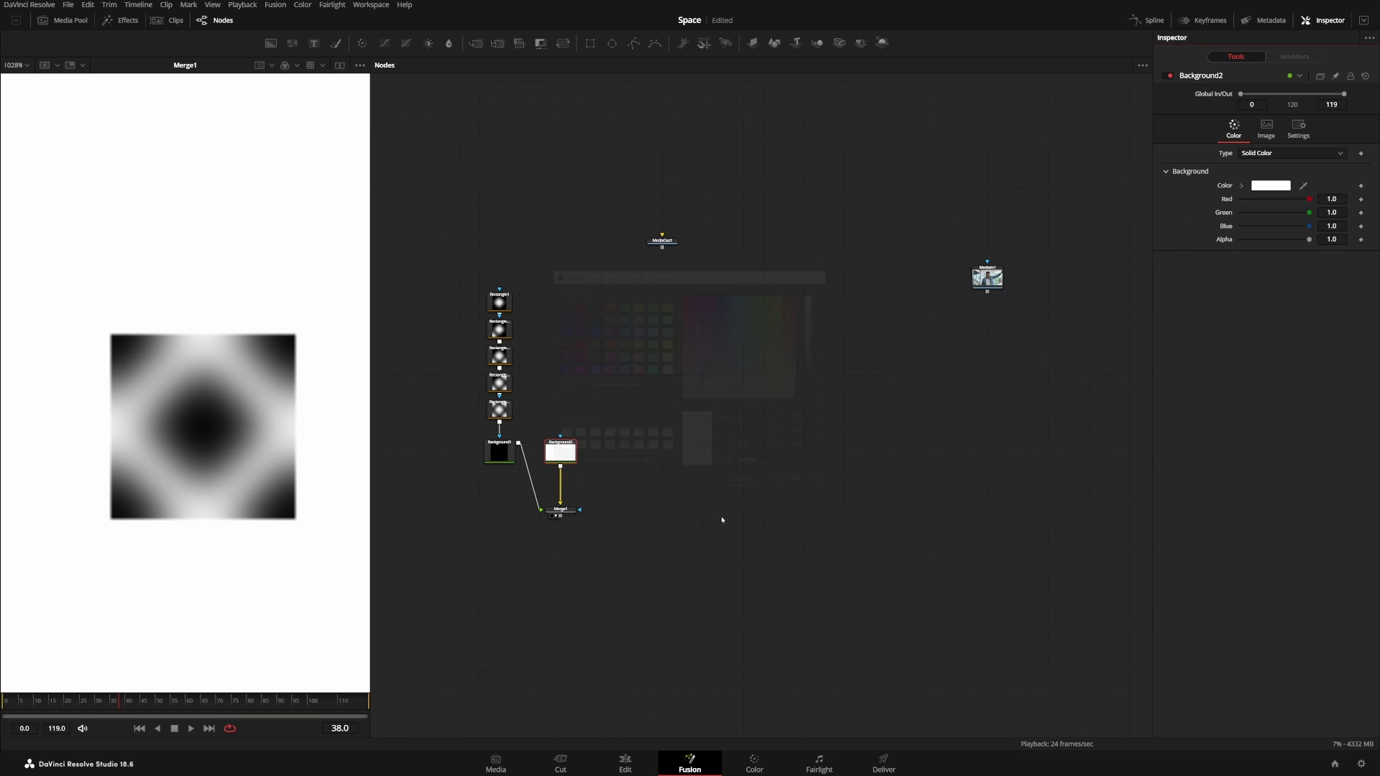
# Step: Fit the frame in a wider viewer and line Merge1 up level with Background1
pyautogui.click(17, 65)
pyautogui.click(15, 81)
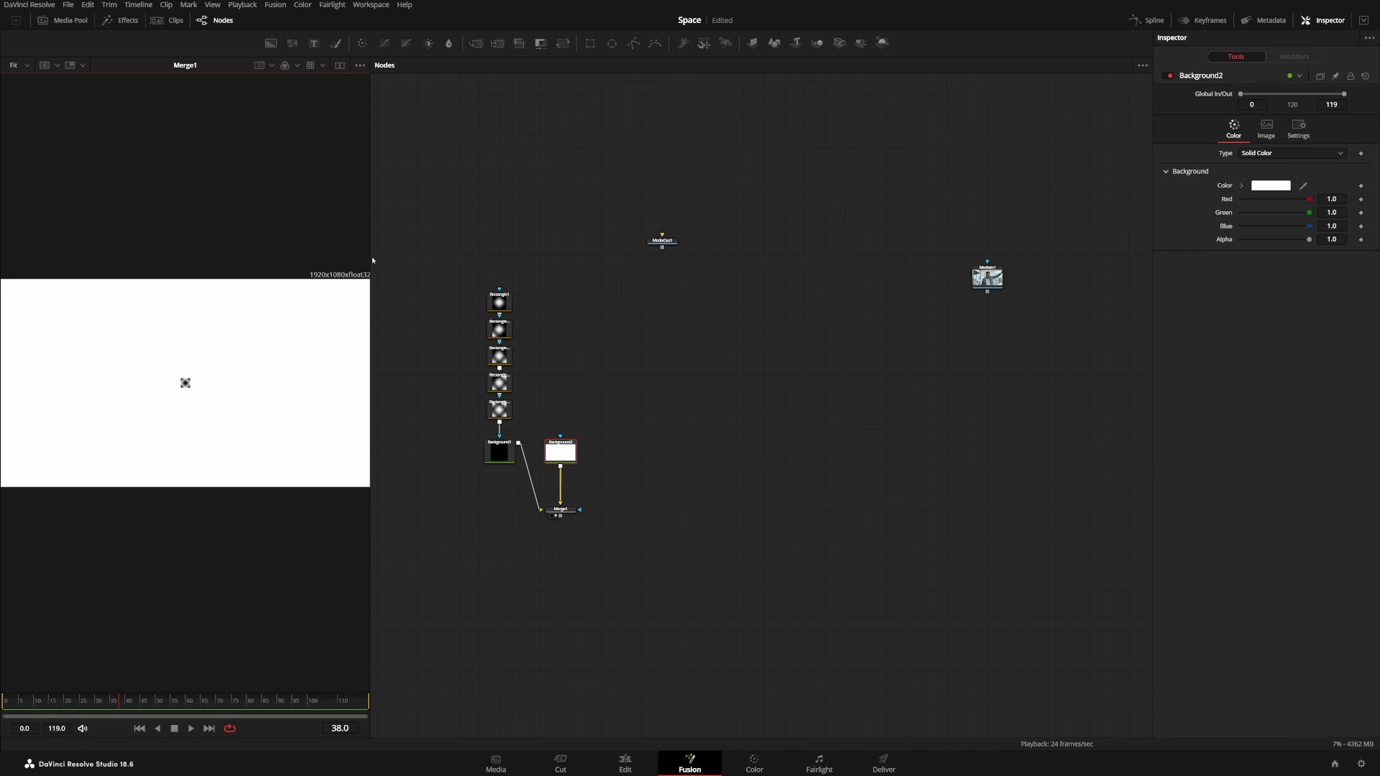
pyautogui.click(398, 254)
pyautogui.moveTo(370, 251); pyautogui.dragTo(596, 251)
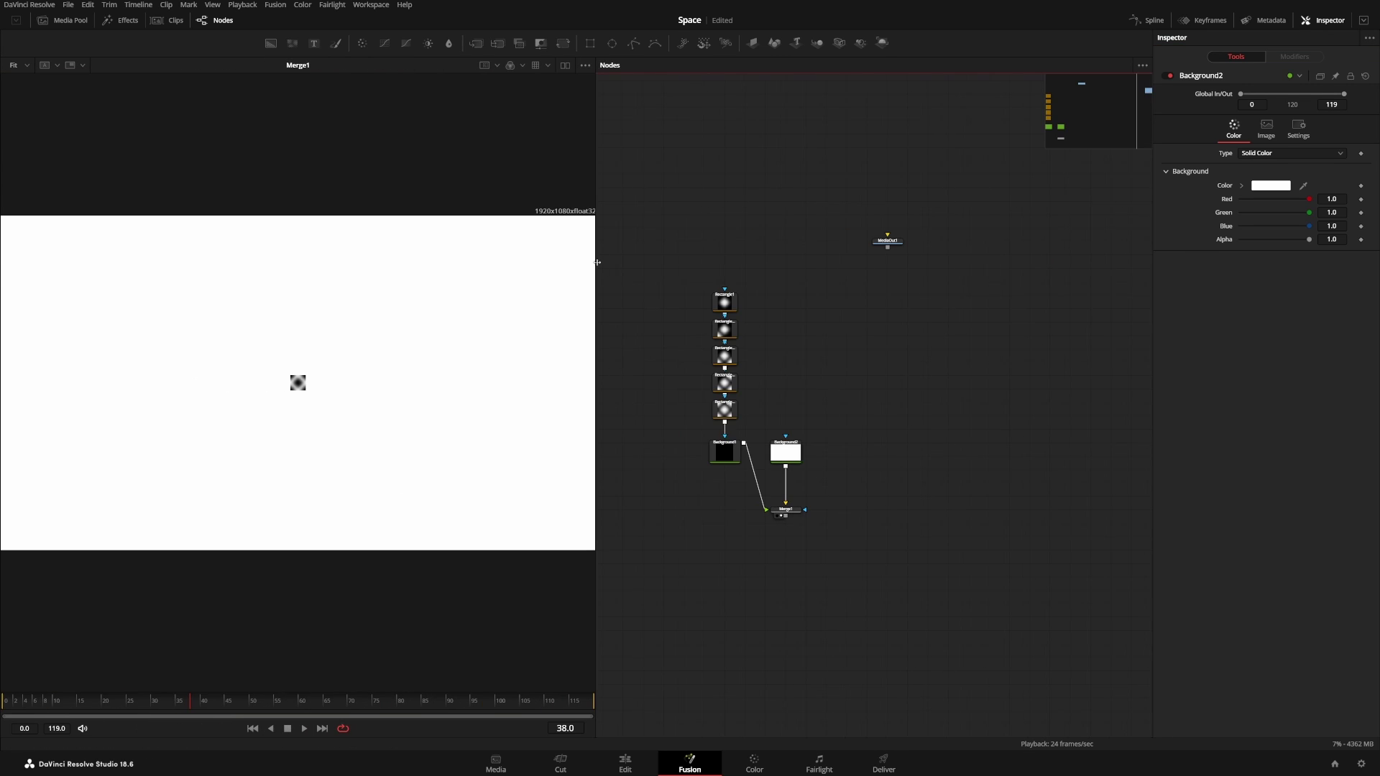
pyautogui.click(788, 511)
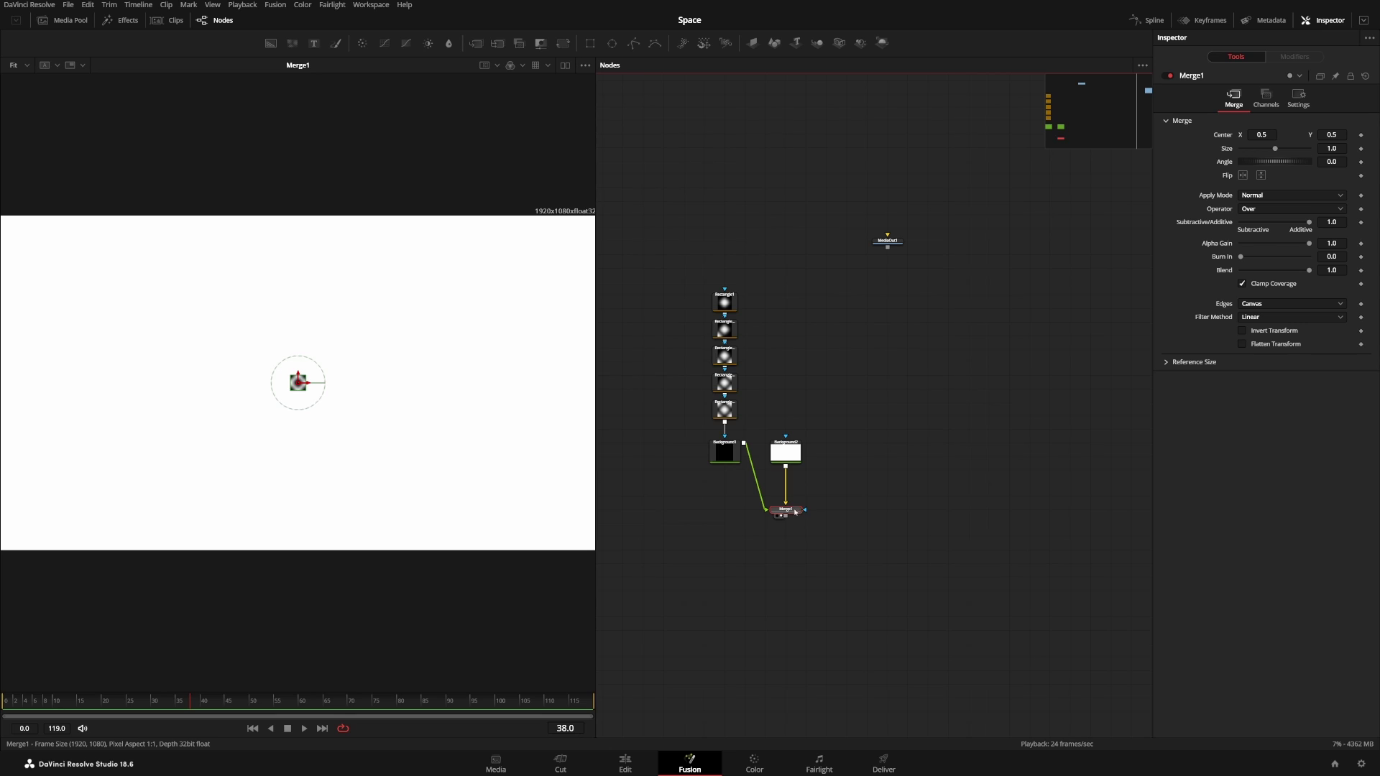
pyautogui.moveTo(810, 416); pyautogui.dragTo(764, 536)
pyautogui.moveTo(790, 511); pyautogui.dragTo(789, 445)
pyautogui.scroll(3, 780, 449)
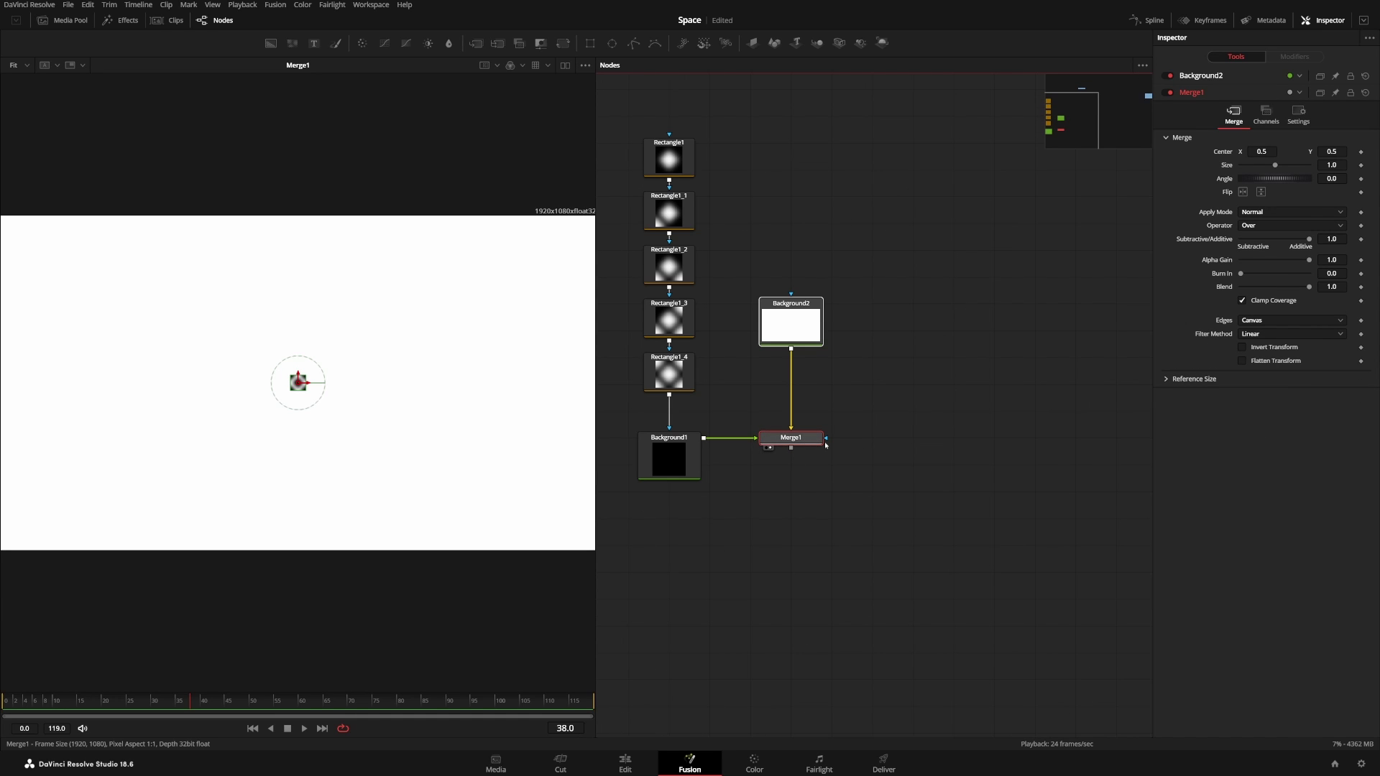
# Step: Set Merge1 Edges to Mirror and keep Size at 1.0 to tile dots across the frame
pyautogui.click(1292, 319)
pyautogui.click(1255, 373)
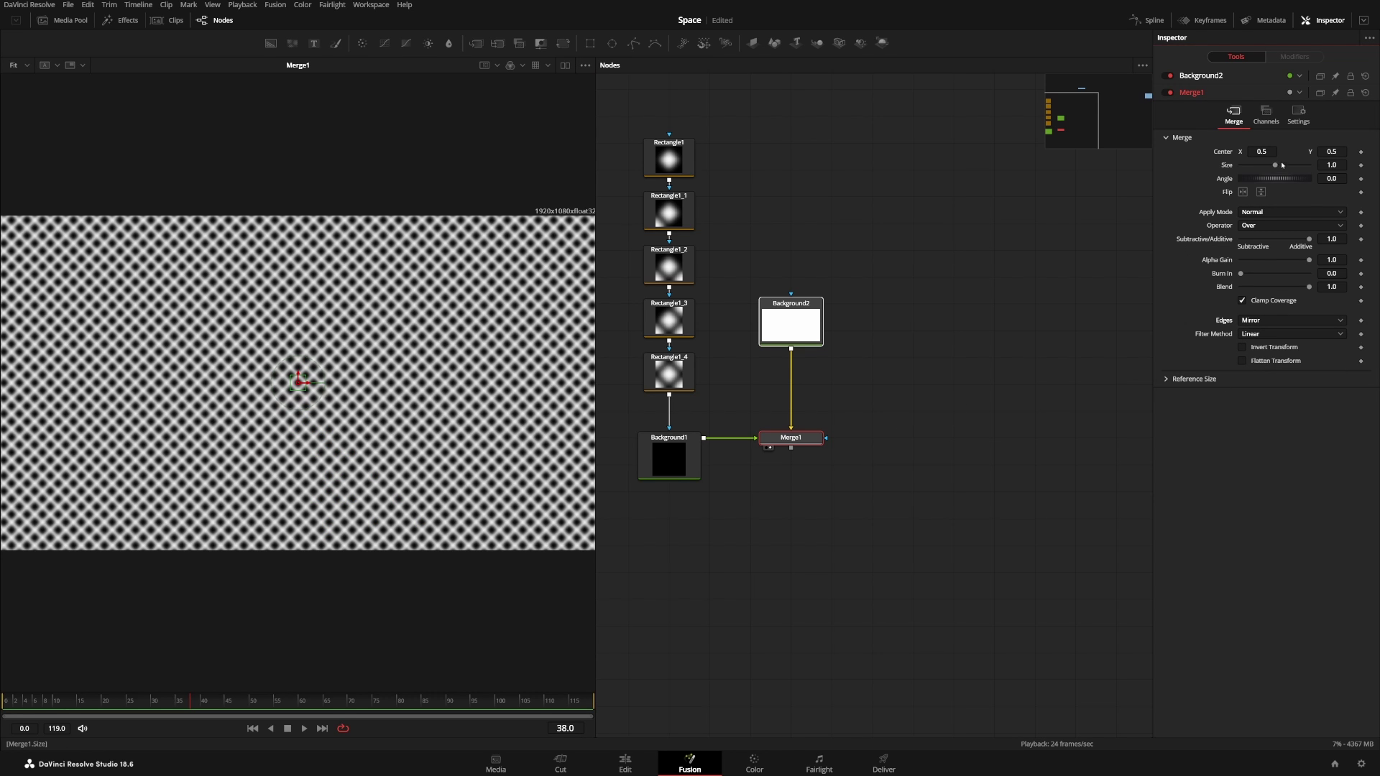
pyautogui.moveTo(1275, 165); pyautogui.dragTo(1256, 167)
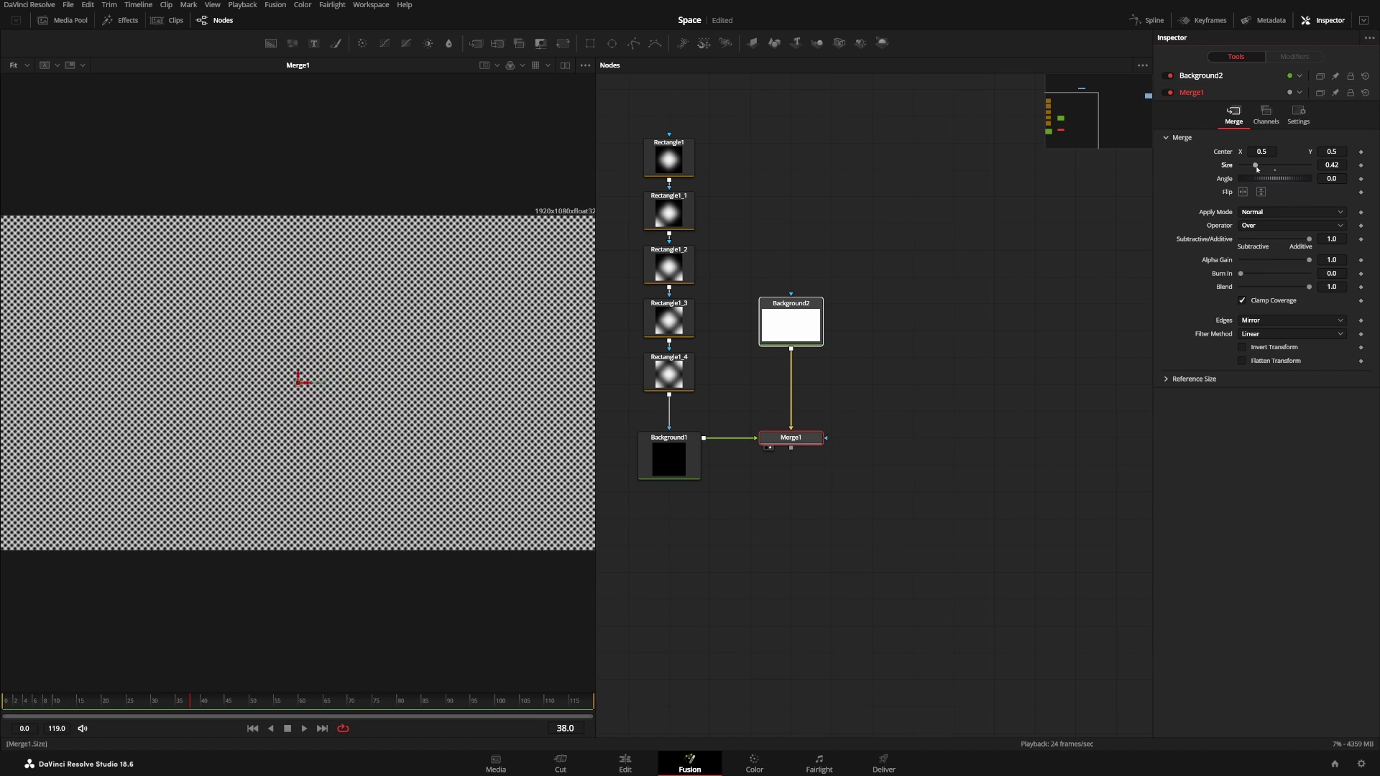
pyautogui.doubleClick(1228, 168)
pyautogui.scroll(12, 317, 367)
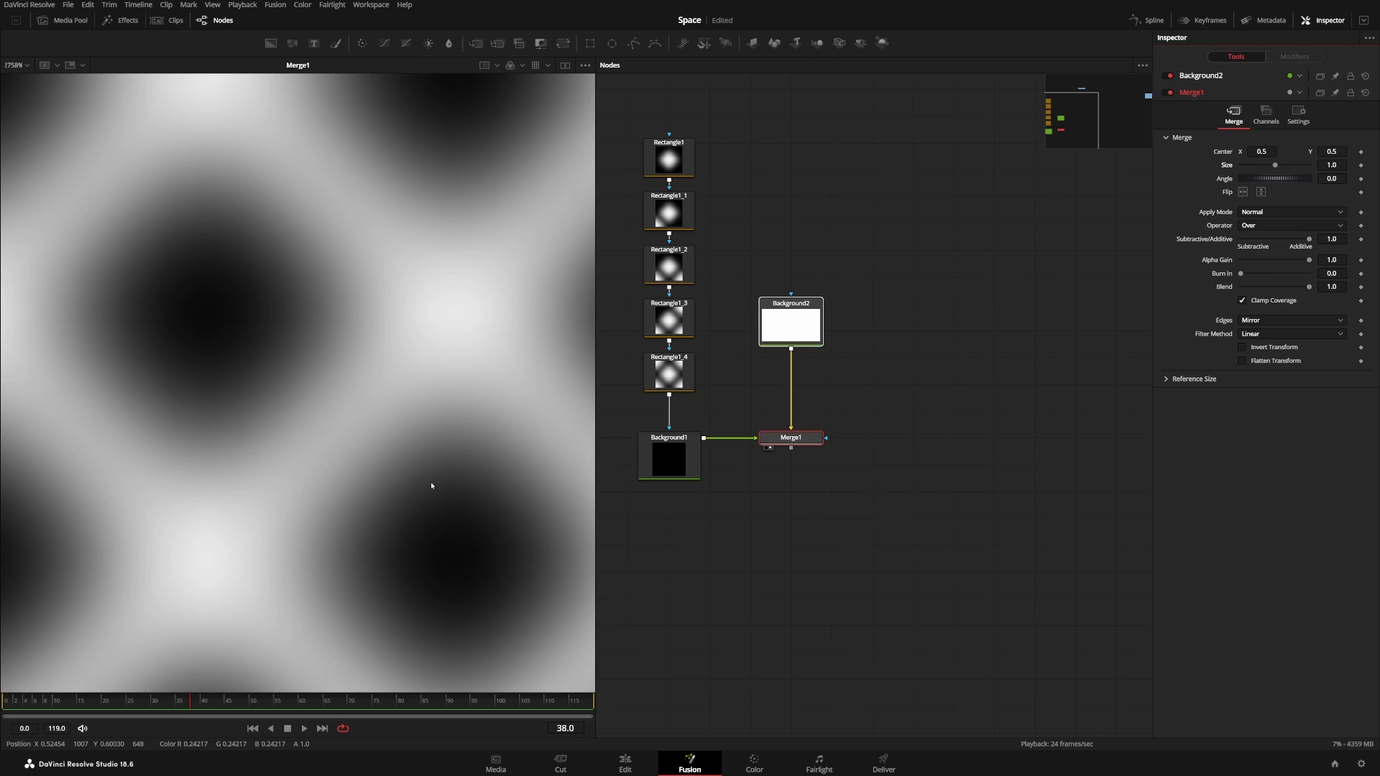
# Step: Zoom in to inspect the dot pattern, then fit the whole frame in the viewer
pyautogui.scroll(-15, 440, 475)
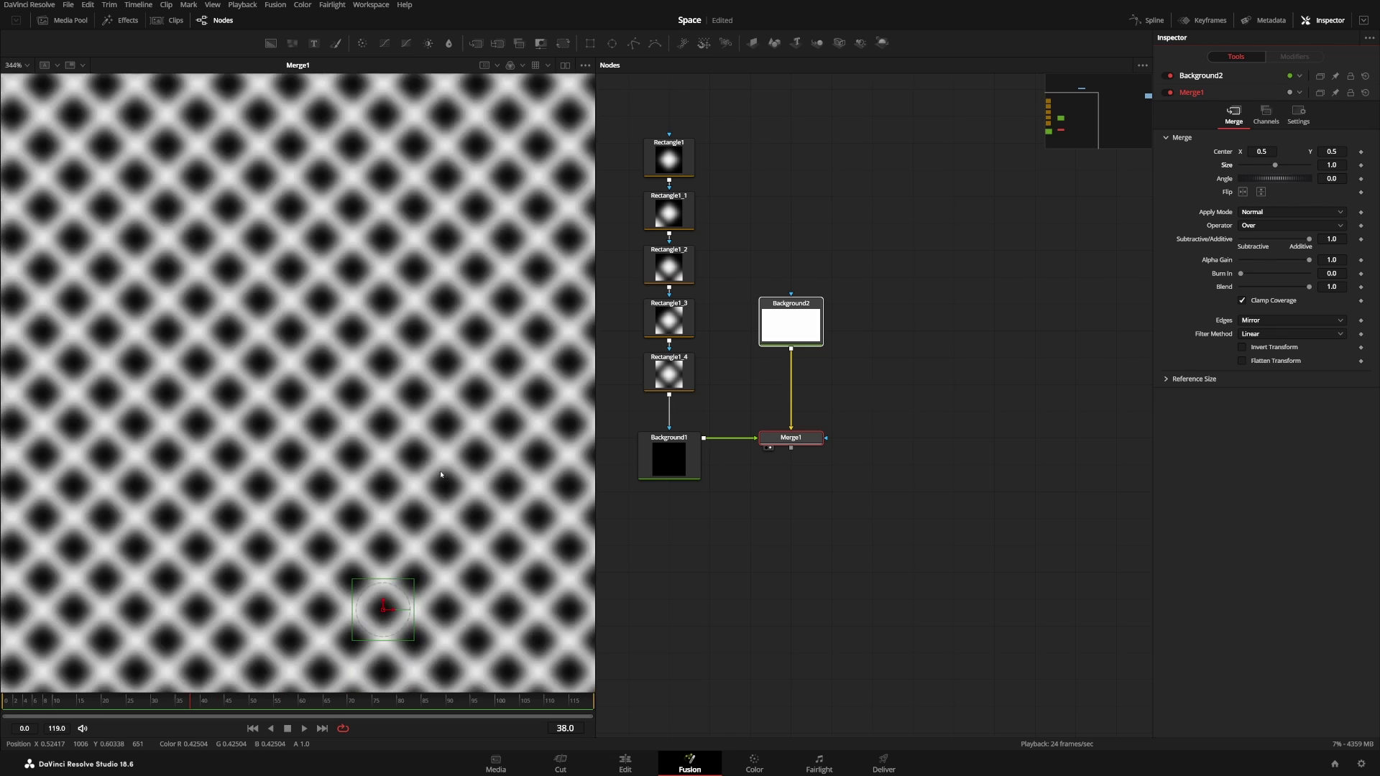
pyautogui.moveTo(439, 475); pyautogui.dragTo(333, 439)
pyautogui.scroll(7, 345, 447)
pyautogui.scroll(-2, 281, 234)
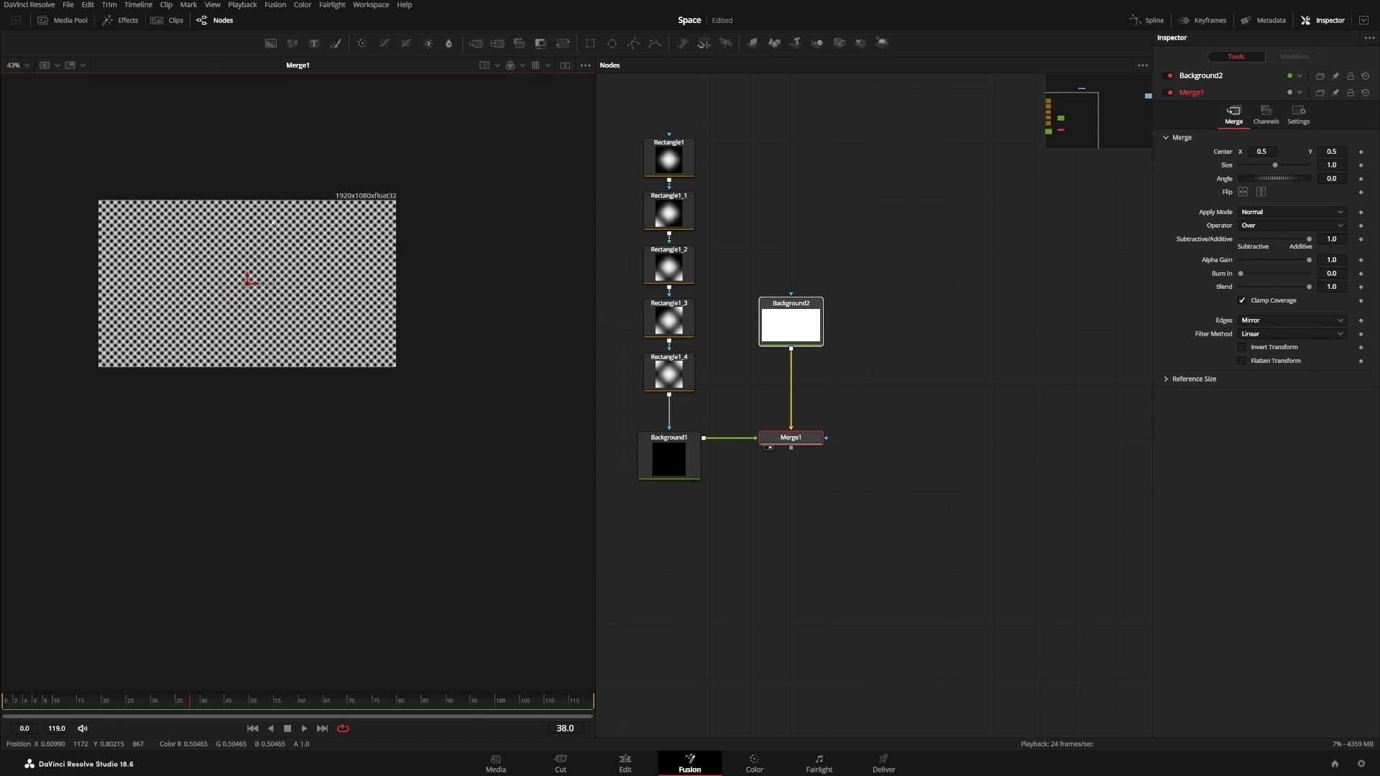
pyautogui.click(27, 67)
pyautogui.click(26, 80)
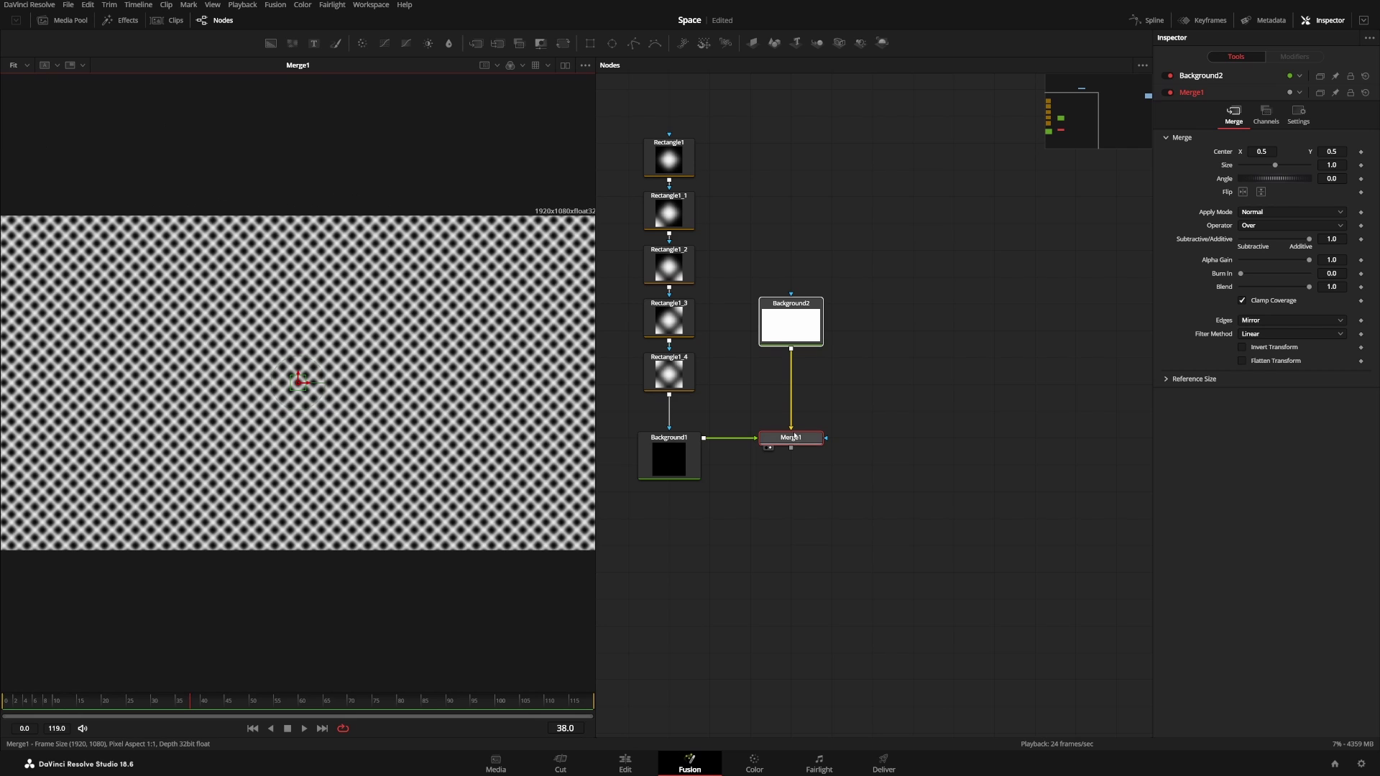
pyautogui.scroll(-5, 931, 394)
pyautogui.moveTo(937, 395); pyautogui.dragTo(825, 389)
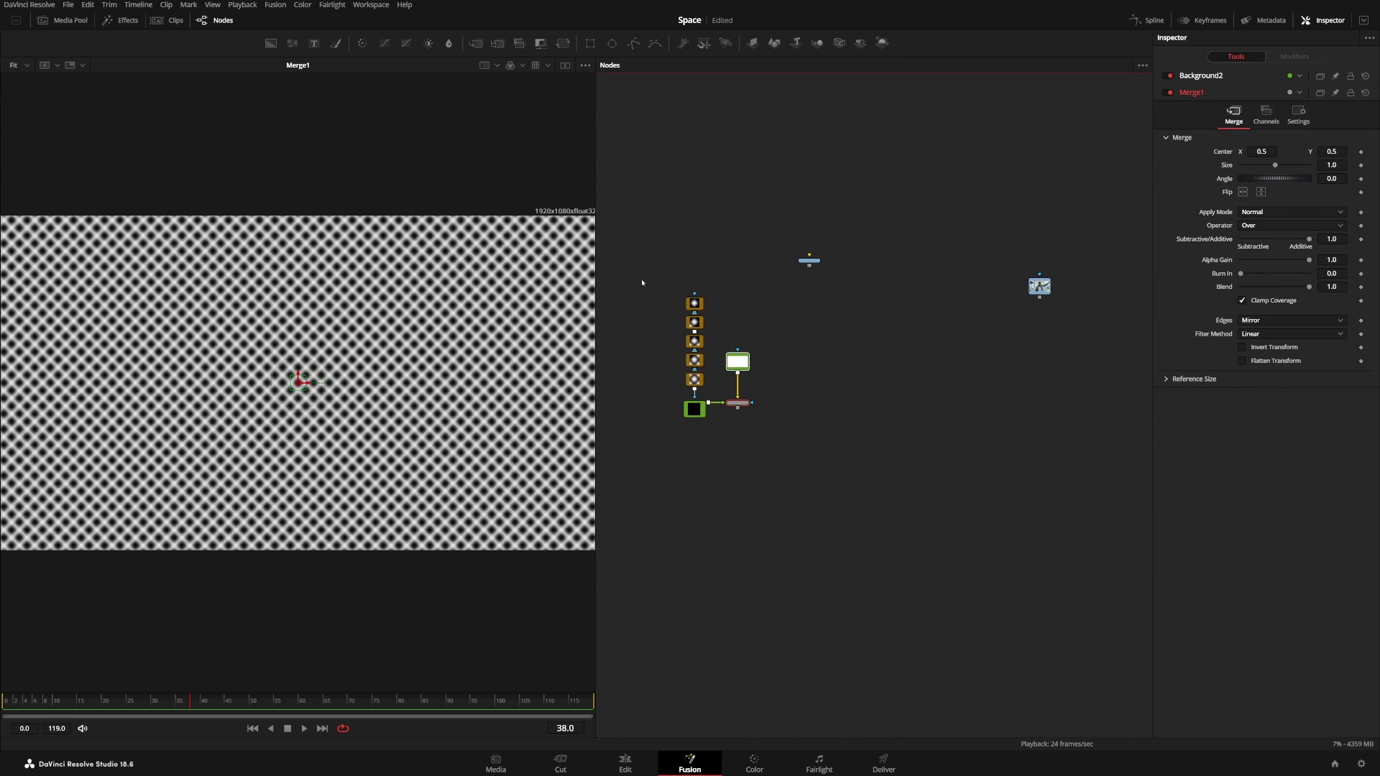
# Step: Group Background1 and the five rectangle nodes with Ctrl+G and view MediaIn1
pyautogui.moveTo(642, 282); pyautogui.dragTo(715, 426)
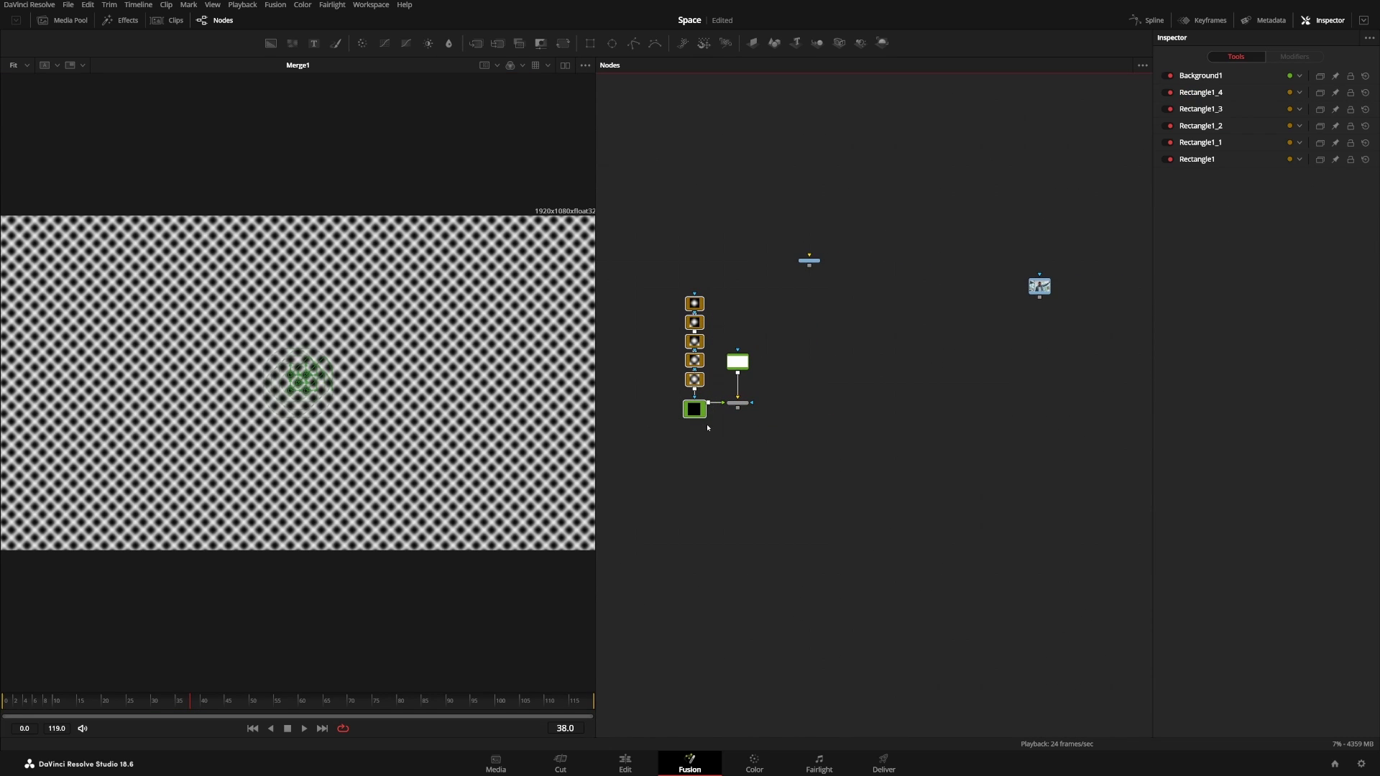
pyautogui.hotkey('ctrl', 'g')
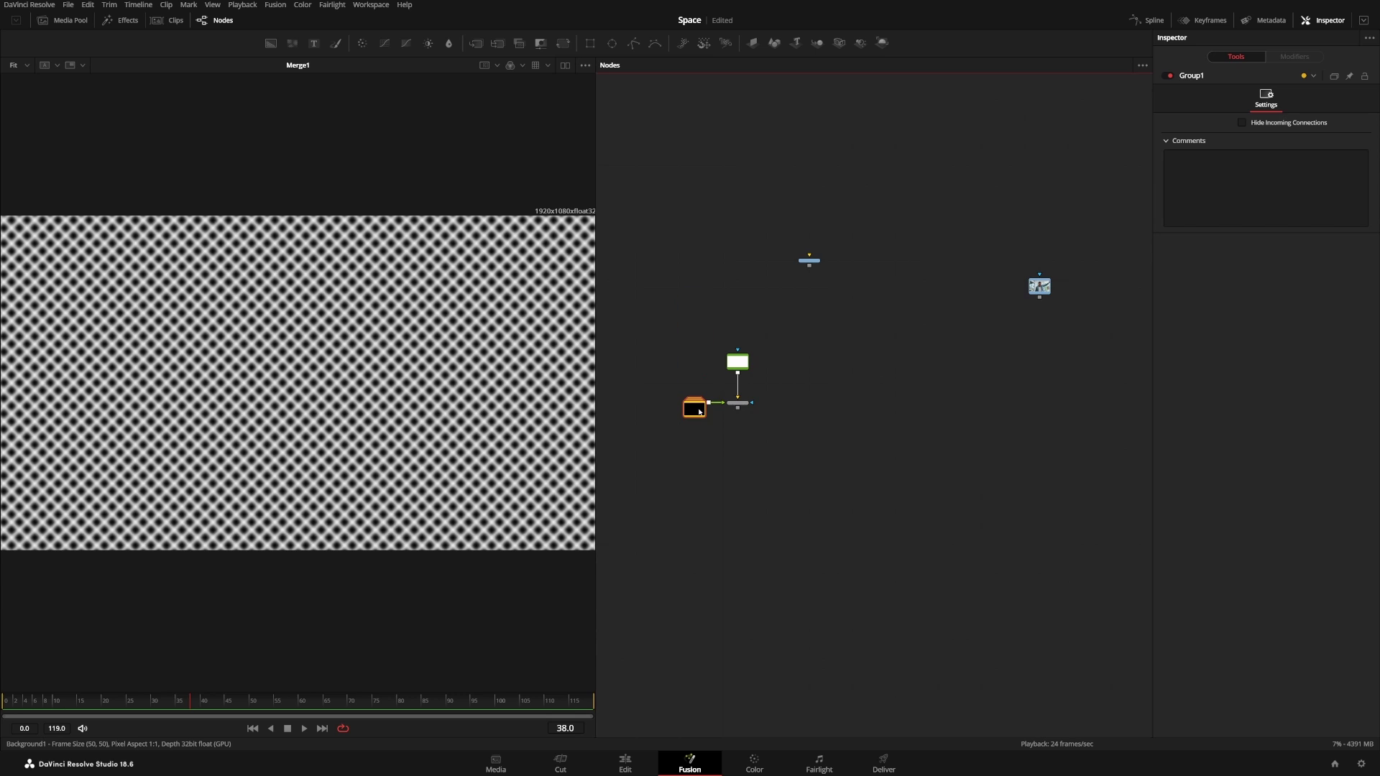
pyautogui.moveTo(1039, 286); pyautogui.dragTo(1068, 390)
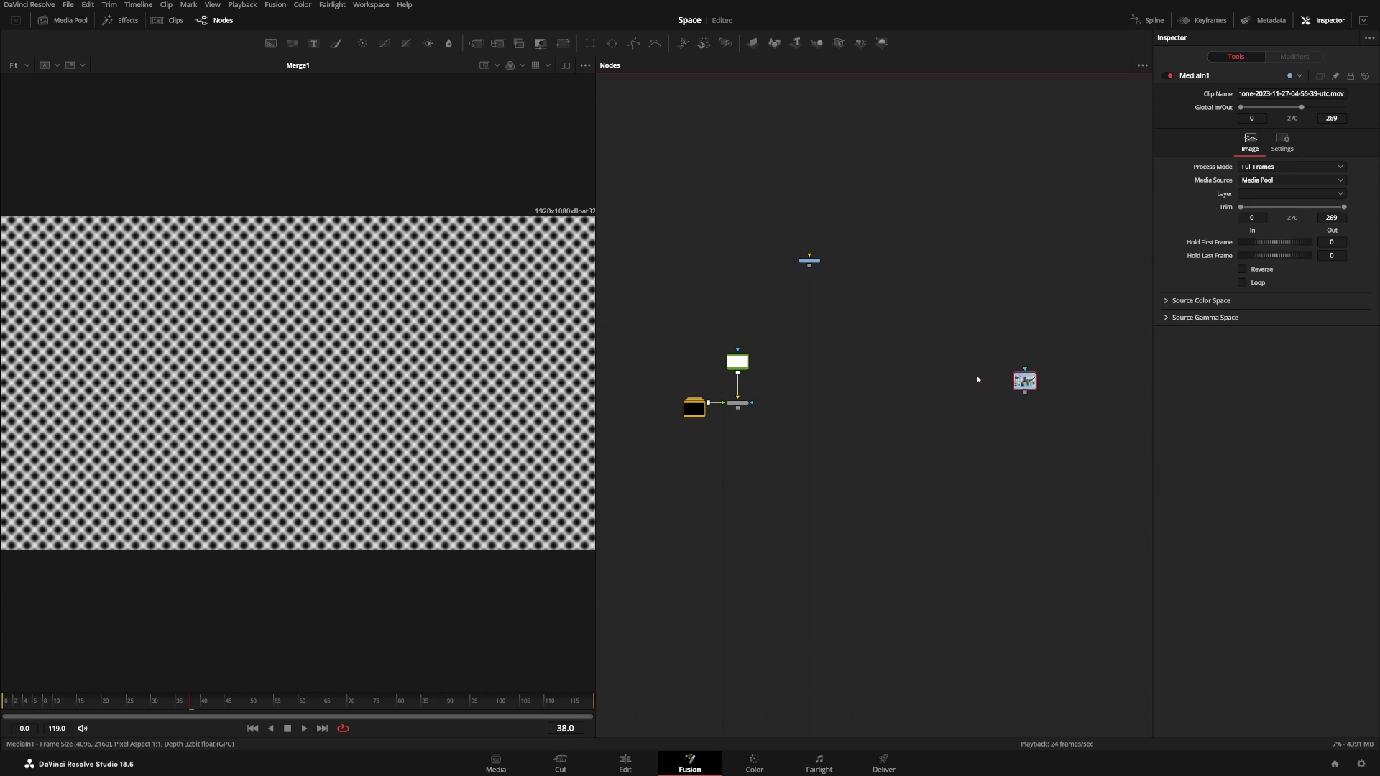
pyautogui.press('1')
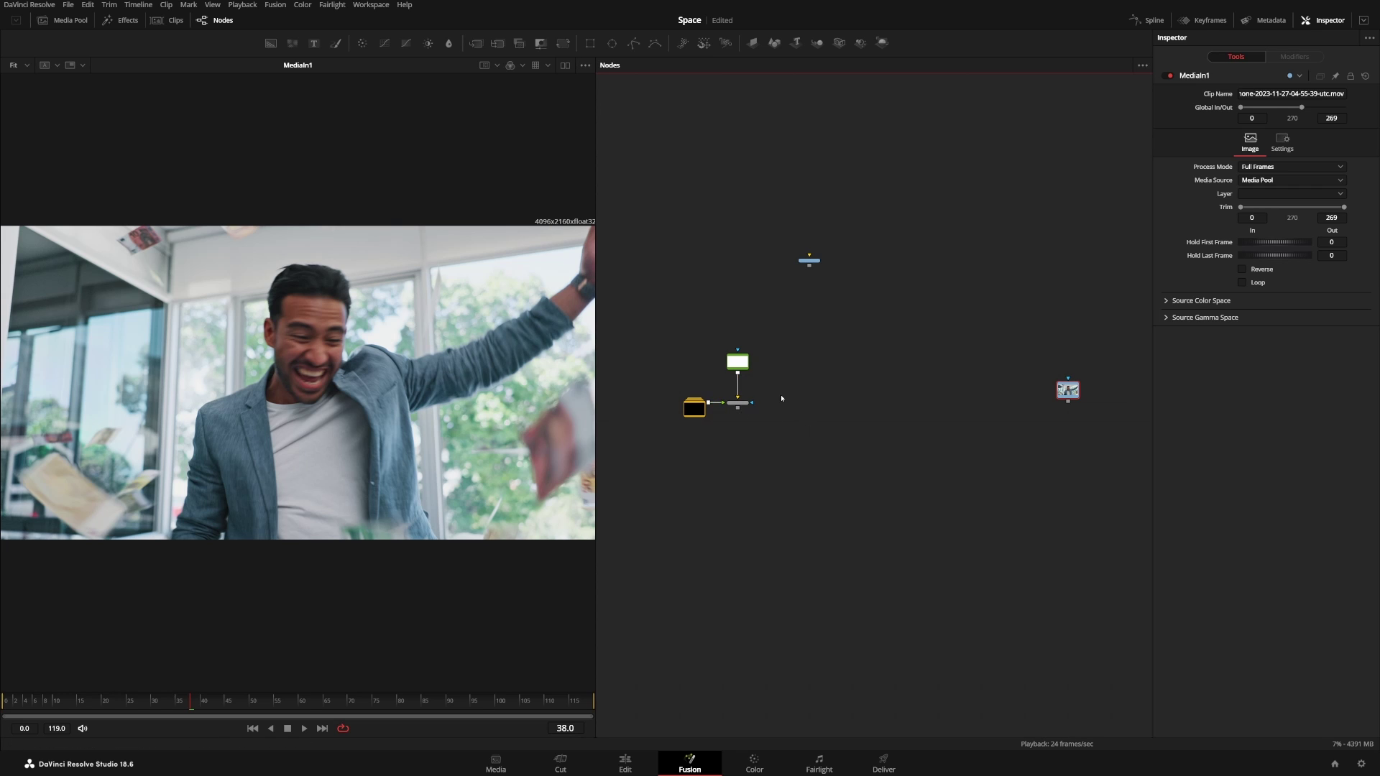
# Step: Check Background2's resolution settings, then reselect and reposition MediaIn1
pyautogui.click(738, 365)
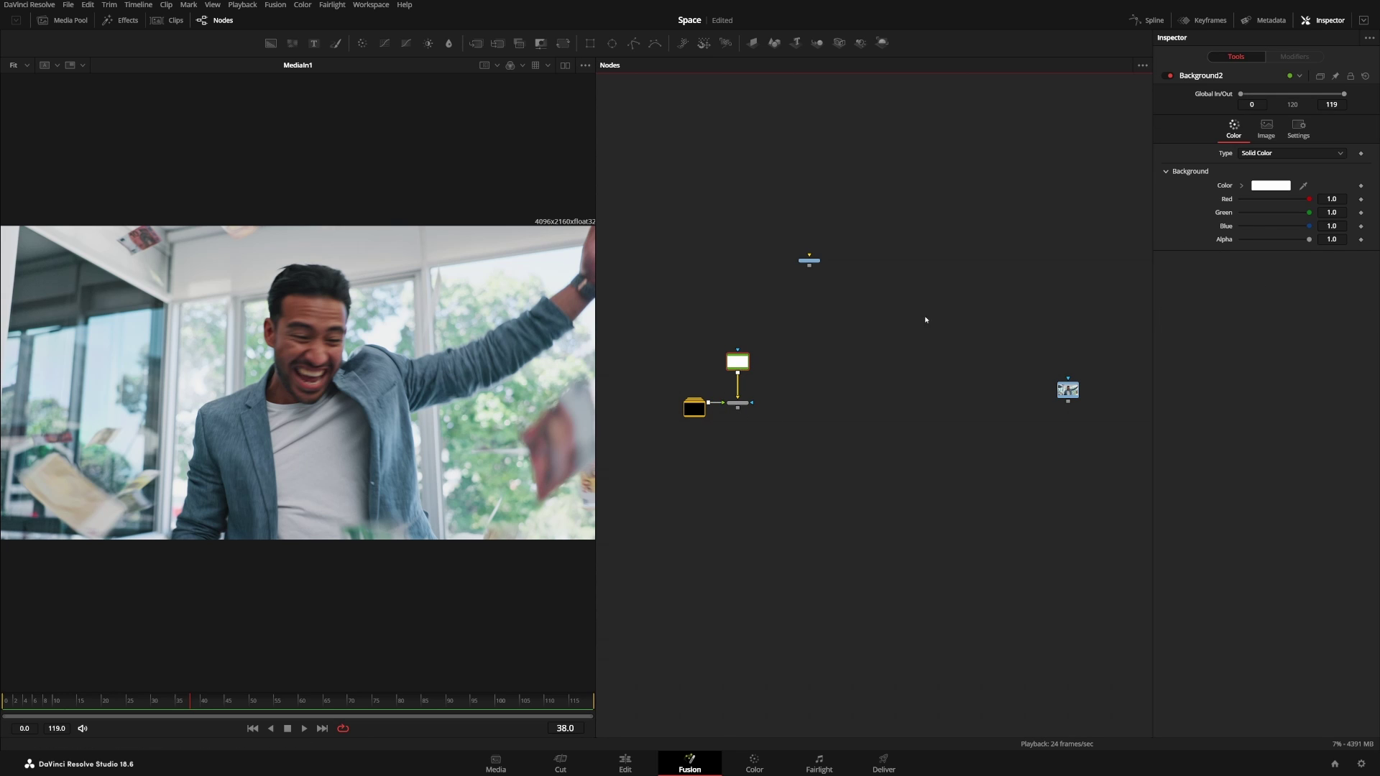
pyautogui.click(1266, 130)
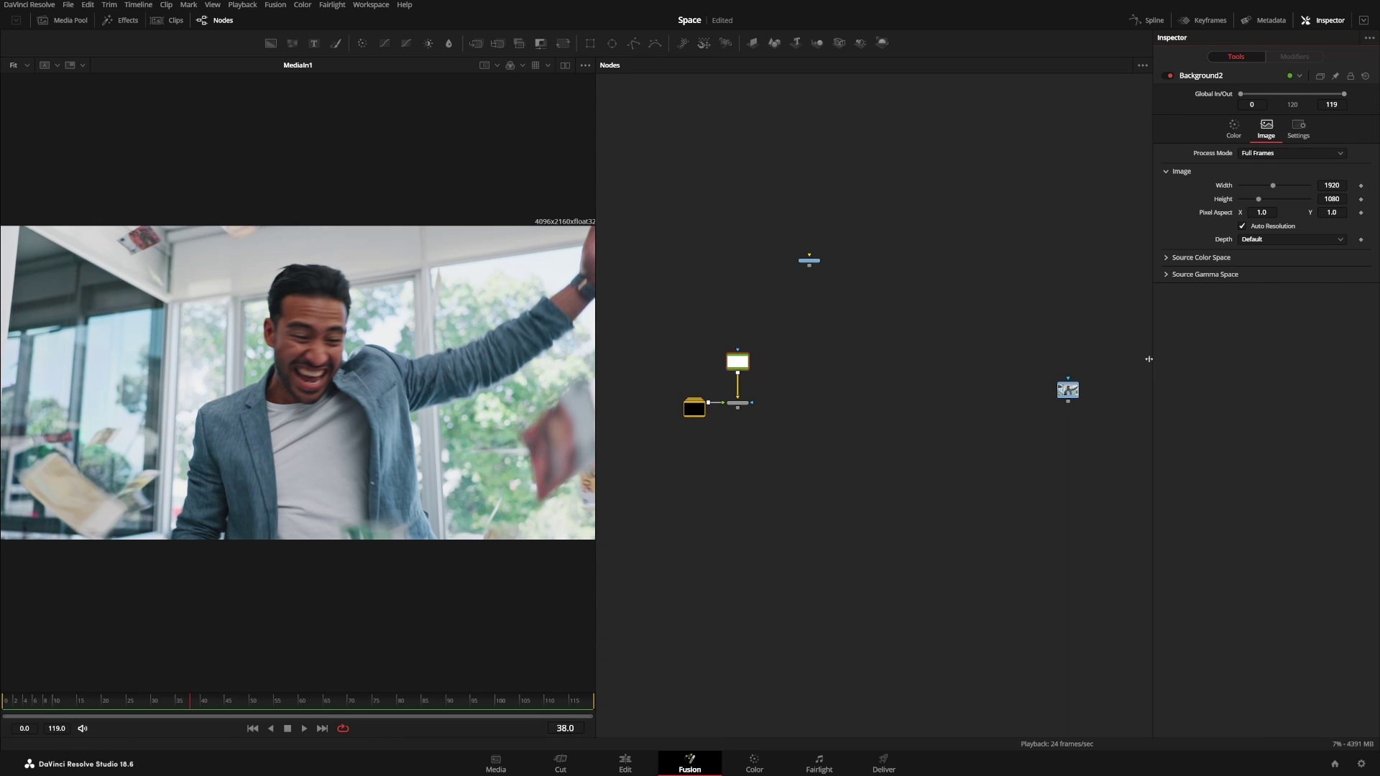
pyautogui.click(1068, 390)
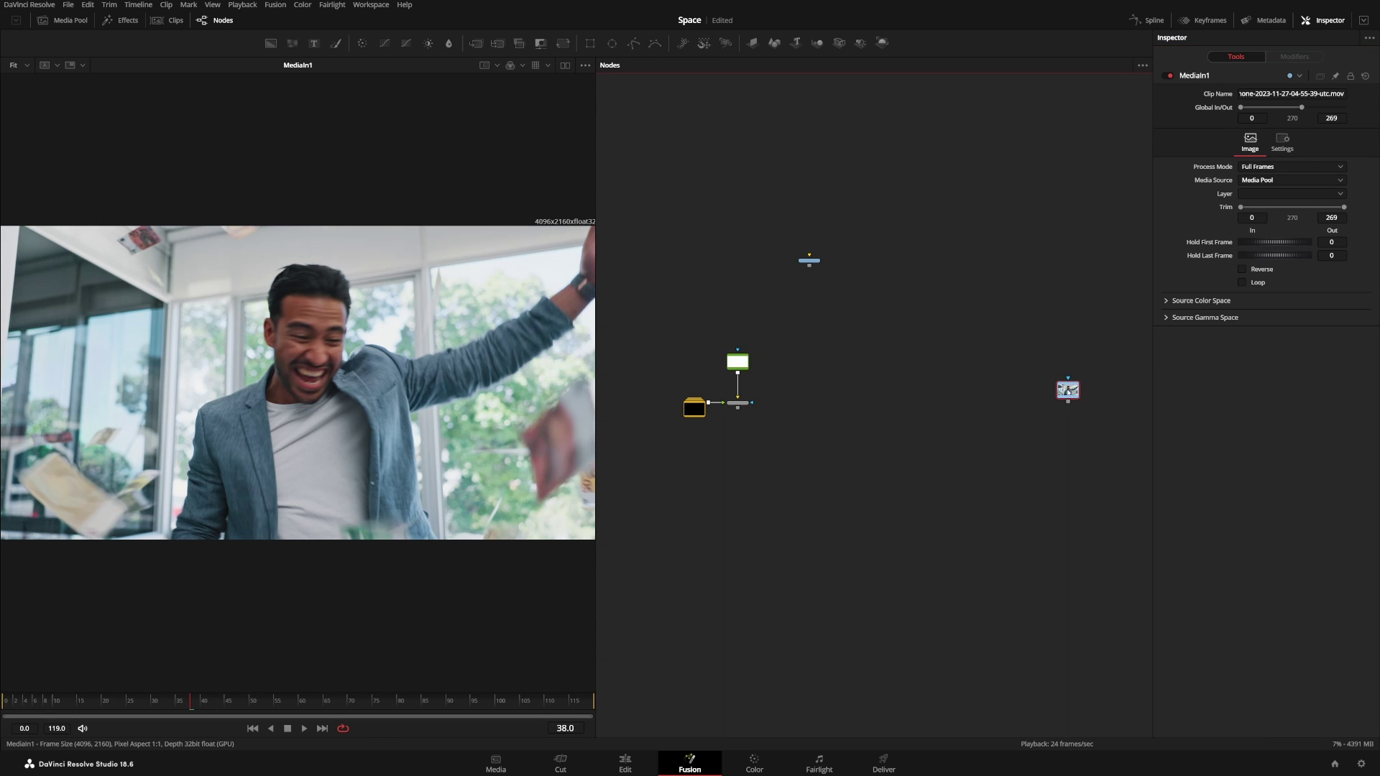
pyautogui.moveTo(1068, 390); pyautogui.dragTo(1030, 383)
# Step: Add a Resize node after MediaIn1 and enable Keep Frame Aspect for a 1920×1013 image
pyautogui.hotkey('shift', 'space')
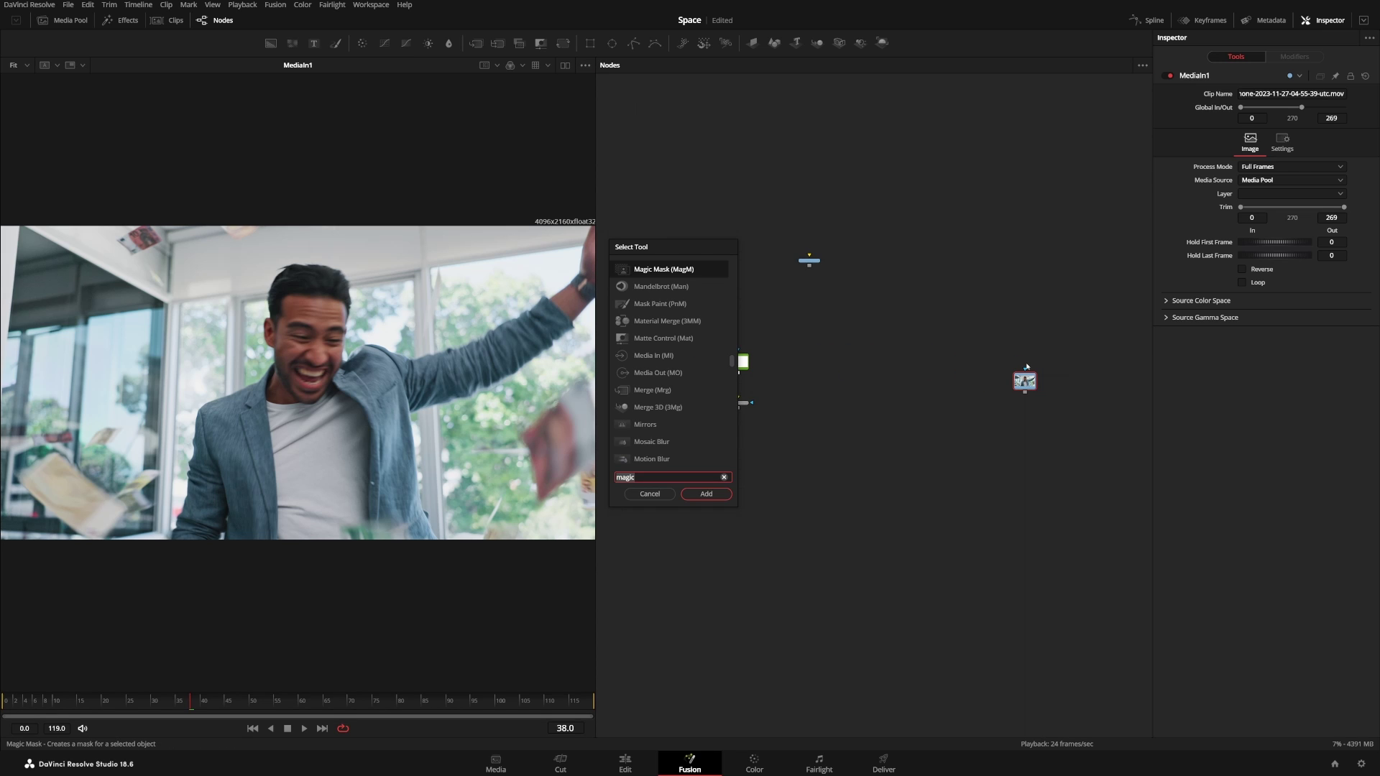
pyautogui.write('re')
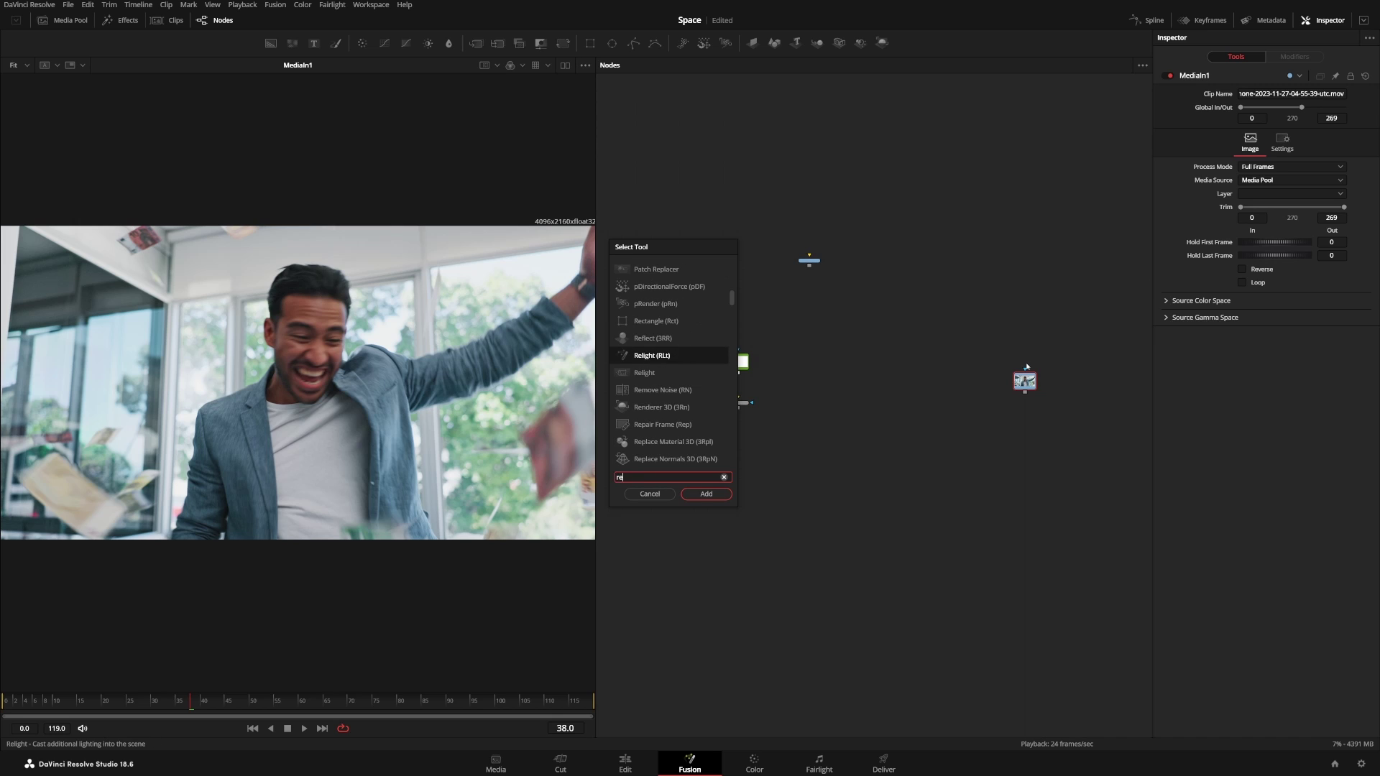
pyautogui.press('Up')
pyautogui.press('Up')
pyautogui.press('Up')
pyautogui.press('Down')
pyautogui.press('Down')
pyautogui.press('Down')
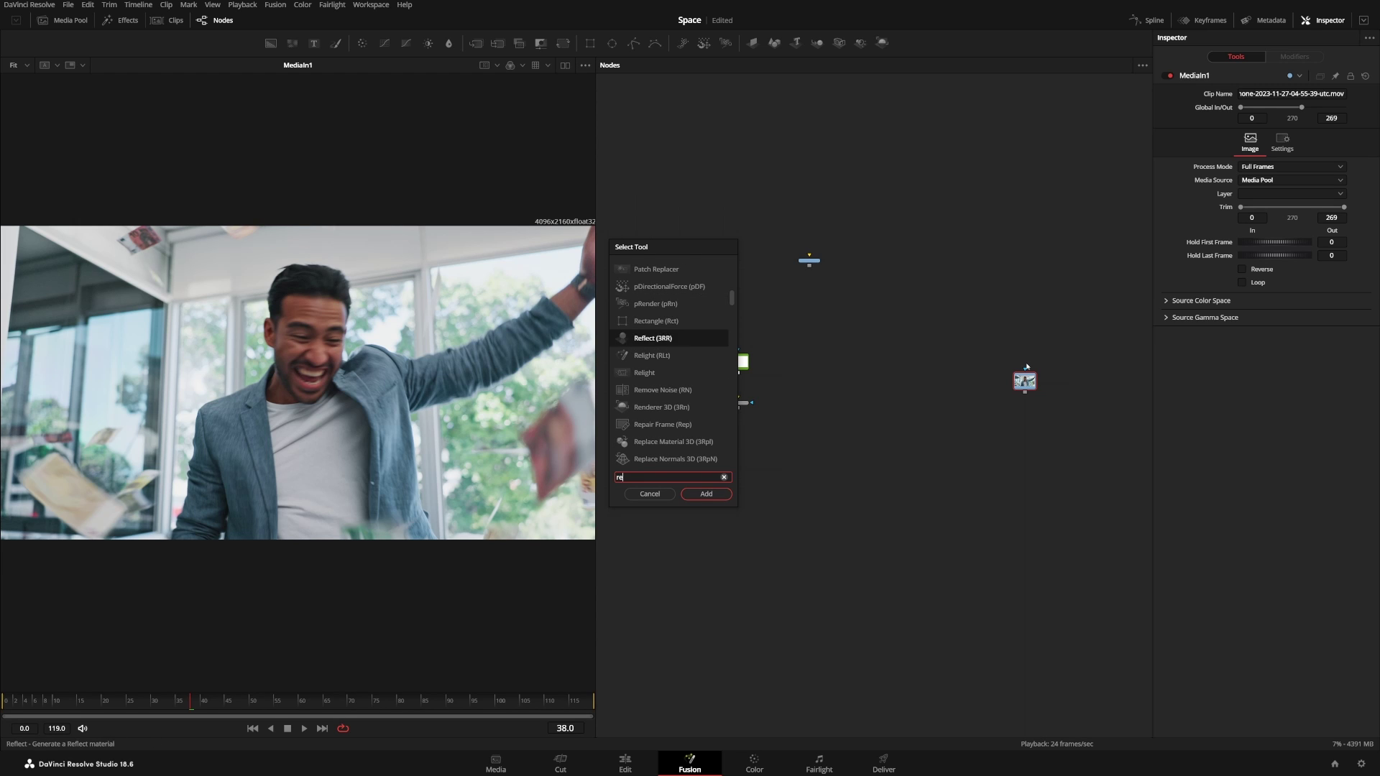
pyautogui.write('s')
pyautogui.press('Return')
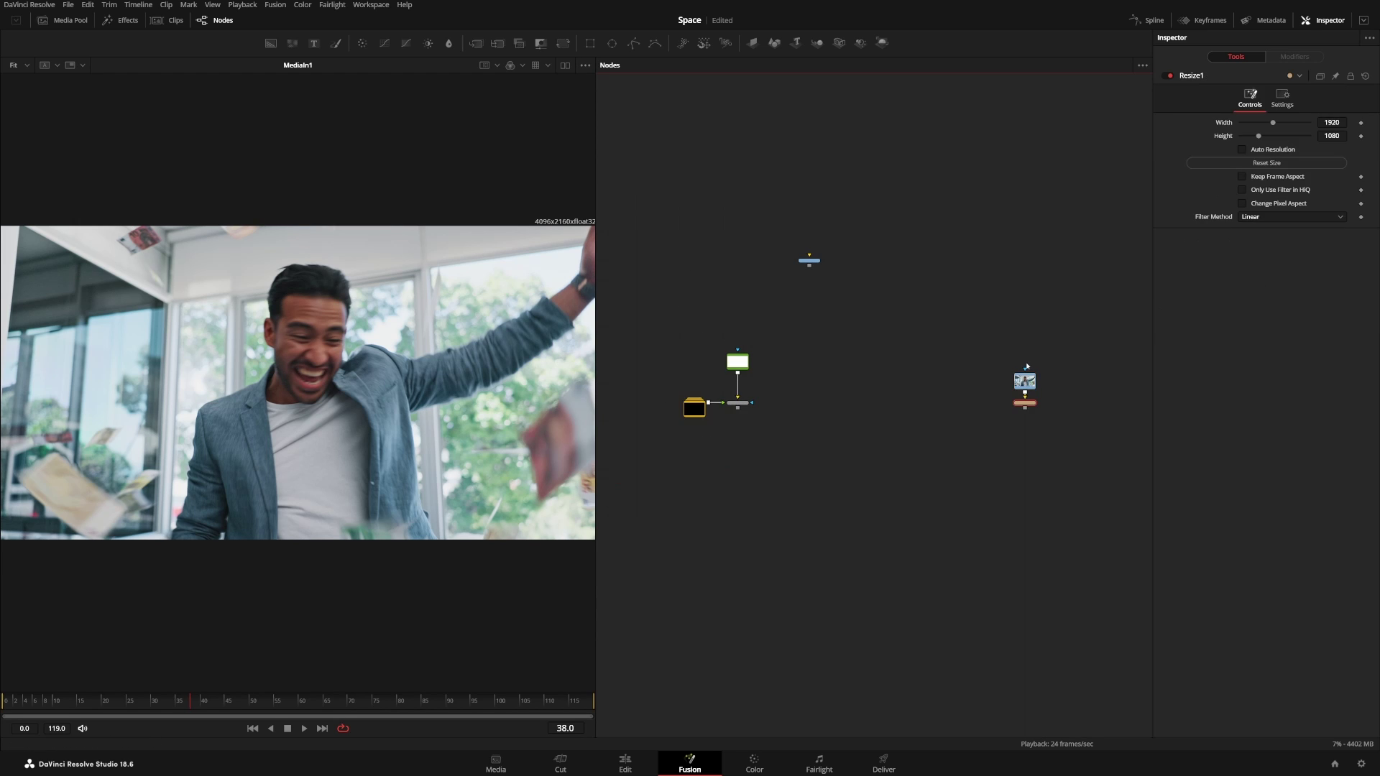
pyautogui.moveTo(1029, 404); pyautogui.dragTo(445, 366)
pyautogui.moveTo(1025, 380); pyautogui.dragTo(1047, 405)
pyautogui.click(1032, 405)
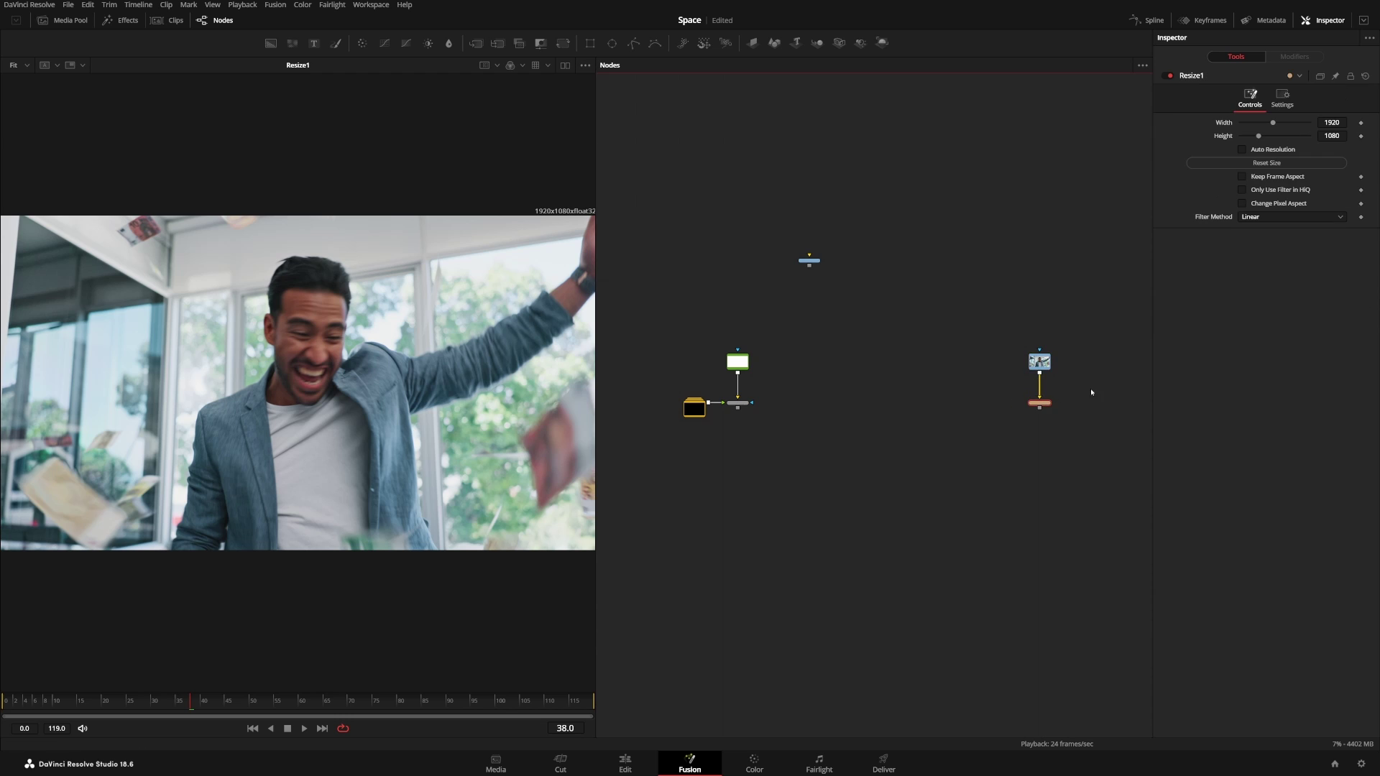
pyautogui.click(1242, 176)
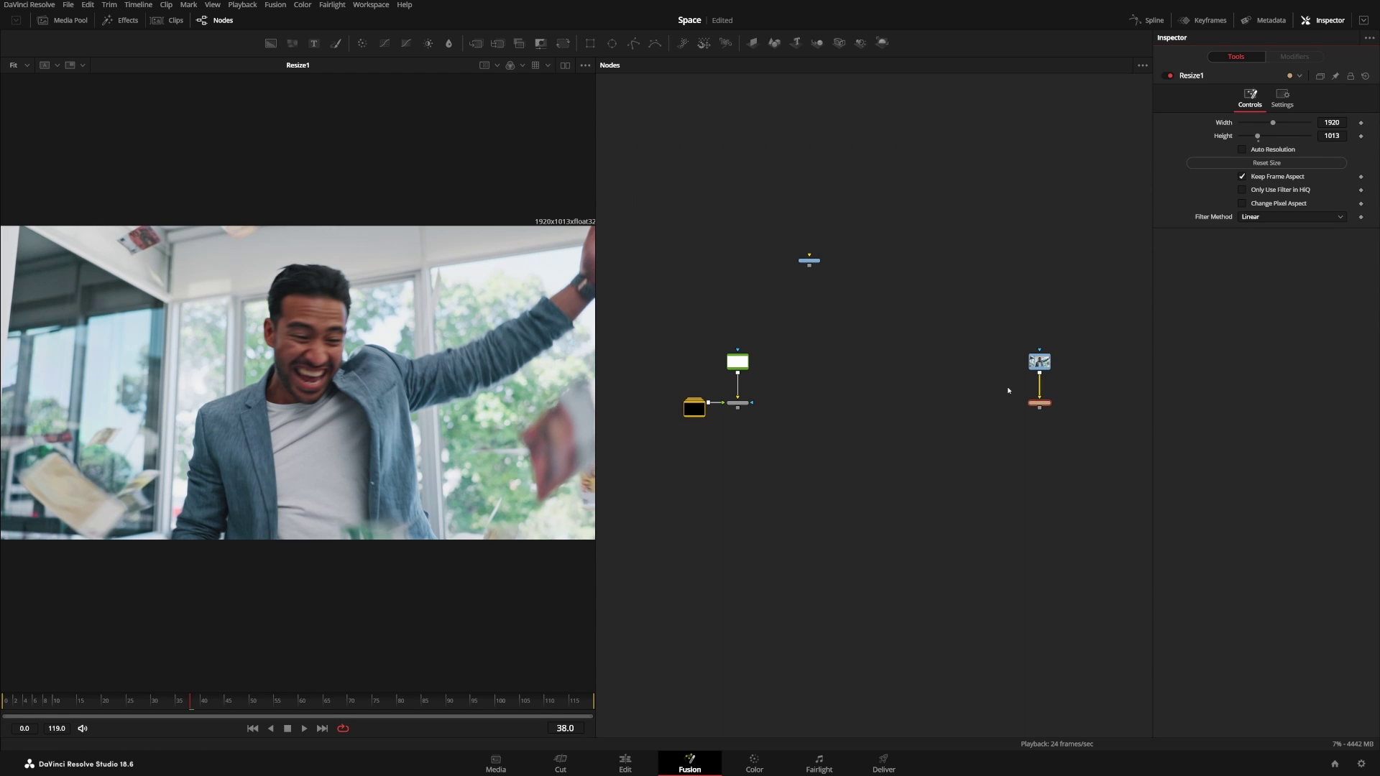
pyautogui.click(1079, 389)
# Step: Delete Resize1 and re-add a Resize tool through the search box
pyautogui.press('Delete')
pyautogui.hotkey('shift', 'space')
pyautogui.write('res')
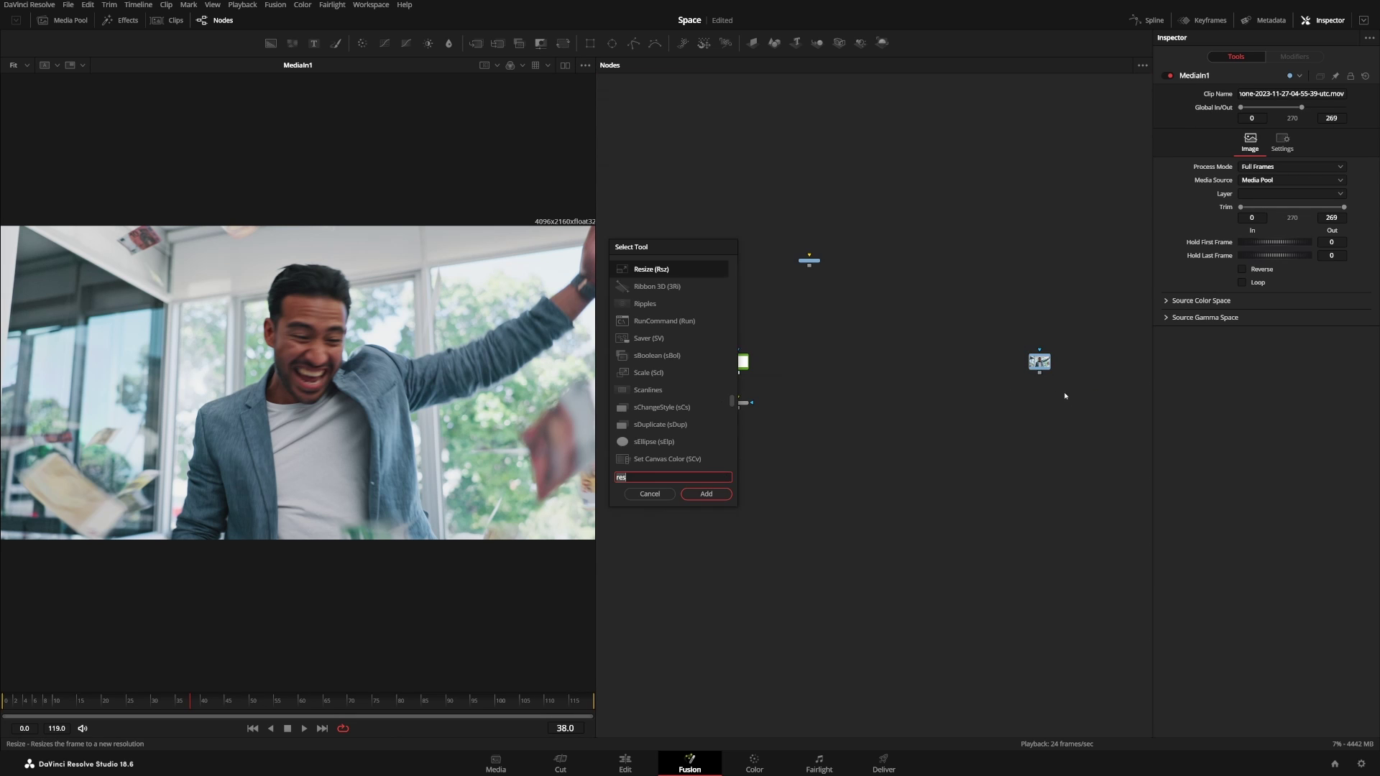
pyautogui.press('Return')
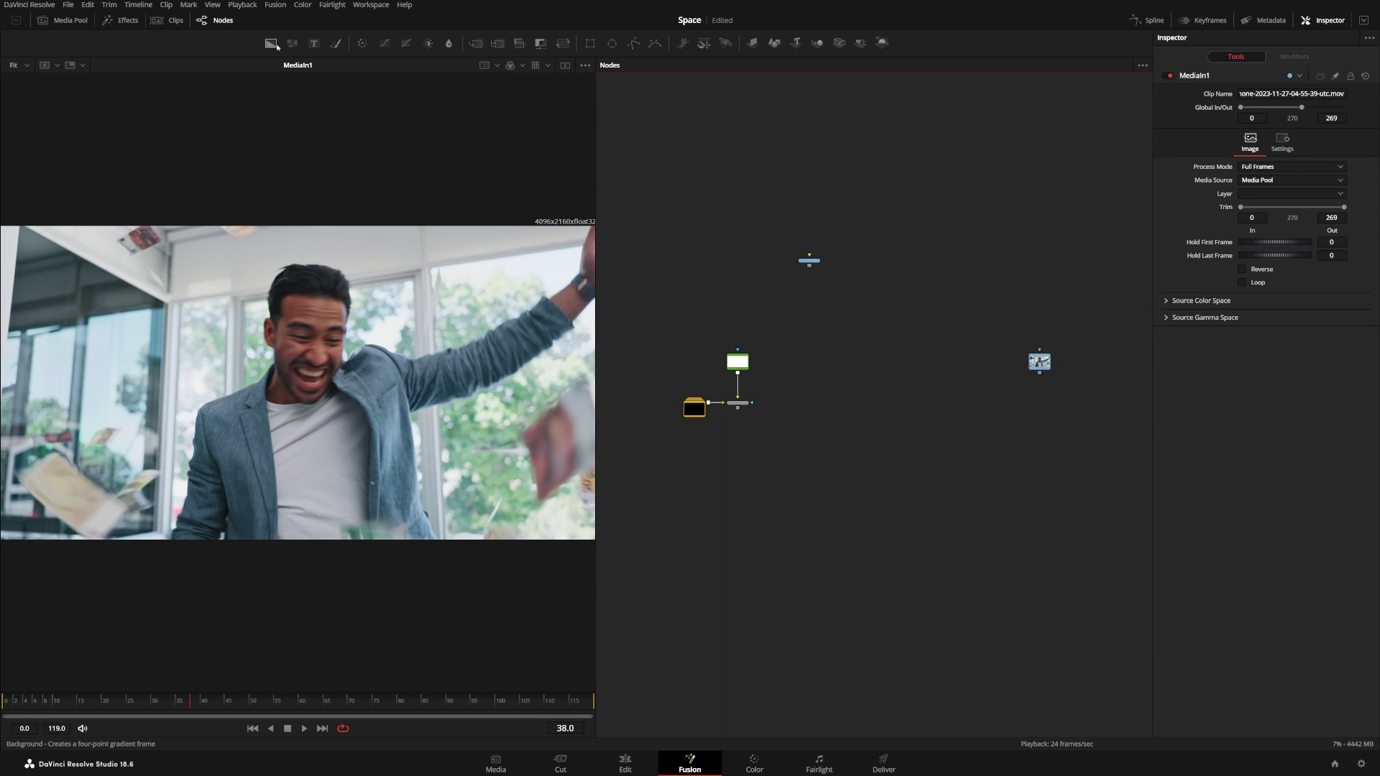
# Step: Merge the clip over a new black Background3 and scale Merge2 to Size 0.503
pyautogui.moveTo(270, 42); pyautogui.dragTo(996, 374)
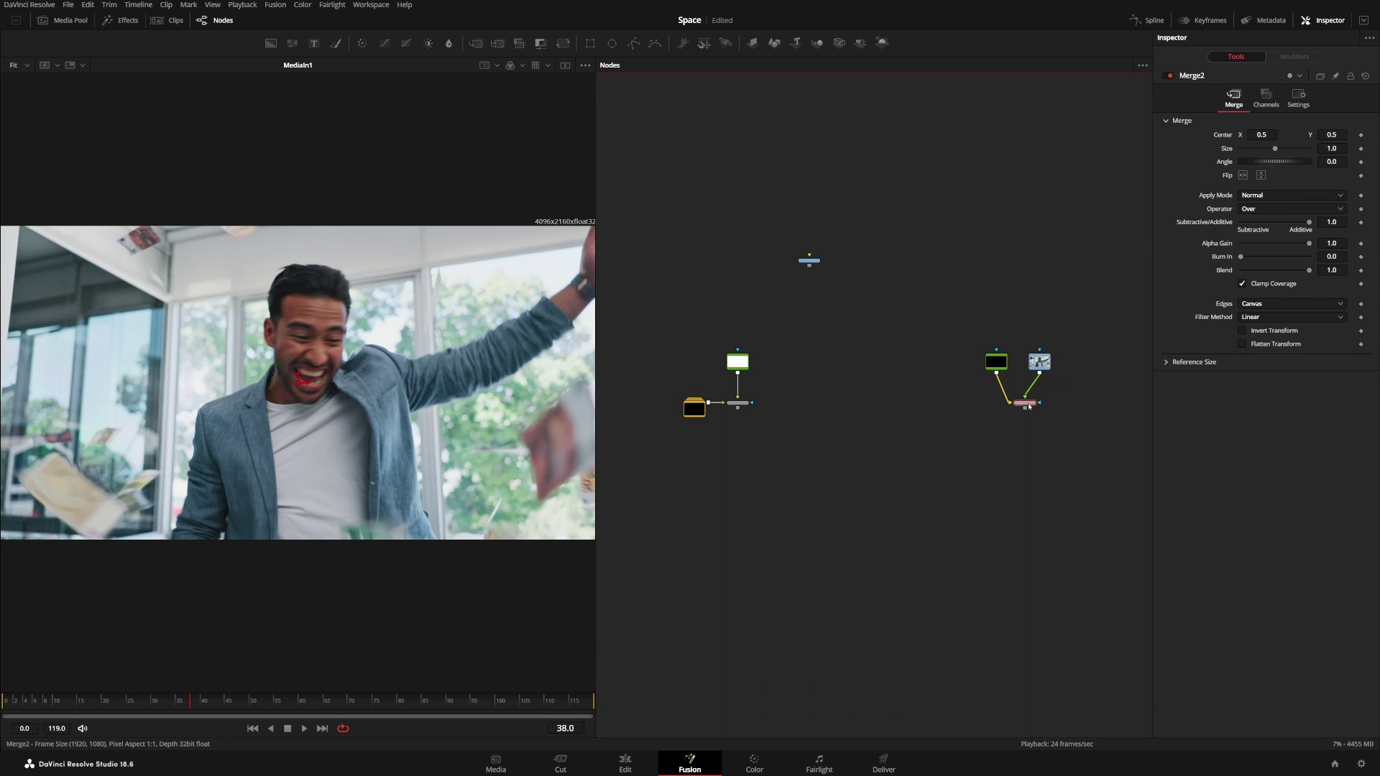
pyautogui.press('1')
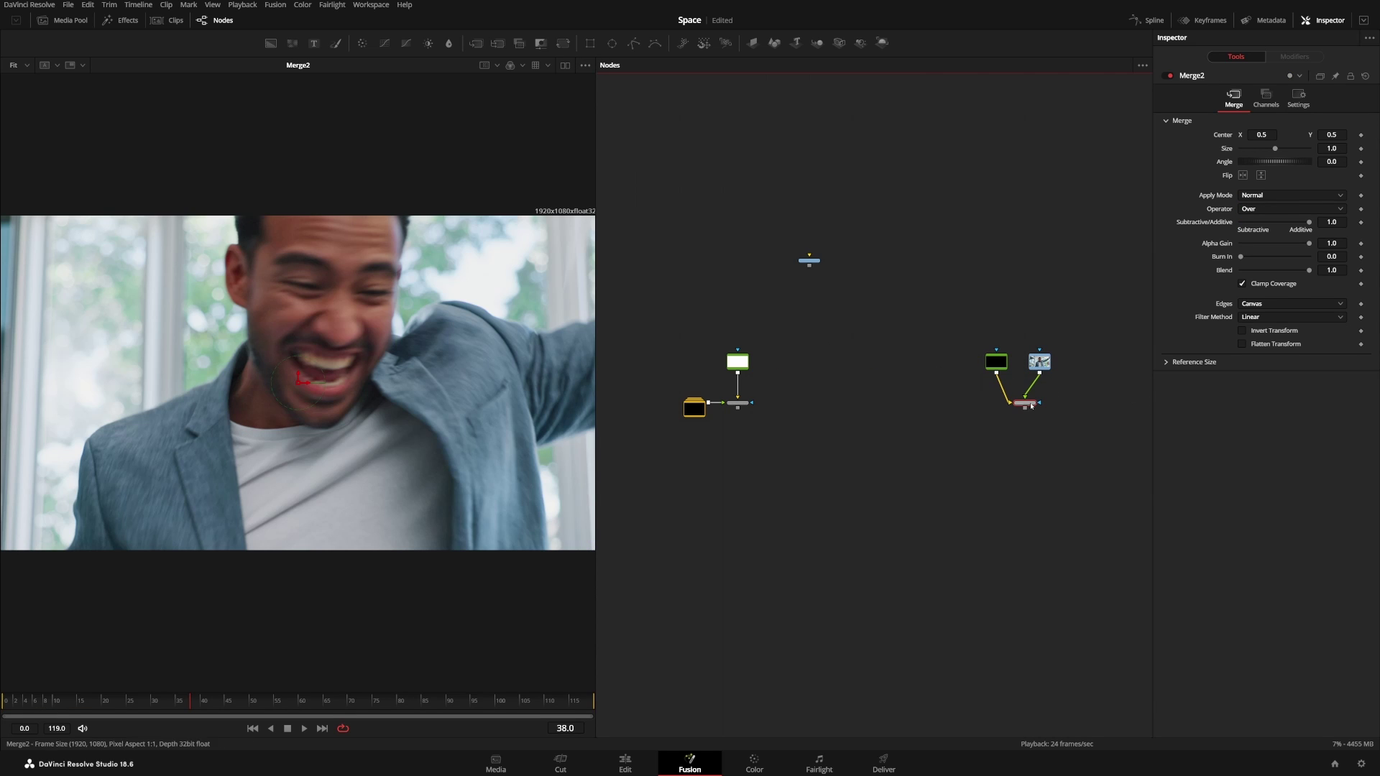
pyautogui.moveTo(1277, 149); pyautogui.dragTo(1261, 154)
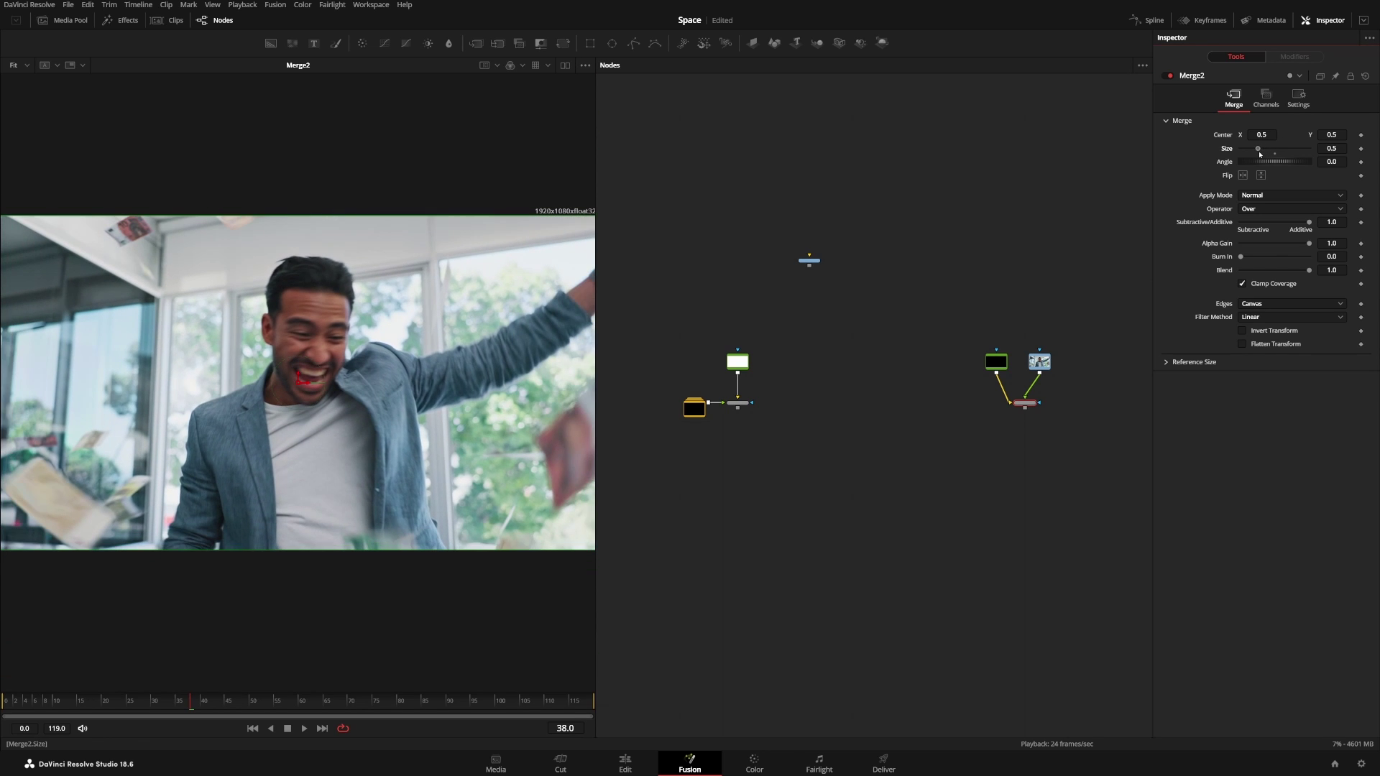
pyautogui.click(1022, 496)
pyautogui.scroll(-1, 419, 424)
pyautogui.scroll(1, 474, 413)
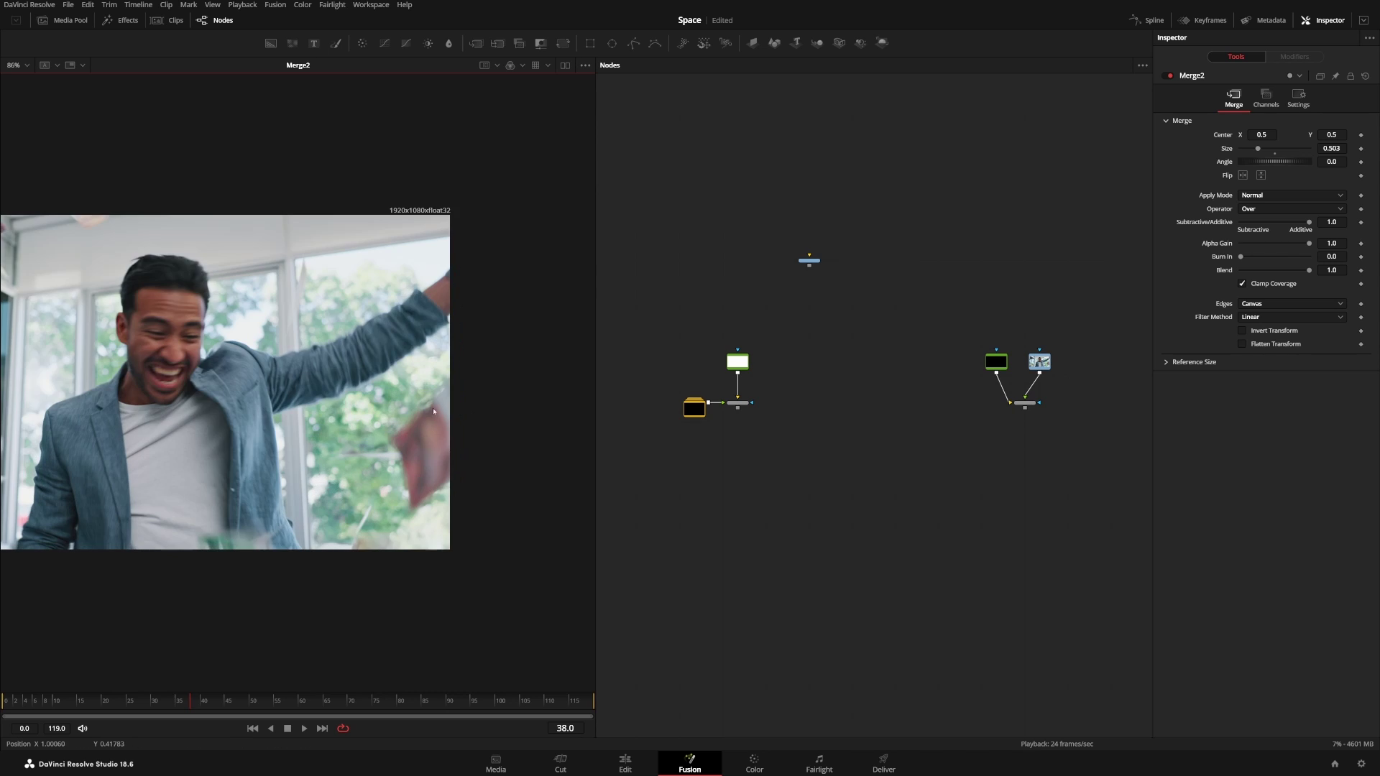
pyautogui.scroll(-2, 434, 412)
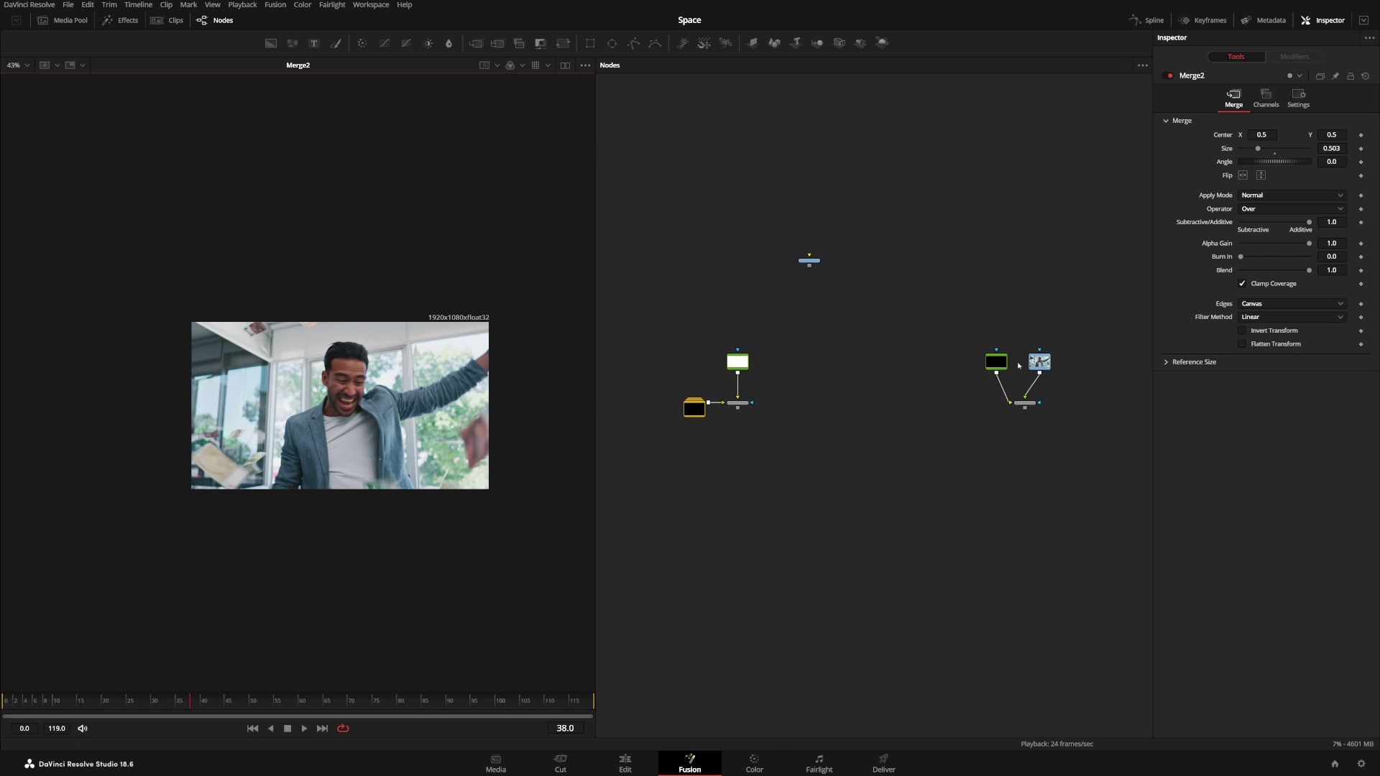
# Step: Rearrange the clip node and the black Background node around the merge
pyautogui.moveTo(1039, 361); pyautogui.dragTo(1068, 409)
pyautogui.moveTo(997, 362); pyautogui.dragTo(1026, 372)
pyautogui.scroll(3, 1049, 401)
pyautogui.moveTo(984, 450); pyautogui.dragTo(957, 444)
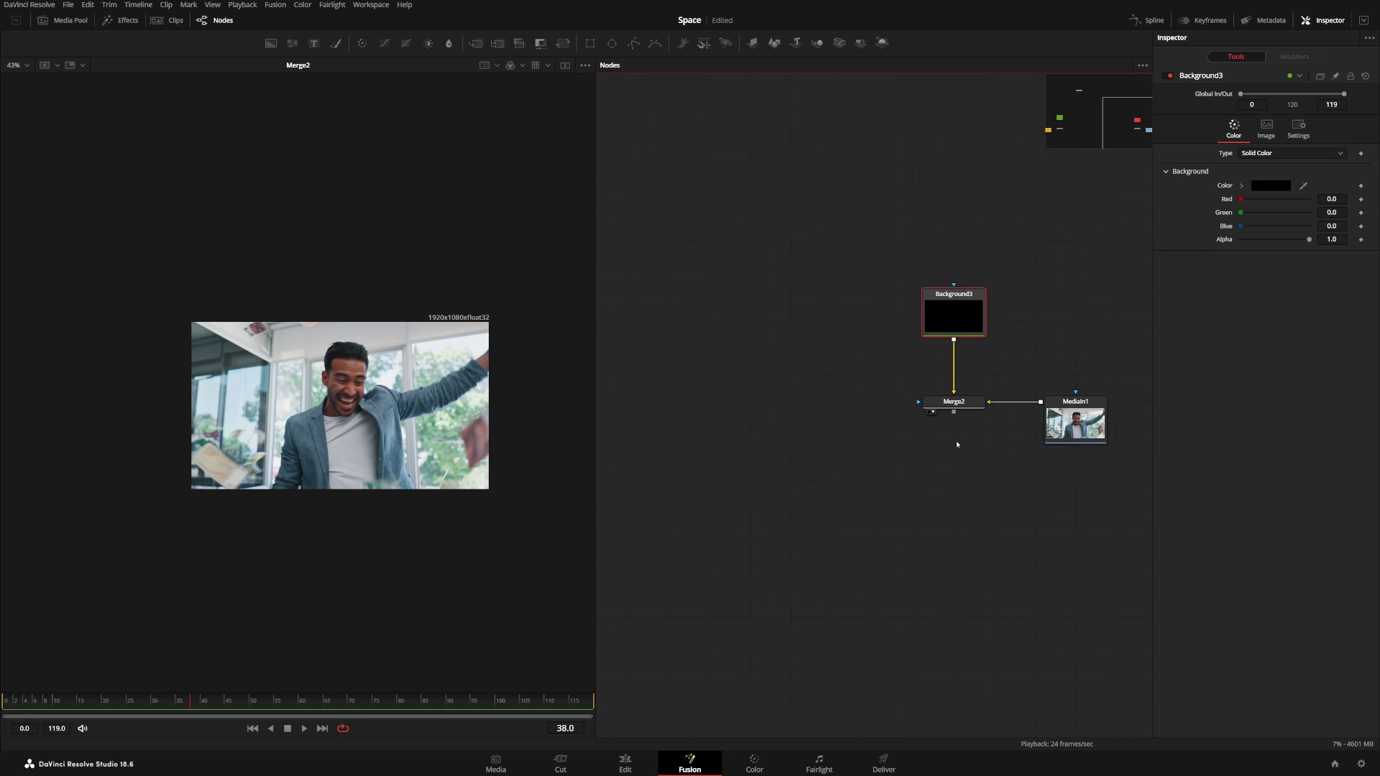
pyautogui.click(878, 420)
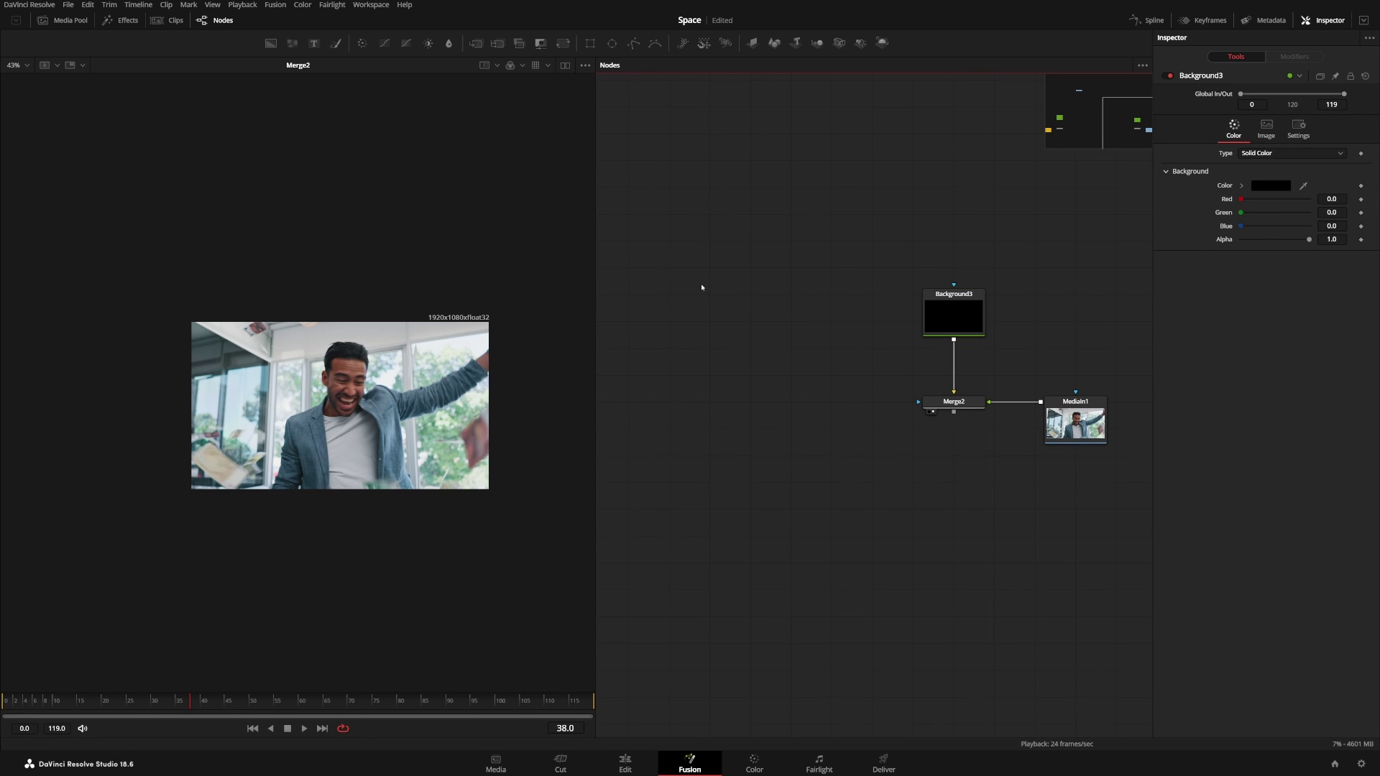
# Step: Add ColorCorrector1 after Merge2, view it, and set Saturation to 0.0
pyautogui.moveTo(362, 43); pyautogui.dragTo(851, 425)
pyautogui.moveTo(953, 411); pyautogui.dragTo(841, 407)
pyautogui.press('1')
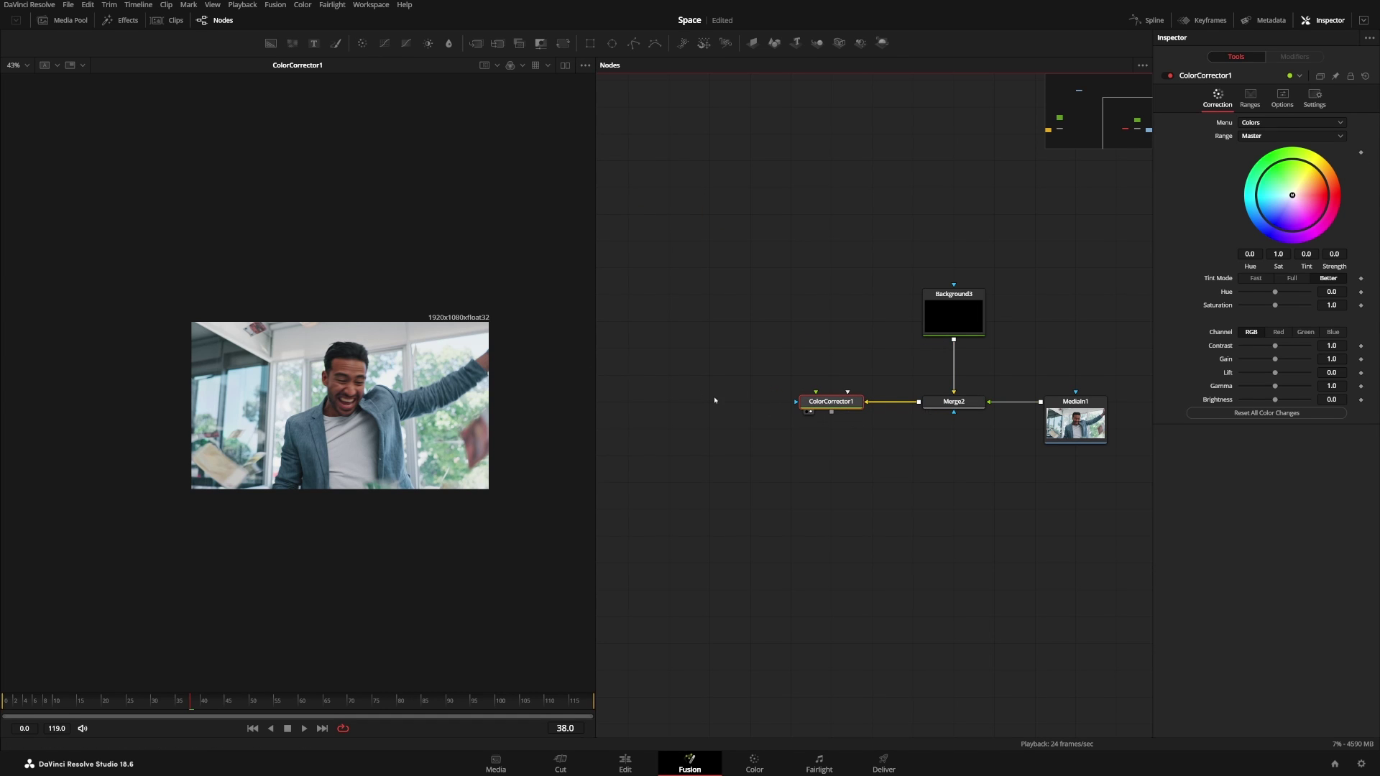
pyautogui.moveTo(1277, 309); pyautogui.dragTo(916, 482)
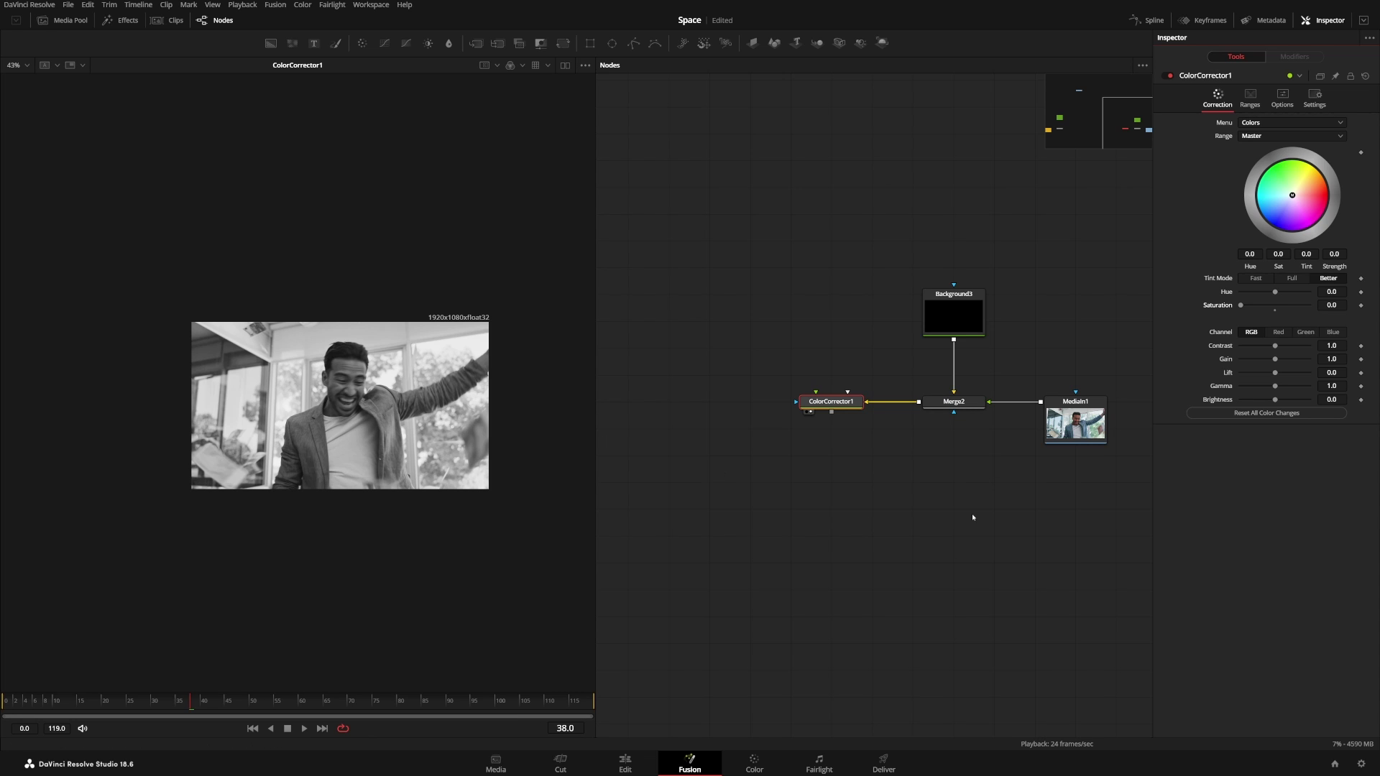
pyautogui.scroll(-3, 934, 467)
pyautogui.moveTo(953, 476); pyautogui.dragTo(983, 472)
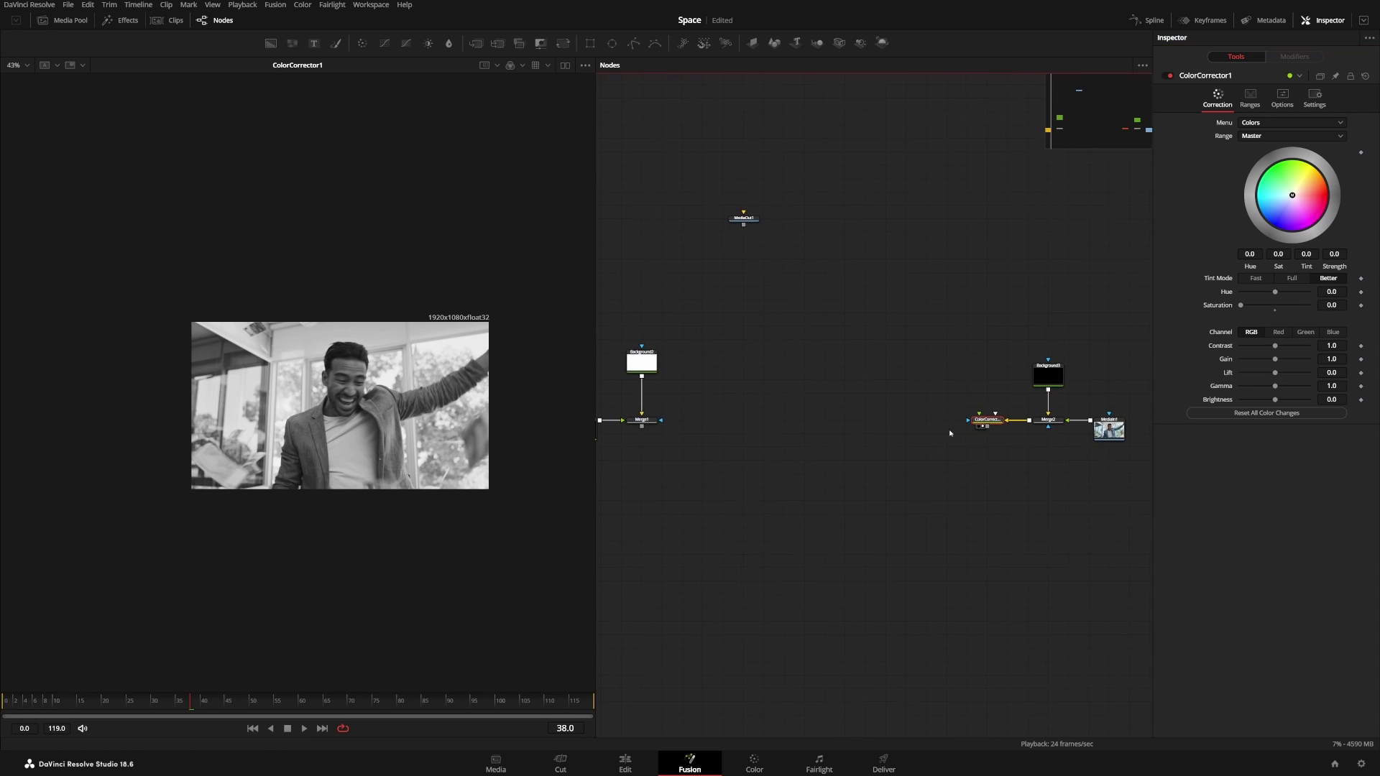
# Step: Merge Merge1's dot pattern onto ColorCorrector1 as Merge3 and view it
pyautogui.moveTo(731, 407); pyautogui.dragTo(780, 409)
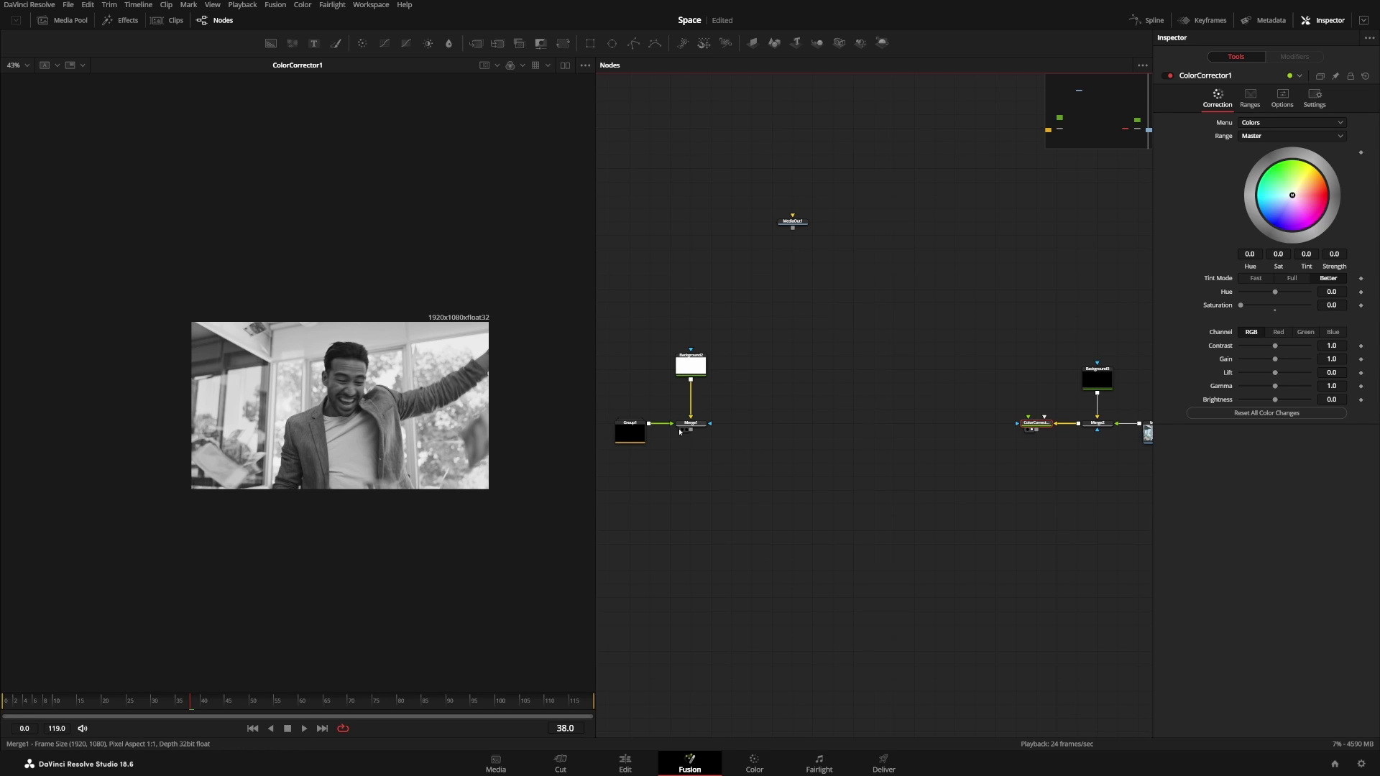
pyautogui.moveTo(691, 430); pyautogui.dragTo(1035, 426)
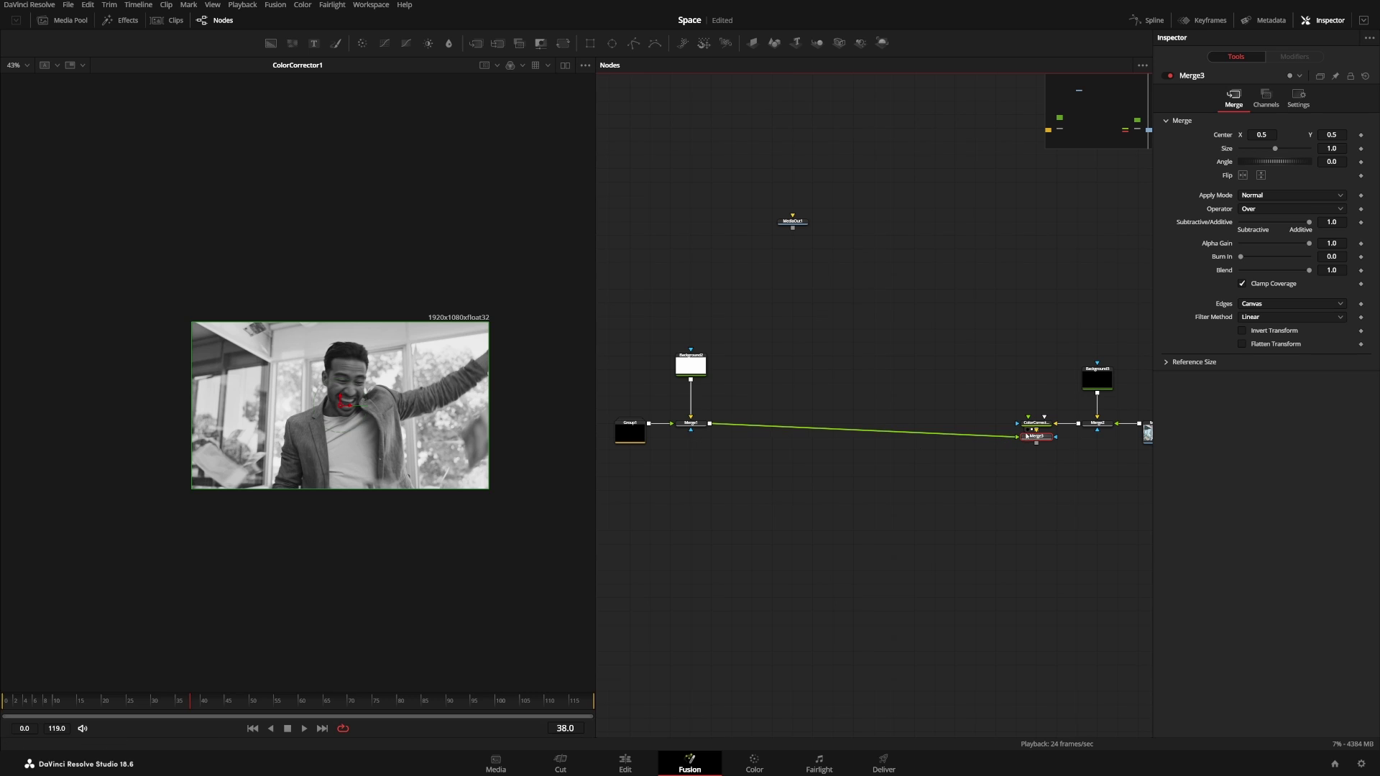
pyautogui.press('1')
# Step: Move Merge3 below ColorCorrector1 and lower its Blend to 0.512
pyautogui.moveTo(643, 341); pyautogui.dragTo(761, 468)
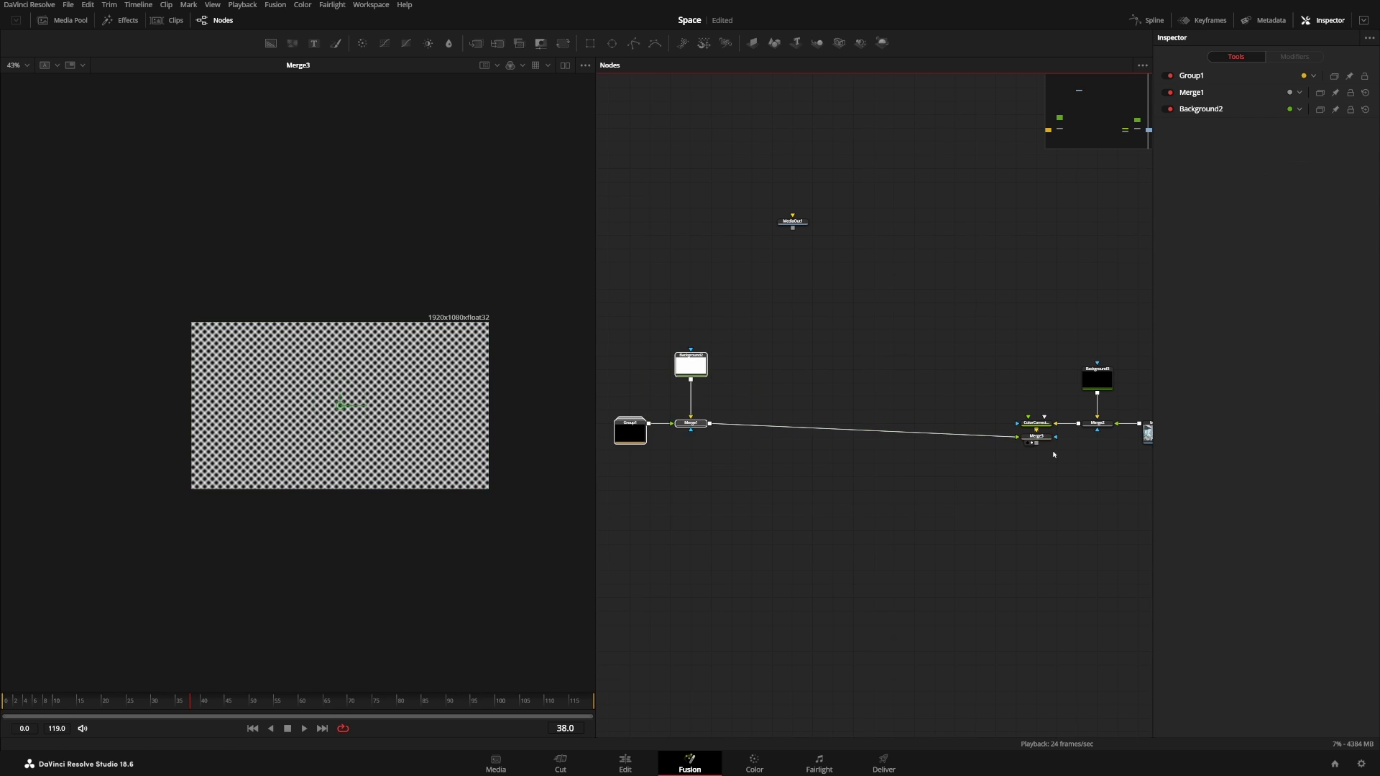
pyautogui.scroll(3, 1067, 447)
pyautogui.moveTo(1020, 422); pyautogui.dragTo(1021, 474)
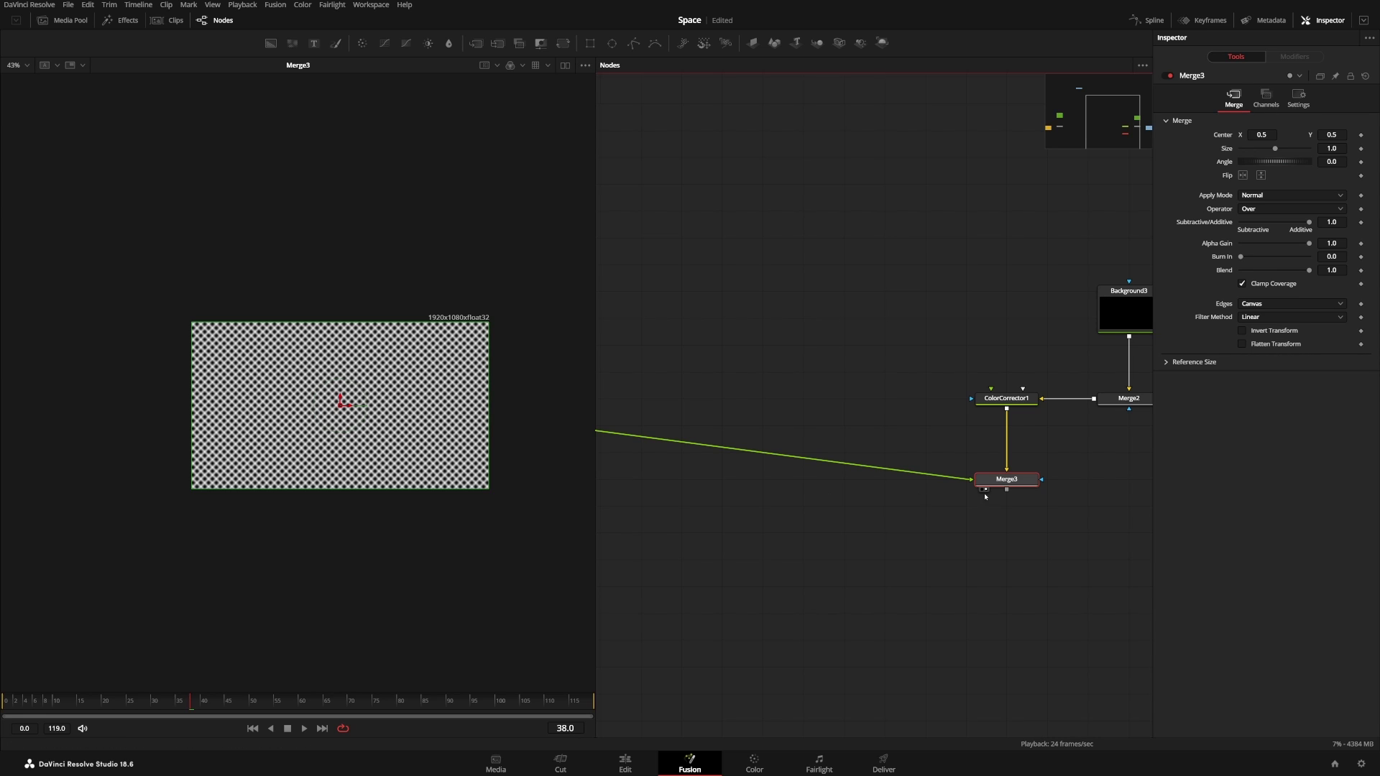
pyautogui.moveTo(1308, 271); pyautogui.dragTo(1279, 276)
pyautogui.scroll(5, 349, 381)
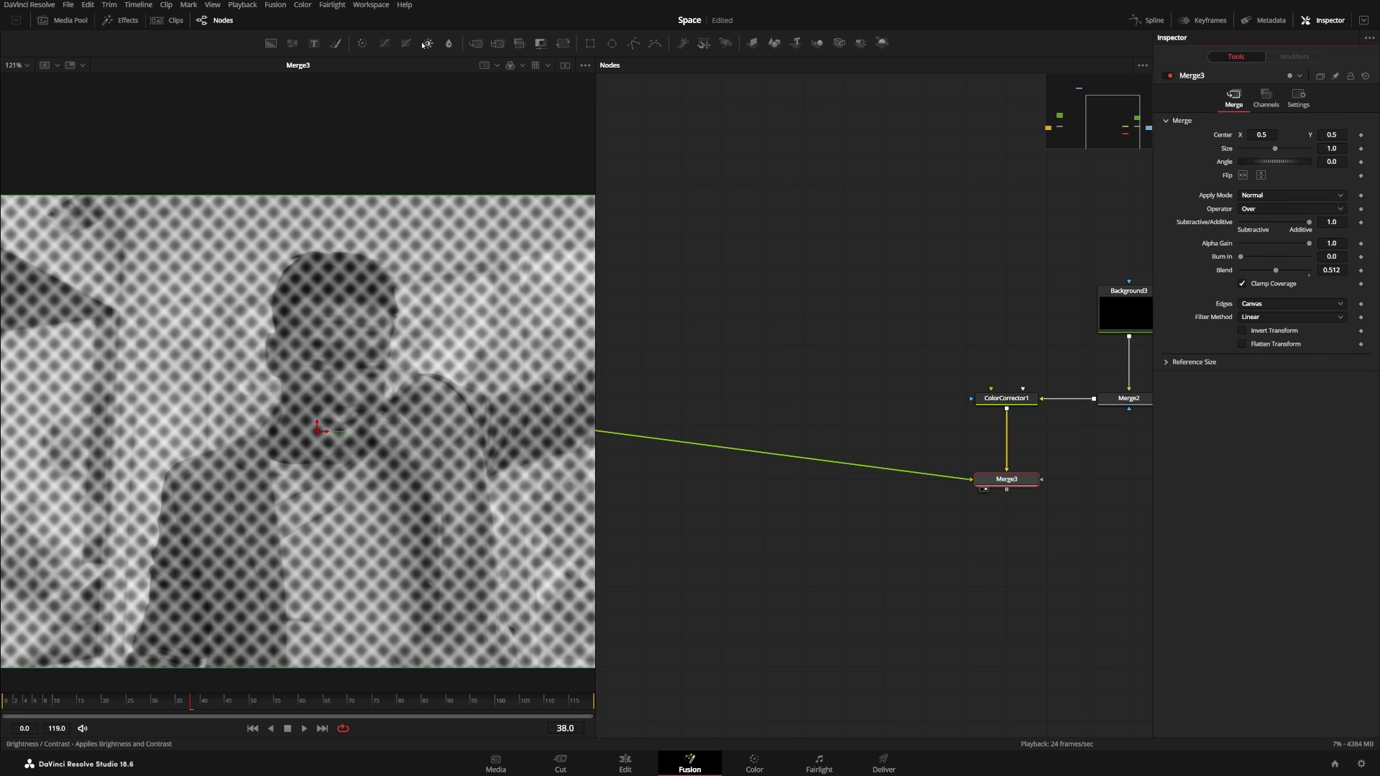
# Step: Add Brightness/Contrast below Merge3 with Gamma 0, Gain 2, and Clip Black and White on
pyautogui.moveTo(430, 44); pyautogui.dragTo(1006, 531)
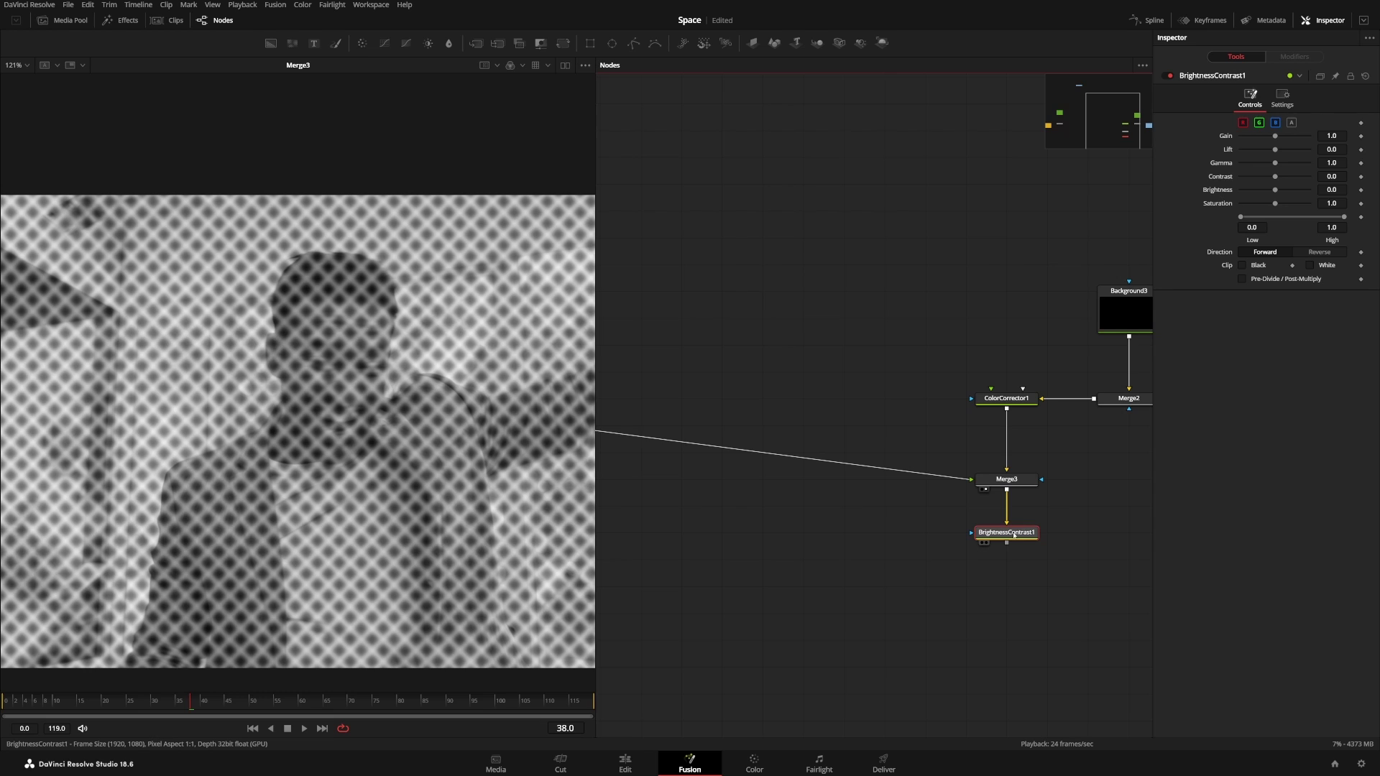
pyautogui.click(1340, 164)
pyautogui.write('0')
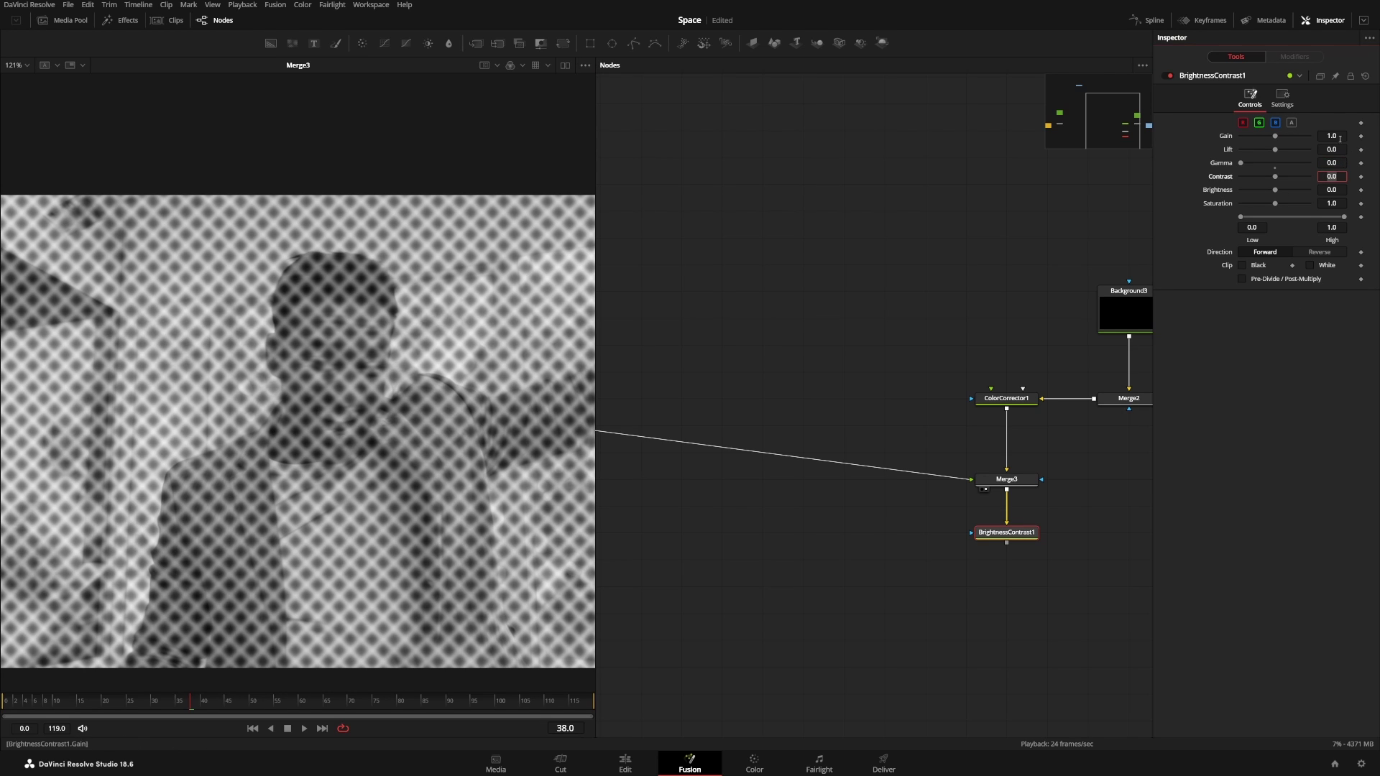
pyautogui.click(1340, 136)
pyautogui.write('2')
pyautogui.press('Tab')
pyautogui.press('1')
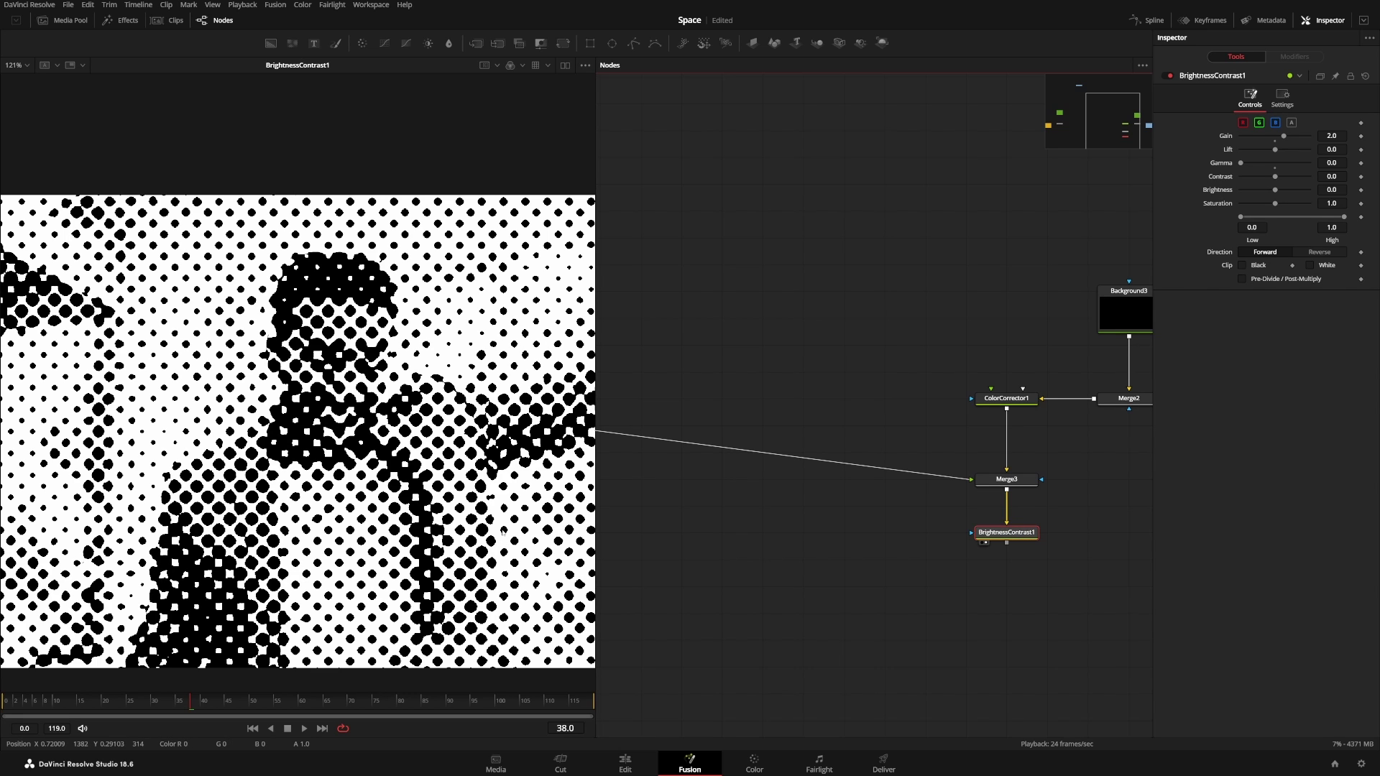
pyautogui.click(1242, 265)
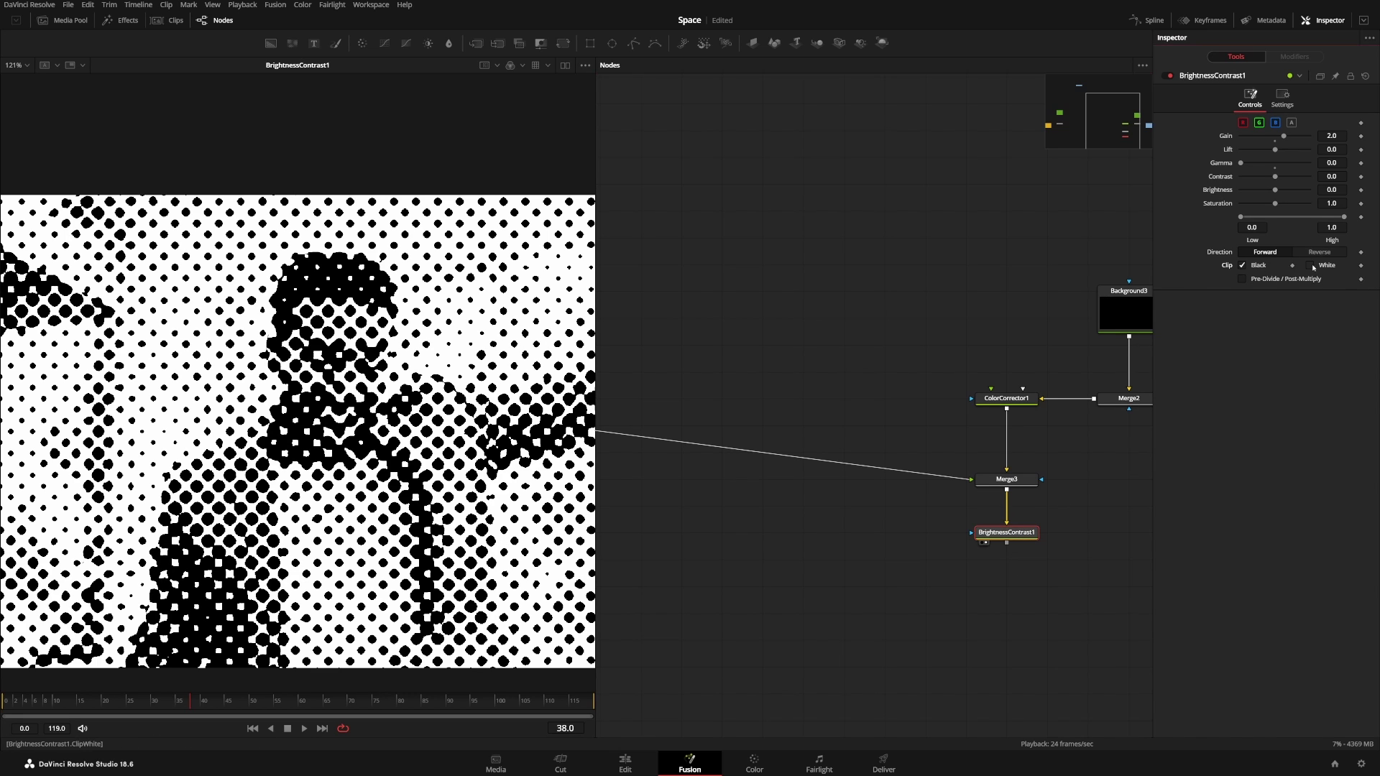
pyautogui.click(1311, 266)
# Step: Move the dot pattern nodes closer to the merge and lower Merge1's Size toward 0.25
pyautogui.scroll(-3, 419, 449)
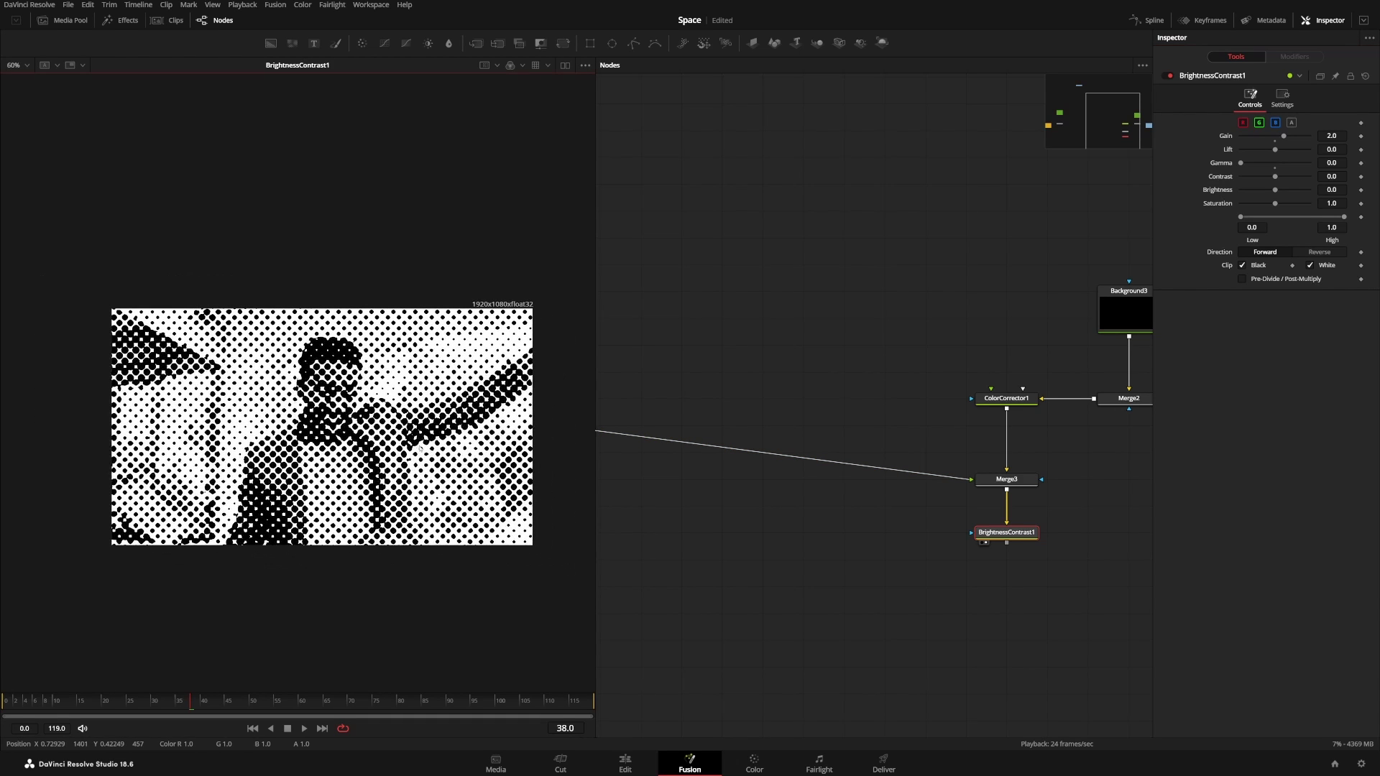
pyautogui.scroll(-8, 783, 482)
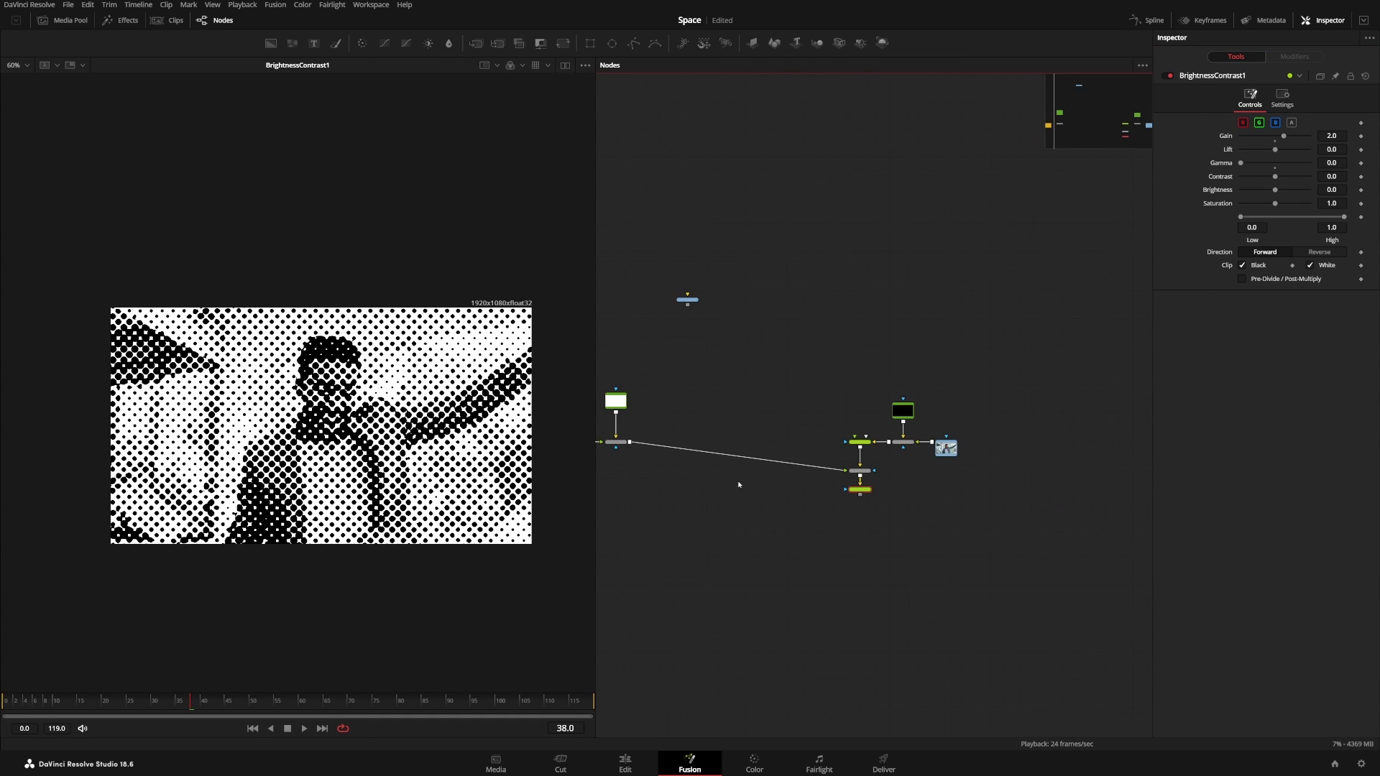
pyautogui.moveTo(697, 503); pyautogui.dragTo(838, 494)
pyautogui.moveTo(674, 367); pyautogui.dragTo(813, 472)
pyautogui.moveTo(763, 438); pyautogui.dragTo(906, 465)
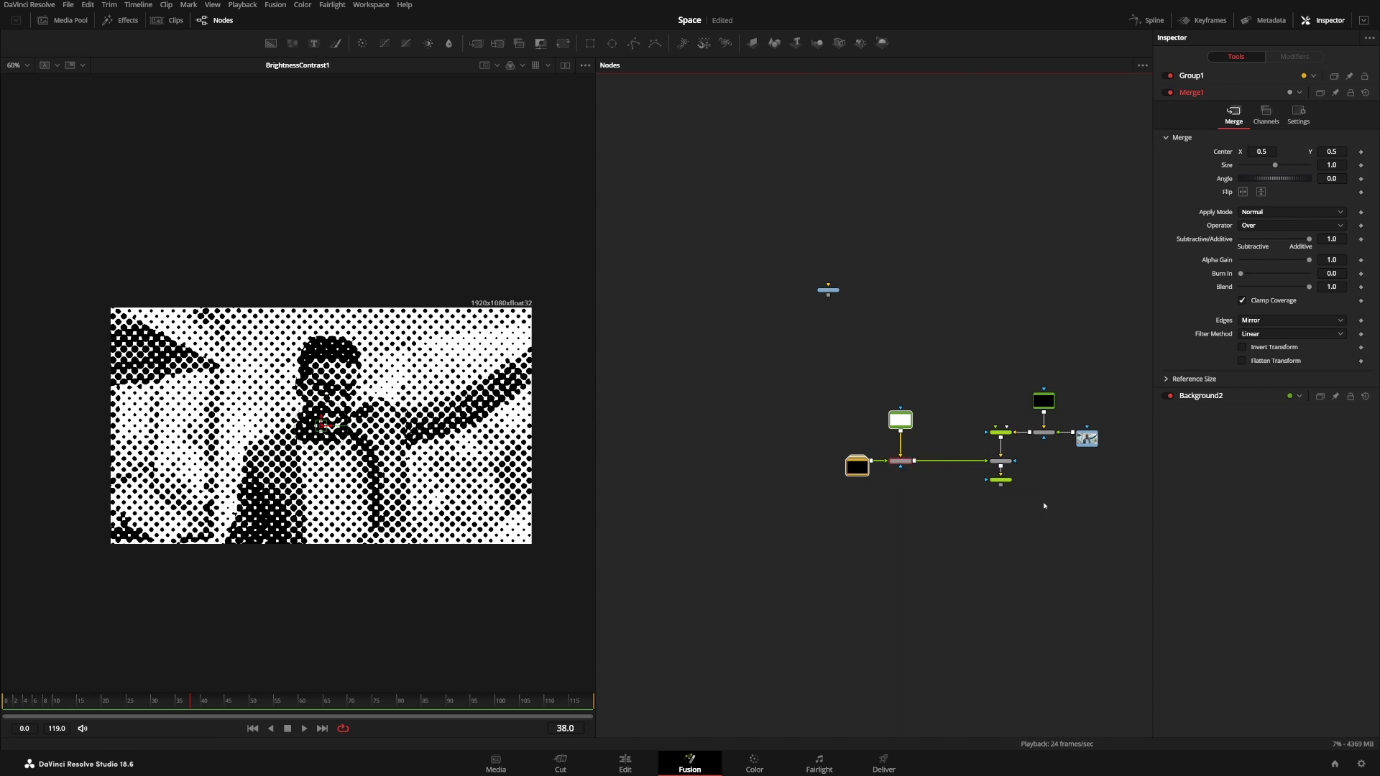
pyautogui.scroll(6, 1045, 505)
pyautogui.click(712, 444)
pyautogui.moveTo(707, 440); pyautogui.dragTo(764, 462)
pyautogui.click(735, 430)
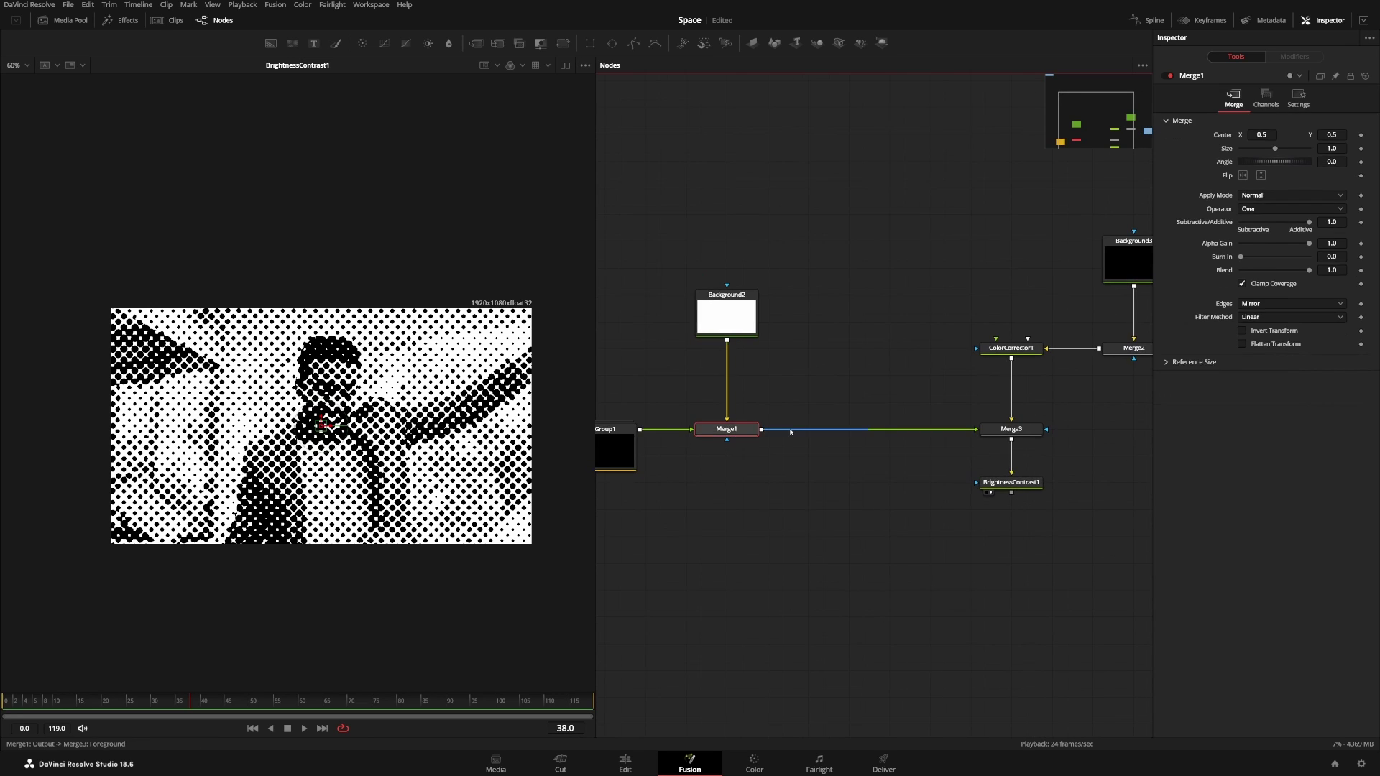
pyautogui.moveTo(1278, 151); pyautogui.dragTo(1250, 149)
# Step: Check the finer 0.25-size halftone in the viewer, then select ColorCorrector1
pyautogui.scroll(8, 391, 370)
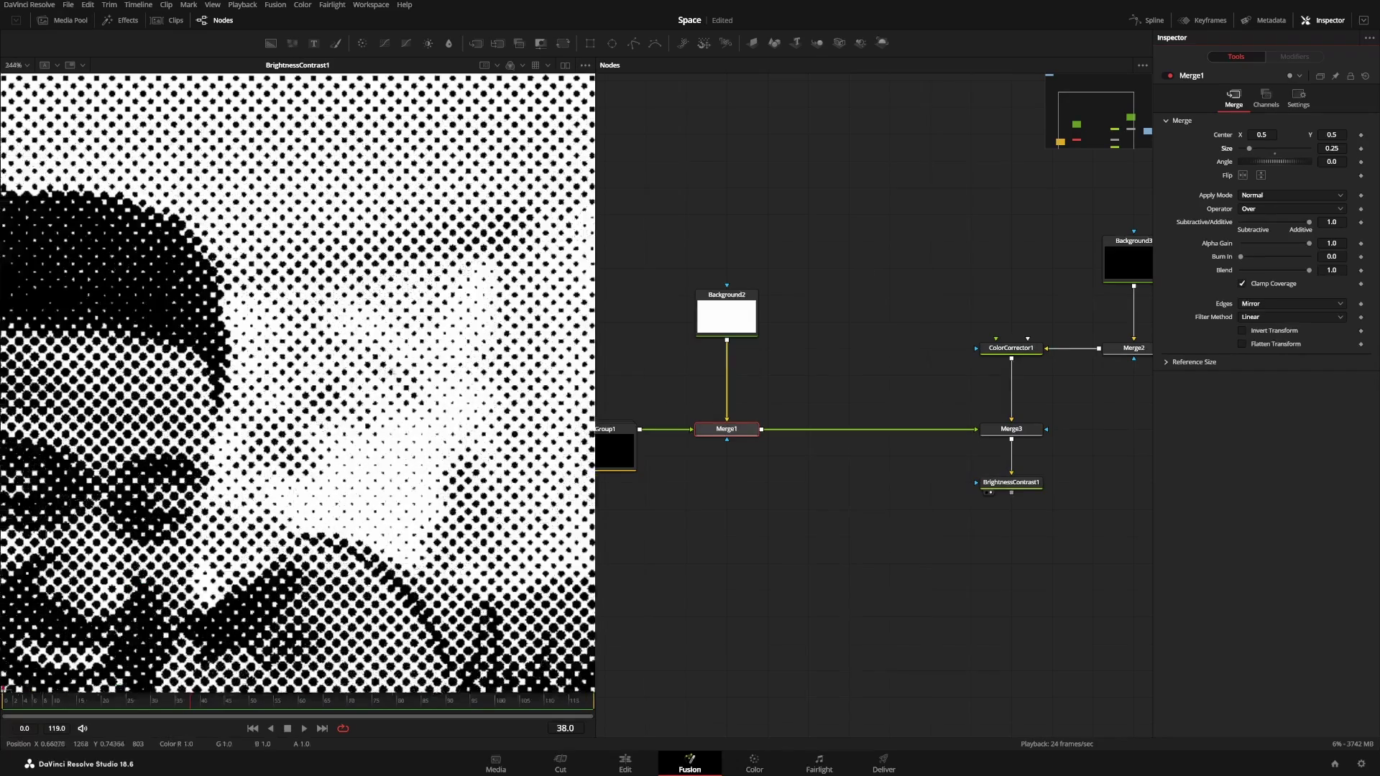
pyautogui.scroll(-5, 376, 388)
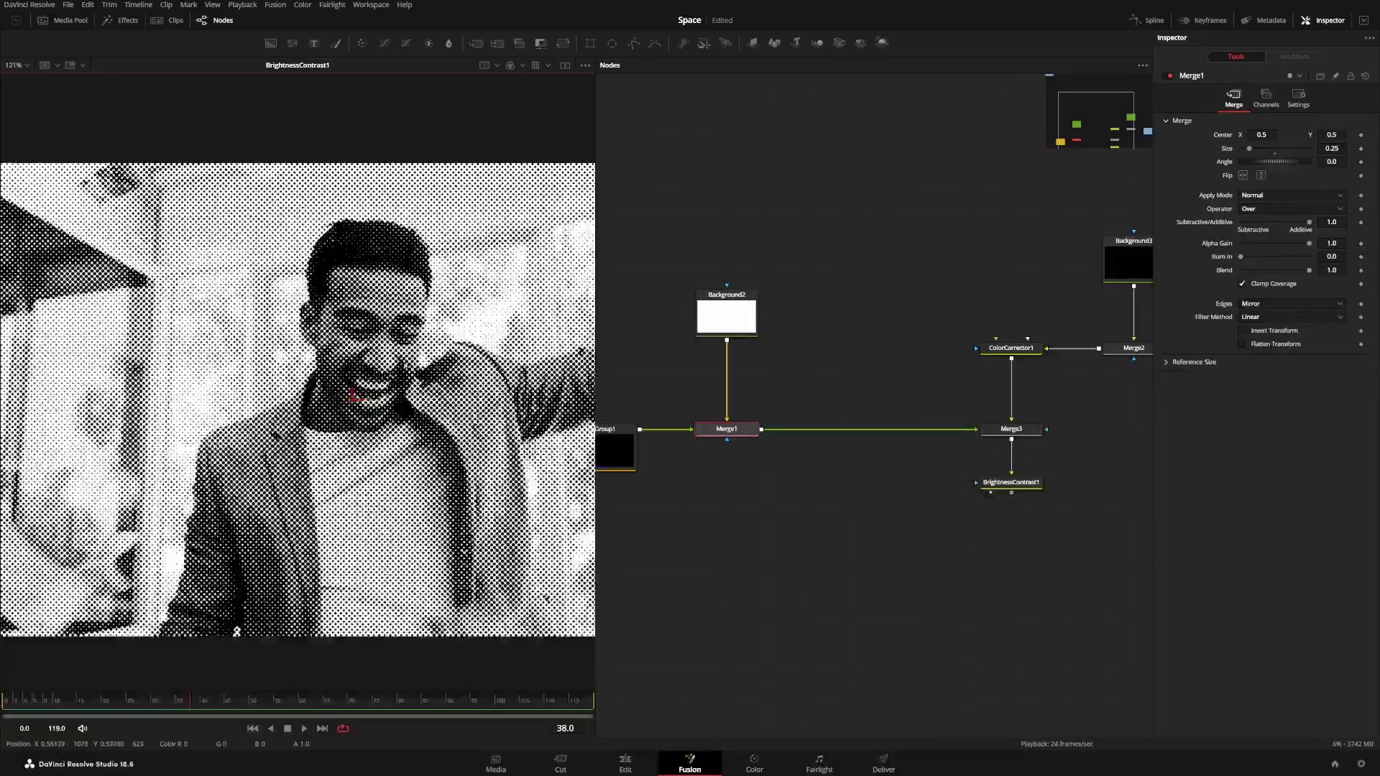
pyautogui.moveTo(503, 412); pyautogui.dragTo(408, 400)
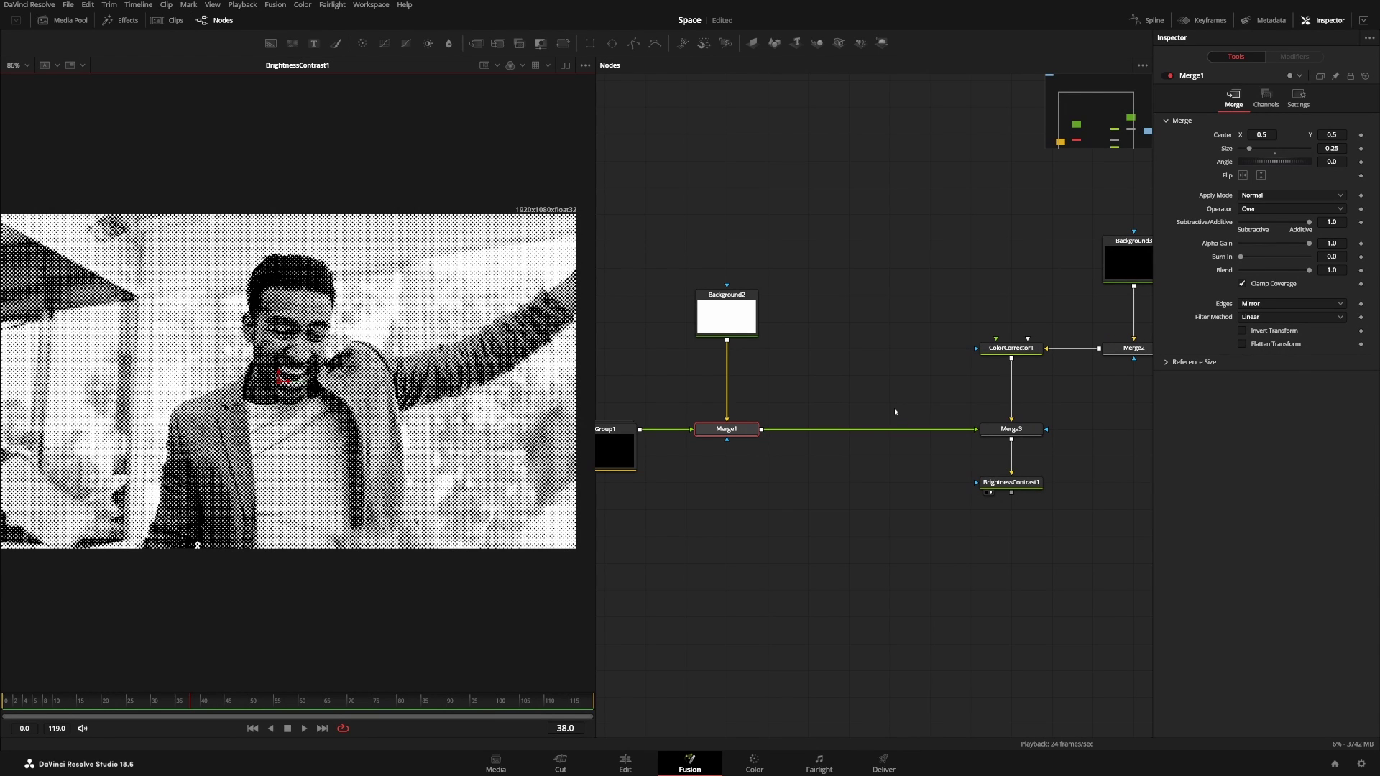
pyautogui.click(1023, 347)
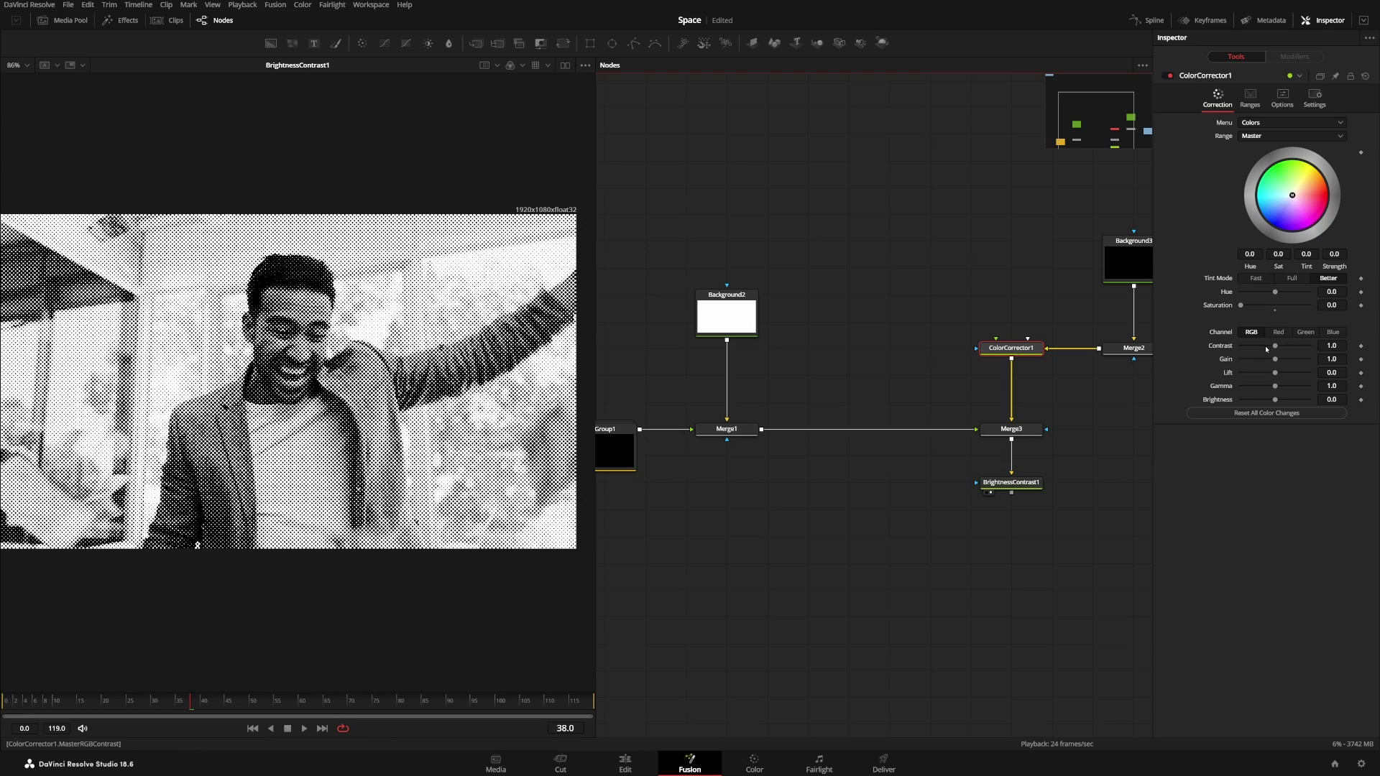
# Step: Set ColorCorrector1 to Contrast 0.83, Gain 1.51, Lift 0.03, Gamma 0.69 and scrub to frame 80
pyautogui.moveTo(1276, 347); pyautogui.dragTo(1266, 346)
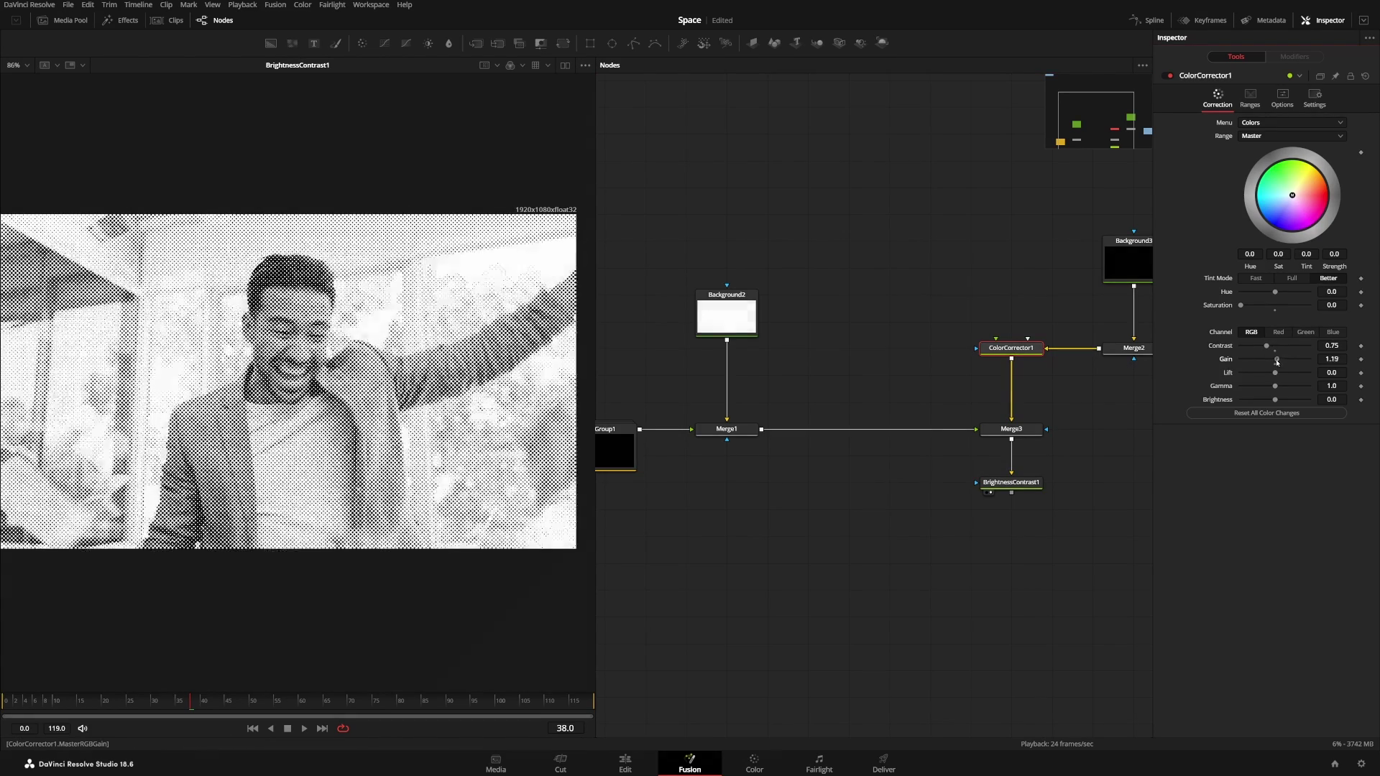
pyautogui.moveTo(1275, 360)
pyautogui.mouseDown()
pyautogui.moveTo(1265, 388)
pyautogui.moveTo(1271, 350)
pyautogui.mouseUp()
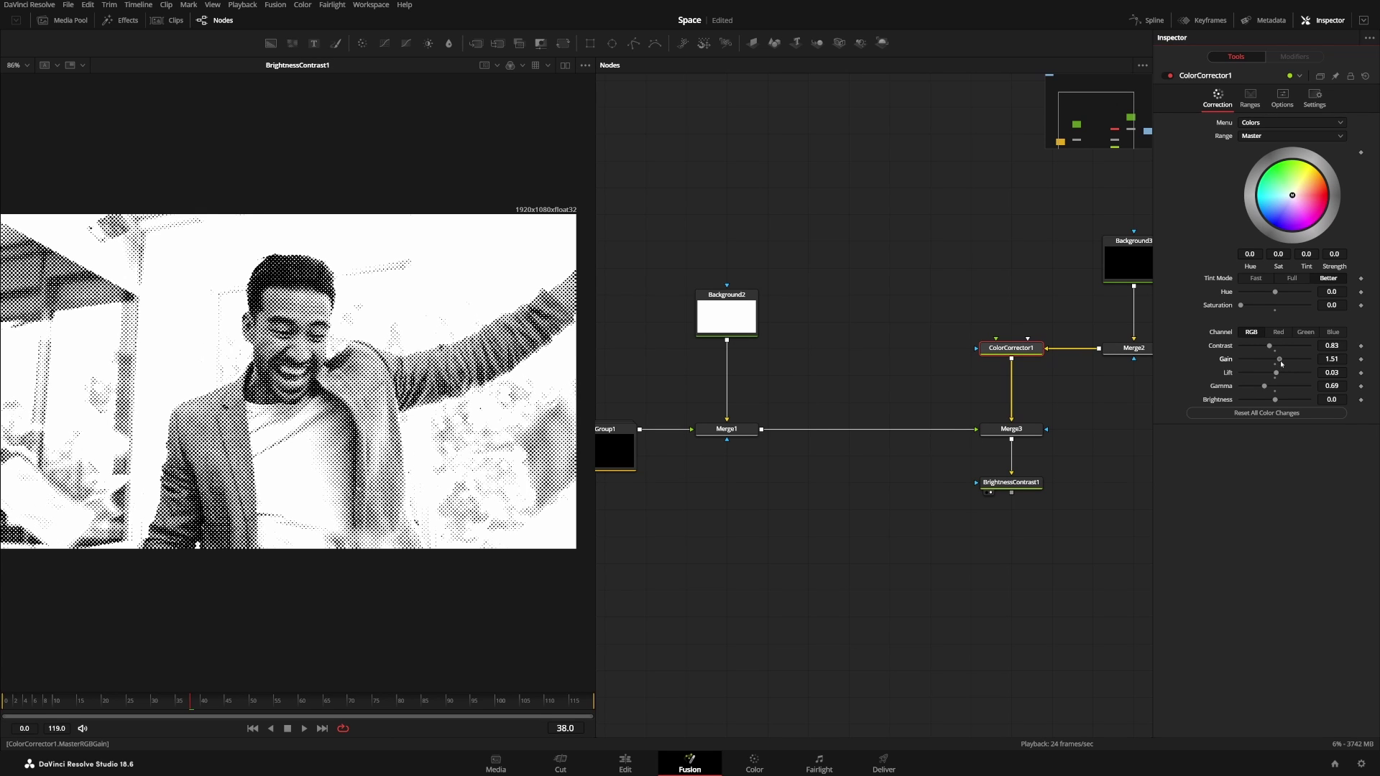
pyautogui.moveTo(498, 473); pyautogui.dragTo(531, 422)
pyautogui.moveTo(217, 707); pyautogui.dragTo(398, 709)
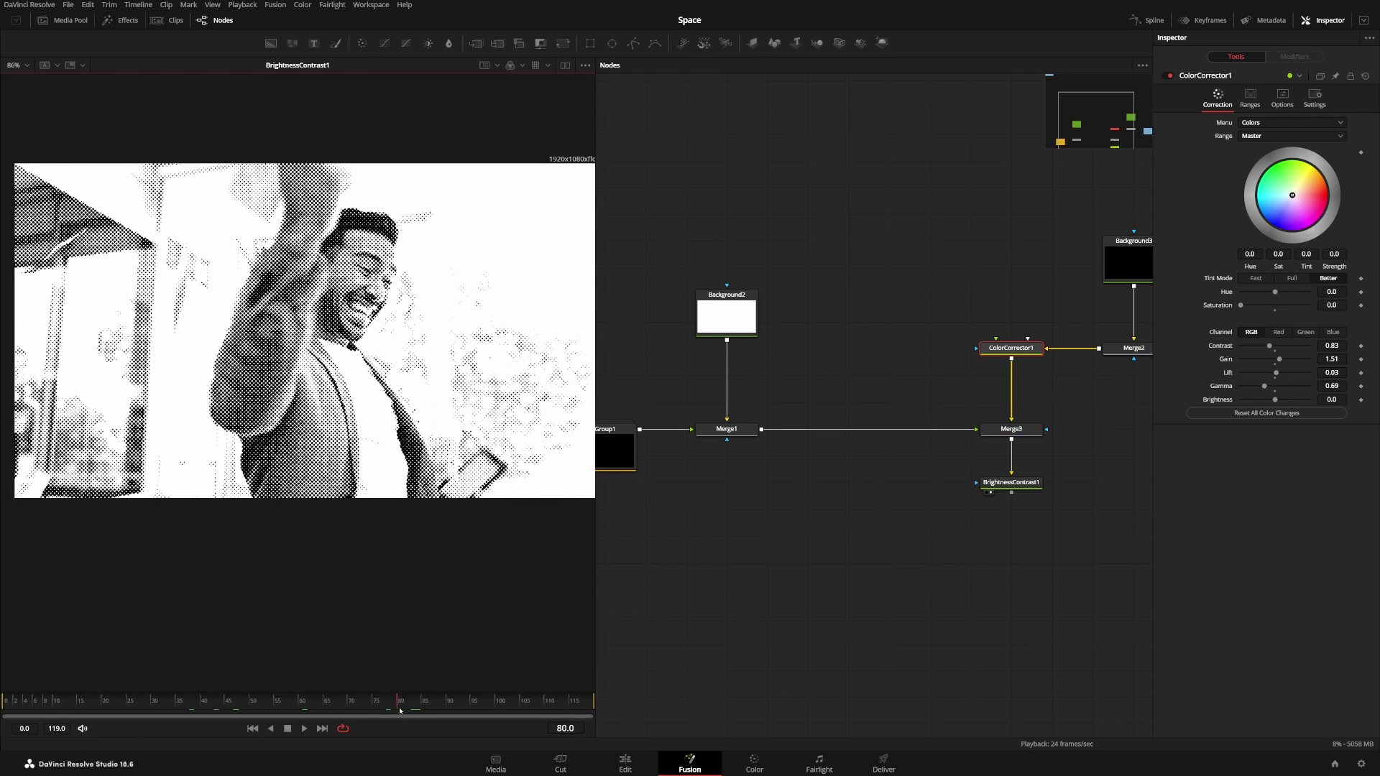
# Step: Reduce Merge1's dot Size to 0.22
pyautogui.click(727, 429)
pyautogui.moveTo(1331, 148); pyautogui.dragTo(1311, 148)
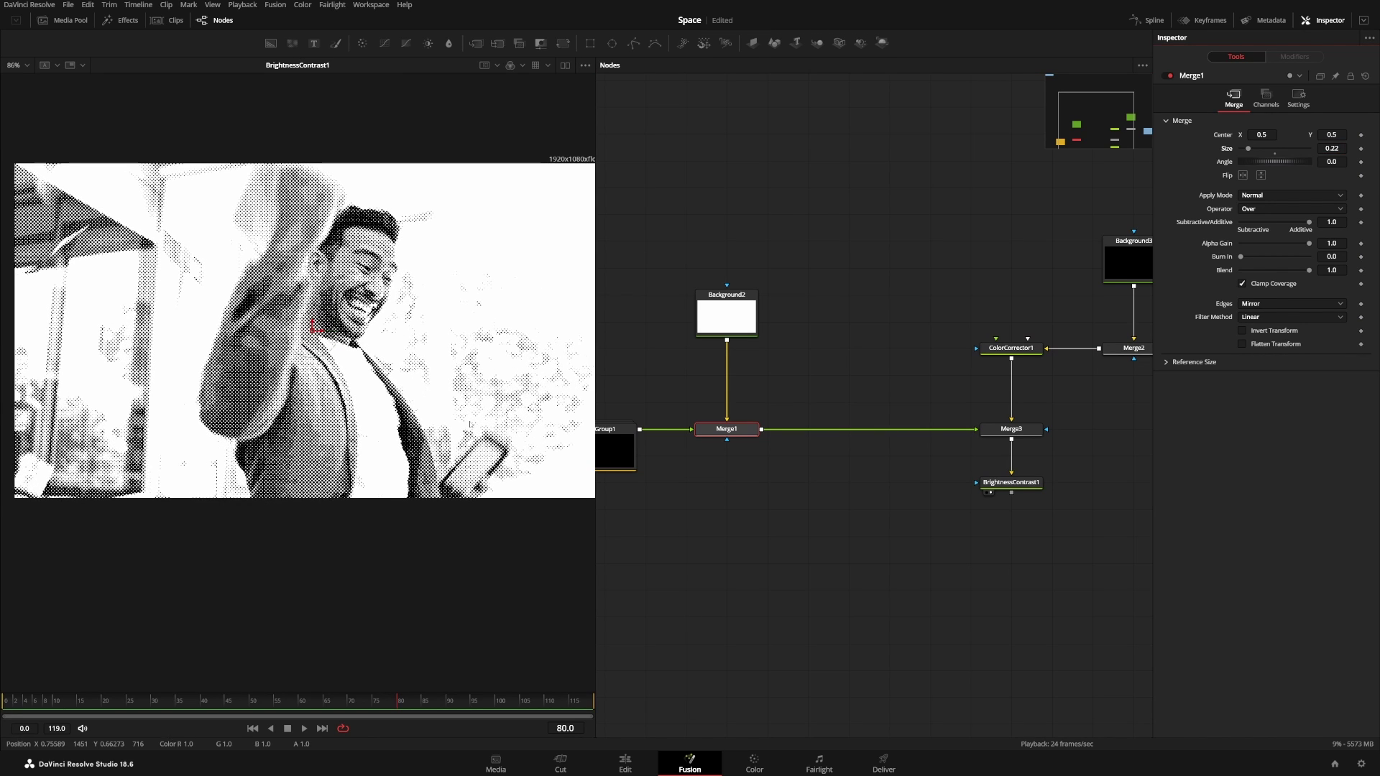
pyautogui.moveTo(875, 517); pyautogui.dragTo(872, 506)
pyautogui.click(988, 487)
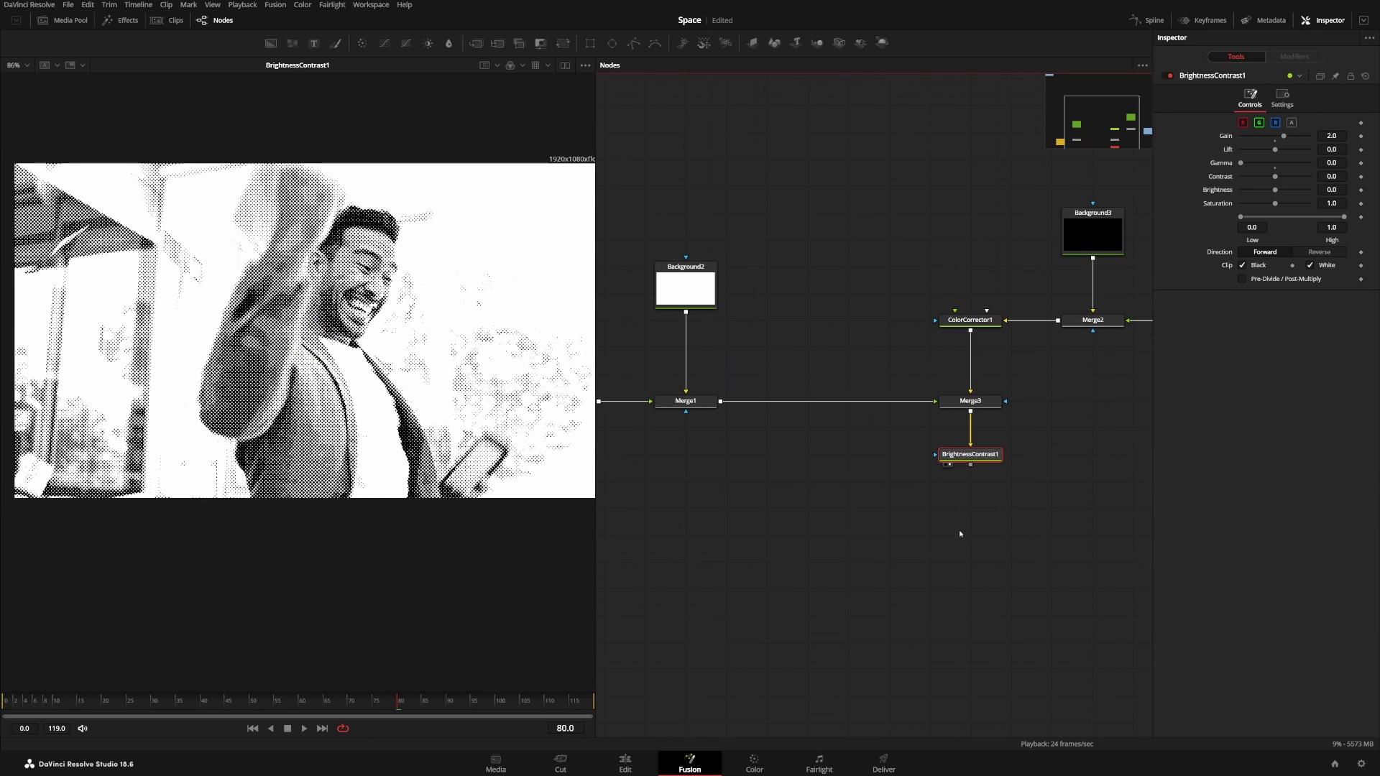
# Step: Add a Blur node after BrightnessContrast1 and view its output
pyautogui.moveTo(974, 521); pyautogui.dragTo(901, 489)
pyautogui.click(917, 507)
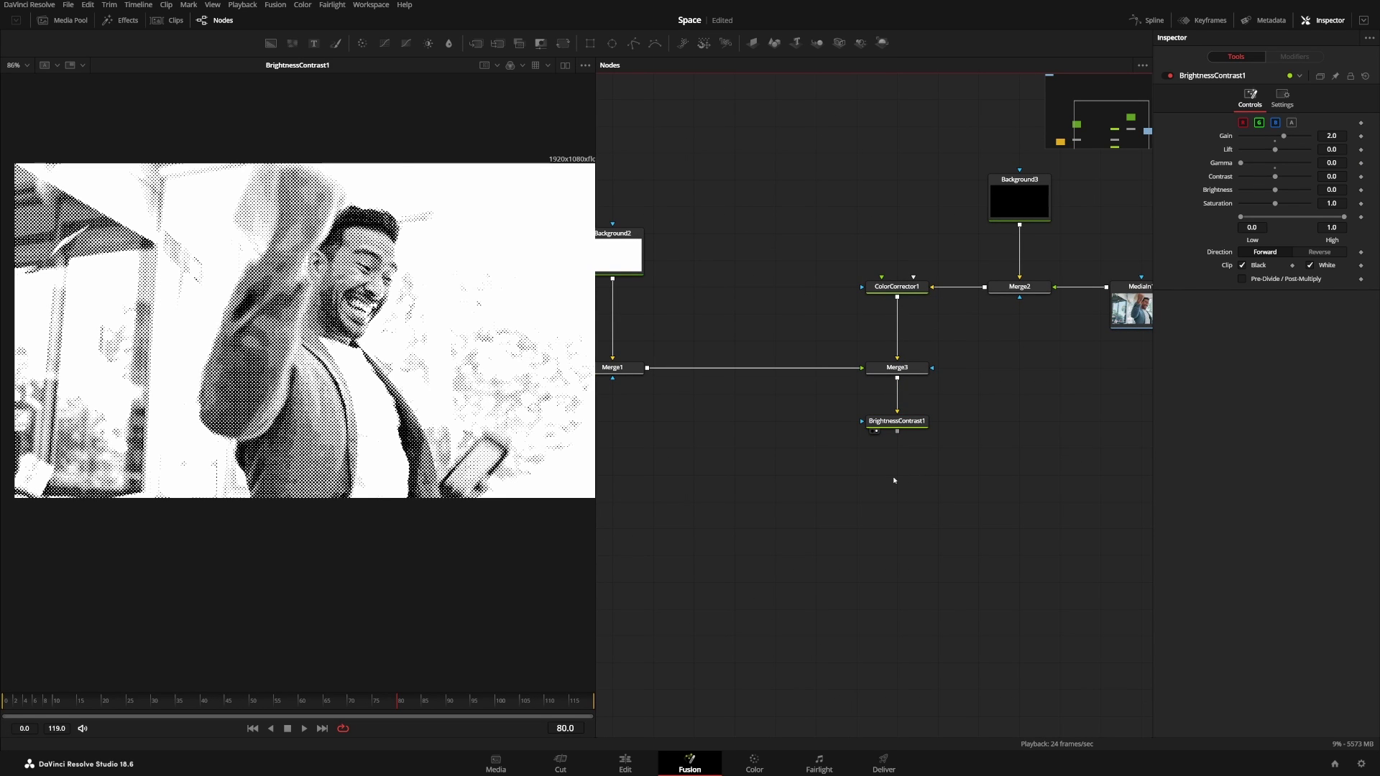
pyautogui.click(901, 422)
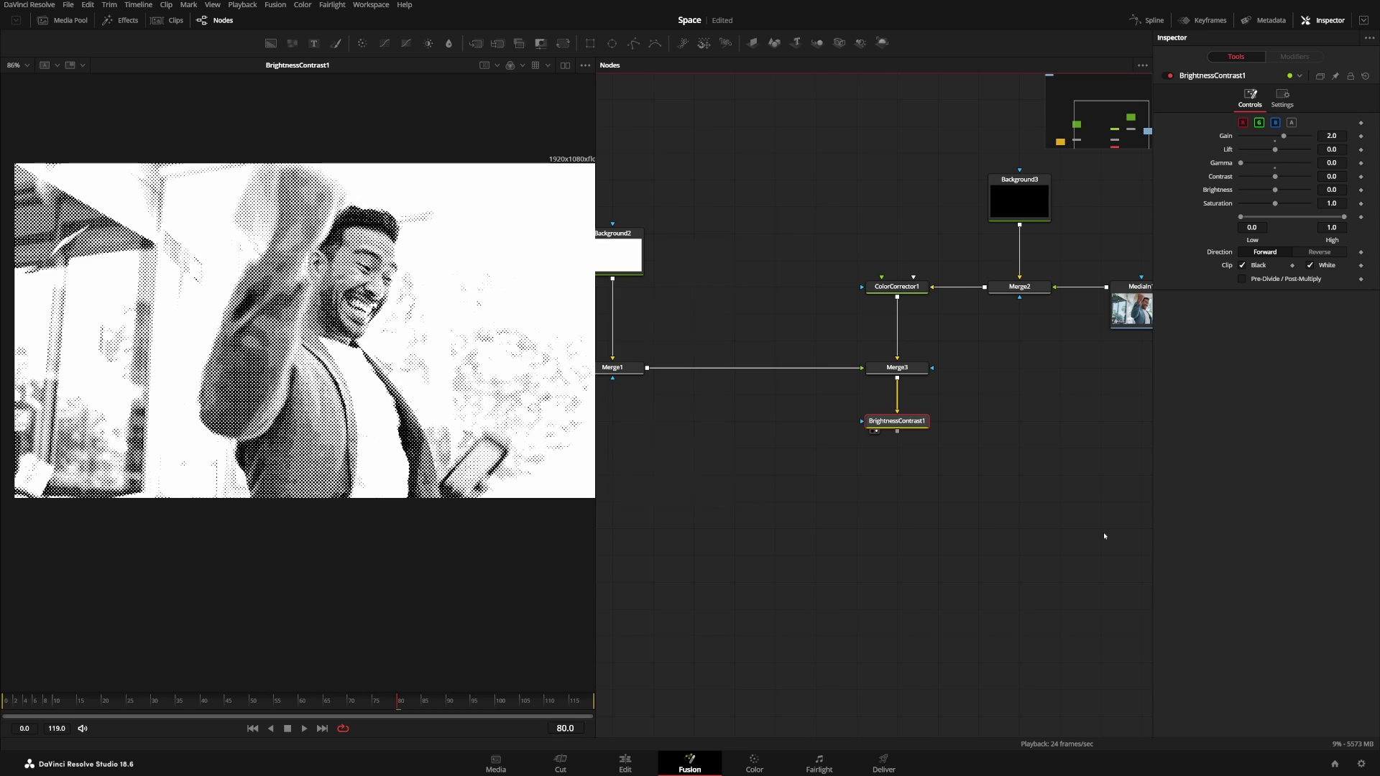
pyautogui.hotkey('shift', 'space')
pyautogui.write('blur')
pyautogui.press('Return')
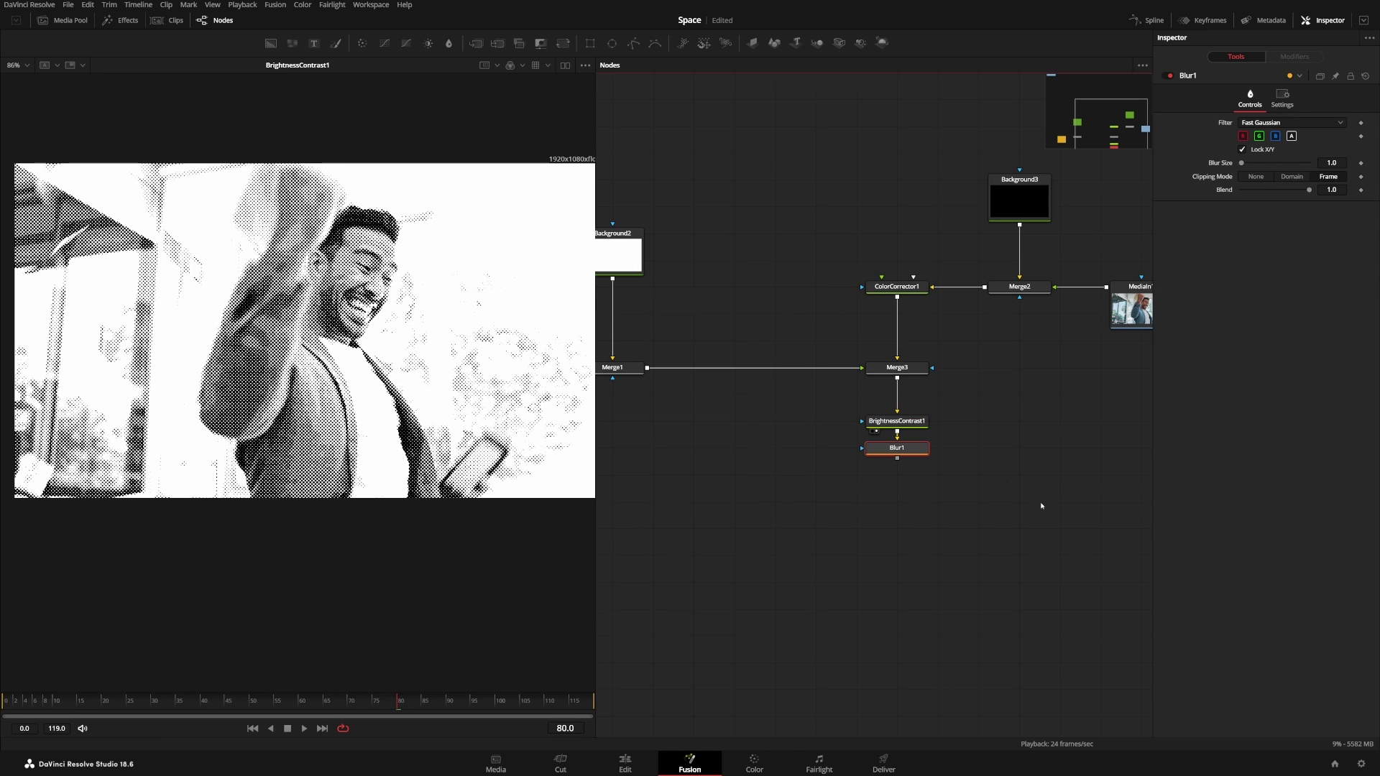
pyautogui.moveTo(897, 448); pyautogui.dragTo(897, 475)
pyautogui.press('1')
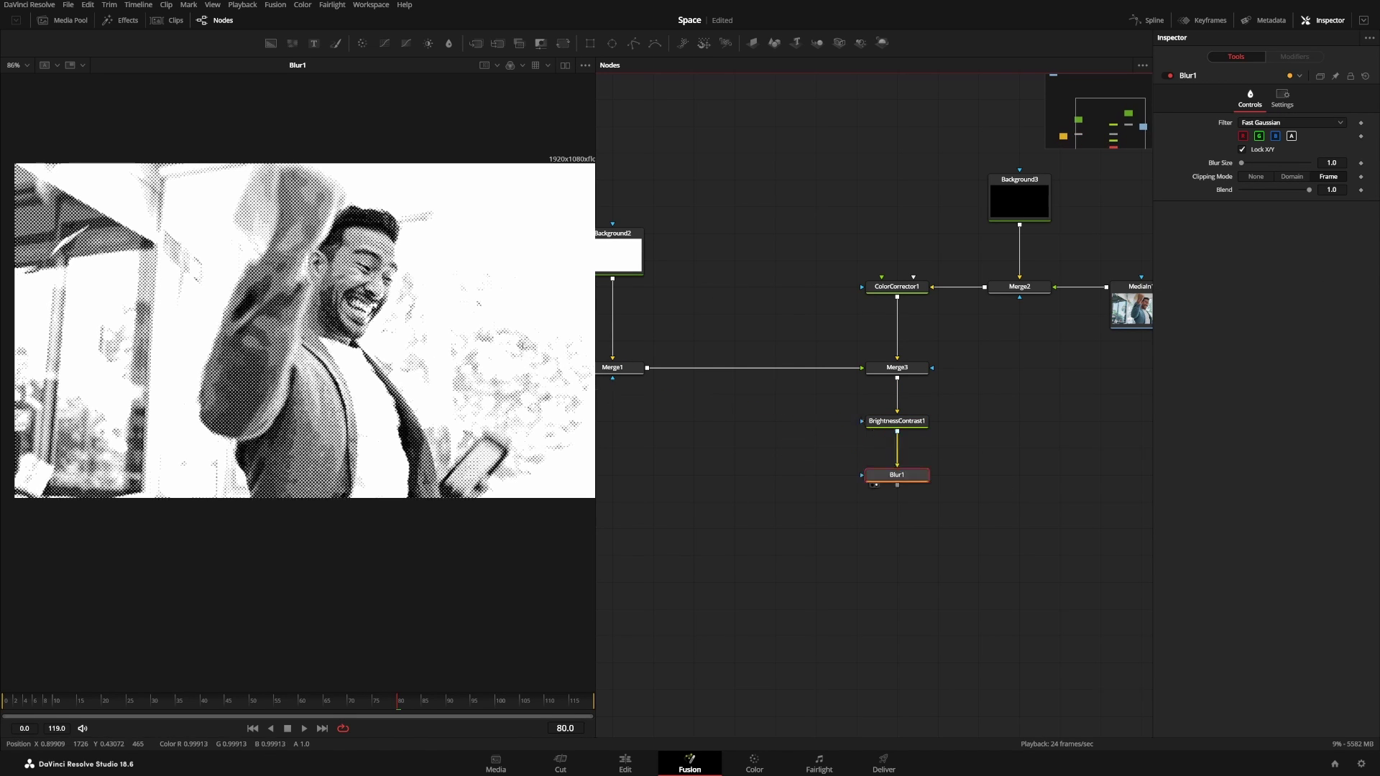
# Step: Inspect the magnified halftone and reduce Merge1's Size from 0.22 to 0.18
pyautogui.scroll(2, 259, 334)
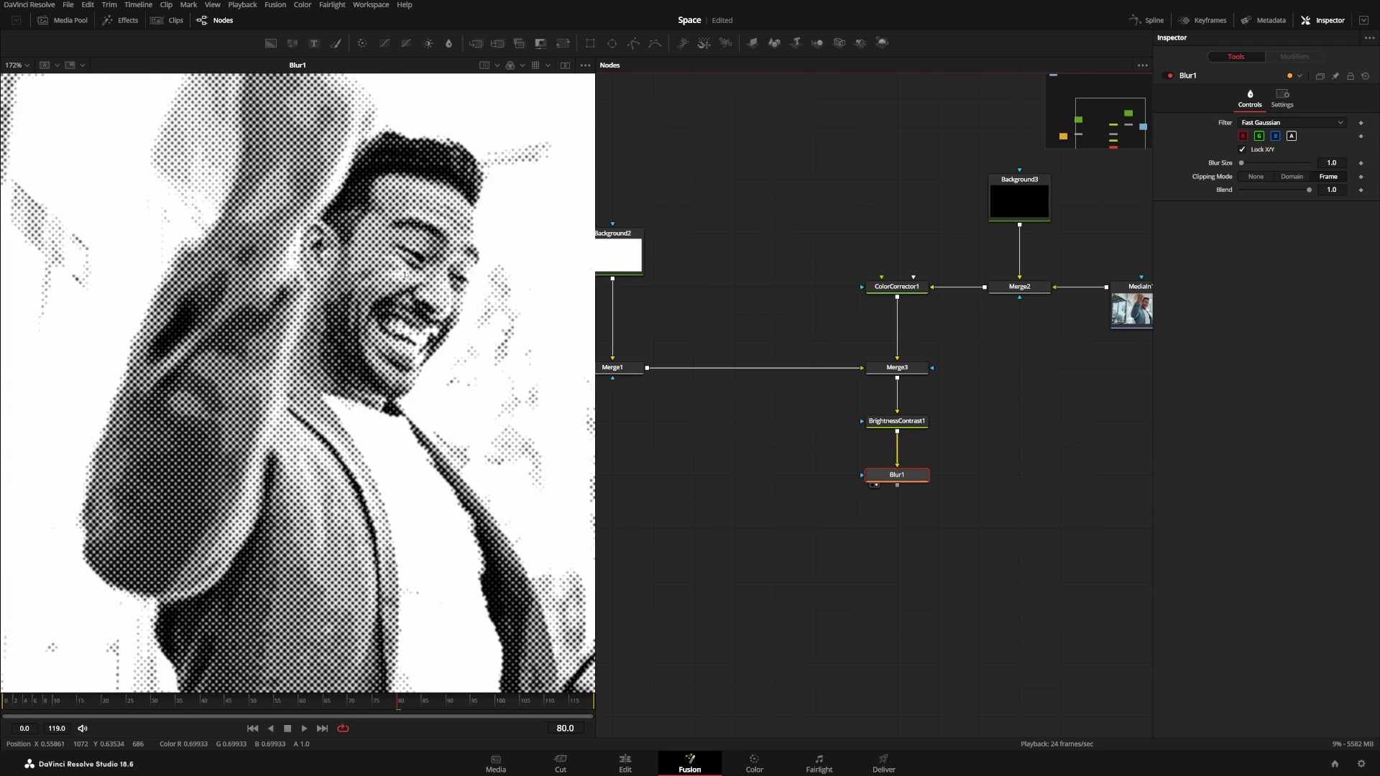
pyautogui.scroll(-2, 405, 275)
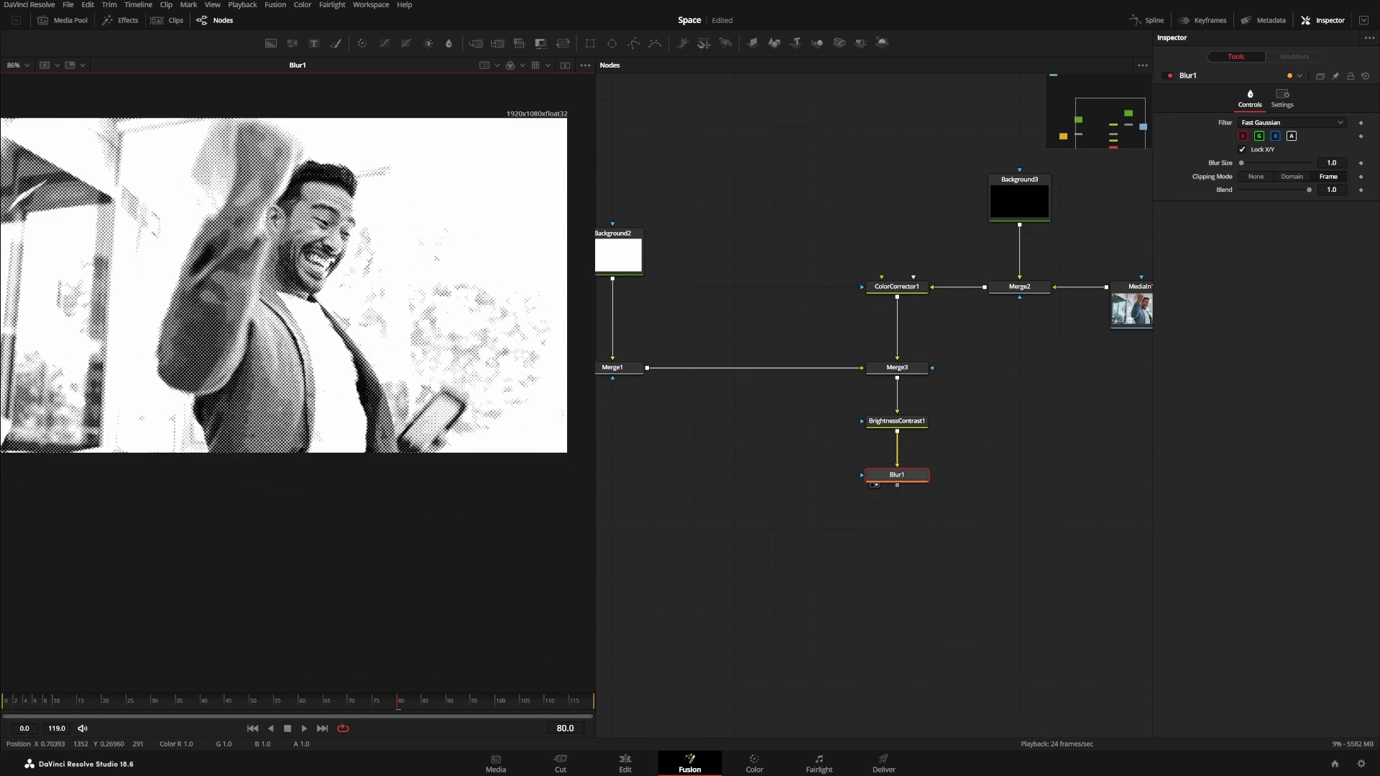
pyautogui.scroll(4, 300, 412)
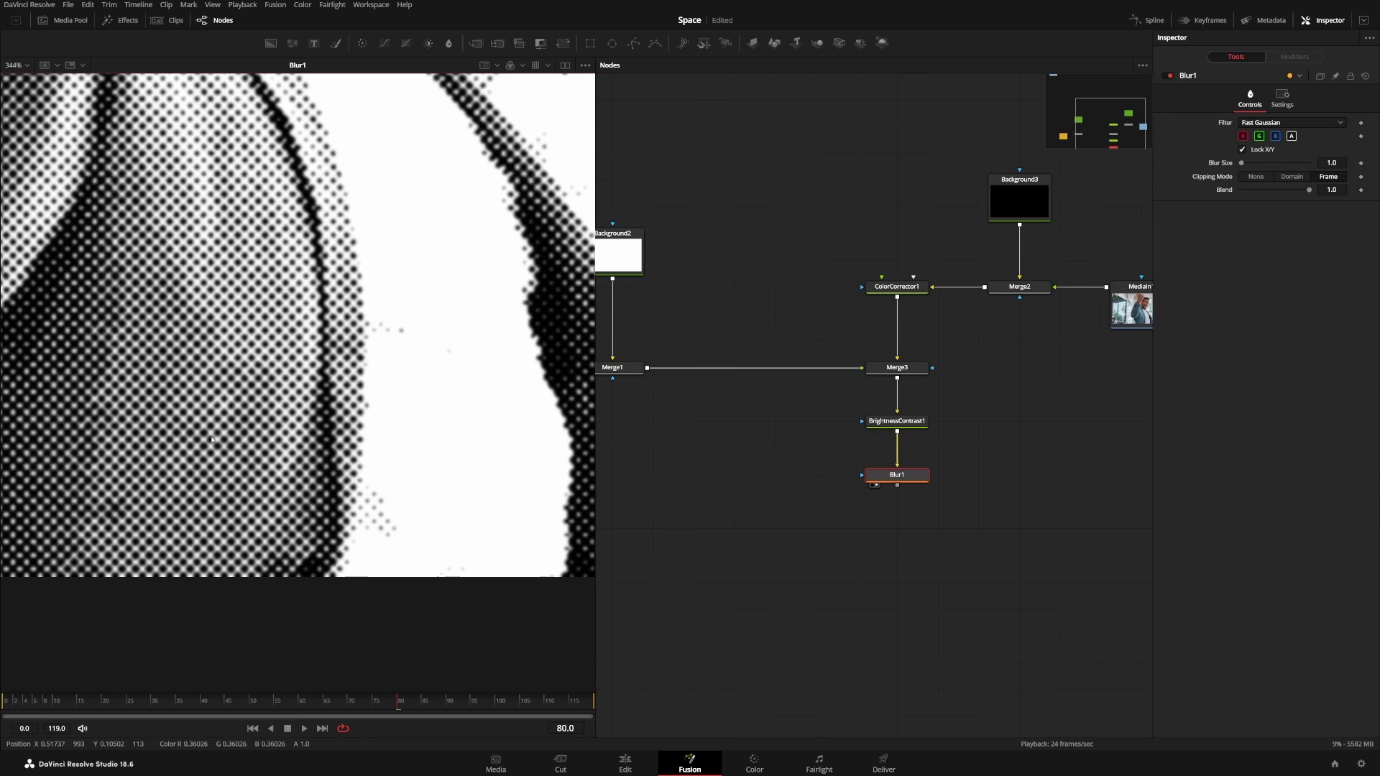
pyautogui.moveTo(132, 461); pyautogui.dragTo(212, 418)
pyautogui.scroll(-4, 356, 368)
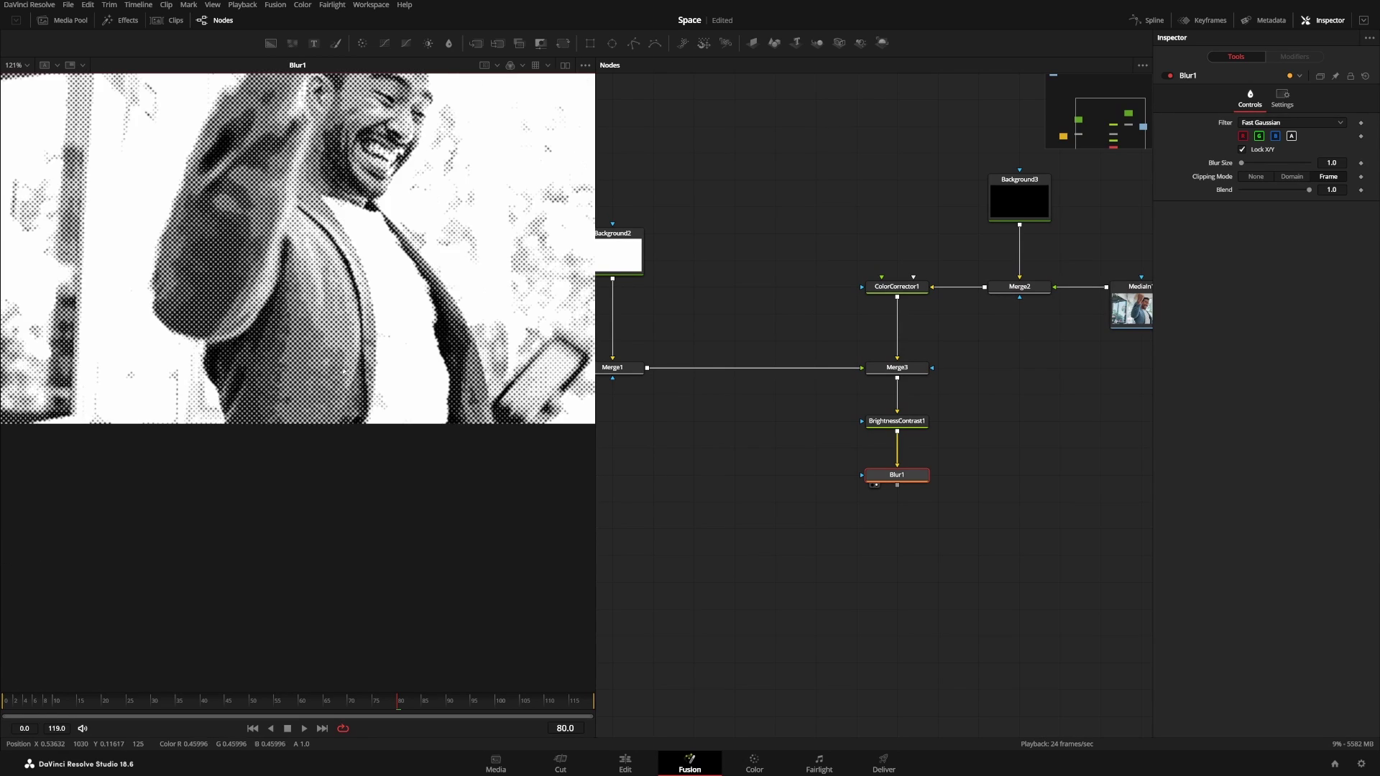
pyautogui.scroll(2, 338, 337)
pyautogui.scroll(-1, 332, 327)
pyautogui.scroll(2, 333, 327)
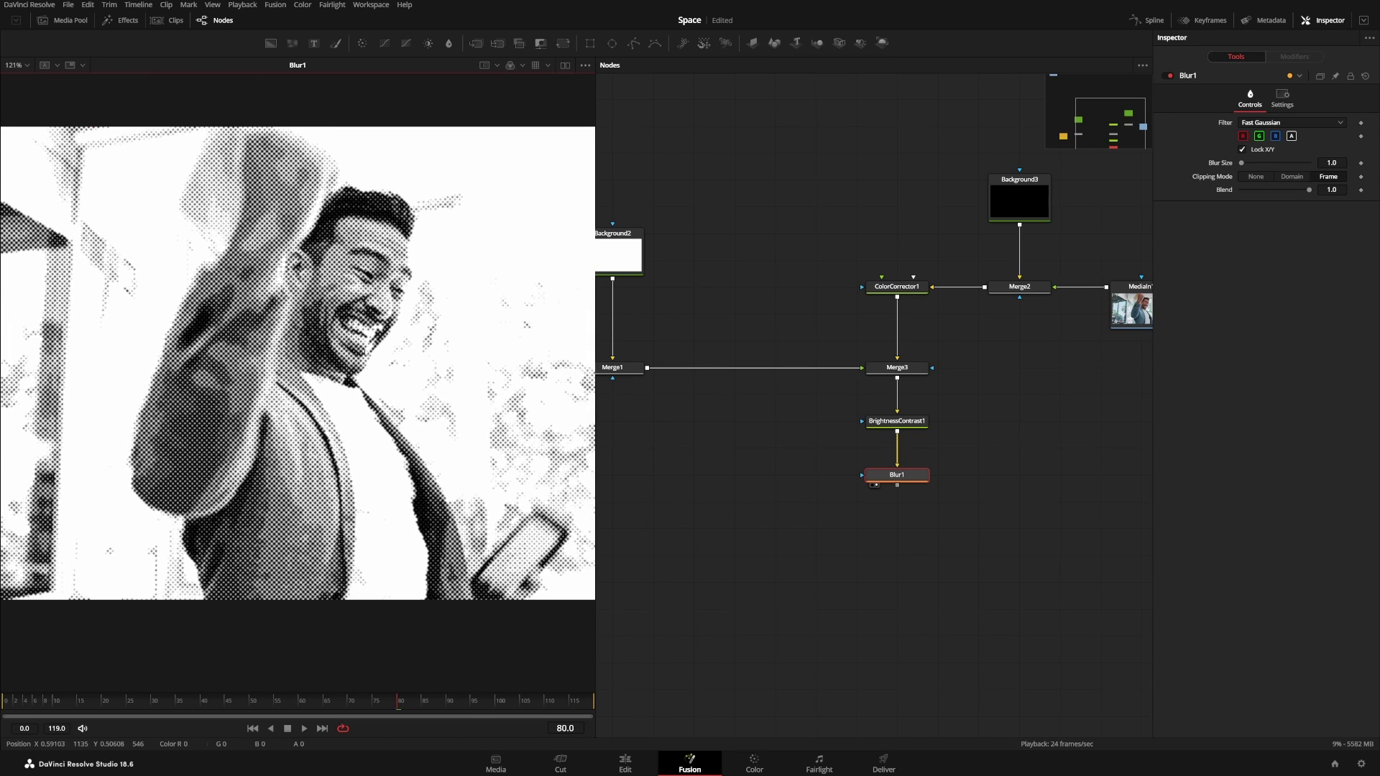
pyautogui.moveTo(756, 395); pyautogui.dragTo(877, 417)
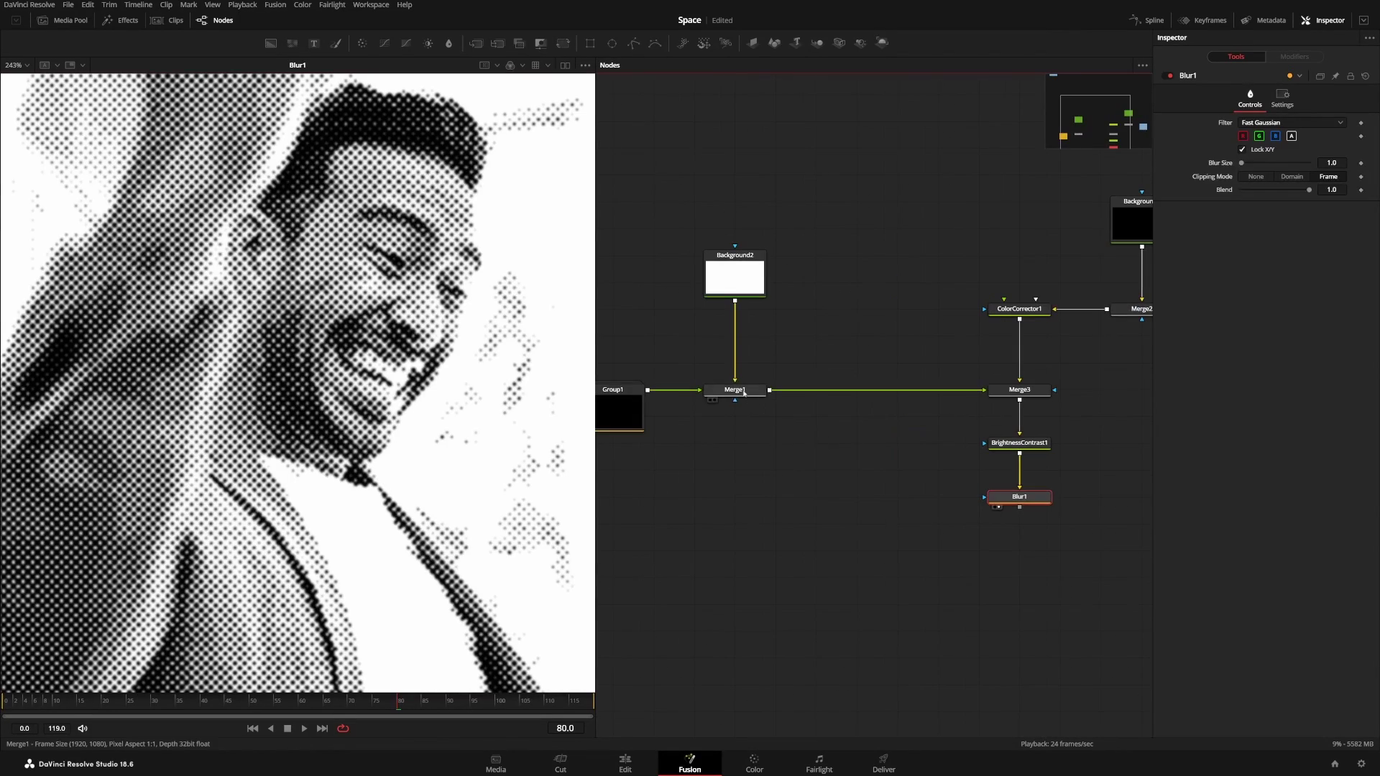
pyautogui.click(735, 389)
pyautogui.moveTo(1328, 148); pyautogui.dragTo(1299, 148)
pyautogui.scroll(-2, 424, 442)
pyautogui.press('space')
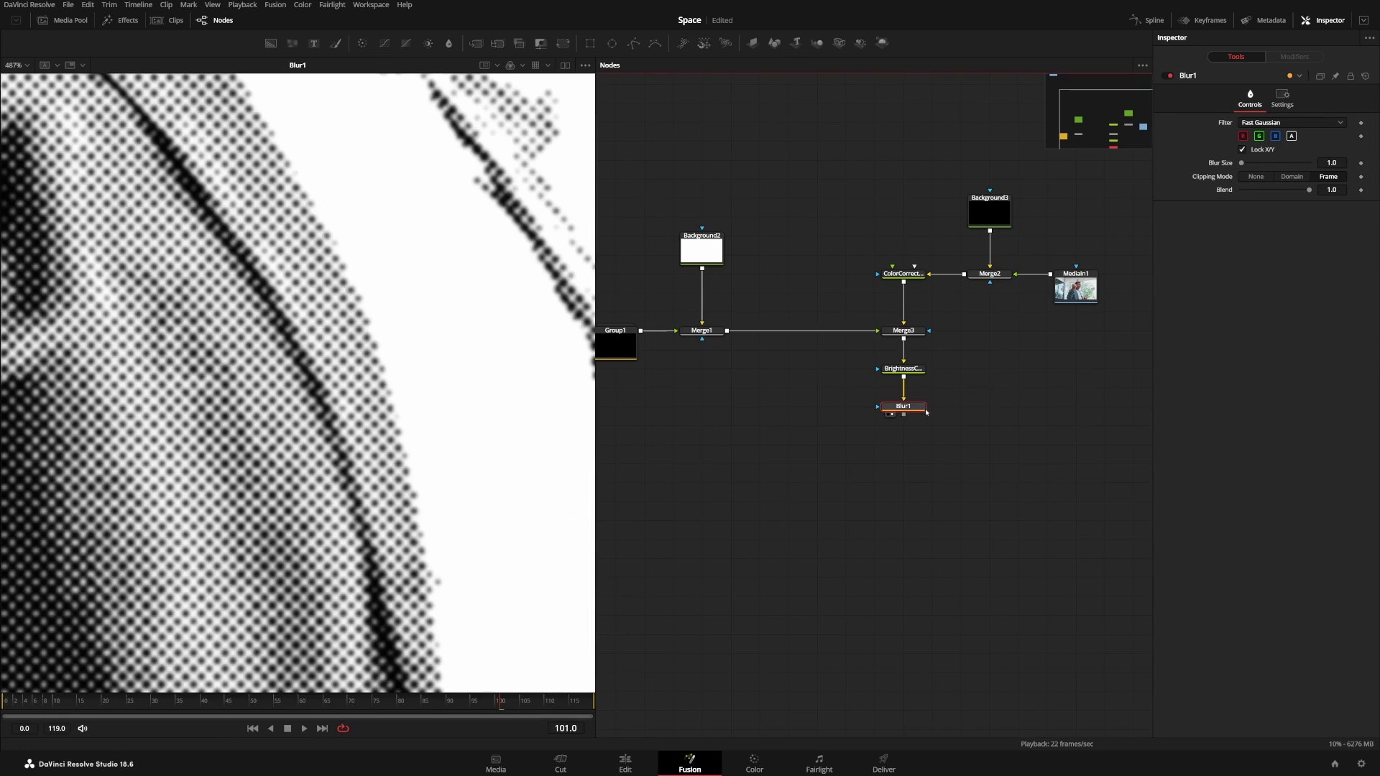
# Step: Set Blur1's Blur Size to 0.4 and check the phone area
pyautogui.doubleClick(1341, 163)
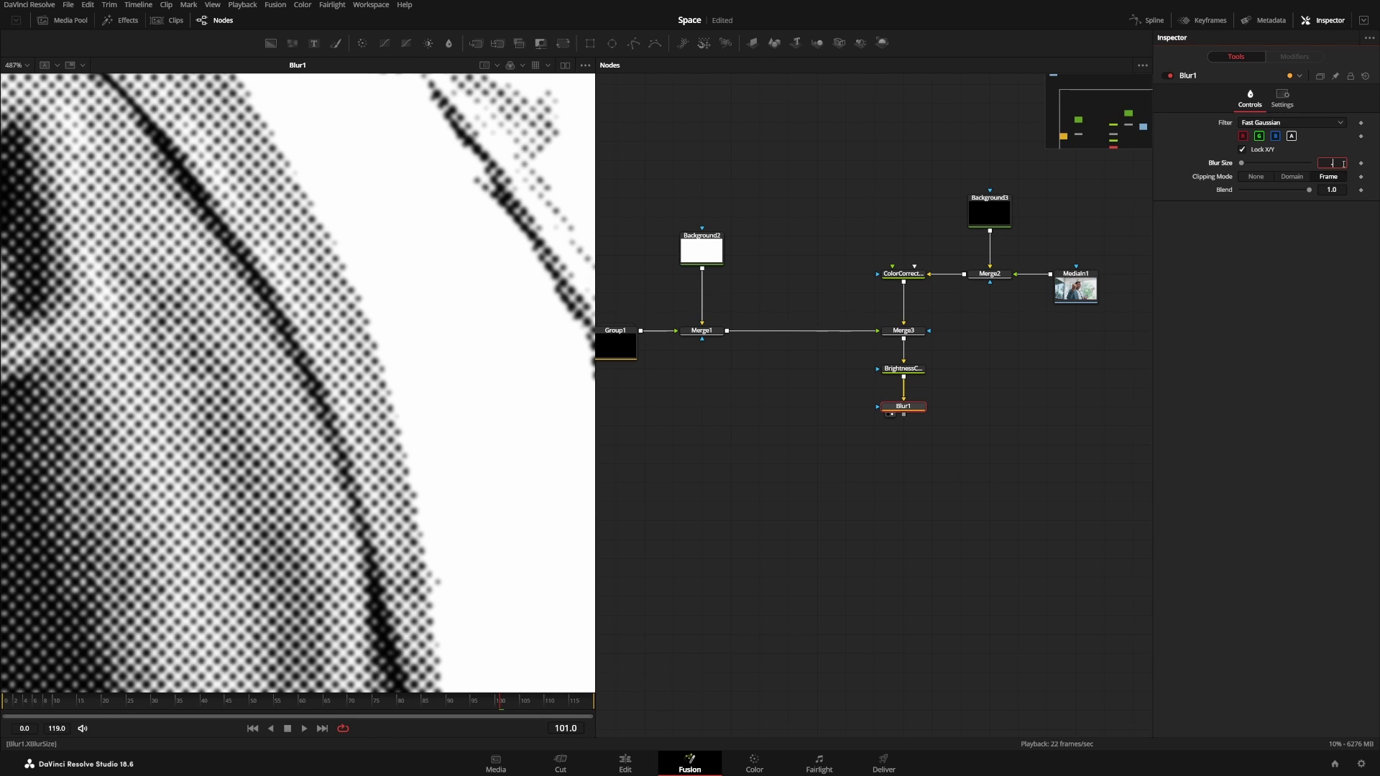
pyautogui.write('0.4')
pyautogui.press('Tab')
pyautogui.scroll(-5, 359, 262)
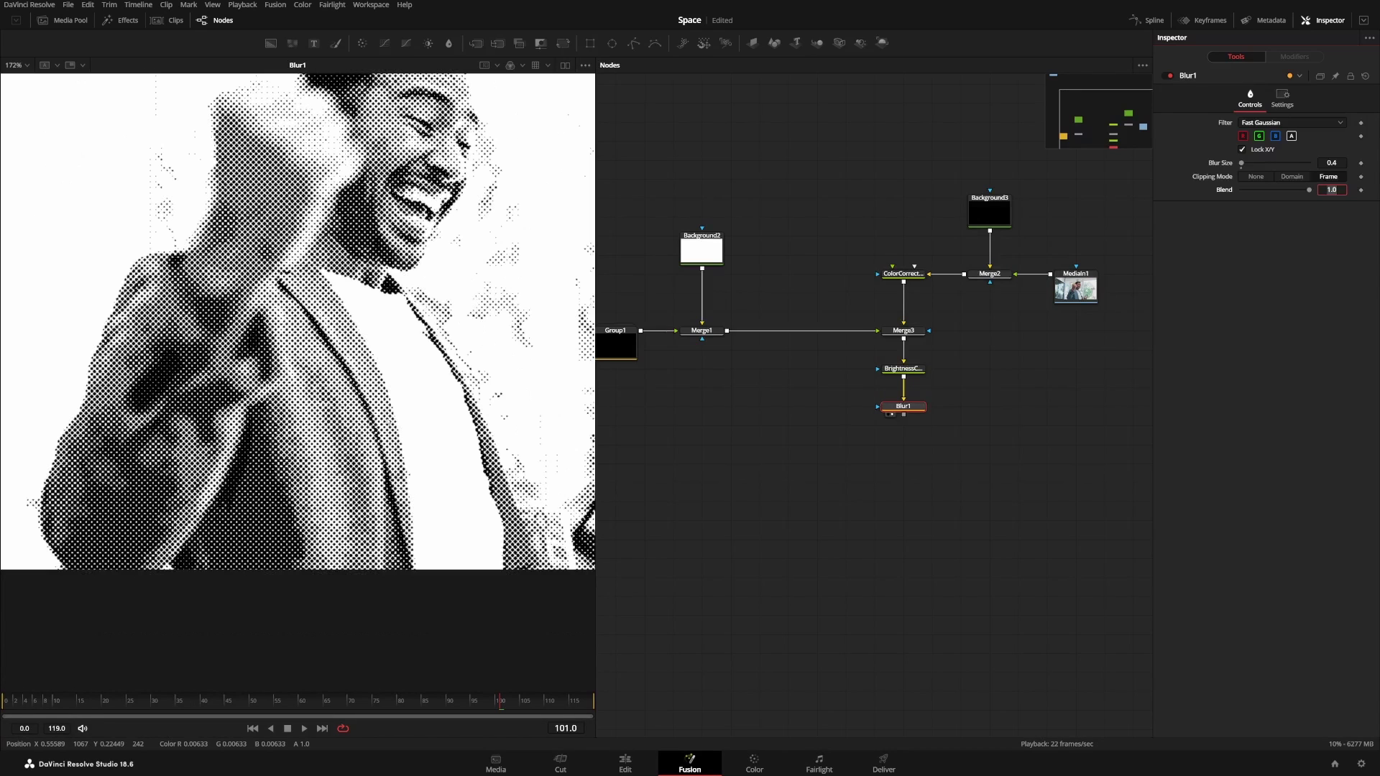
pyautogui.moveTo(416, 412); pyautogui.dragTo(291, 434)
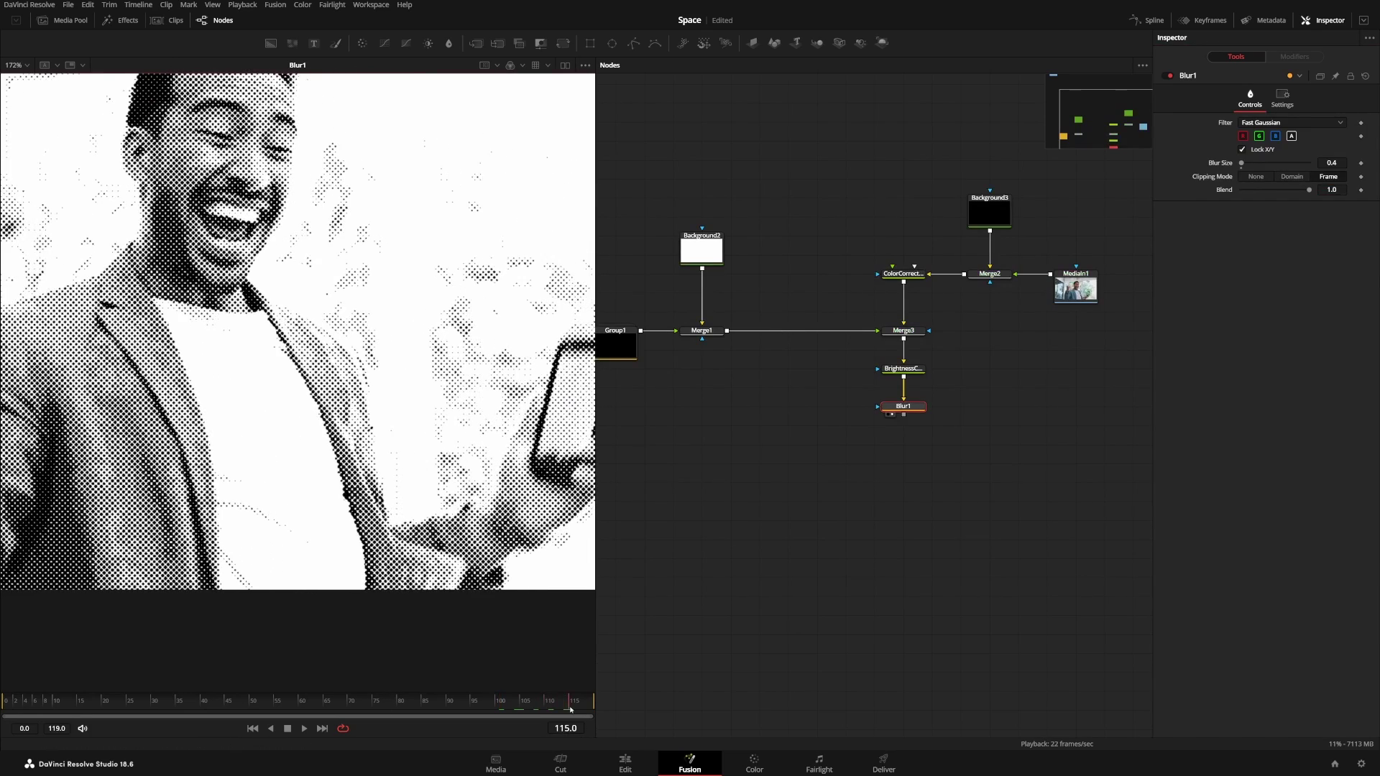
pyautogui.scroll(-3, 324, 431)
pyautogui.click(738, 561)
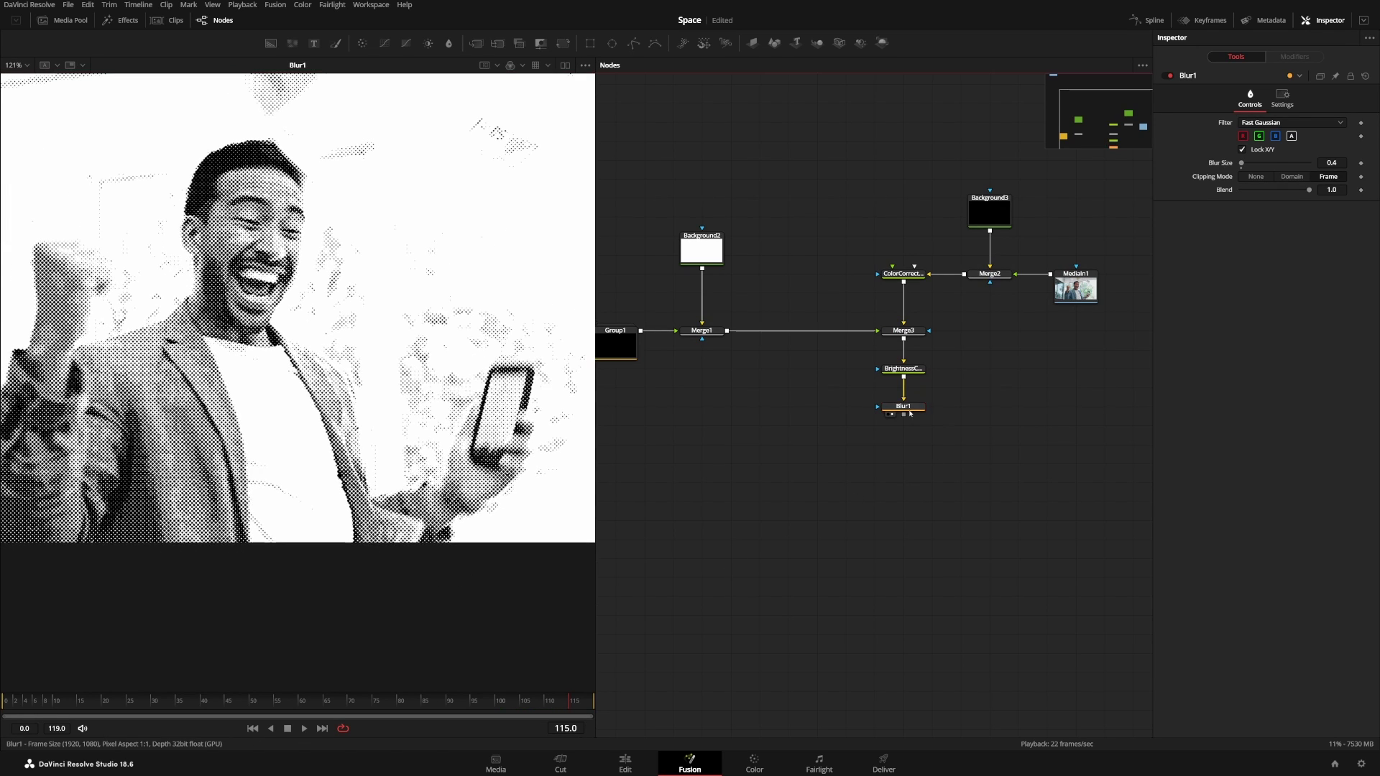
pyautogui.click(909, 414)
# Step: Add a Background node below Blur1 and view it
pyautogui.hotkey('shift', 'space')
pyautogui.write('bit')
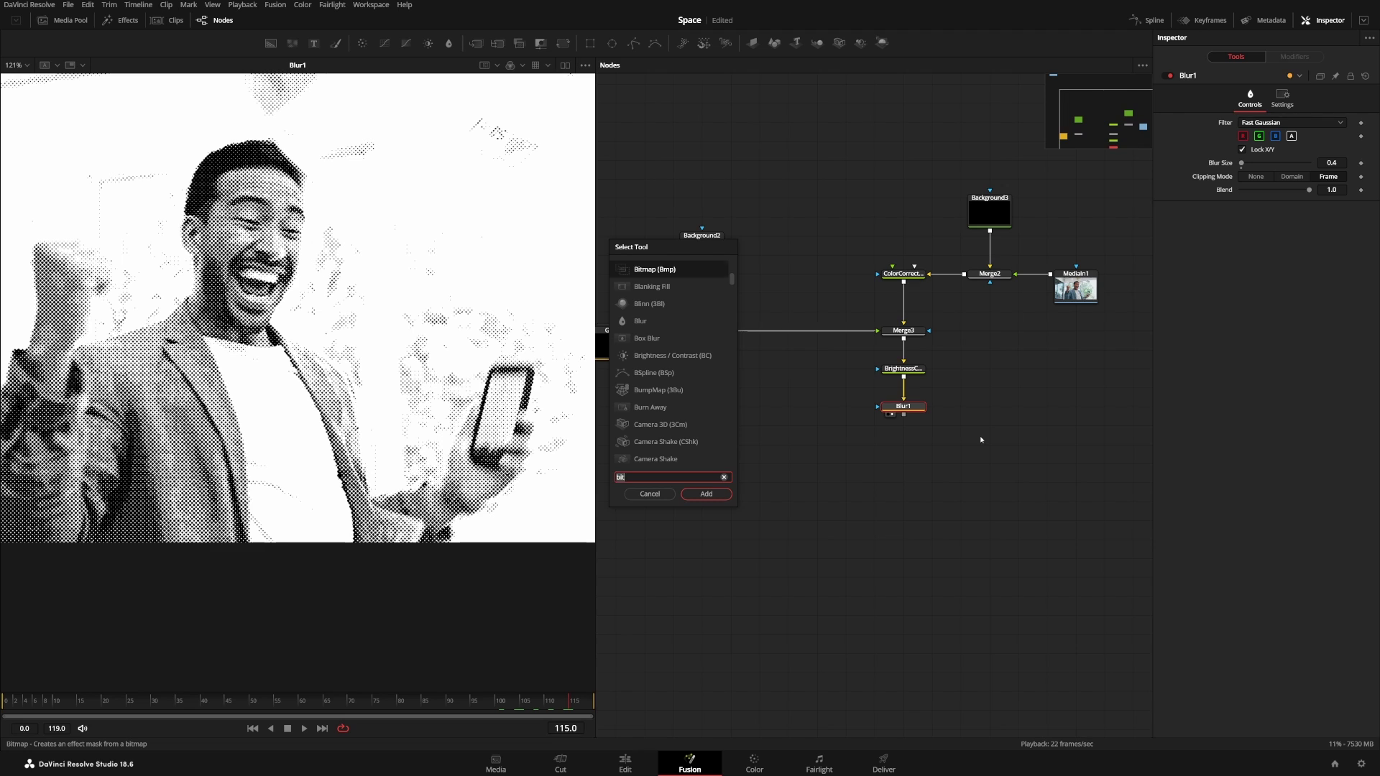
pyautogui.press('BackSpace')
pyautogui.press('BackSpace')
pyautogui.press('BackSpace')
pyautogui.write('back')
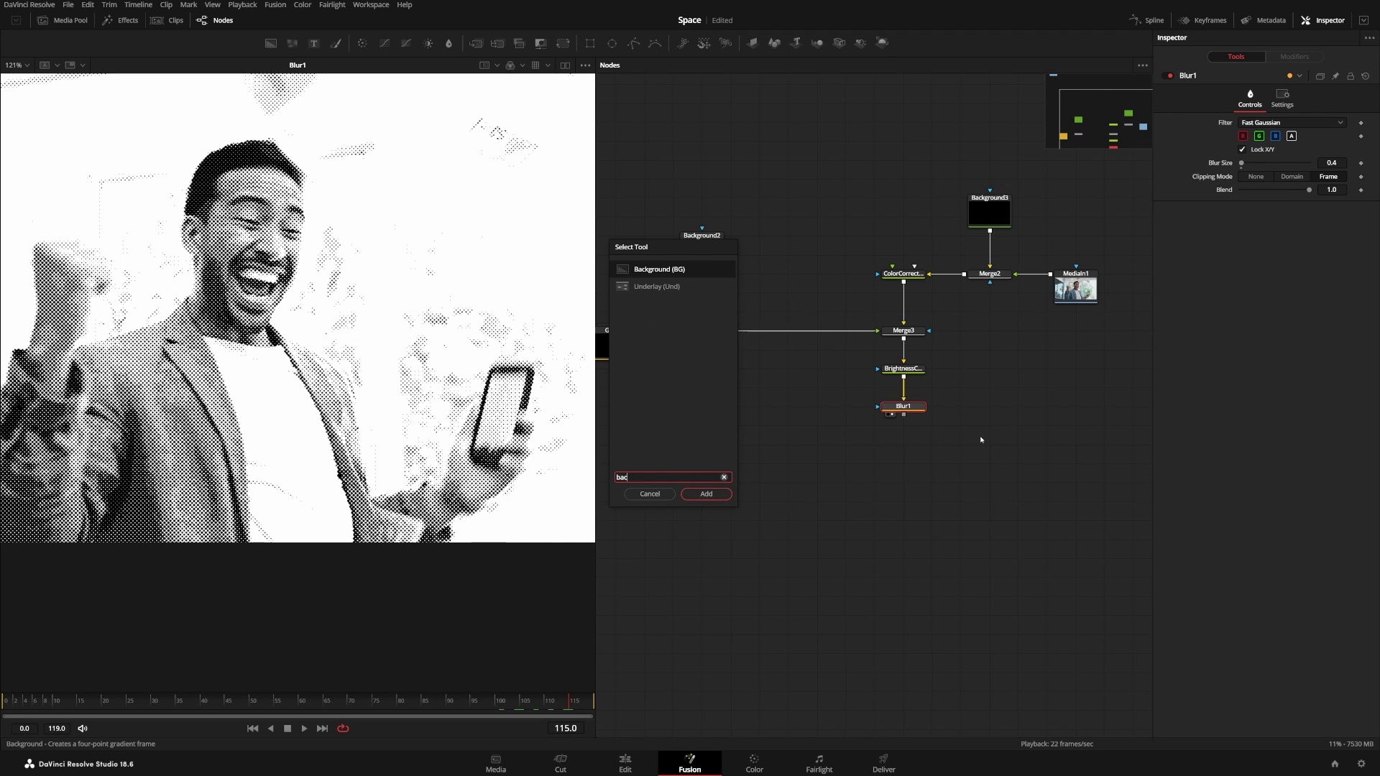
pyautogui.press('Return')
pyautogui.hotkey('ctrl', 'z')
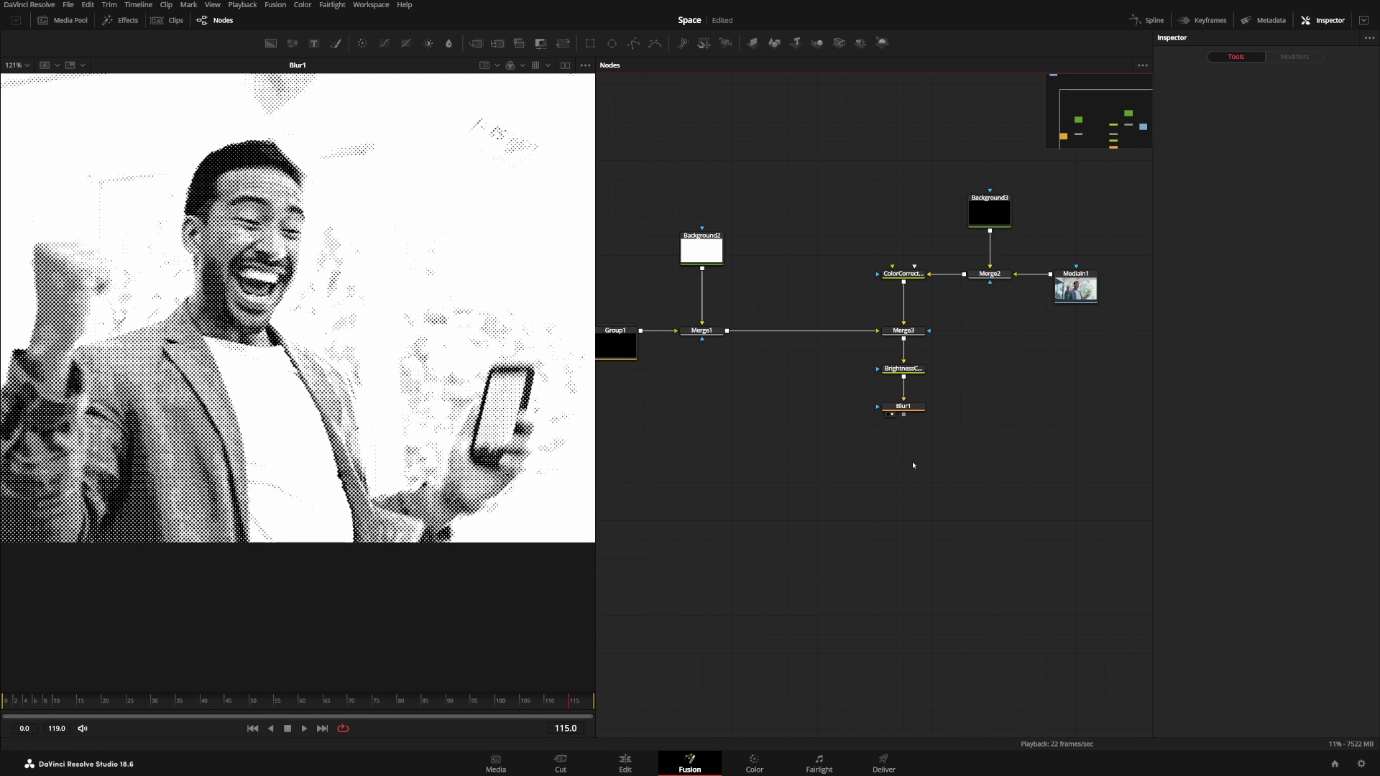
pyautogui.hotkey('shift', 'space')
pyautogui.write('bac')
pyautogui.press('Return')
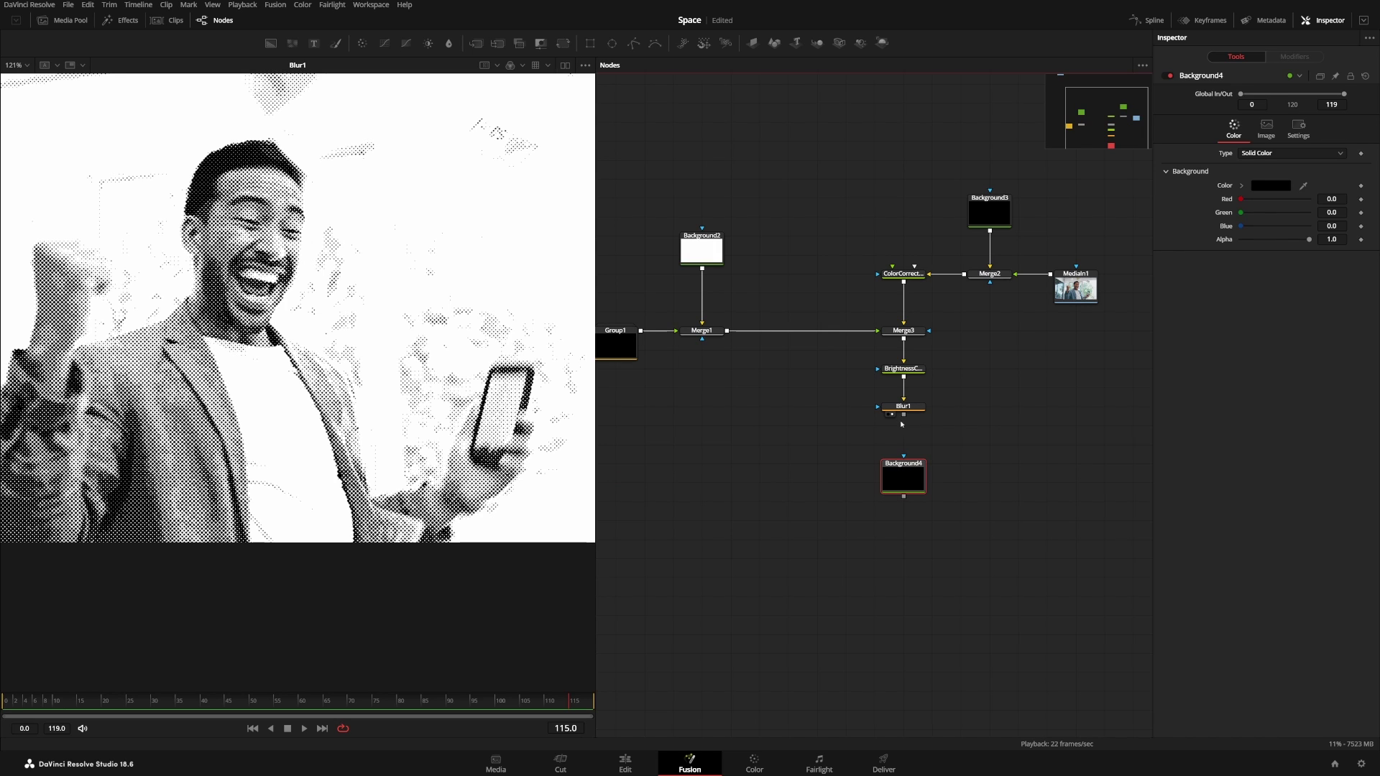
pyautogui.press('1')
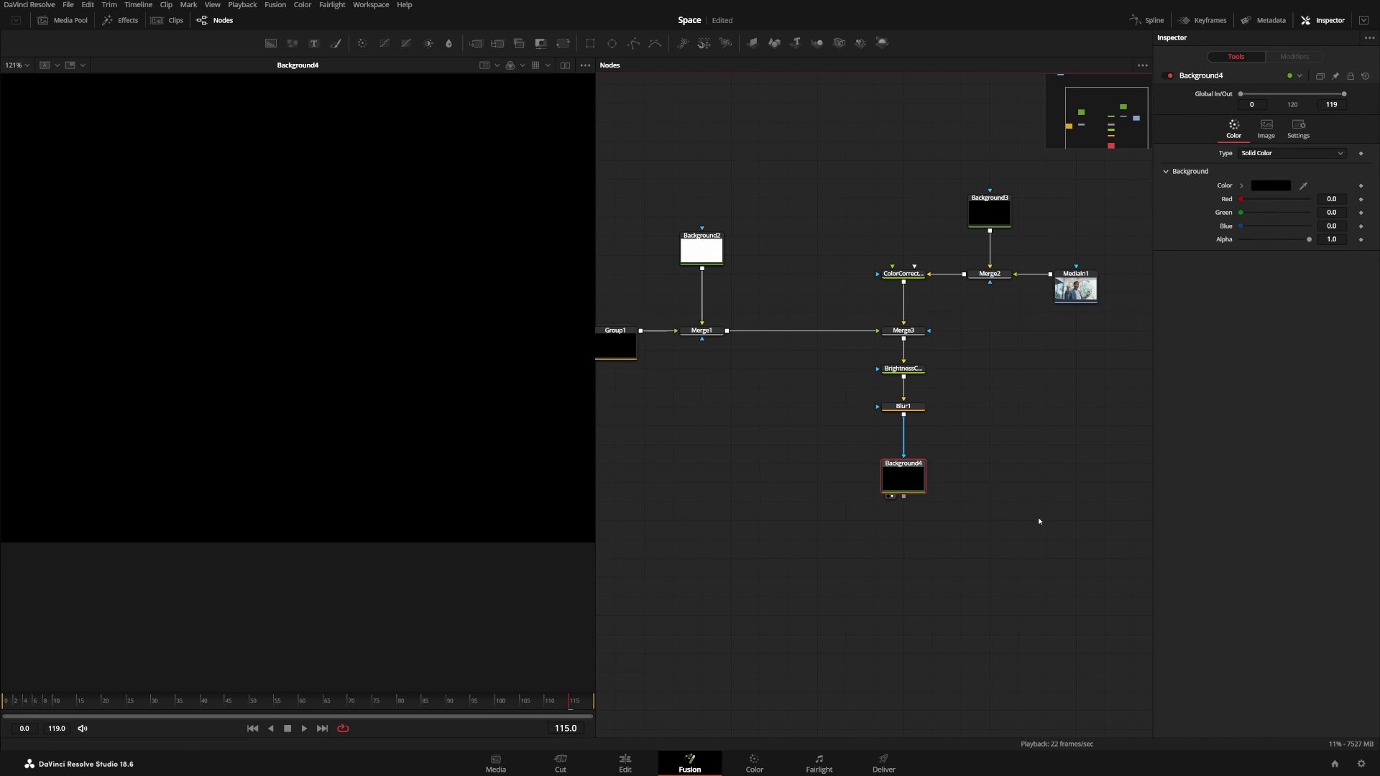
# Step: Set Background4's mask channel to Luminance with Apply Mask Inverted
pyautogui.click(1297, 133)
pyautogui.click(1287, 212)
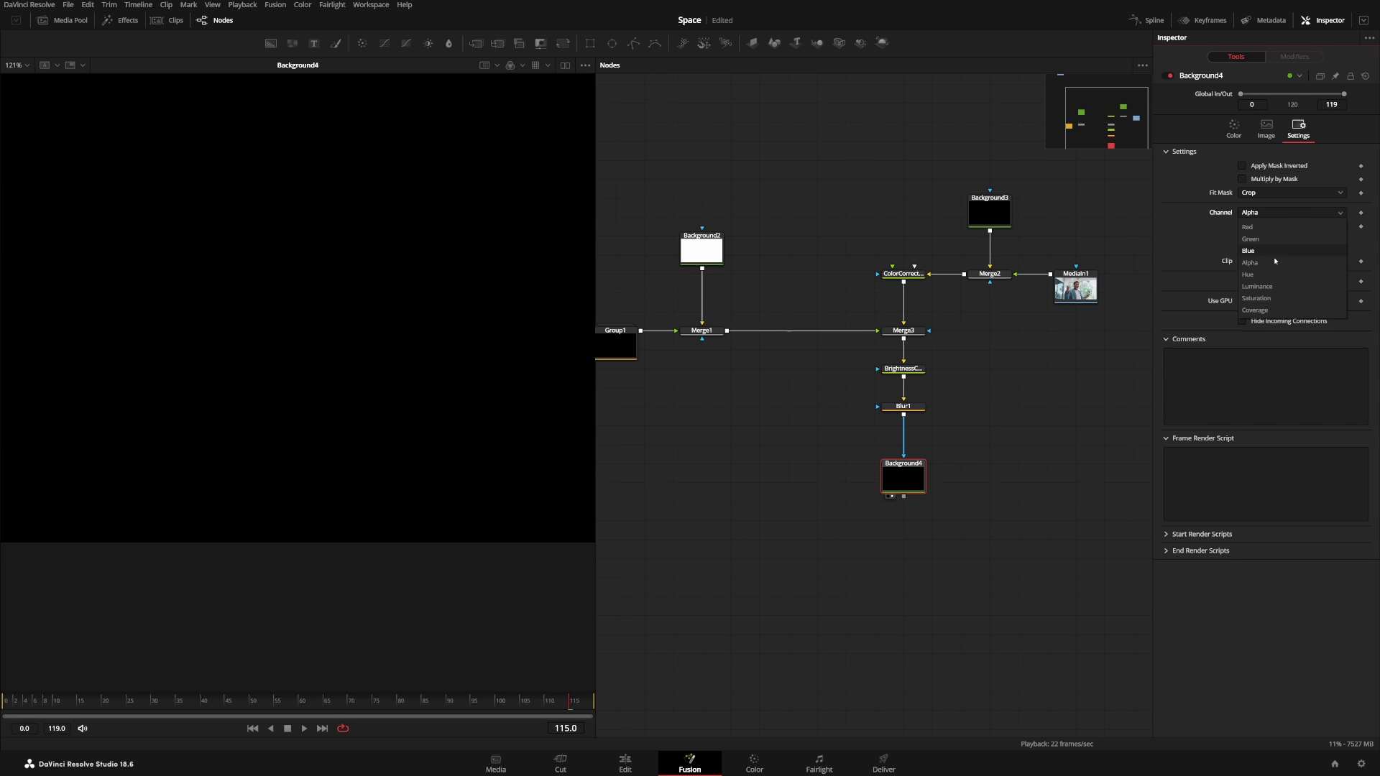
pyautogui.click(1259, 287)
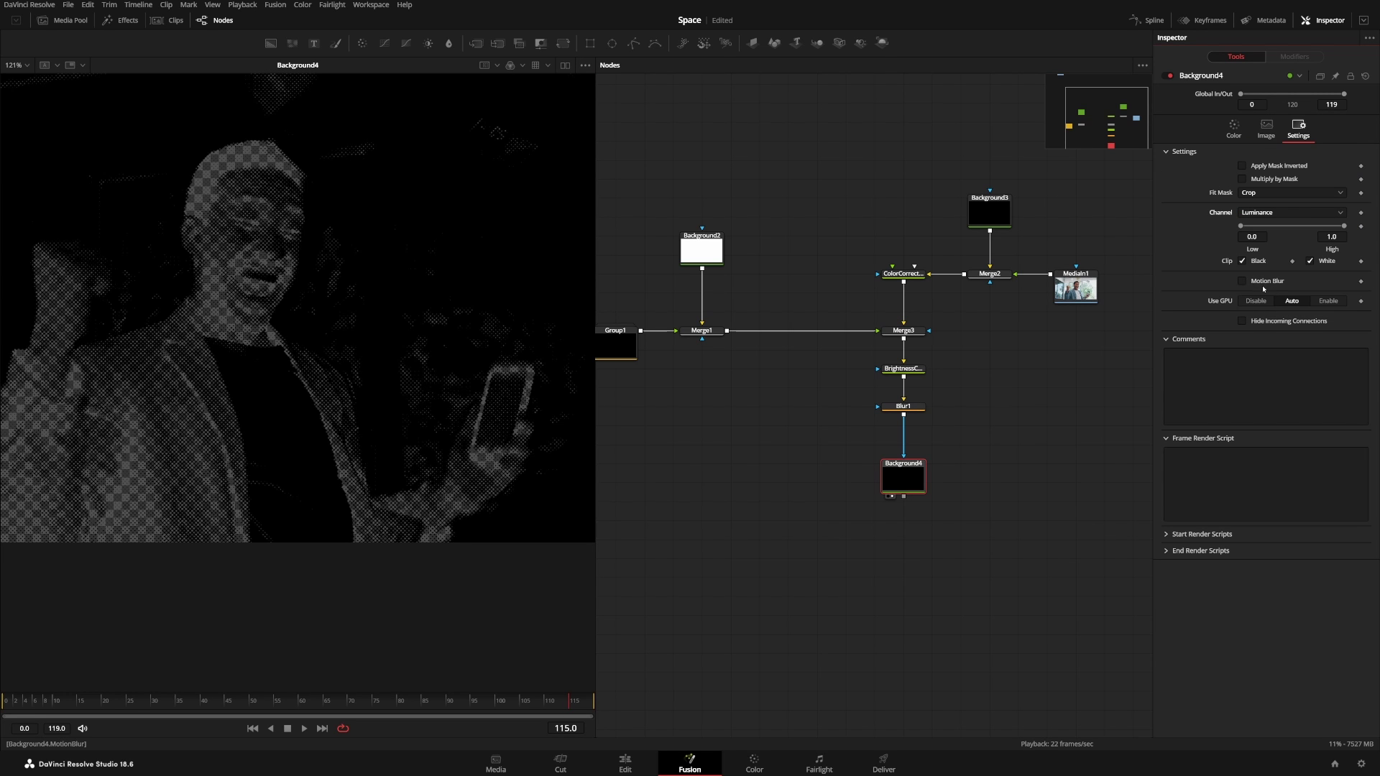
pyautogui.click(1269, 170)
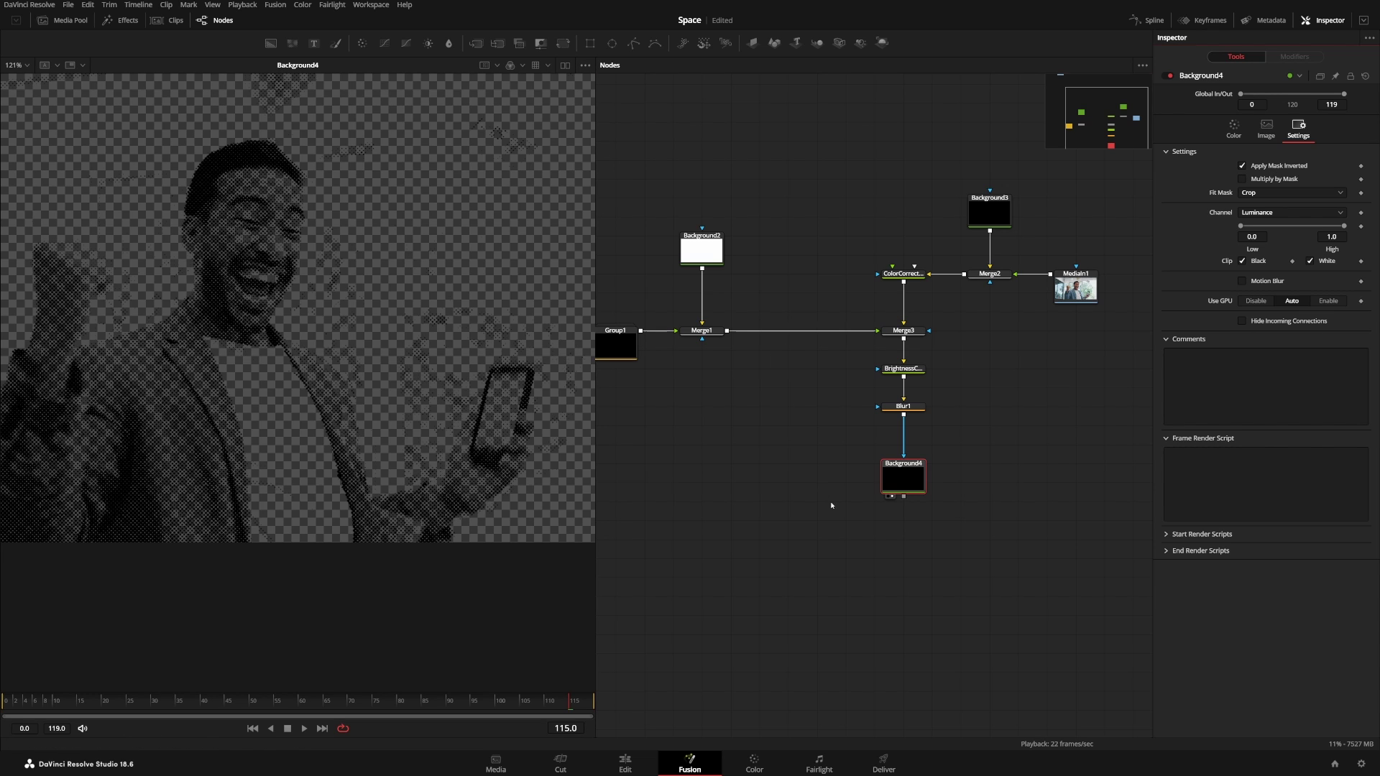
# Step: Colour Background4 a very dark grey (#151513) and add a second Background node
pyautogui.click(1234, 137)
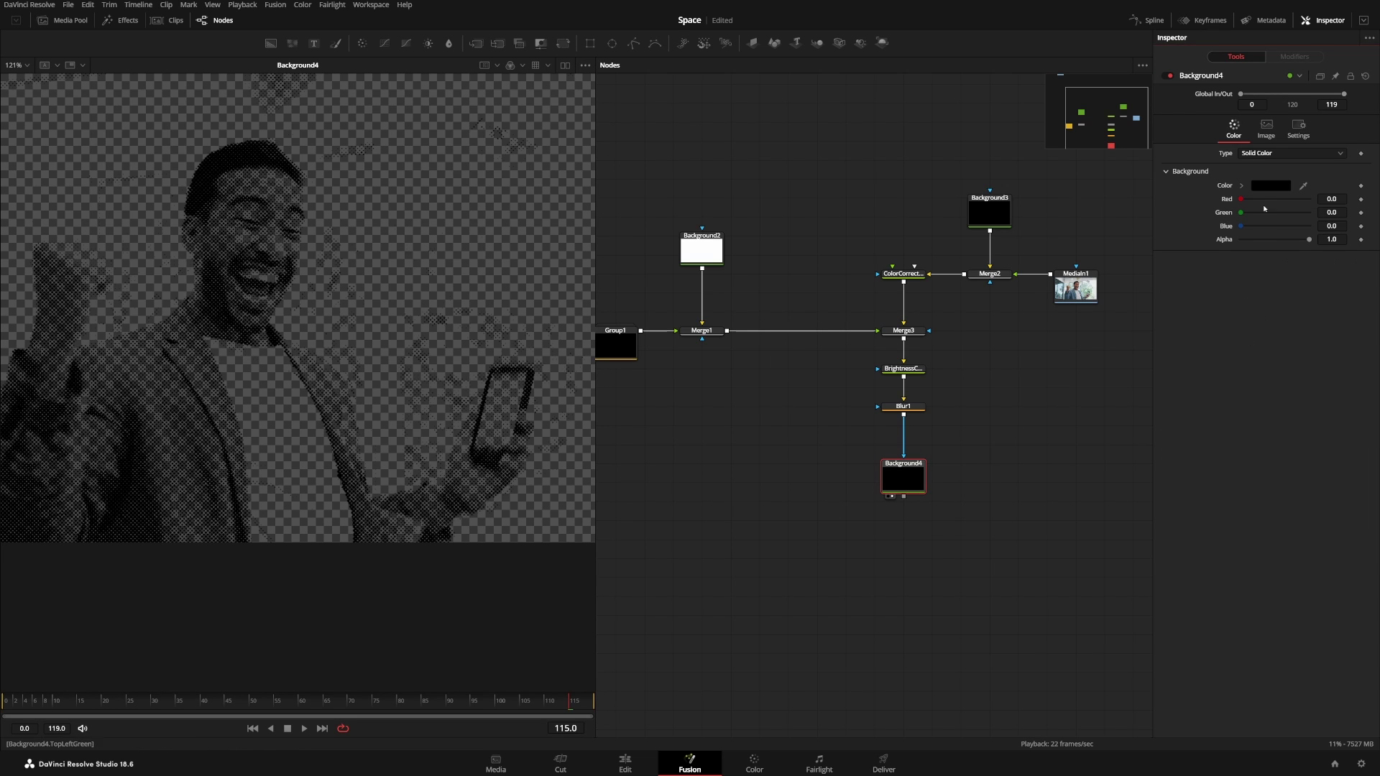
pyautogui.click(1269, 186)
pyautogui.click(783, 391)
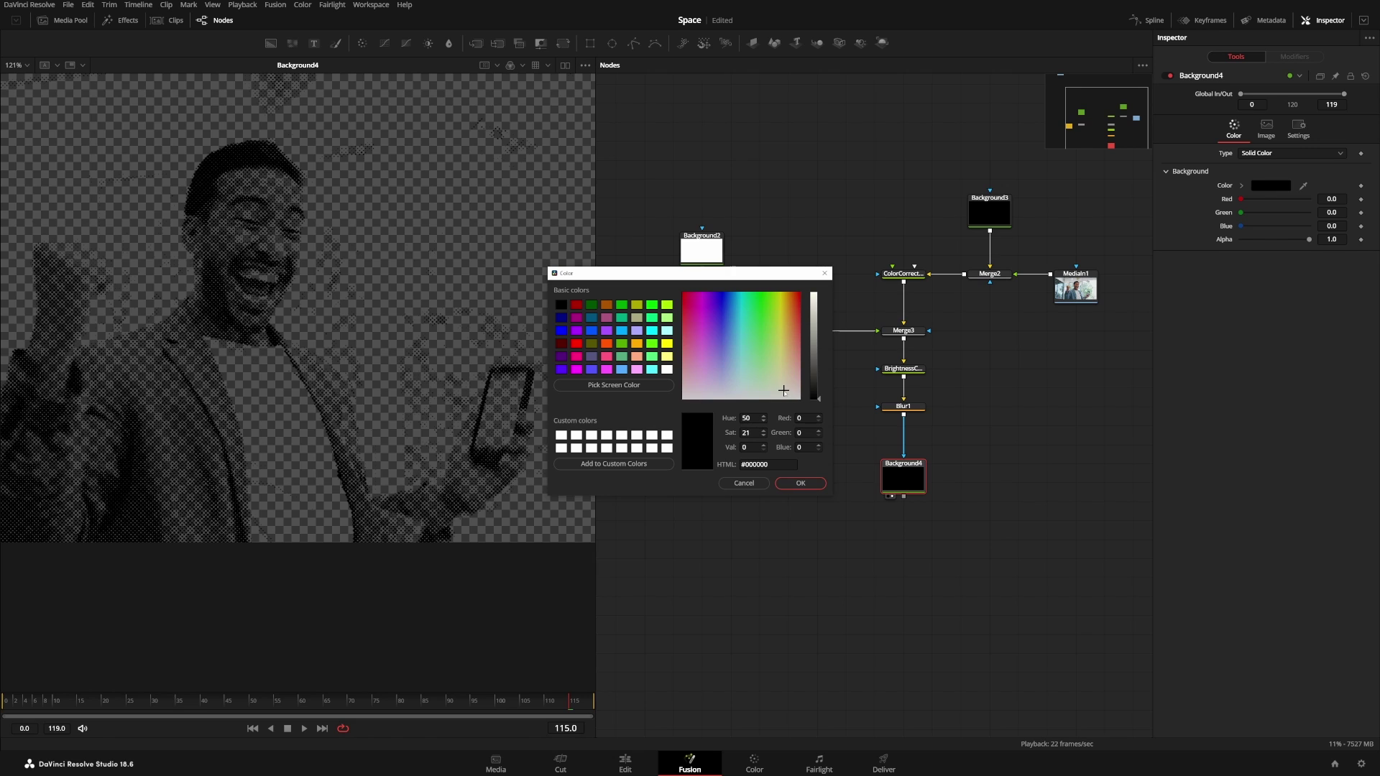
pyautogui.moveTo(819, 395); pyautogui.dragTo(819, 393)
pyautogui.click(800, 483)
pyautogui.scroll(-1, 889, 513)
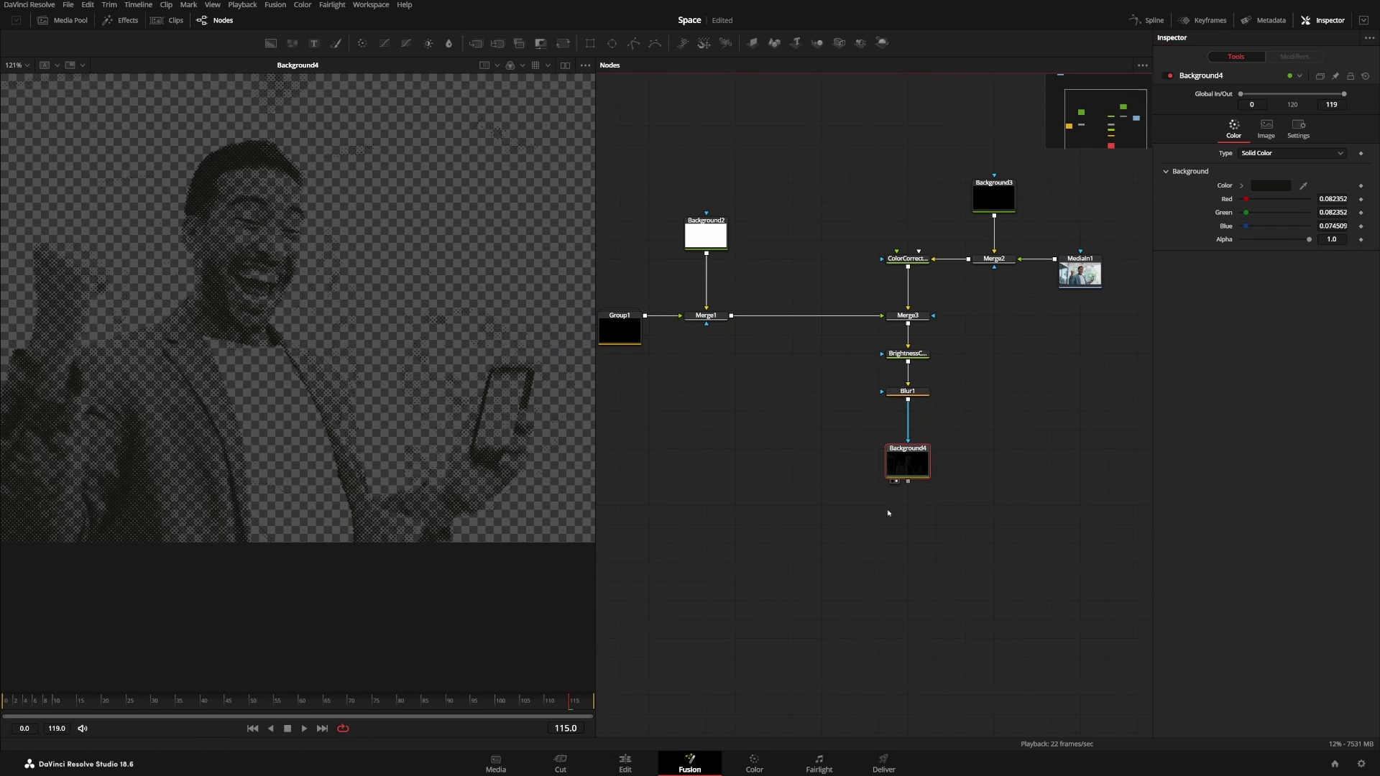
pyautogui.moveTo(270, 42); pyautogui.dragTo(849, 555)
# Step: Give Background5 a warm cream paper colour
pyautogui.click(1272, 188)
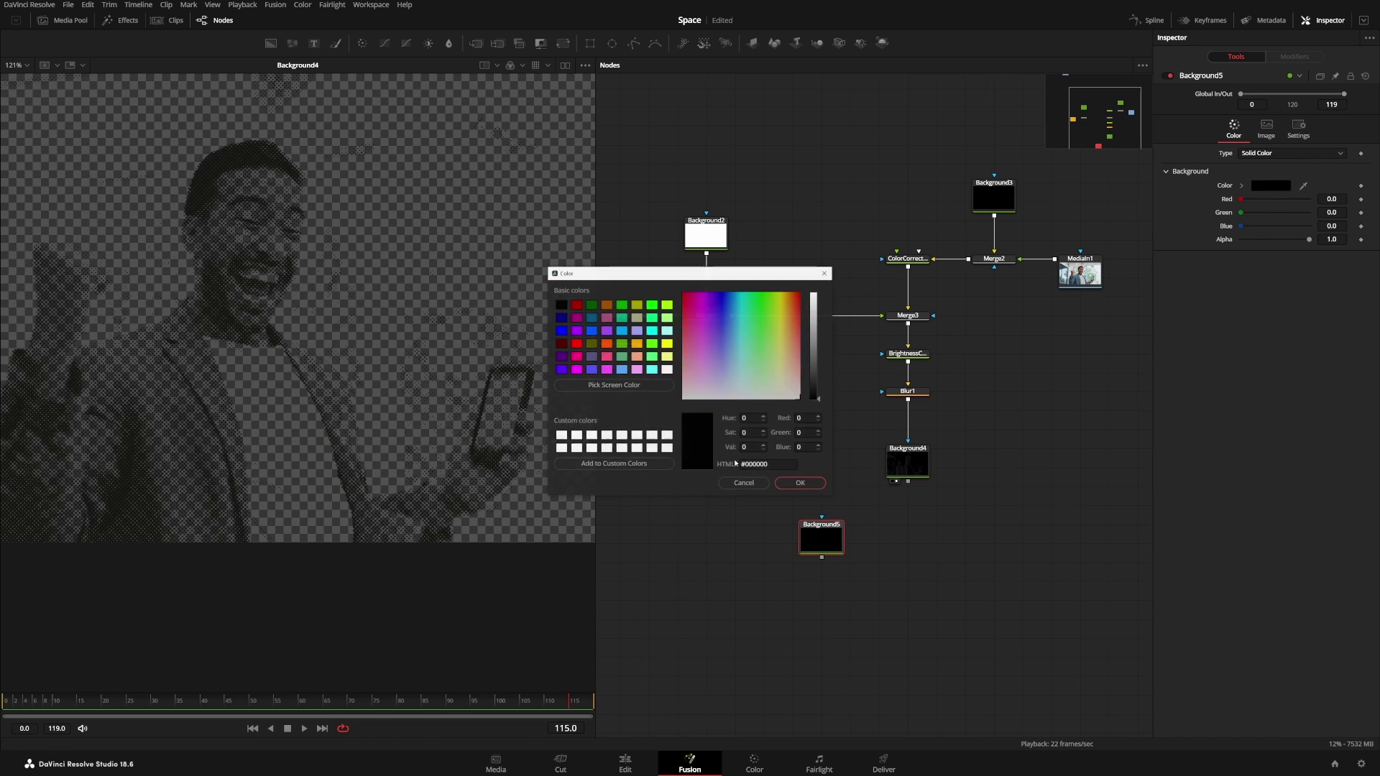
pyautogui.click(780, 391)
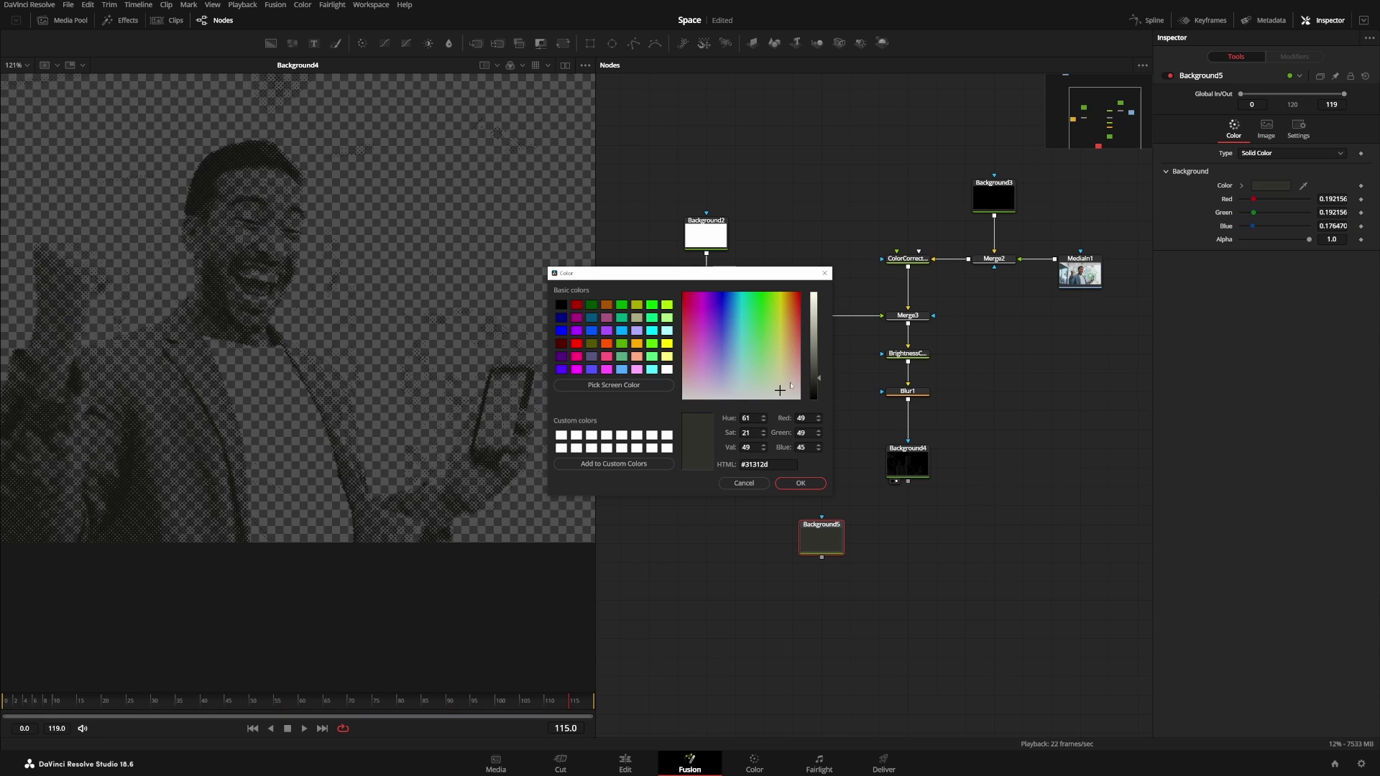
pyautogui.click(781, 388)
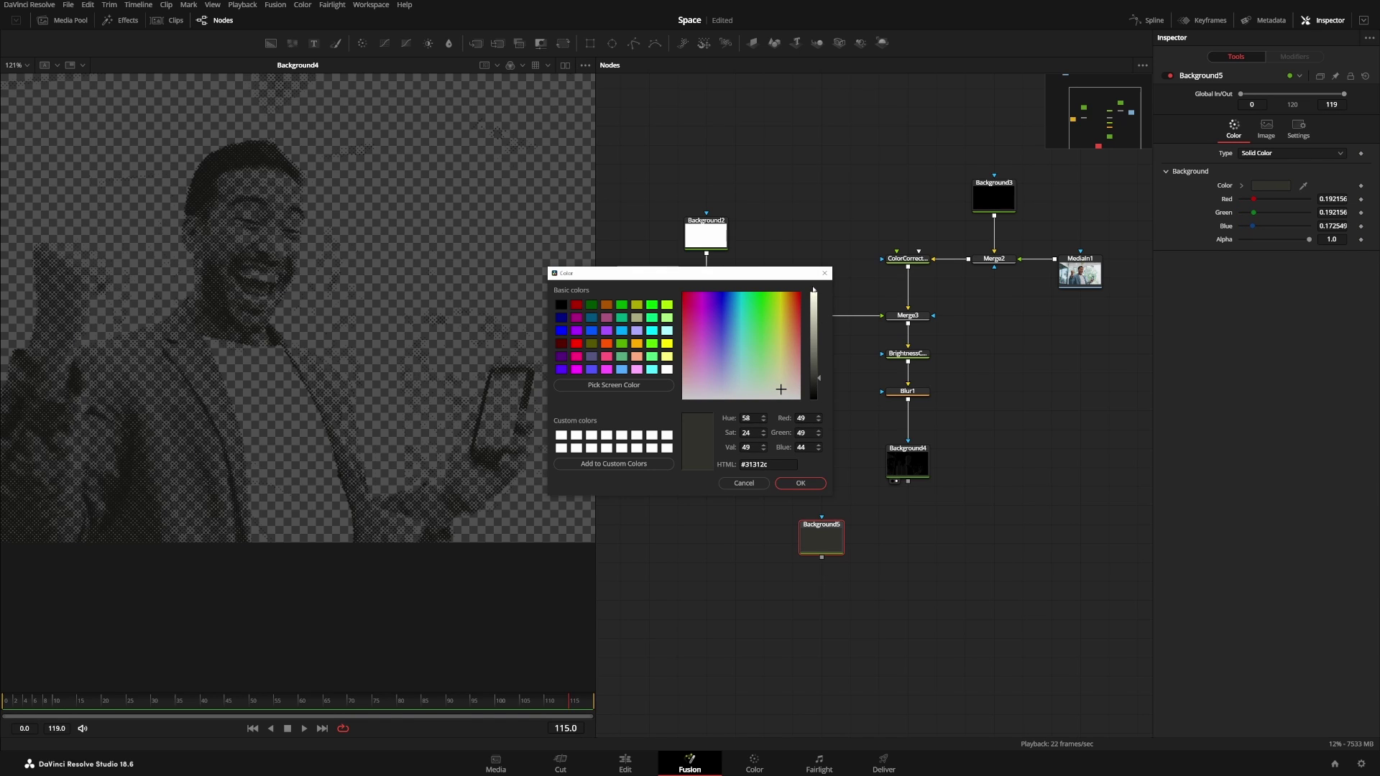
pyautogui.click(813, 289)
pyautogui.click(800, 483)
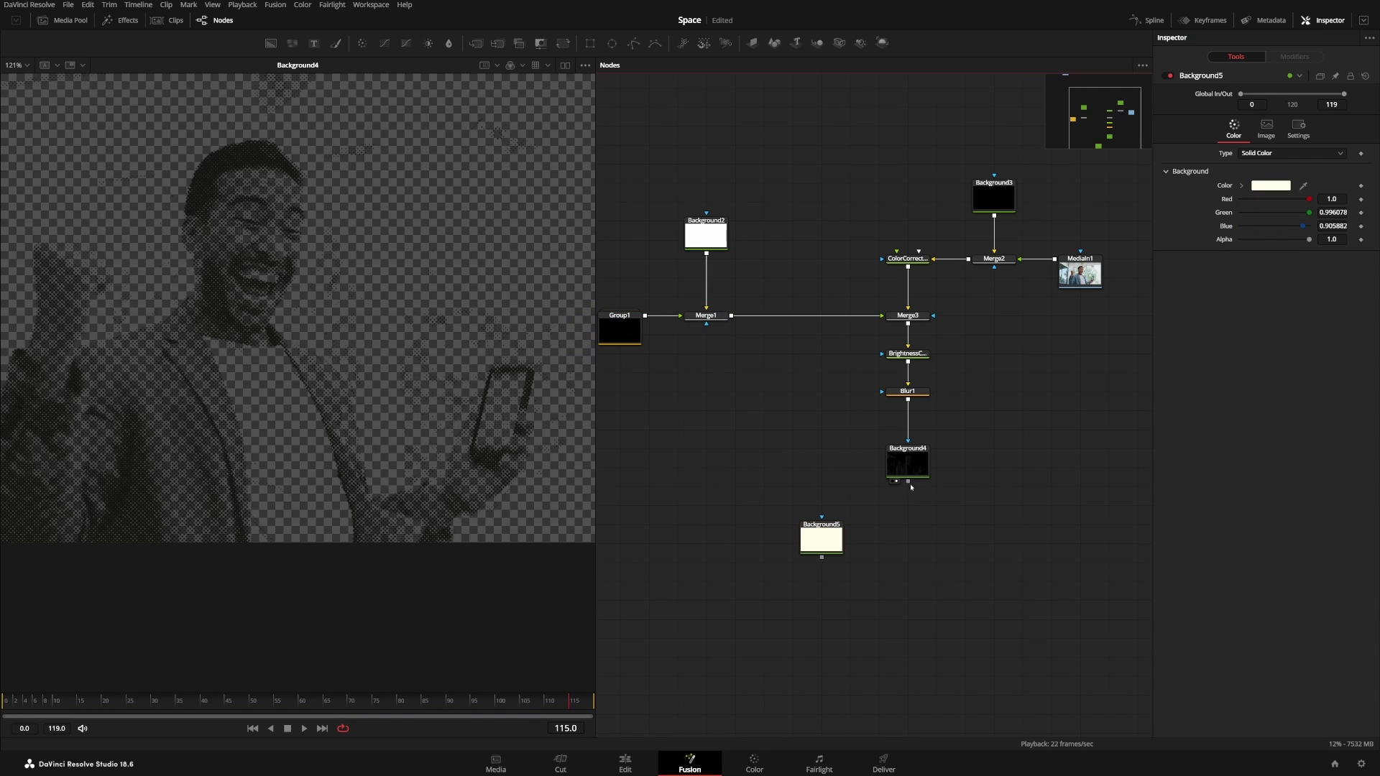
# Step: Merge the dot layer over the cream background as Merge4 and inspect it up close
pyautogui.moveTo(908, 481); pyautogui.dragTo(821, 557)
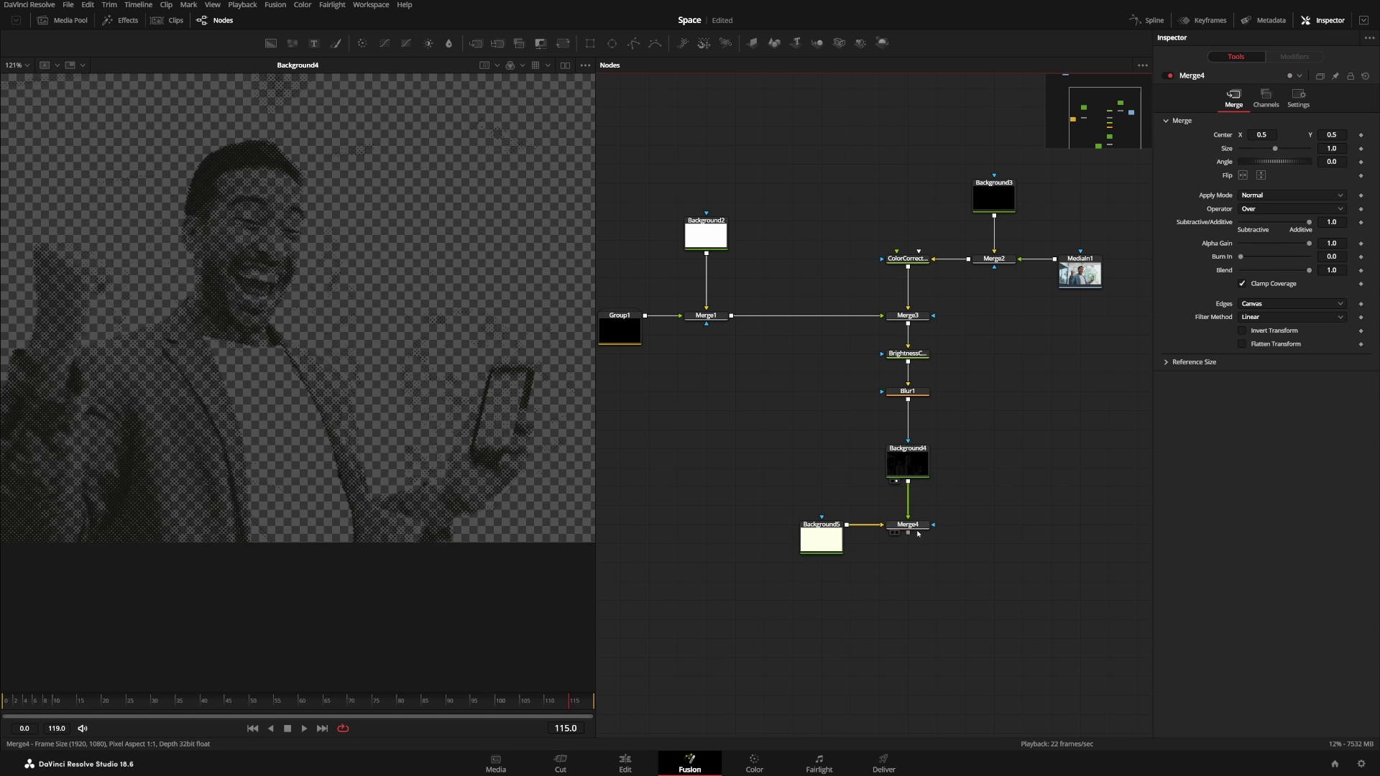
pyautogui.press('1')
pyautogui.scroll(-3, 379, 353)
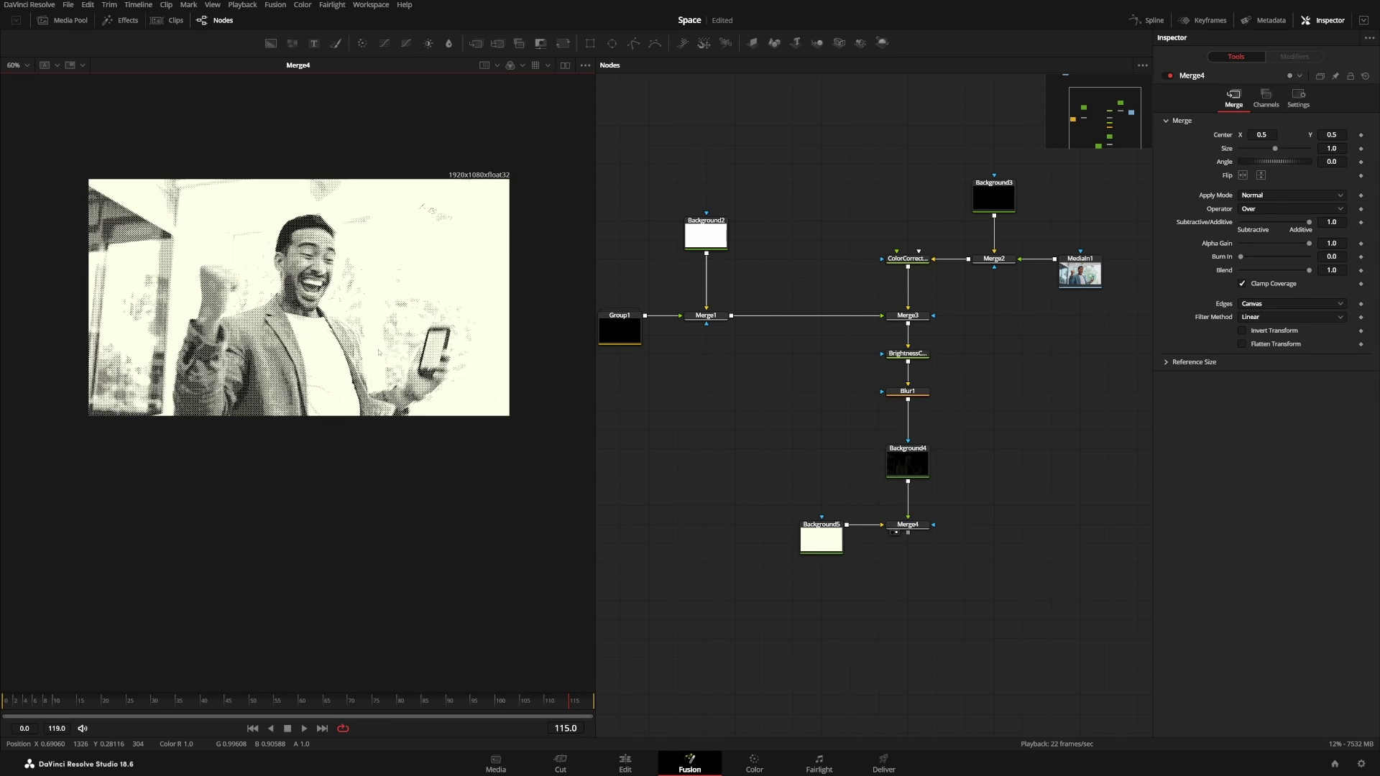
pyautogui.scroll(4, 378, 352)
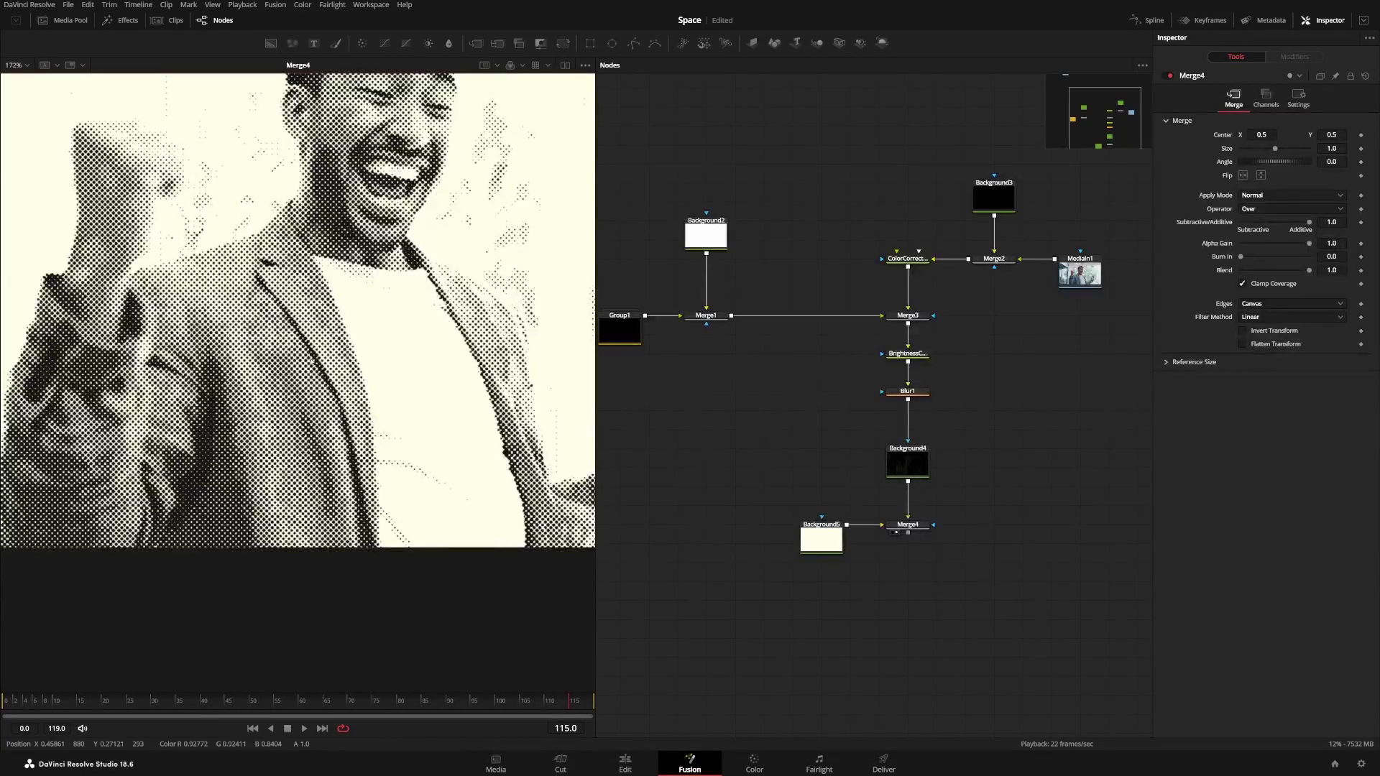
pyautogui.scroll(-3, 361, 402)
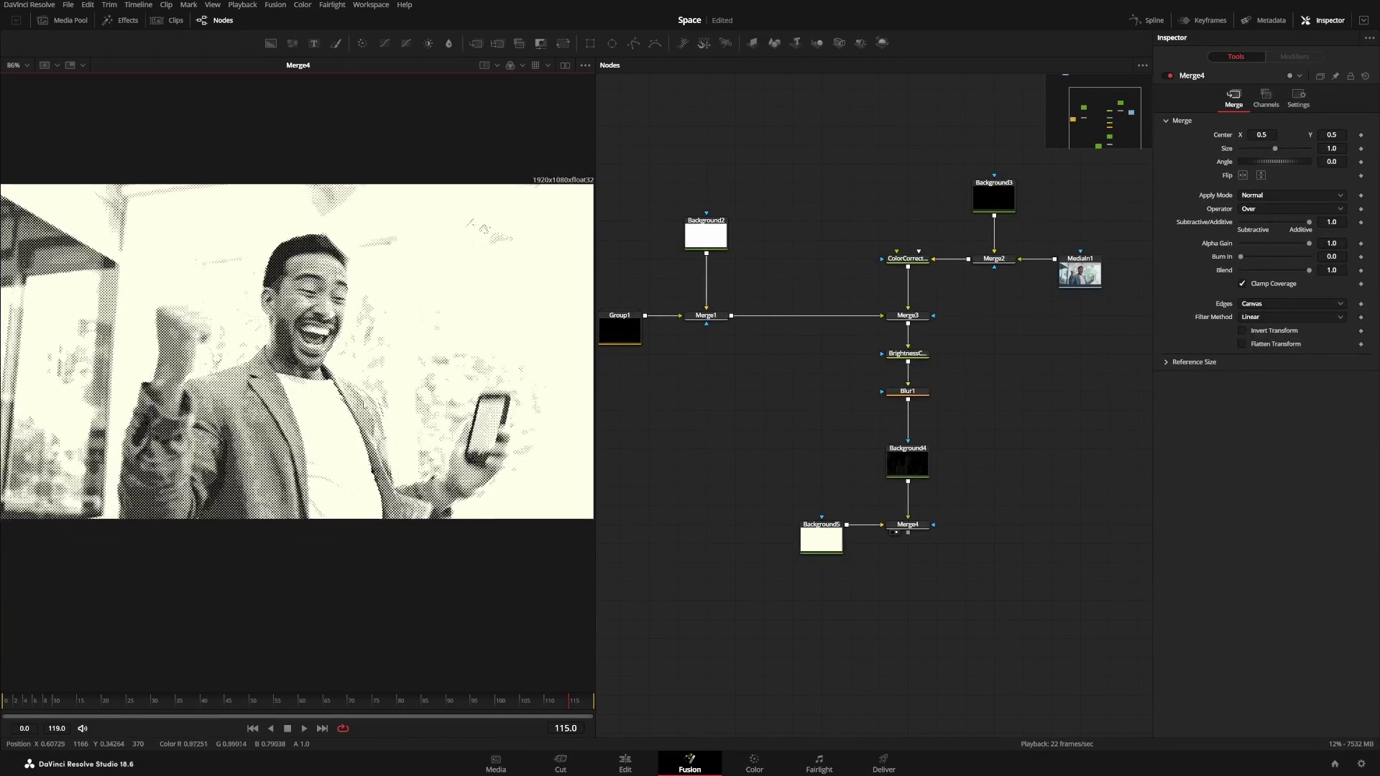
pyautogui.moveTo(361, 404); pyautogui.dragTo(358, 387)
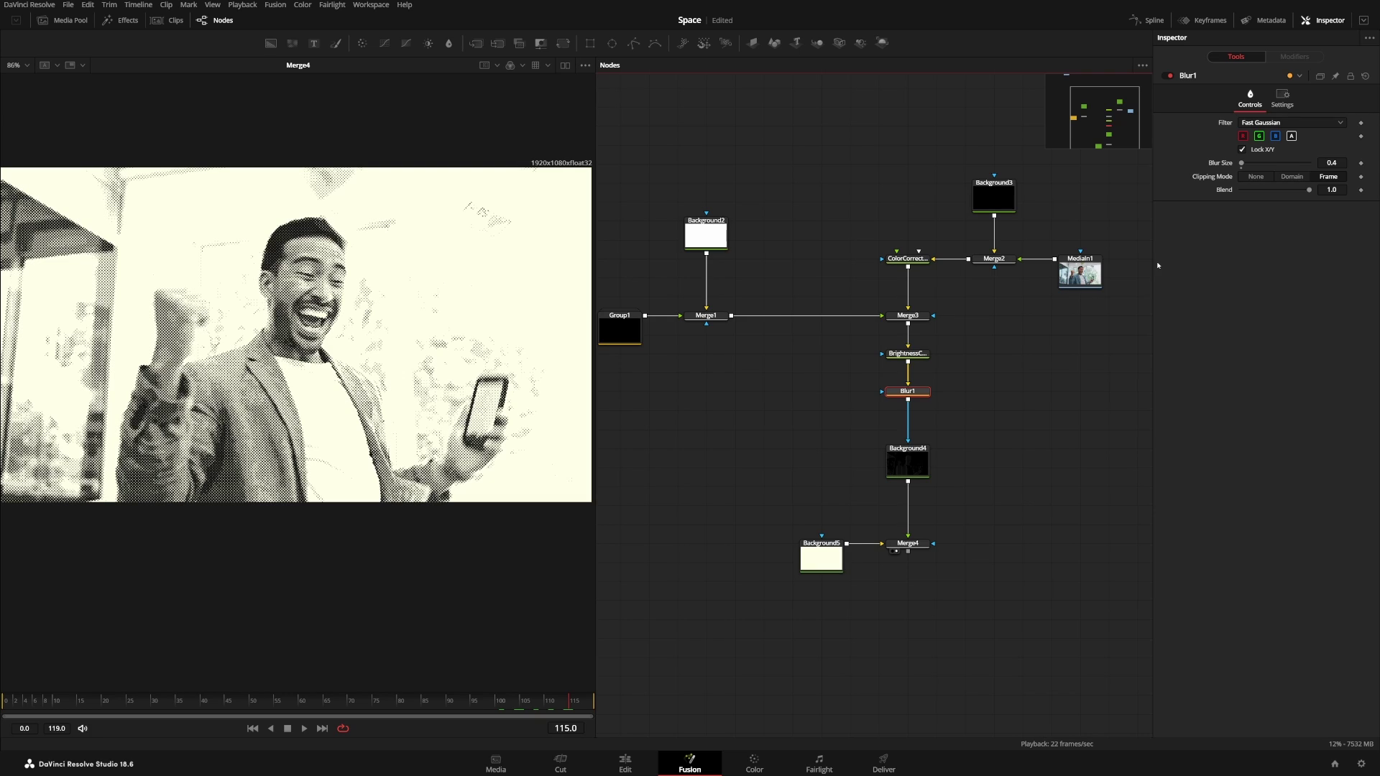
pyautogui.scroll(4, 394, 468)
pyautogui.scroll(-2, 394, 468)
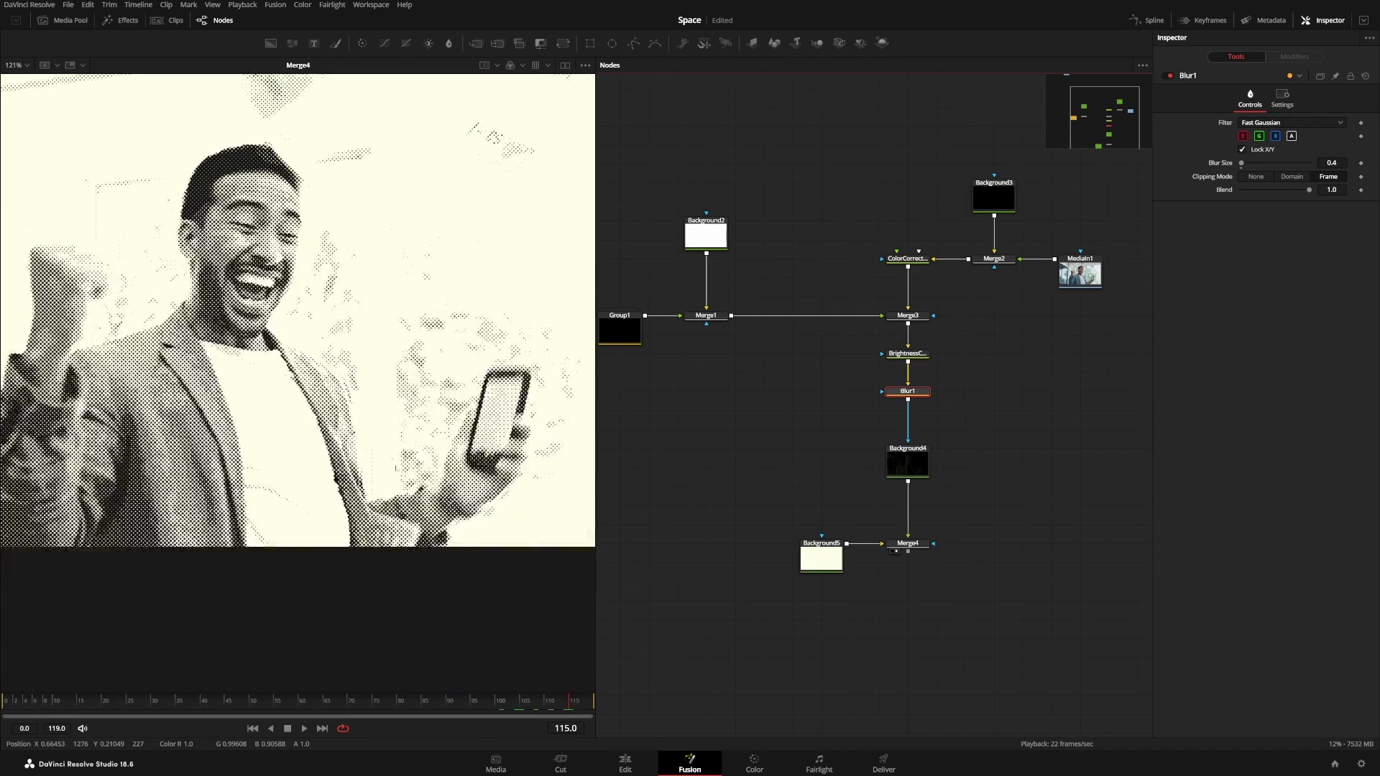
pyautogui.moveTo(395, 467); pyautogui.dragTo(310, 406)
pyautogui.scroll(4, 417, 411)
pyautogui.scroll(-4, 417, 411)
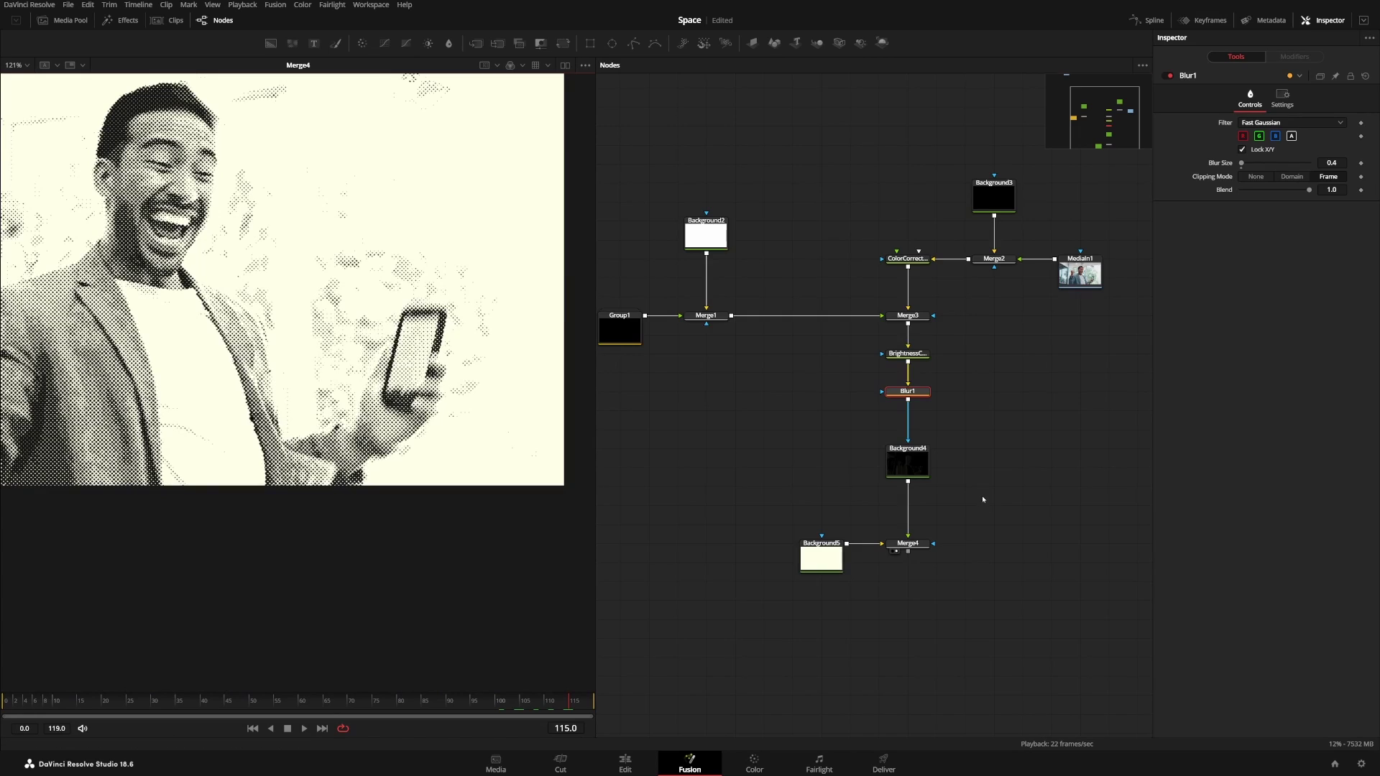
# Step: Show Merge2's colour footage in the viewer
pyautogui.click(982, 499)
pyautogui.moveTo(1027, 397); pyautogui.dragTo(968, 384)
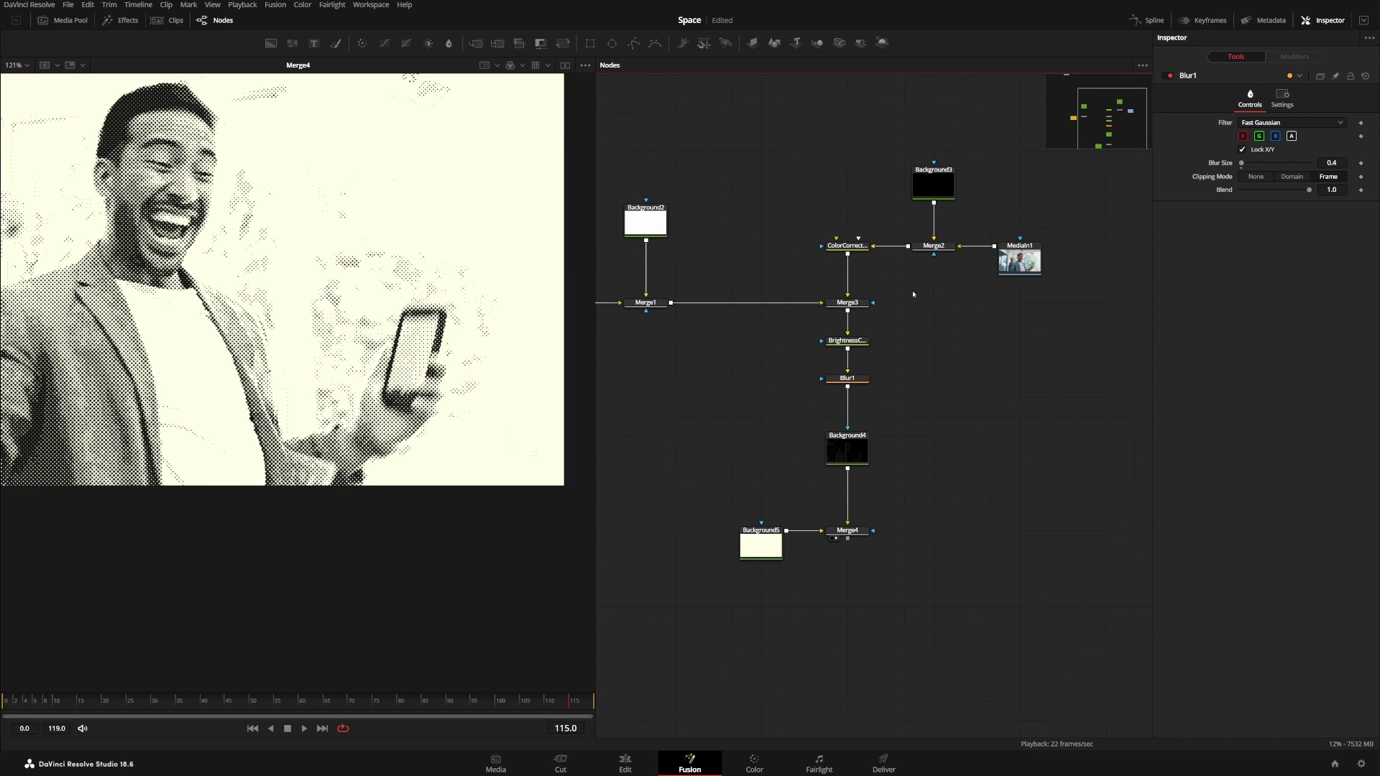
pyautogui.click(931, 248)
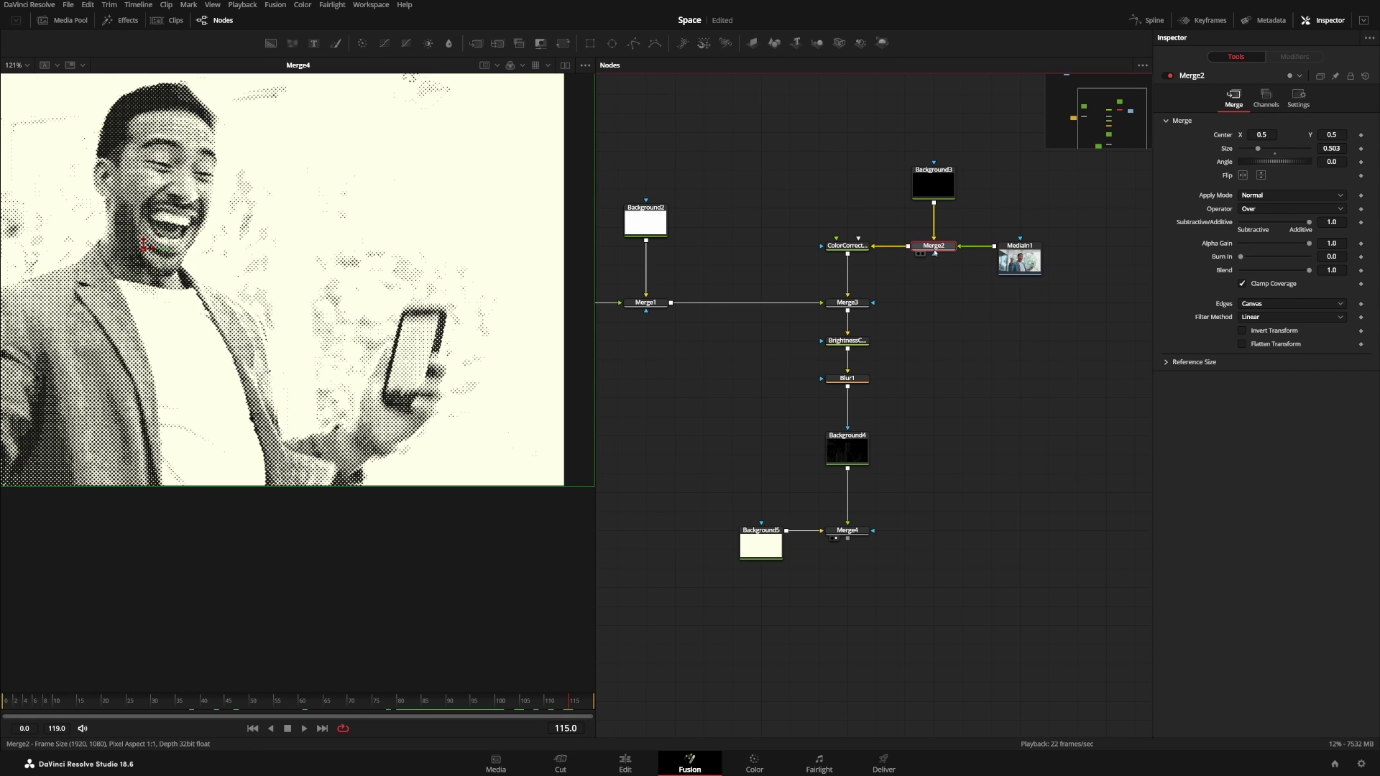
pyautogui.moveTo(934, 252); pyautogui.dragTo(287, 252)
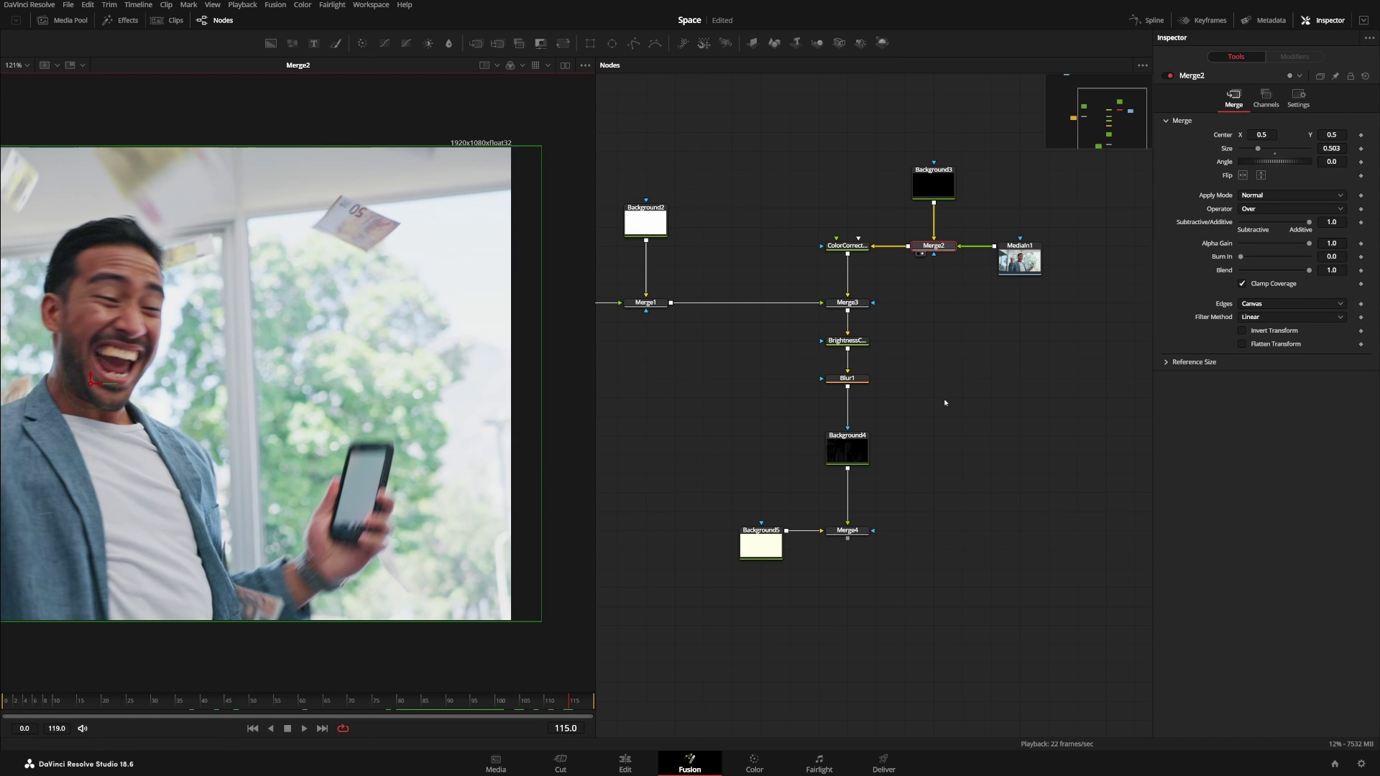
# Step: Add a Magic Mask node, detach it, and keep Merge2 wired to the colour corrector
pyautogui.hotkey('shift', 'space')
pyautogui.write('bac')
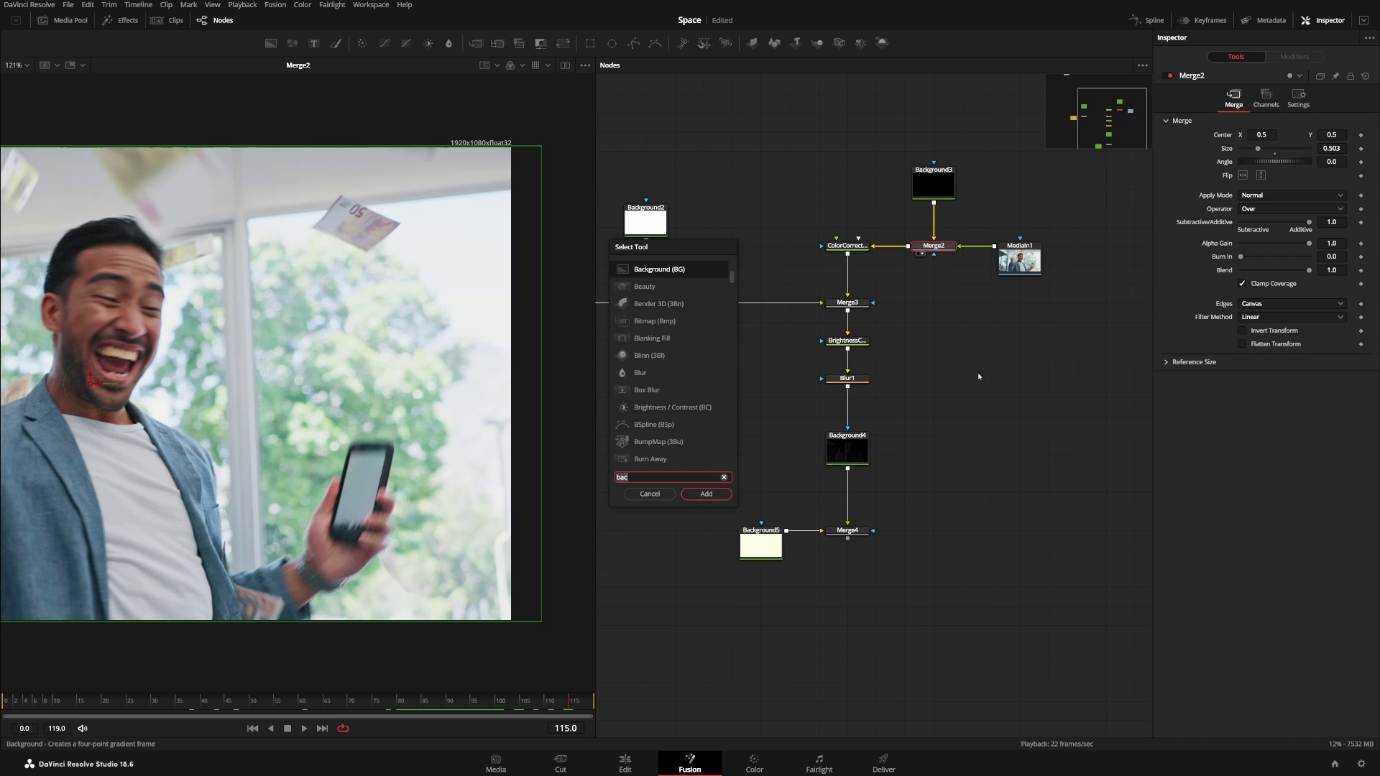
pyautogui.press('BackSpace')
pyautogui.press('BackSpace')
pyautogui.press('BackSpace')
pyautogui.write('ma')
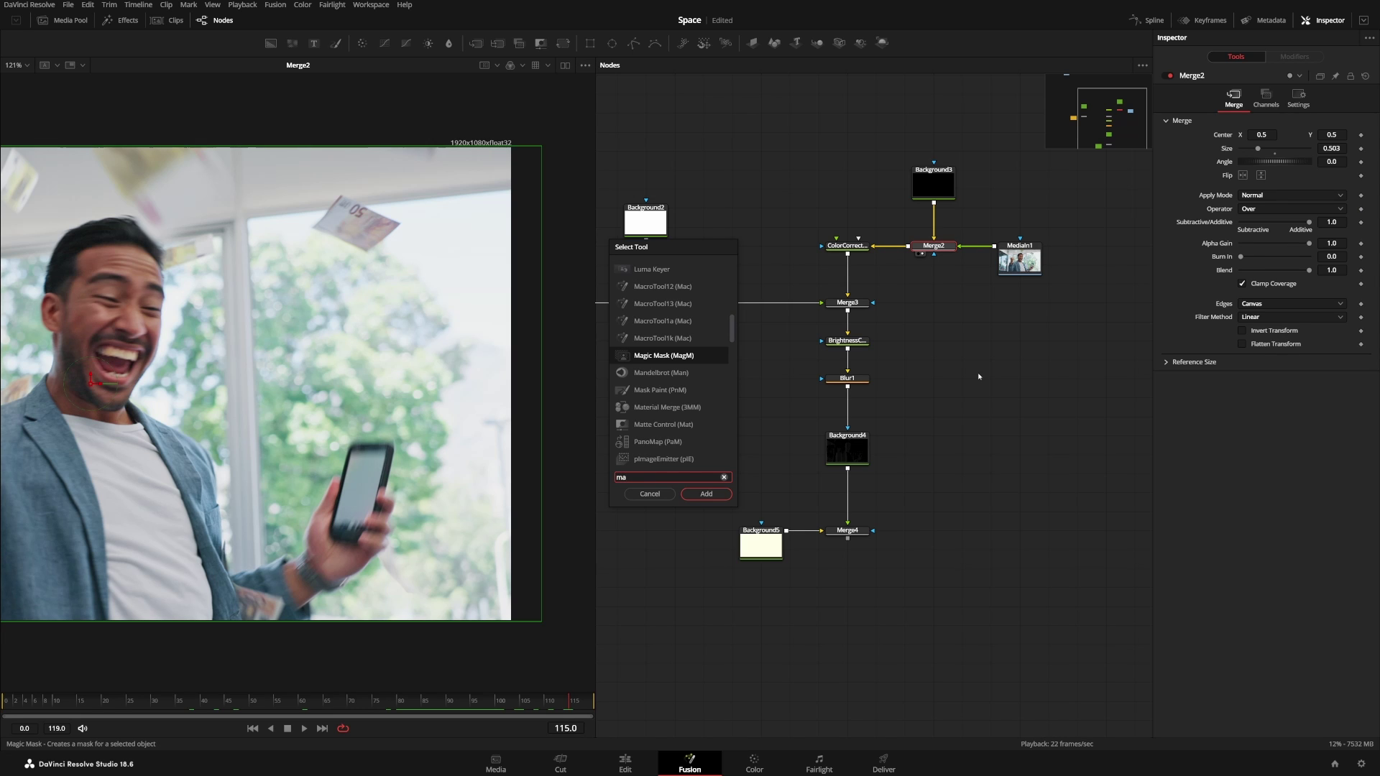
pyautogui.press('Return')
pyautogui.moveTo(873, 246); pyautogui.dragTo(821, 248)
pyautogui.click(859, 262)
pyautogui.moveTo(814, 248); pyautogui.dragTo(842, 255)
pyautogui.click(963, 359)
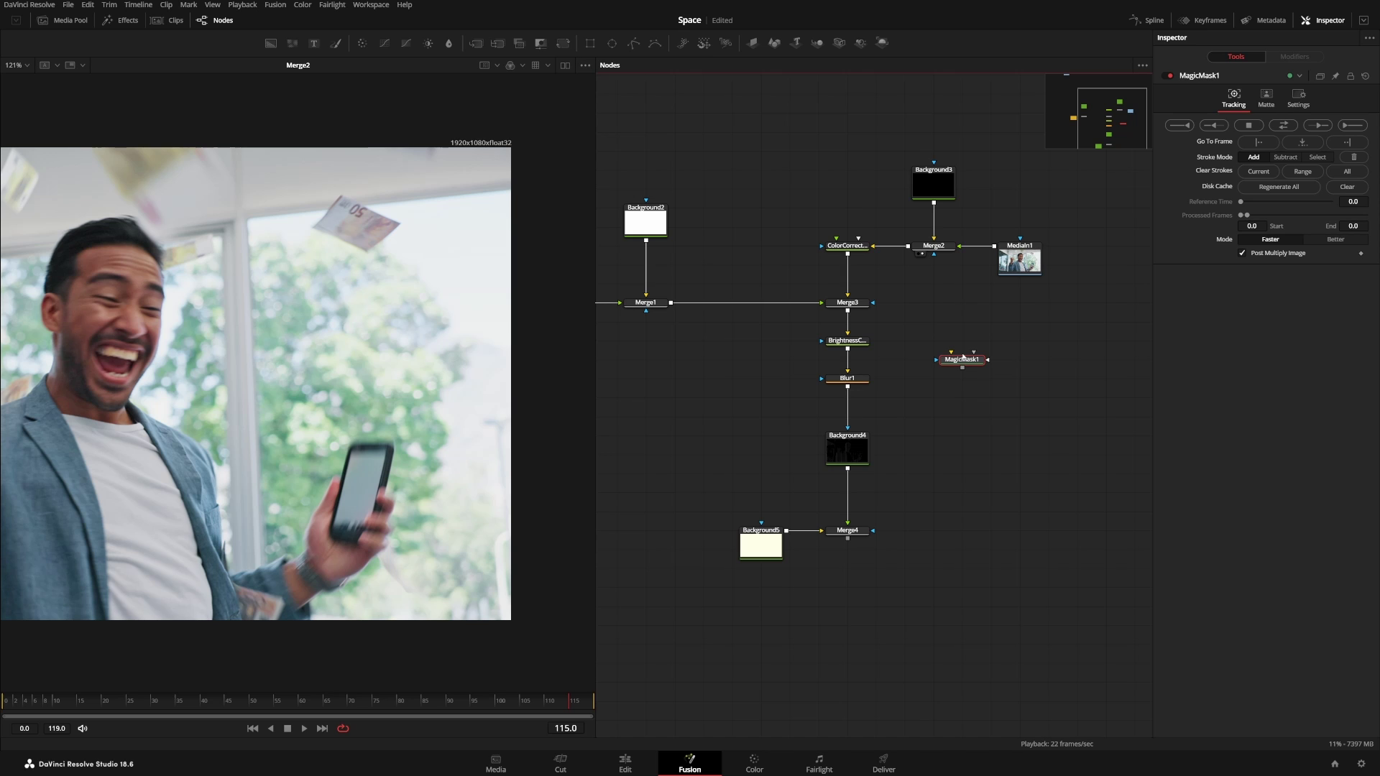
# Step: Add a Polygon mask and place points down the man's head to the chin
pyautogui.moveTo(636, 44); pyautogui.dragTo(963, 486)
pyautogui.scroll(-3, 228, 358)
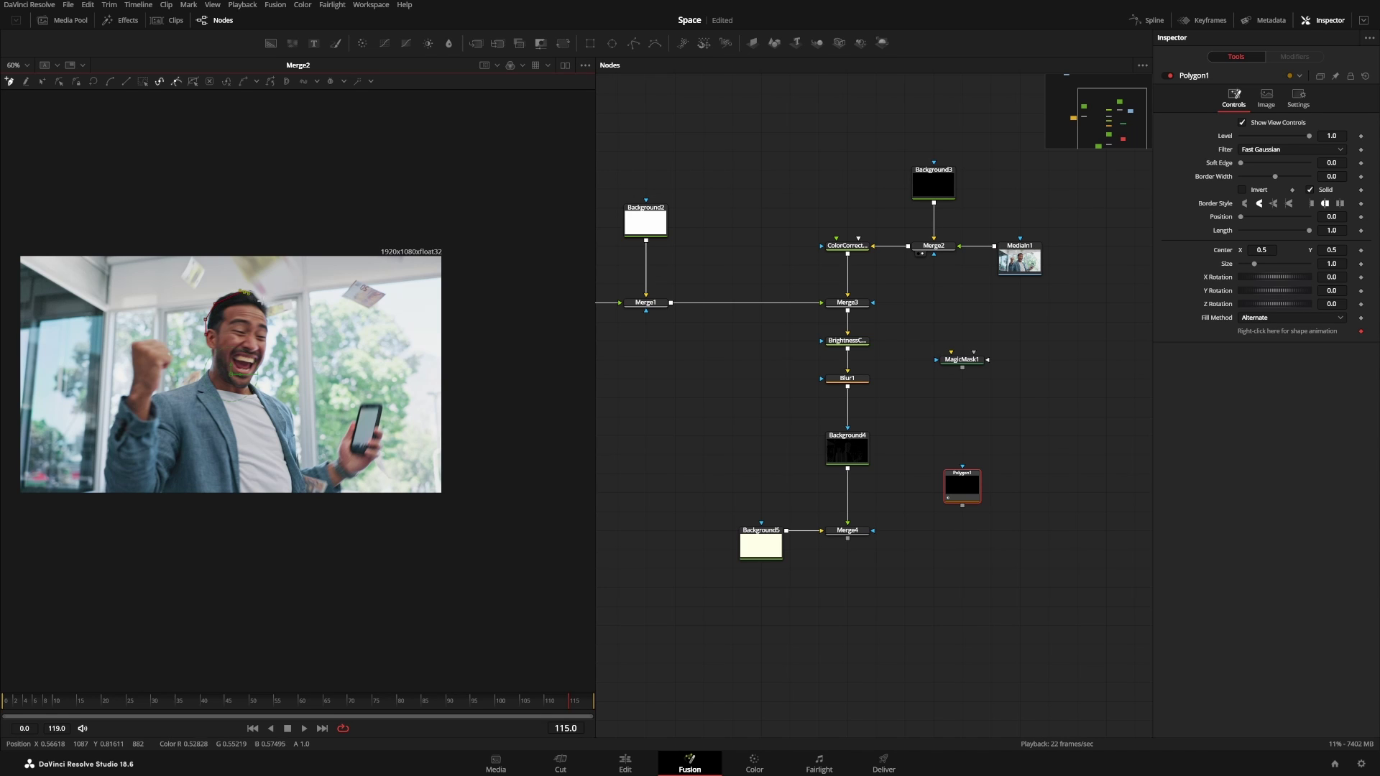
pyautogui.click(265, 303)
pyautogui.click(267, 329)
pyautogui.click(265, 374)
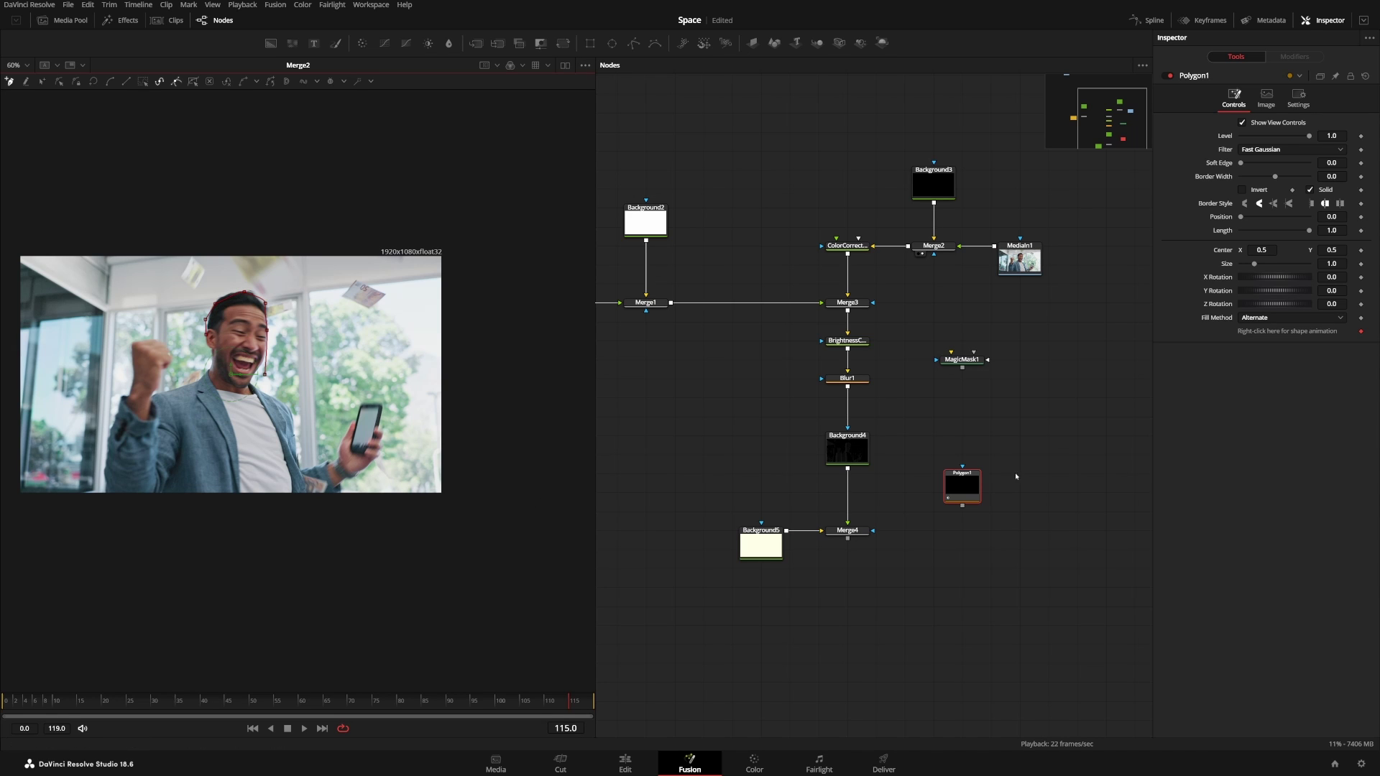
# Step: Delete Polygon1, feed Merge2 into MagicMask1, and paint an Add stroke over the man
pyautogui.press('Delete')
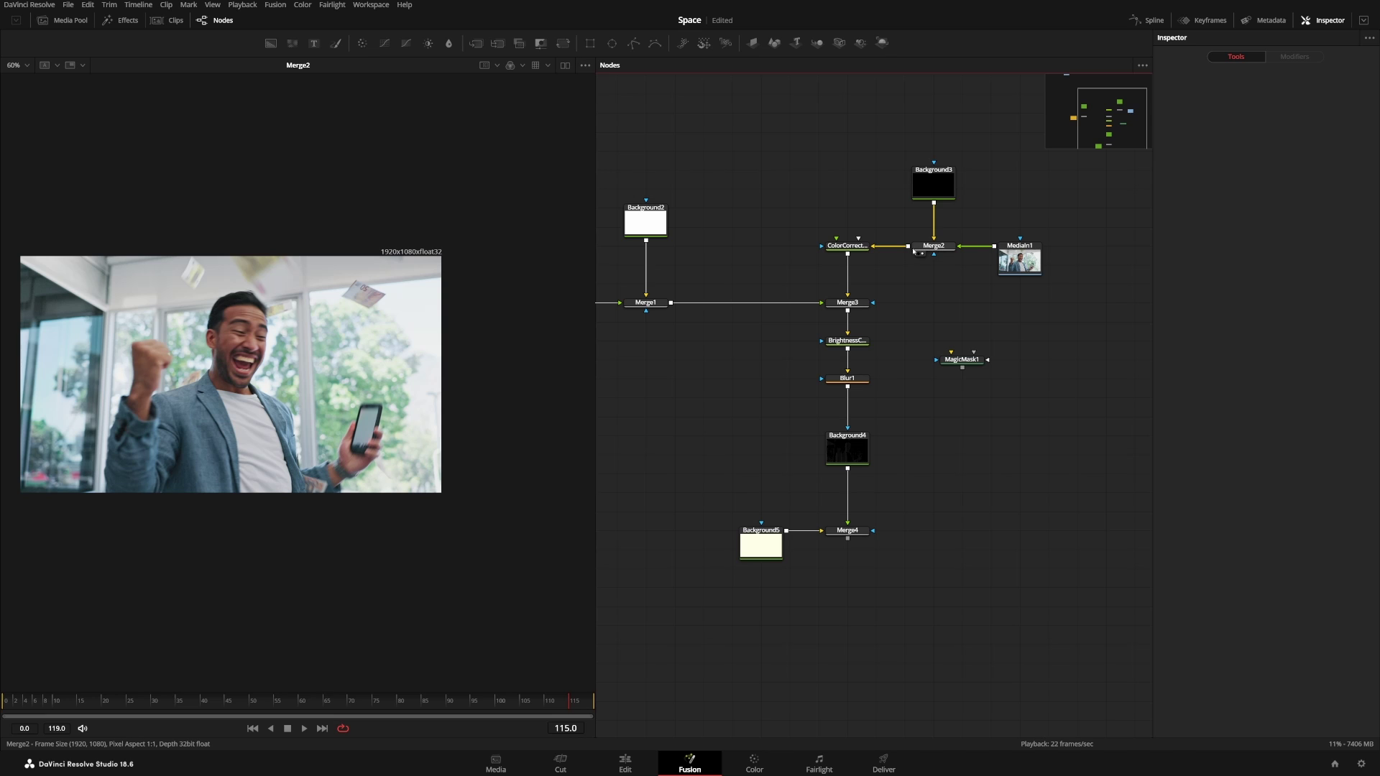
pyautogui.moveTo(913, 251); pyautogui.dragTo(518, 327)
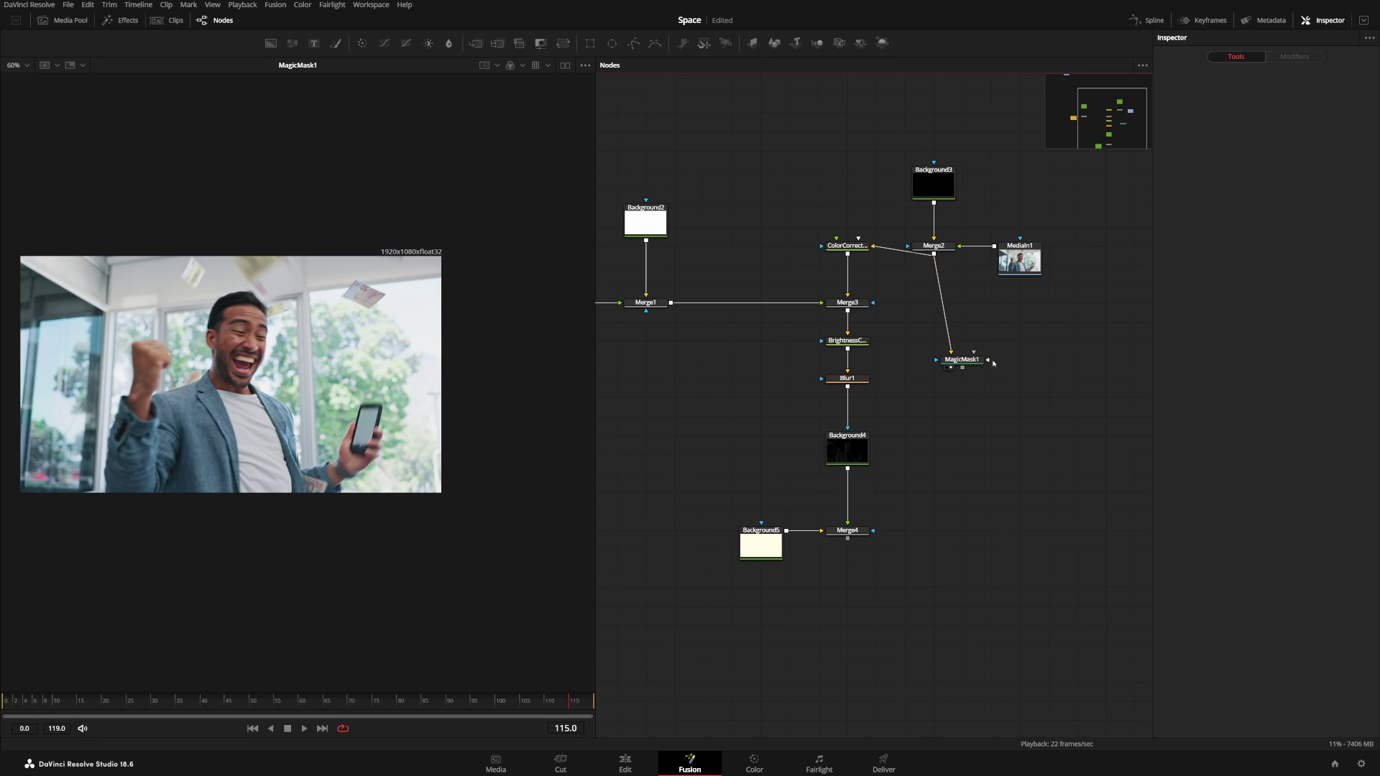
pyautogui.click(963, 360)
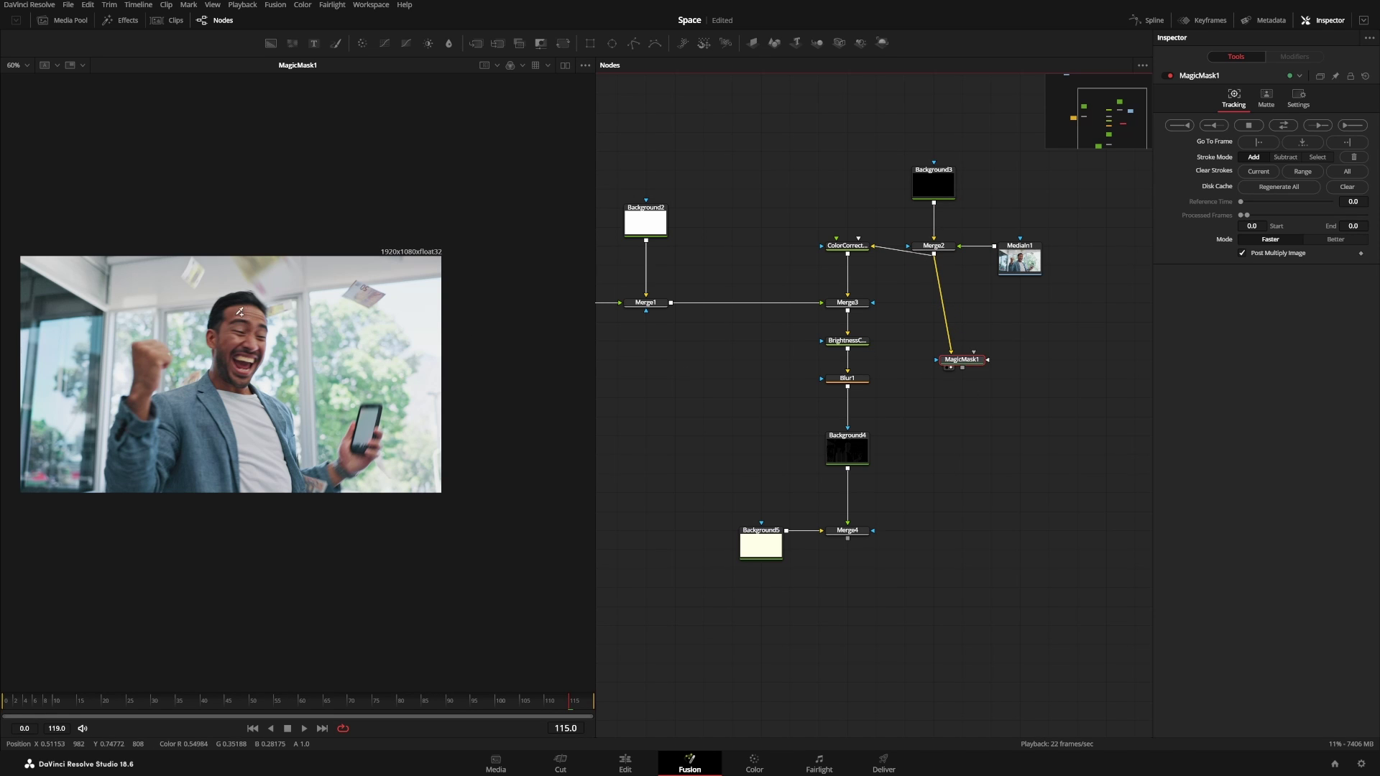
pyautogui.moveTo(237, 310)
pyautogui.mouseDown()
pyautogui.moveTo(256, 344)
pyautogui.moveTo(166, 438)
pyautogui.moveTo(144, 408)
pyautogui.moveTo(155, 355)
pyautogui.moveTo(140, 457)
pyautogui.moveTo(253, 434)
pyautogui.moveTo(295, 476)
pyautogui.moveTo(335, 476)
pyautogui.moveTo(371, 417)
pyautogui.moveTo(327, 478)
pyautogui.moveTo(169, 480)
pyautogui.moveTo(267, 465)
pyautogui.moveTo(230, 427)
pyautogui.mouseUp()
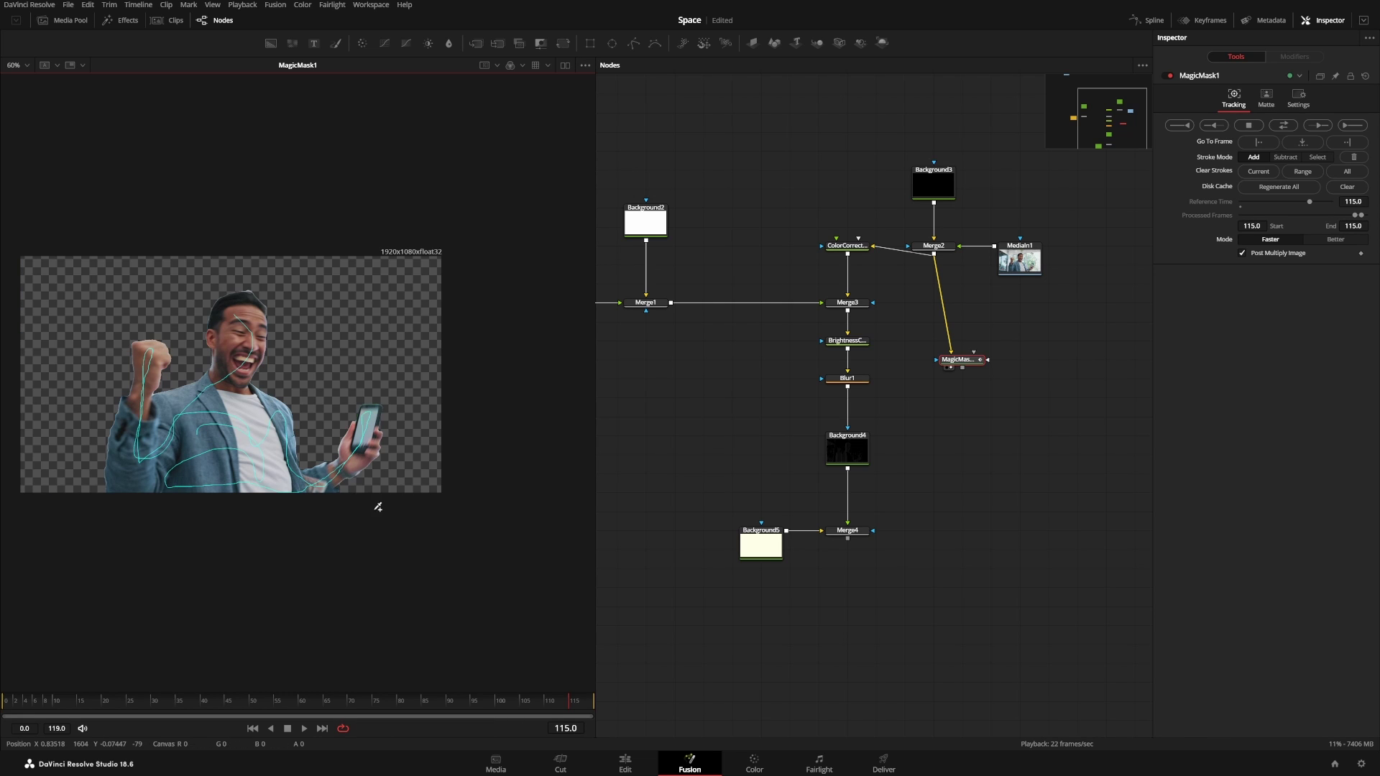
pyautogui.click(964, 369)
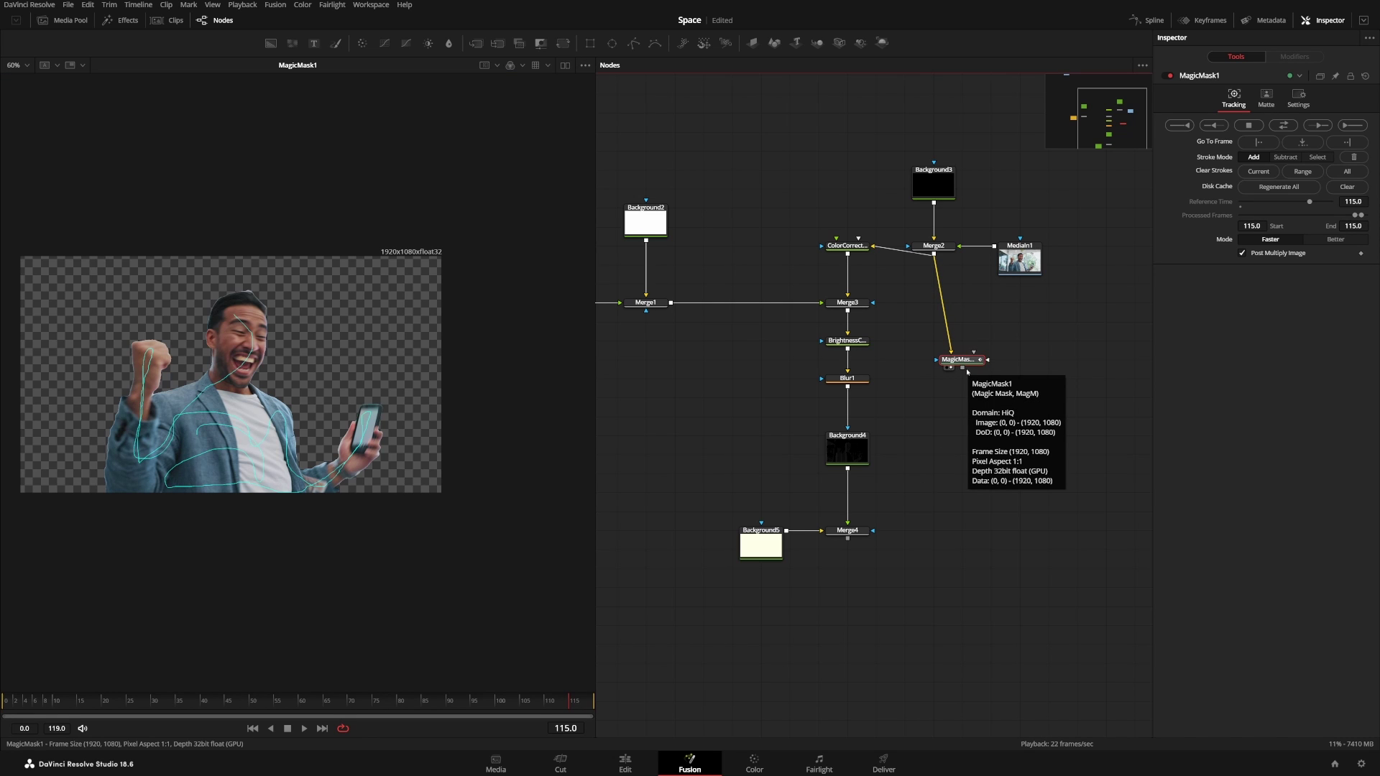
pyautogui.click(917, 447)
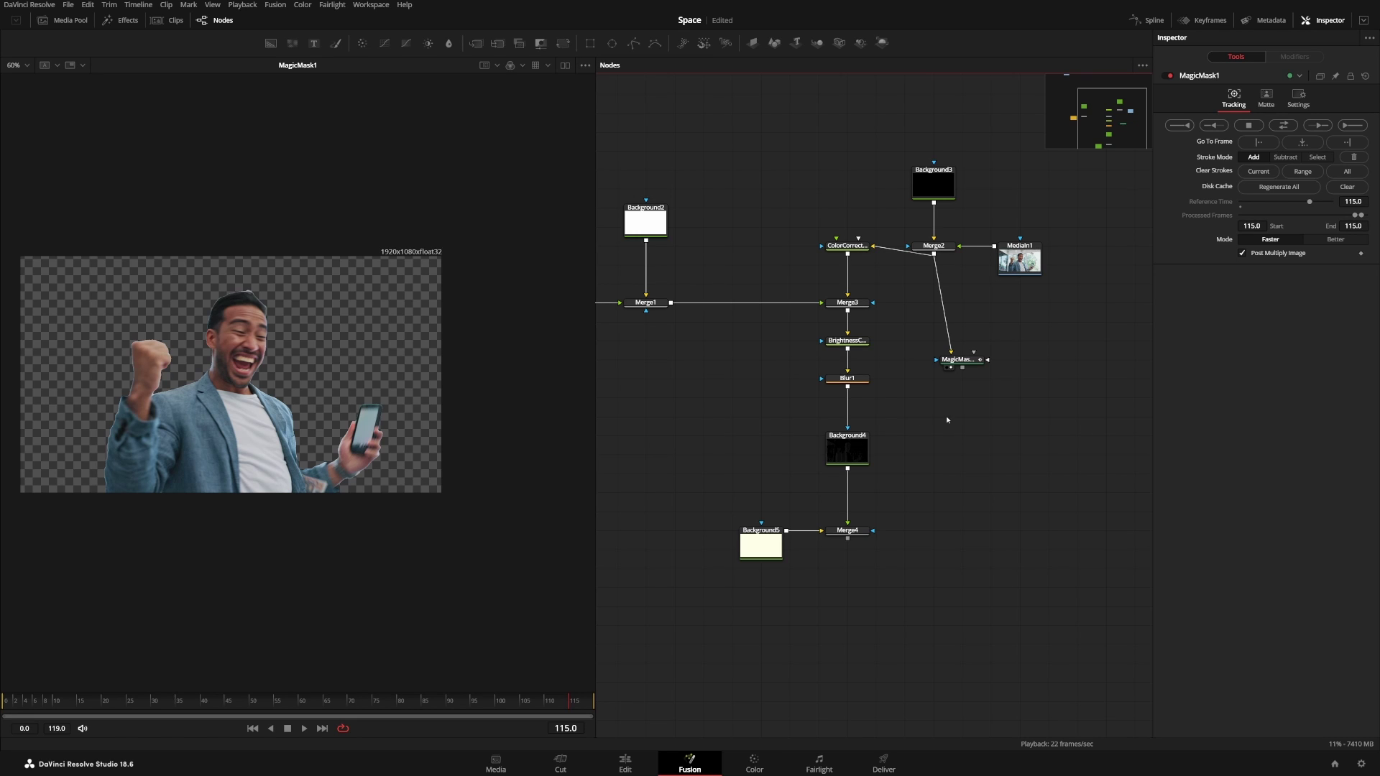
# Step: Add a Bitmap node fed by MagicMask1 and show its white-on-black matte in the viewer
pyautogui.hotkey('shift', 'space')
pyautogui.write('bitmap')
pyautogui.press('Return')
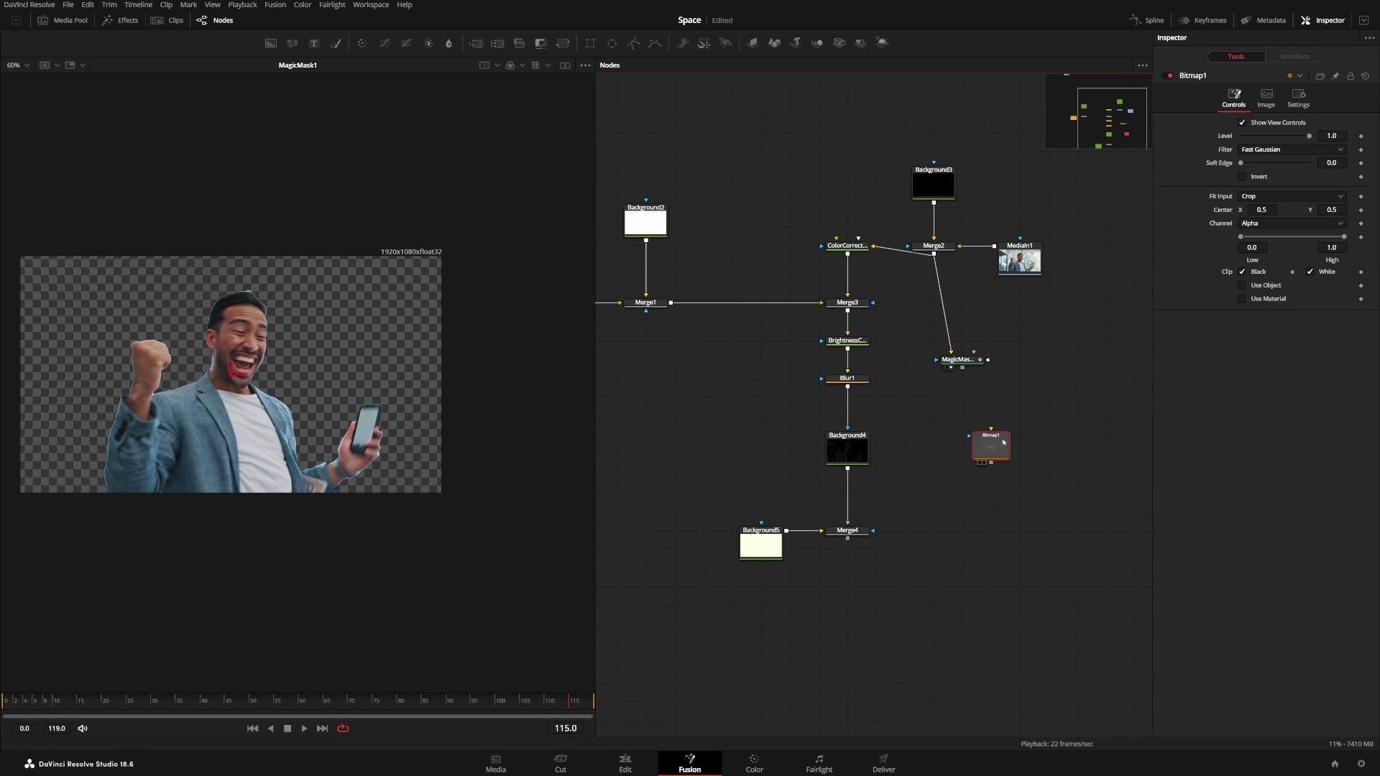
pyautogui.moveTo(962, 369); pyautogui.dragTo(963, 411)
pyautogui.press('1')
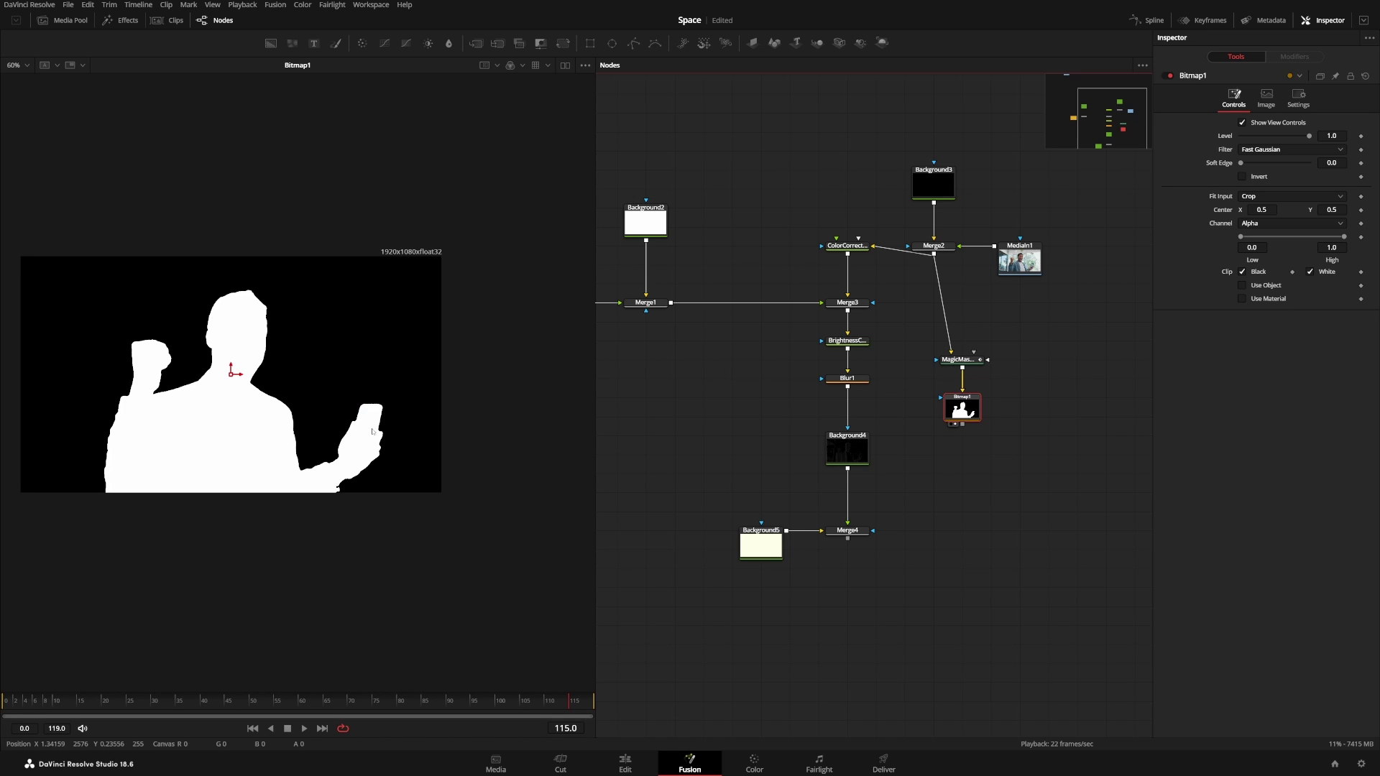
# Step: Save the matte frame as mask.raw in Fusion Raw (*.raw) format
pyautogui.rightClick(245, 414)
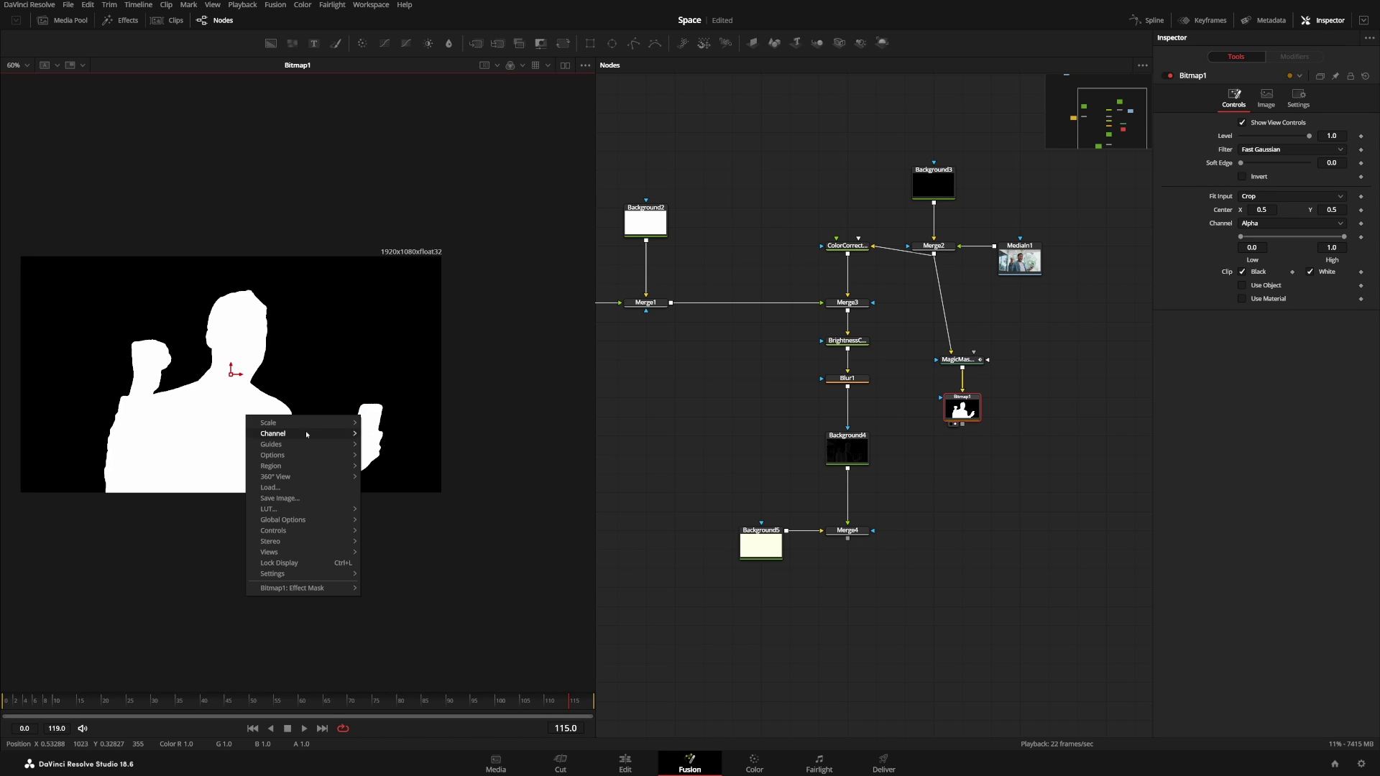
pyautogui.click(307, 502)
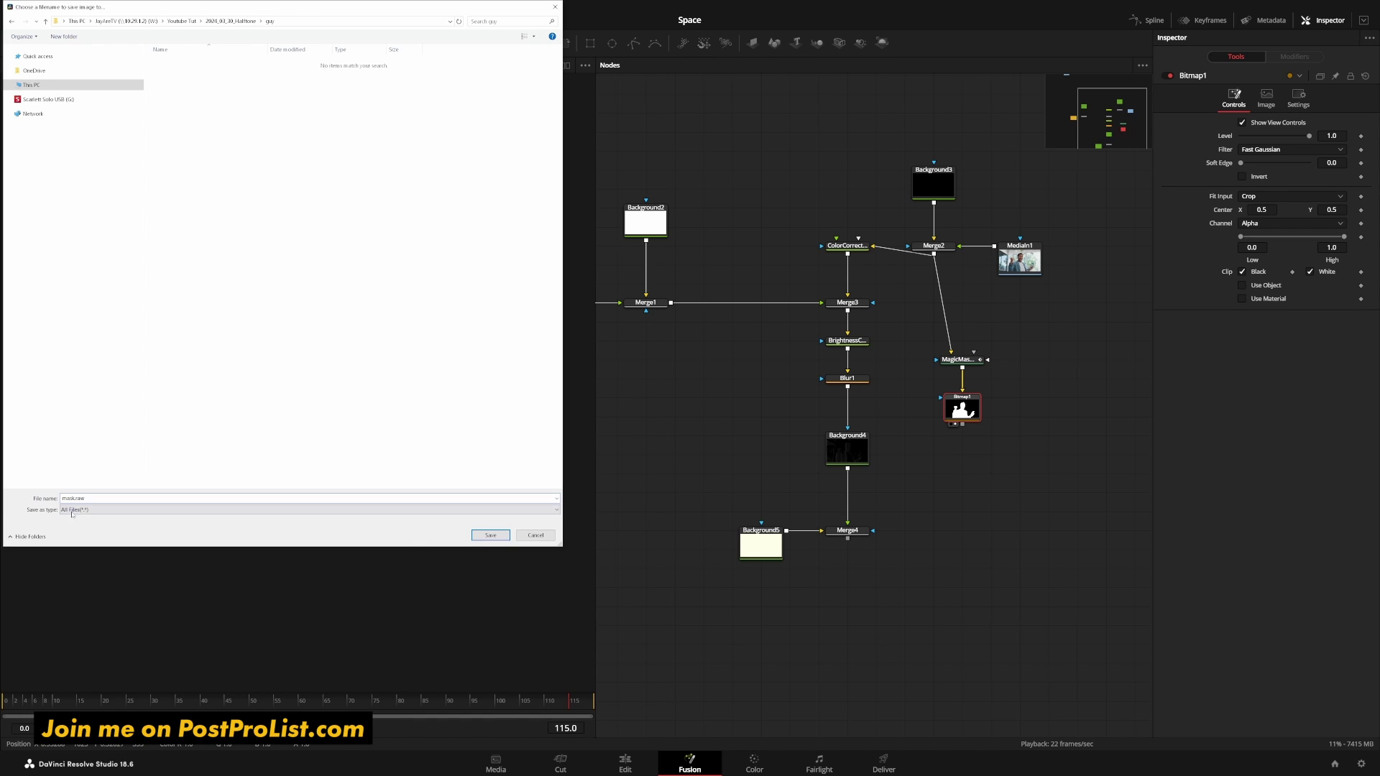
pyautogui.click(72, 510)
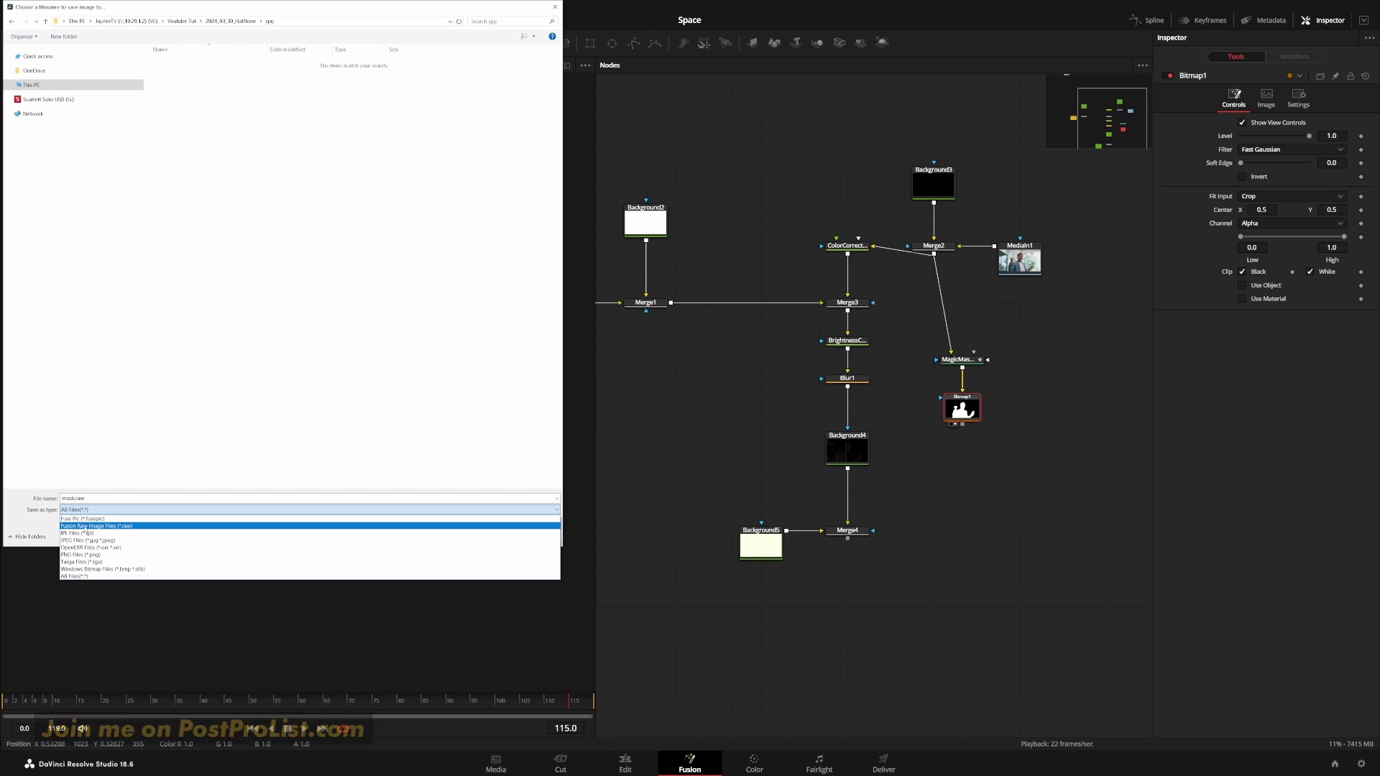
pyautogui.click(90, 526)
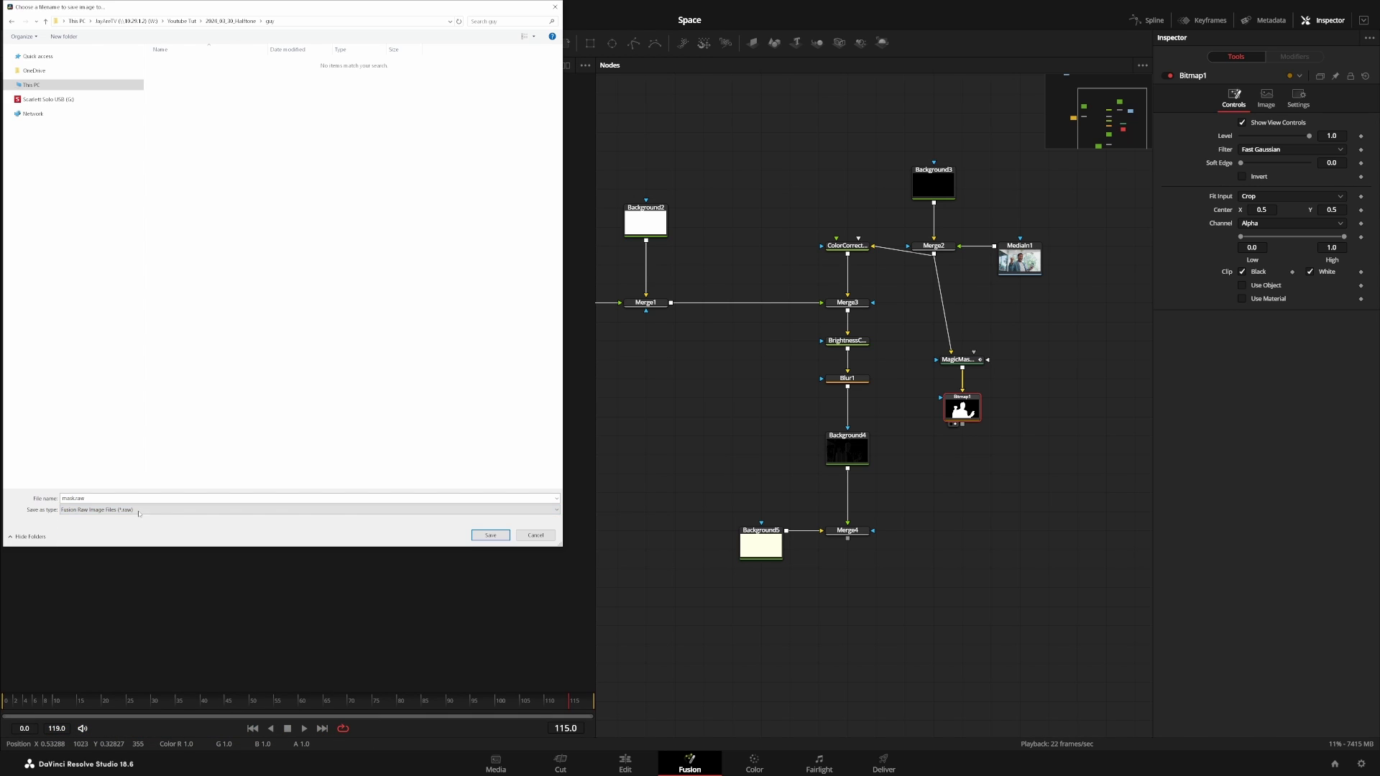
pyautogui.click(139, 513)
pyautogui.click(151, 510)
pyautogui.click(491, 536)
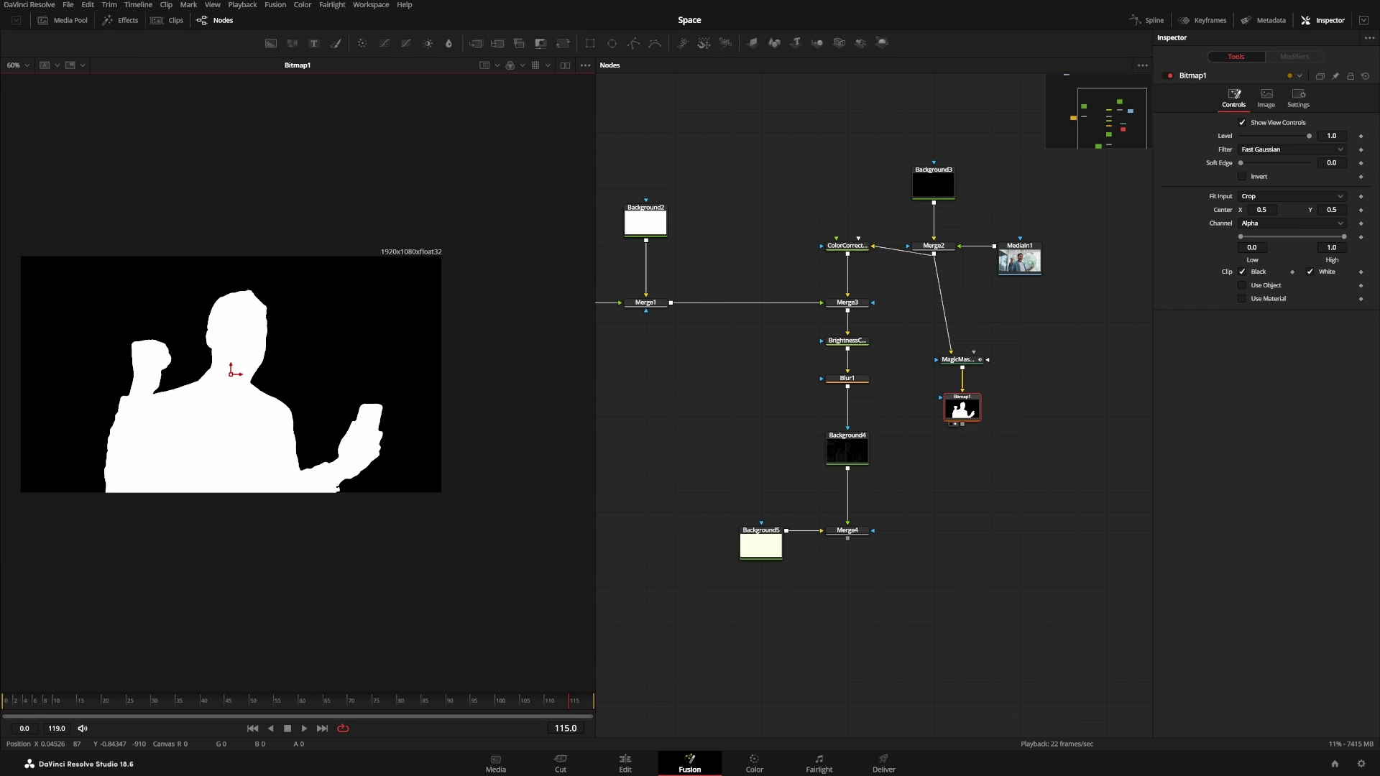
pyautogui.hotkey('alt', 'Tab')
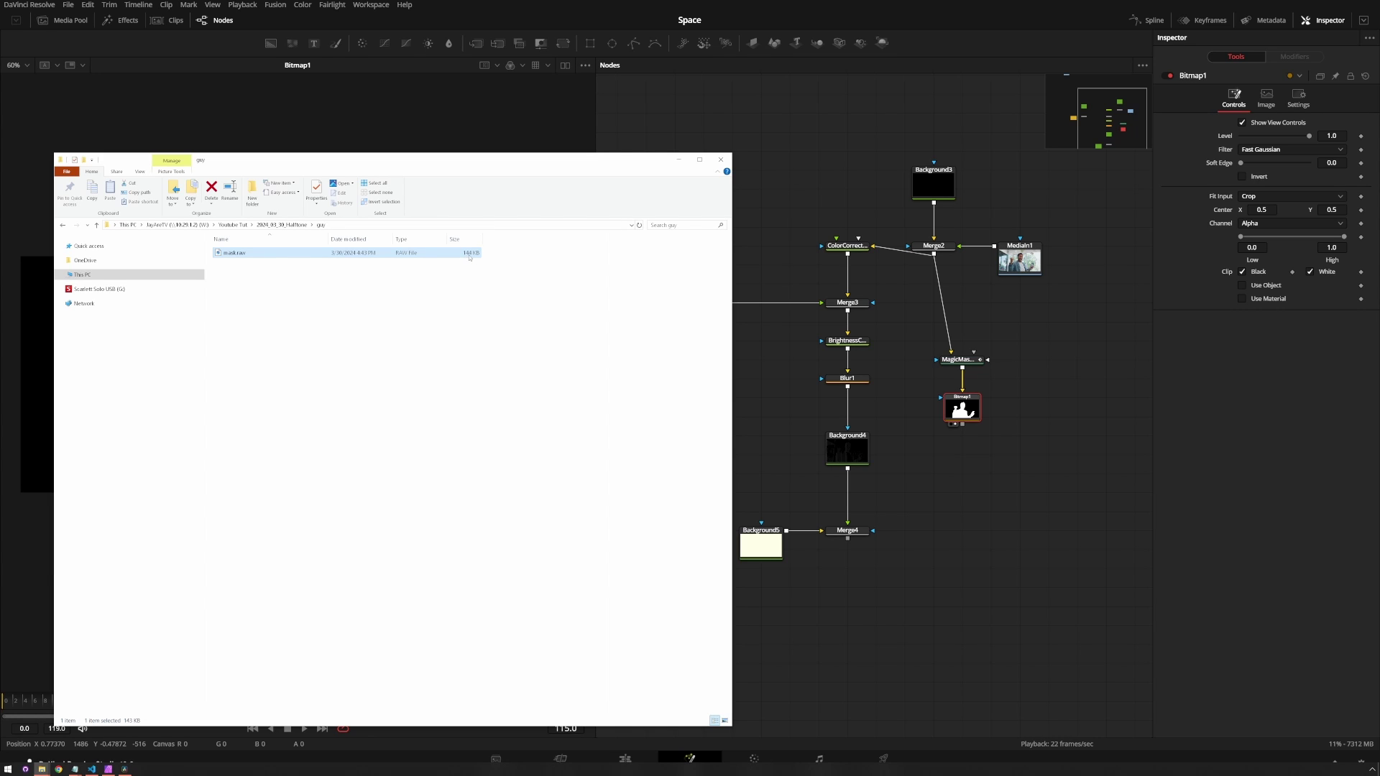
# Step: Drag mask.raw from Explorer into the node graph as a Loader beneath MagicMask1 and Bitmap1
pyautogui.moveTo(219, 255); pyautogui.dragTo(963, 331)
pyautogui.click(677, 159)
pyautogui.click(946, 328)
pyautogui.moveTo(963, 447); pyautogui.dragTo(962, 409)
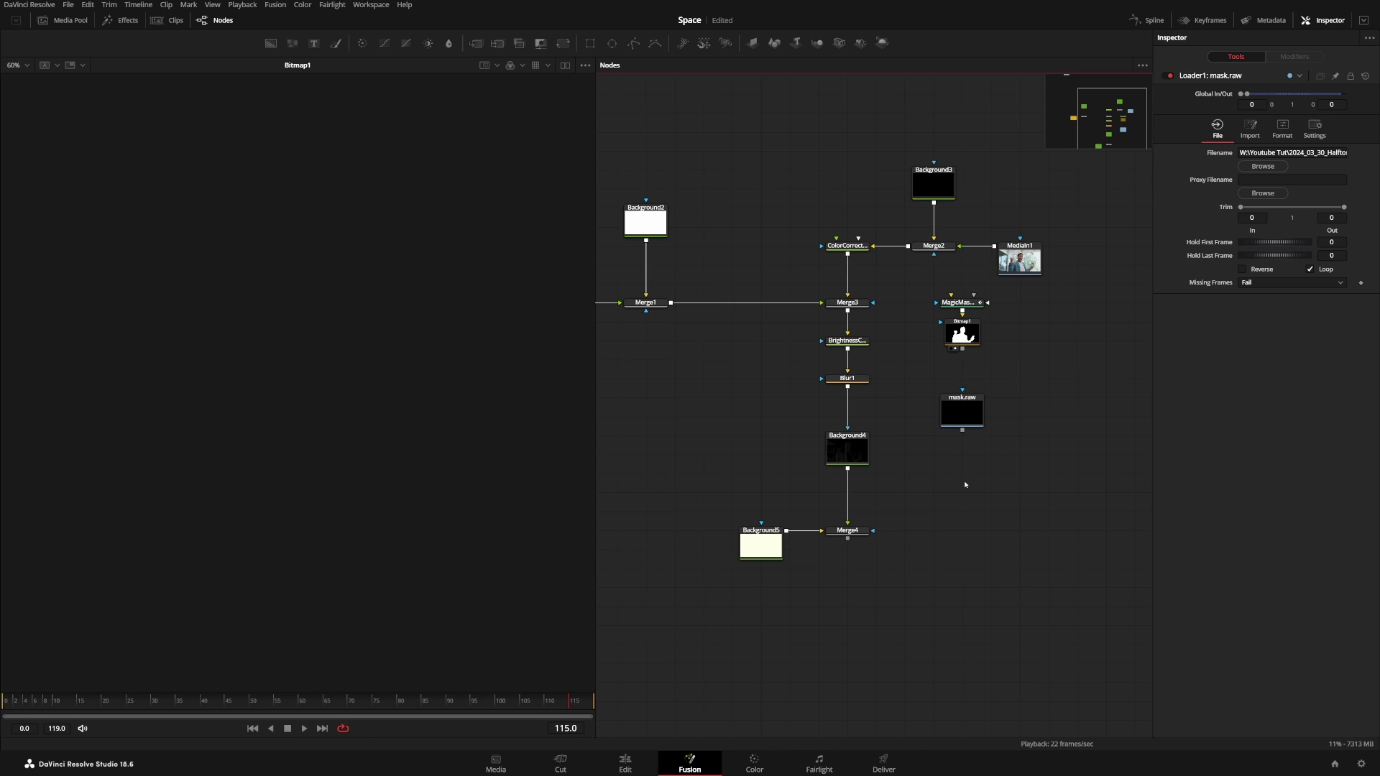
# Step: Add a red #ef4444 Background merged over the dark halftone as Merge5, feeding Merge4
pyautogui.moveTo(270, 43); pyautogui.dragTo(963, 487)
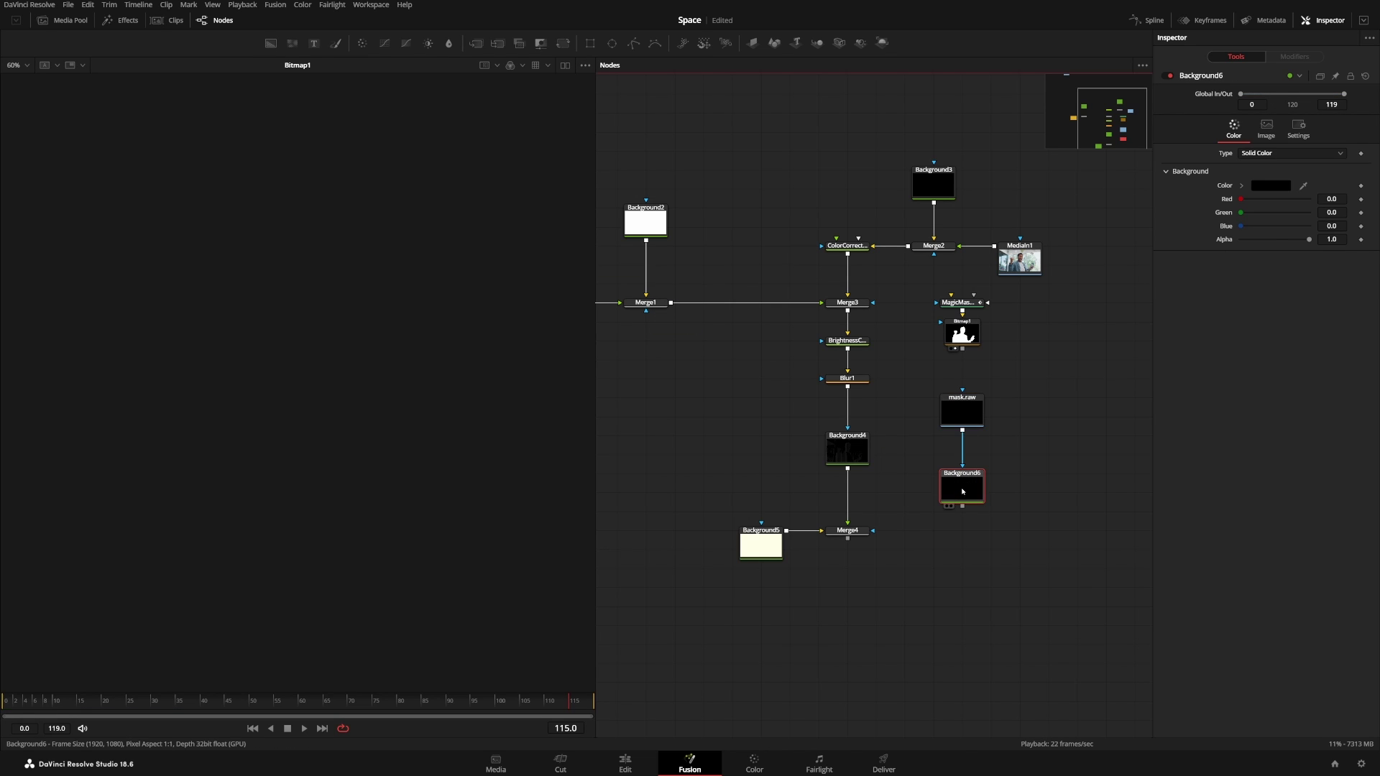
pyautogui.click(1274, 186)
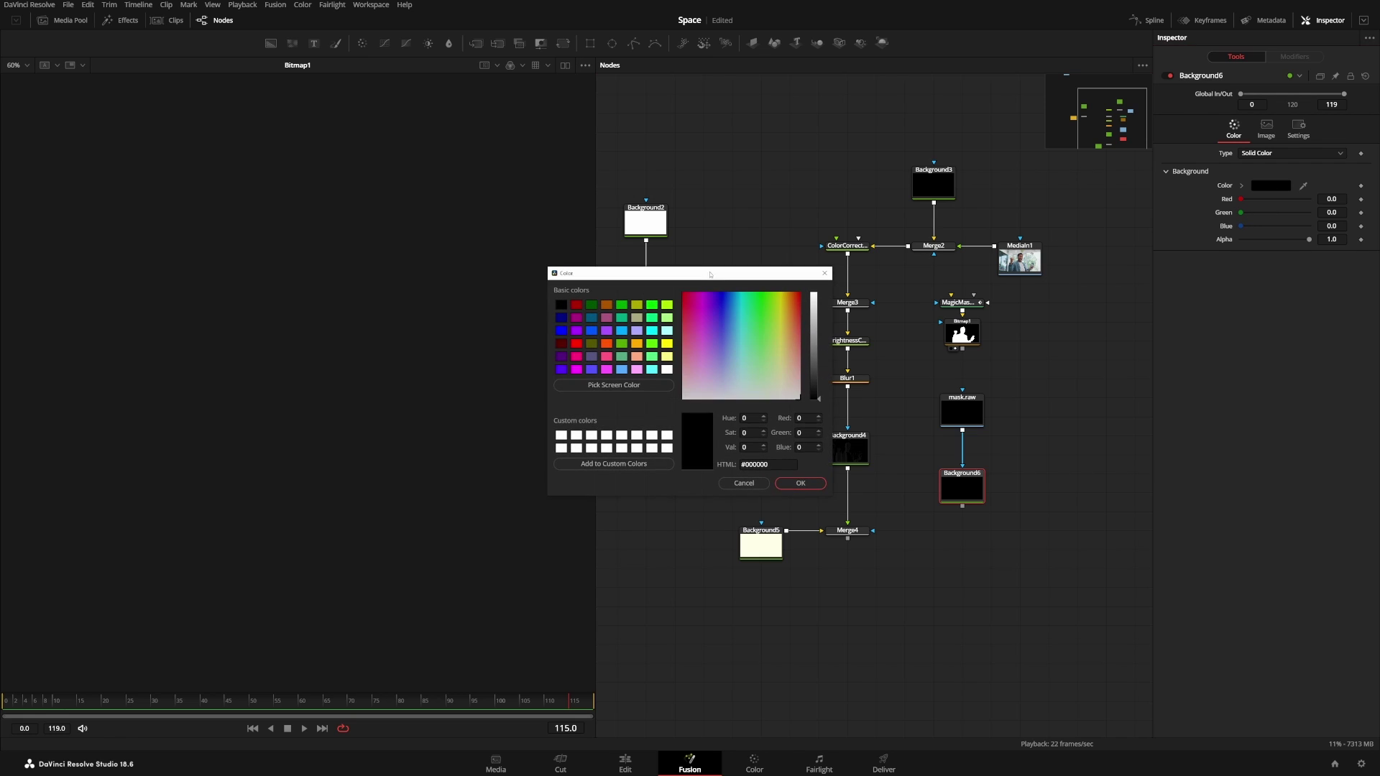
pyautogui.click(798, 323)
pyautogui.click(819, 301)
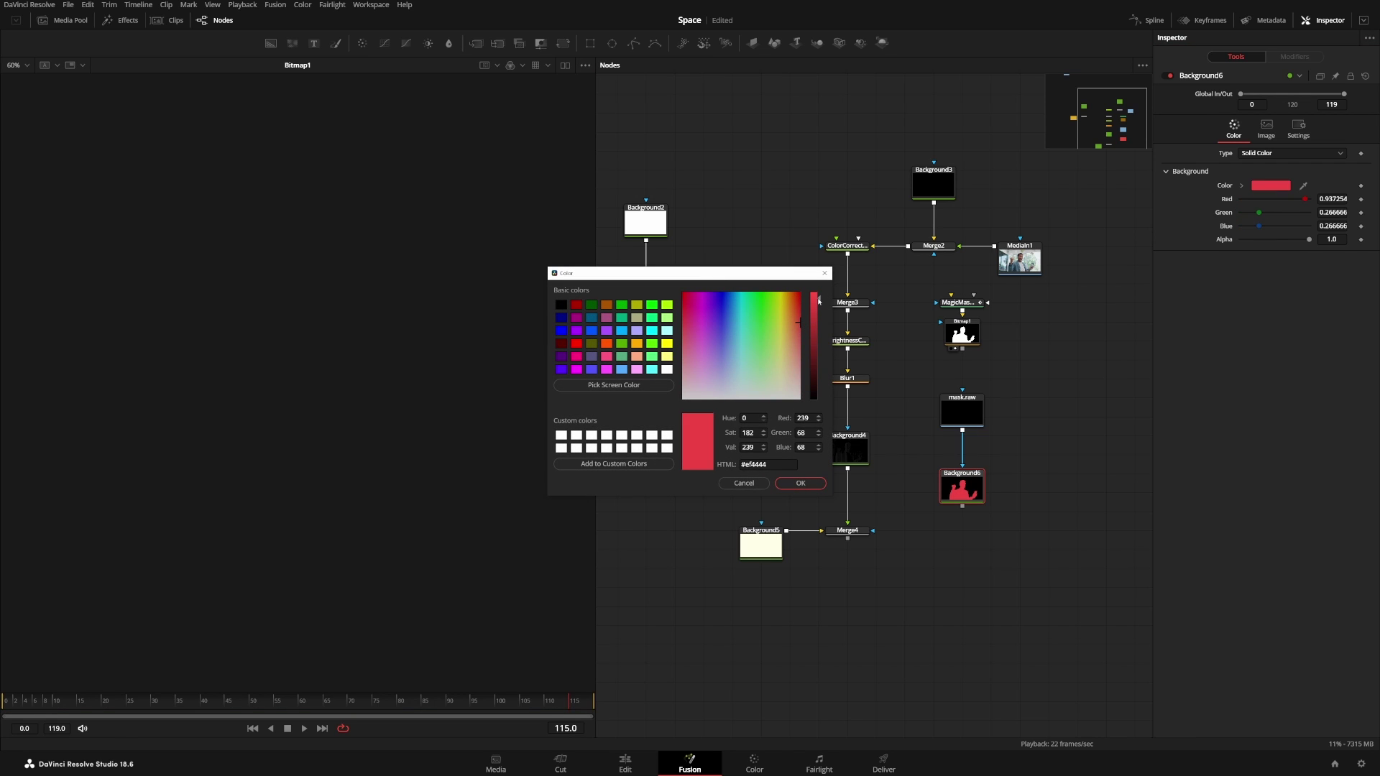
pyautogui.click(800, 483)
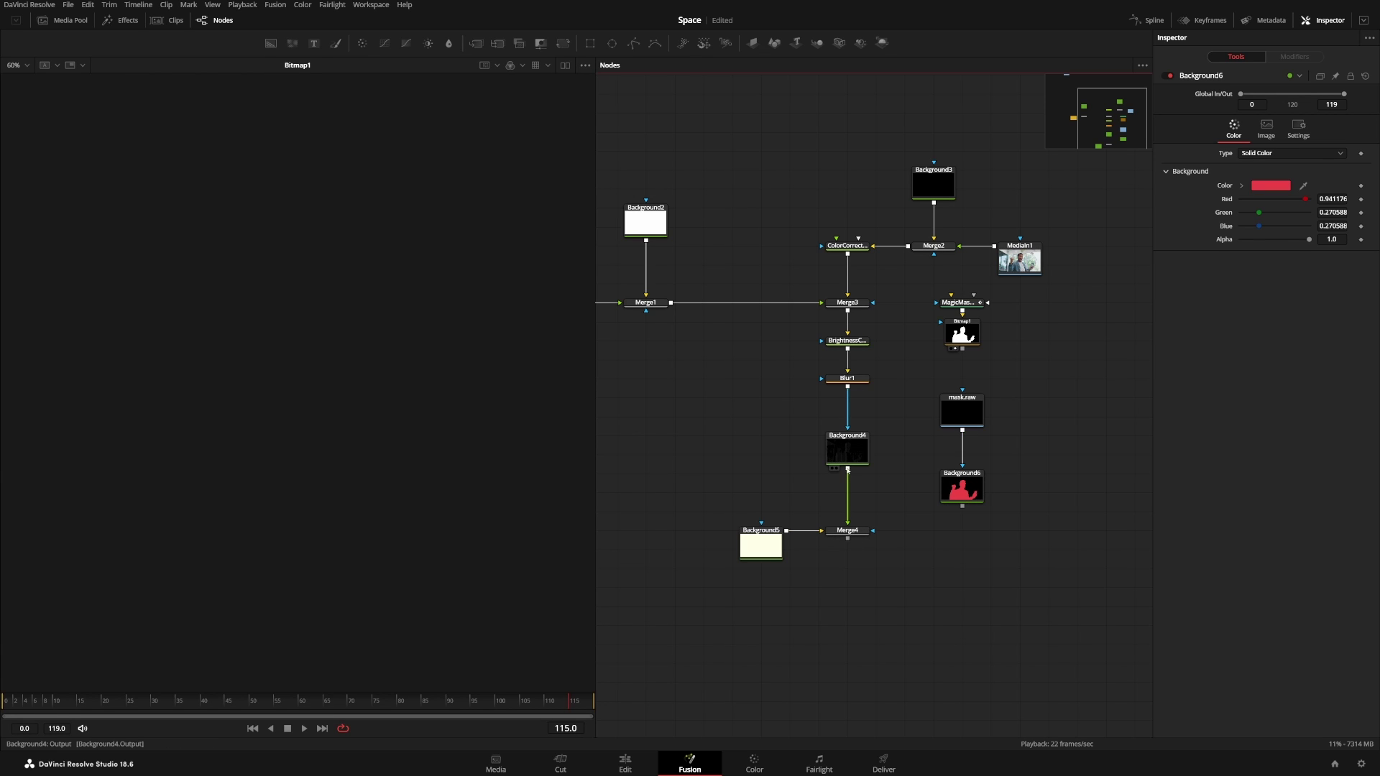
pyautogui.moveTo(847, 468); pyautogui.dragTo(847, 527)
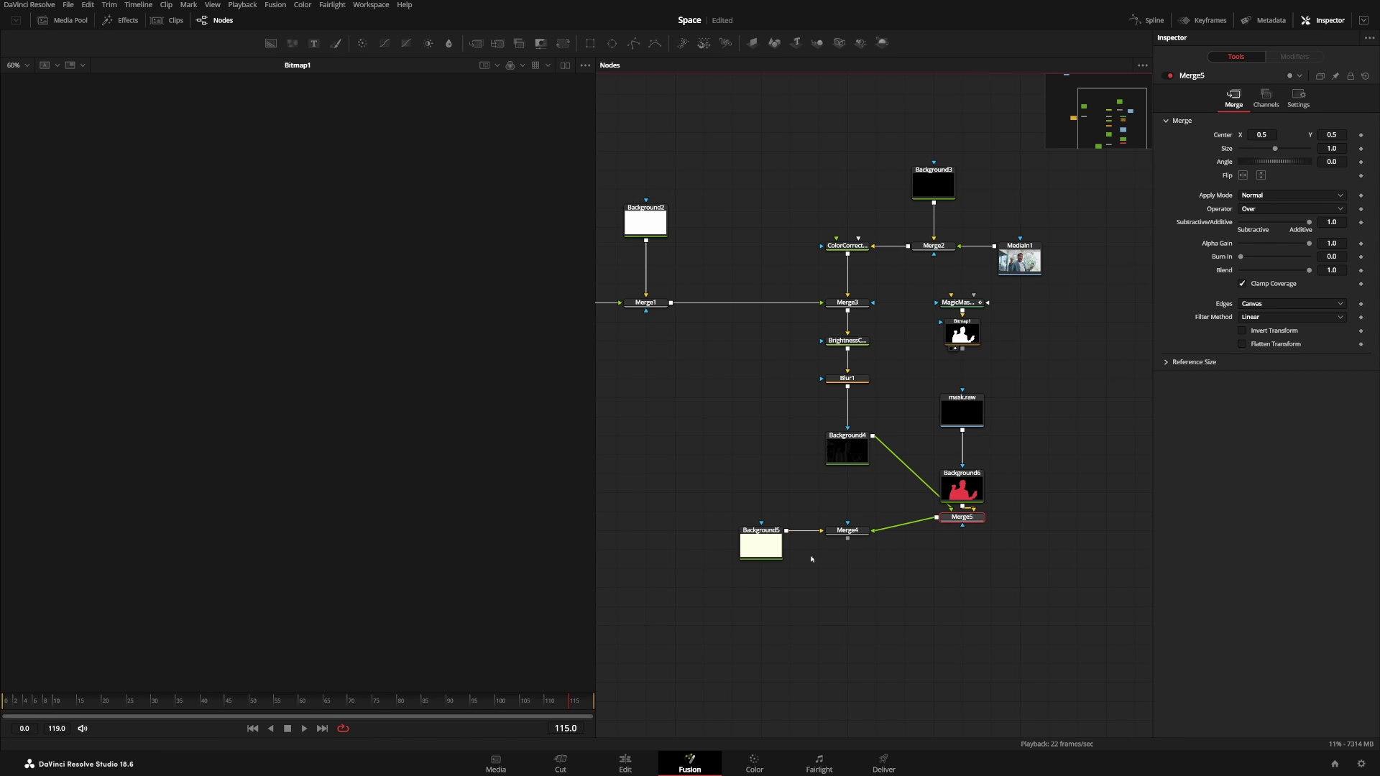
pyautogui.moveTo(728, 514); pyautogui.dragTo(994, 590)
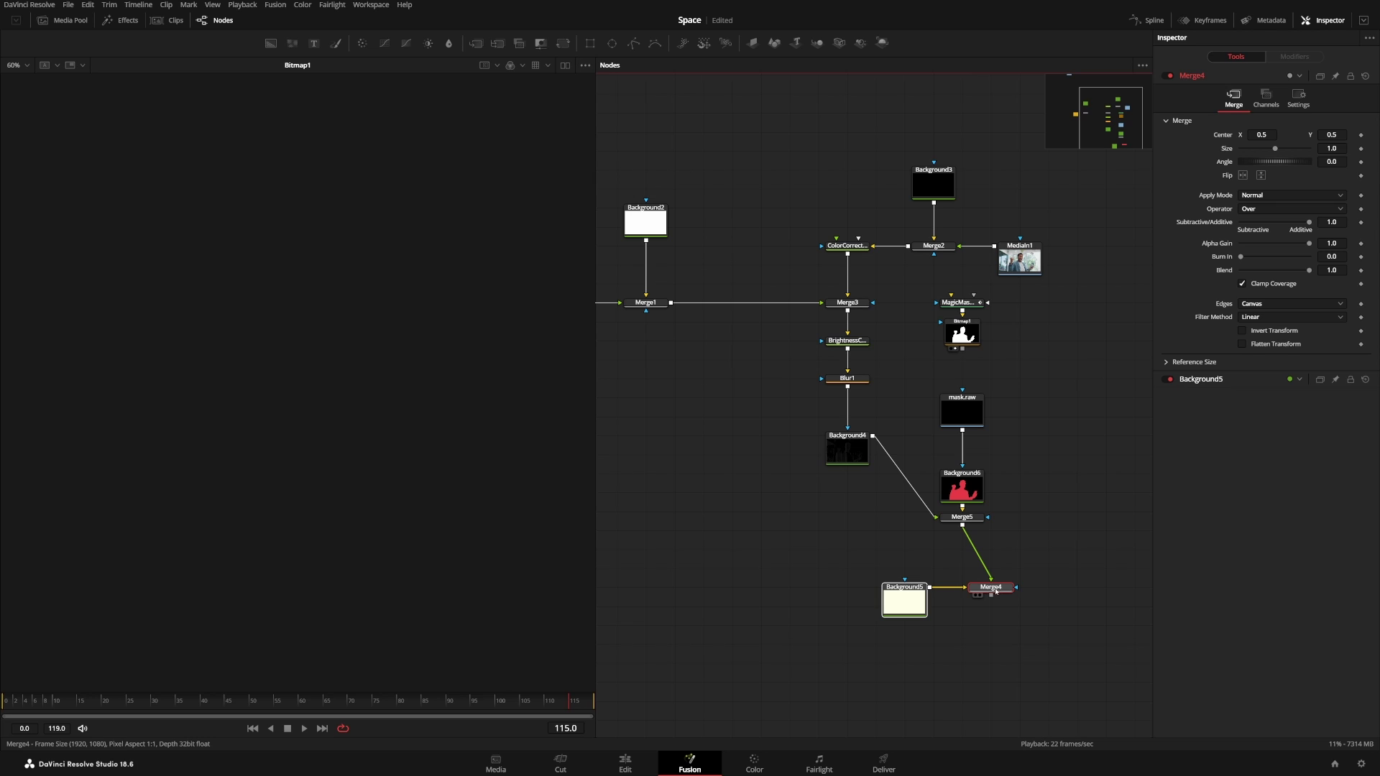
# Step: View Merge4 zoomed in, hide the Magic Mask strokes, and place Background4 beside Merge5
pyautogui.press('1')
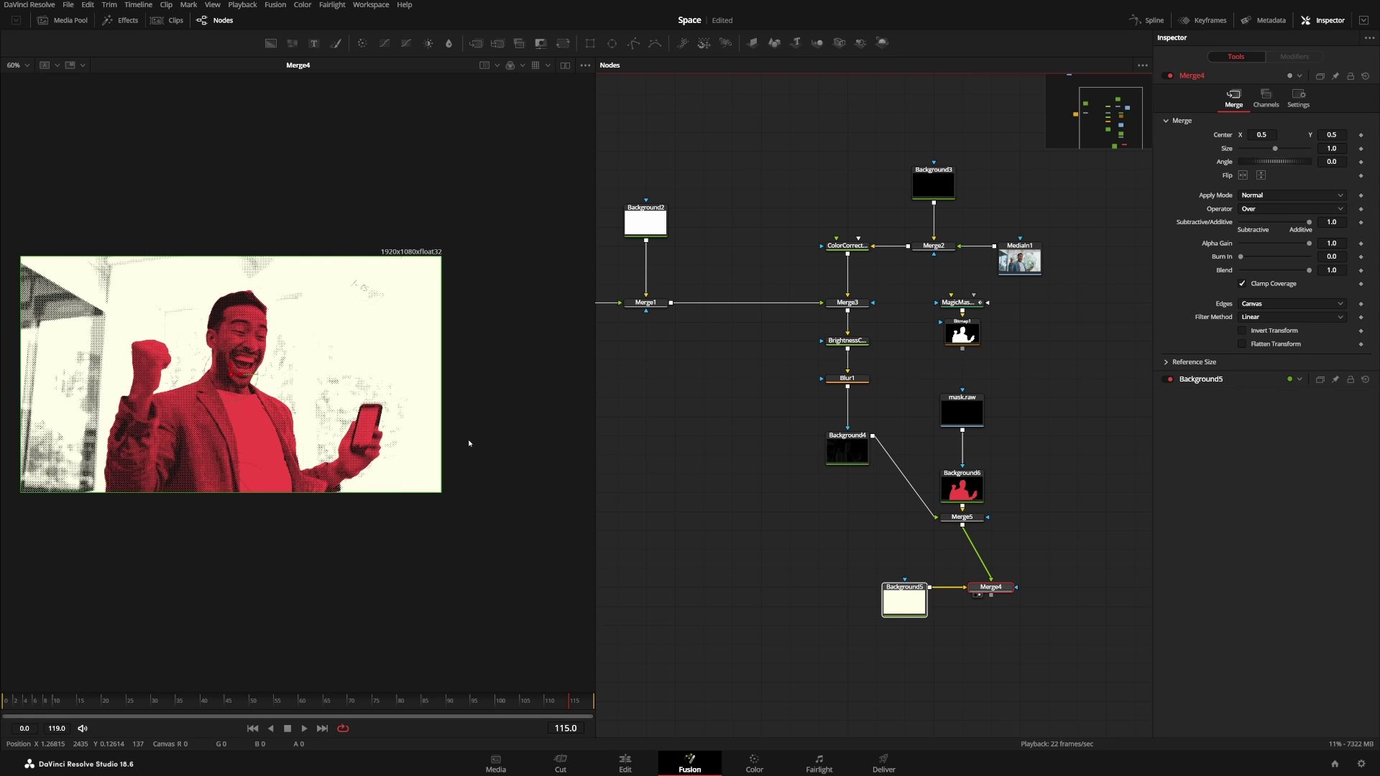
pyautogui.scroll(3, 468, 439)
pyautogui.scroll(3, 393, 434)
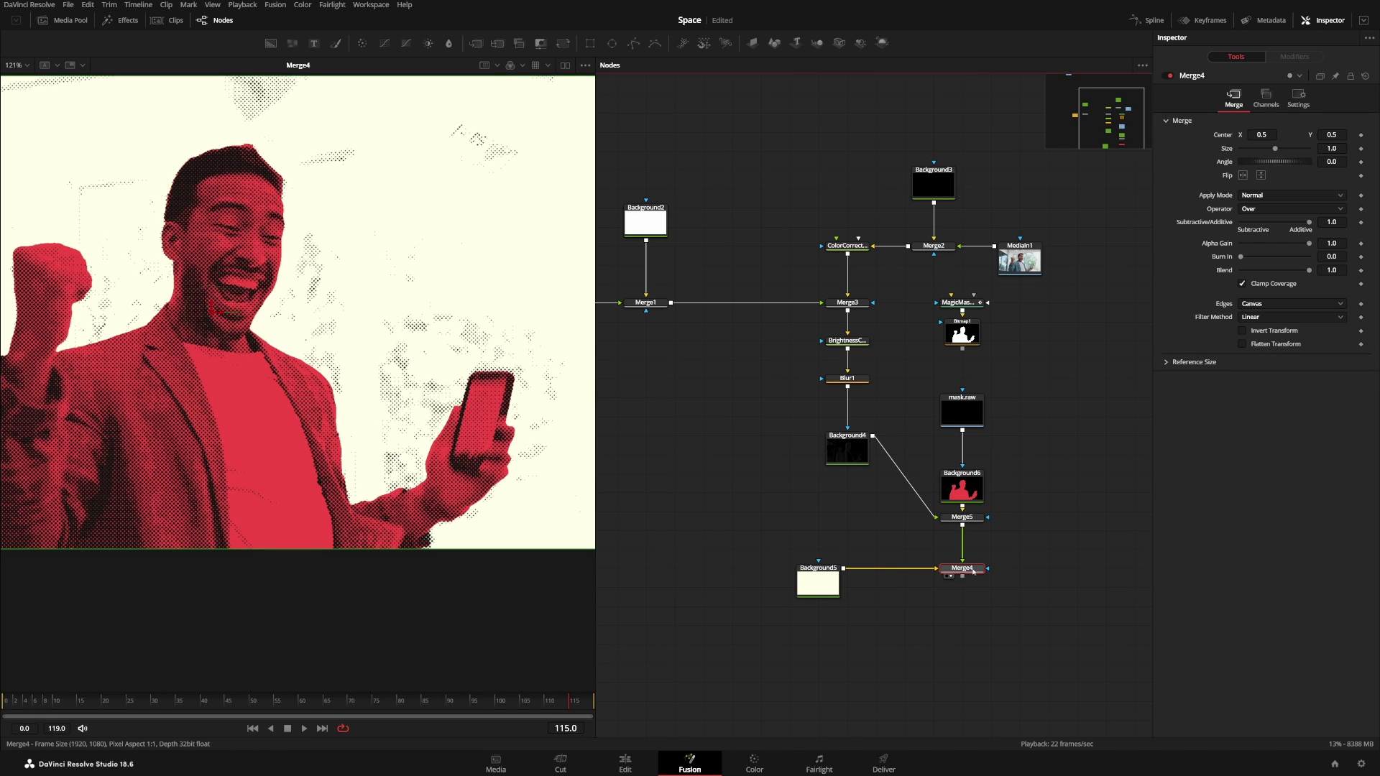
pyautogui.click(951, 304)
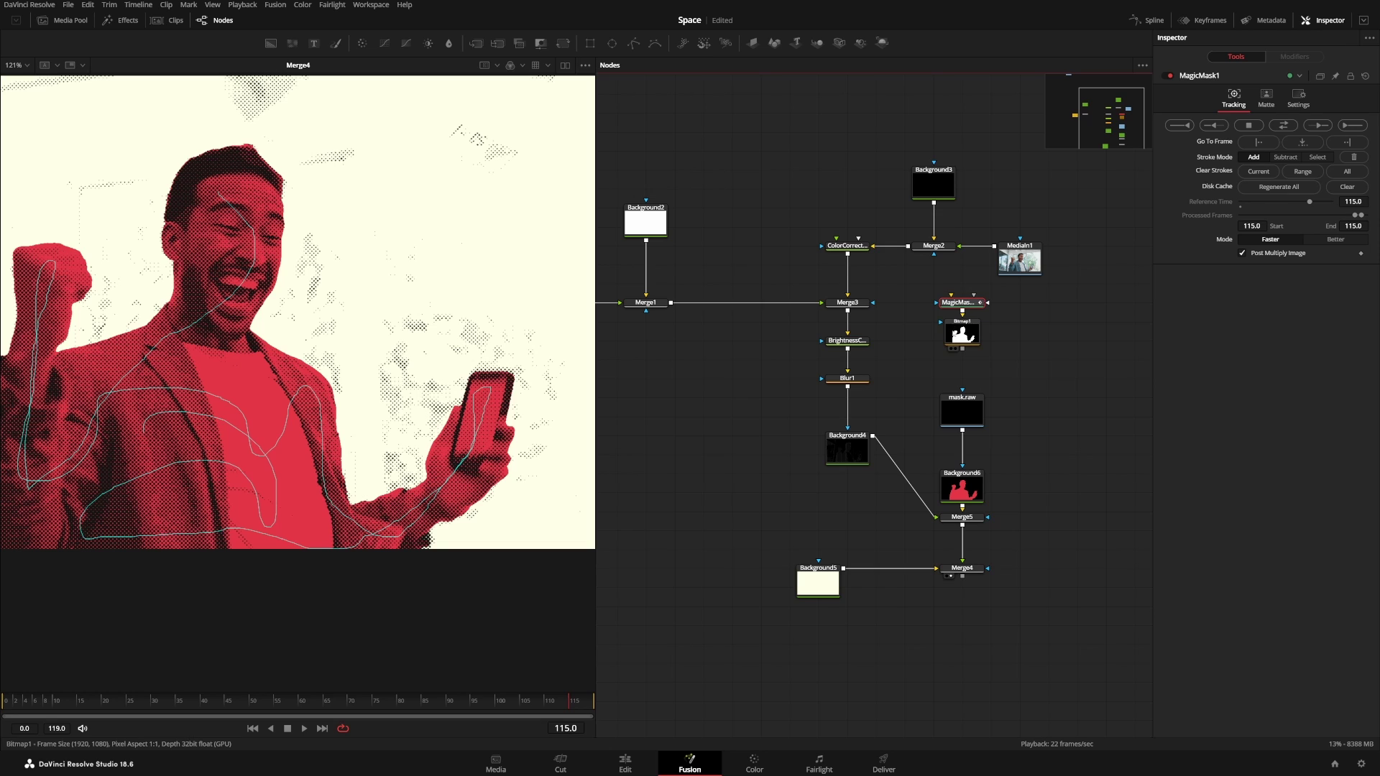
pyautogui.click(1028, 370)
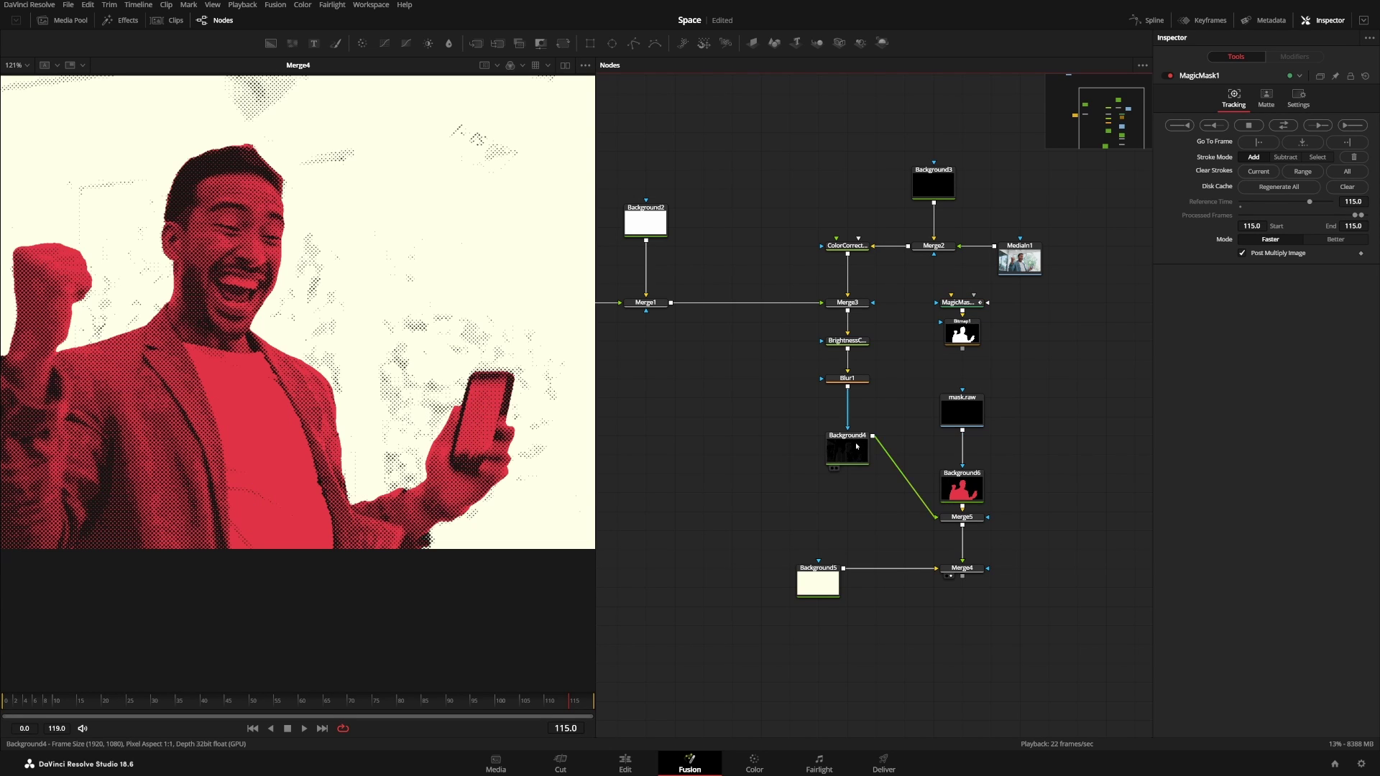
pyautogui.moveTo(856, 446); pyautogui.dragTo(856, 528)
pyautogui.moveTo(975, 493); pyautogui.dragTo(975, 475)
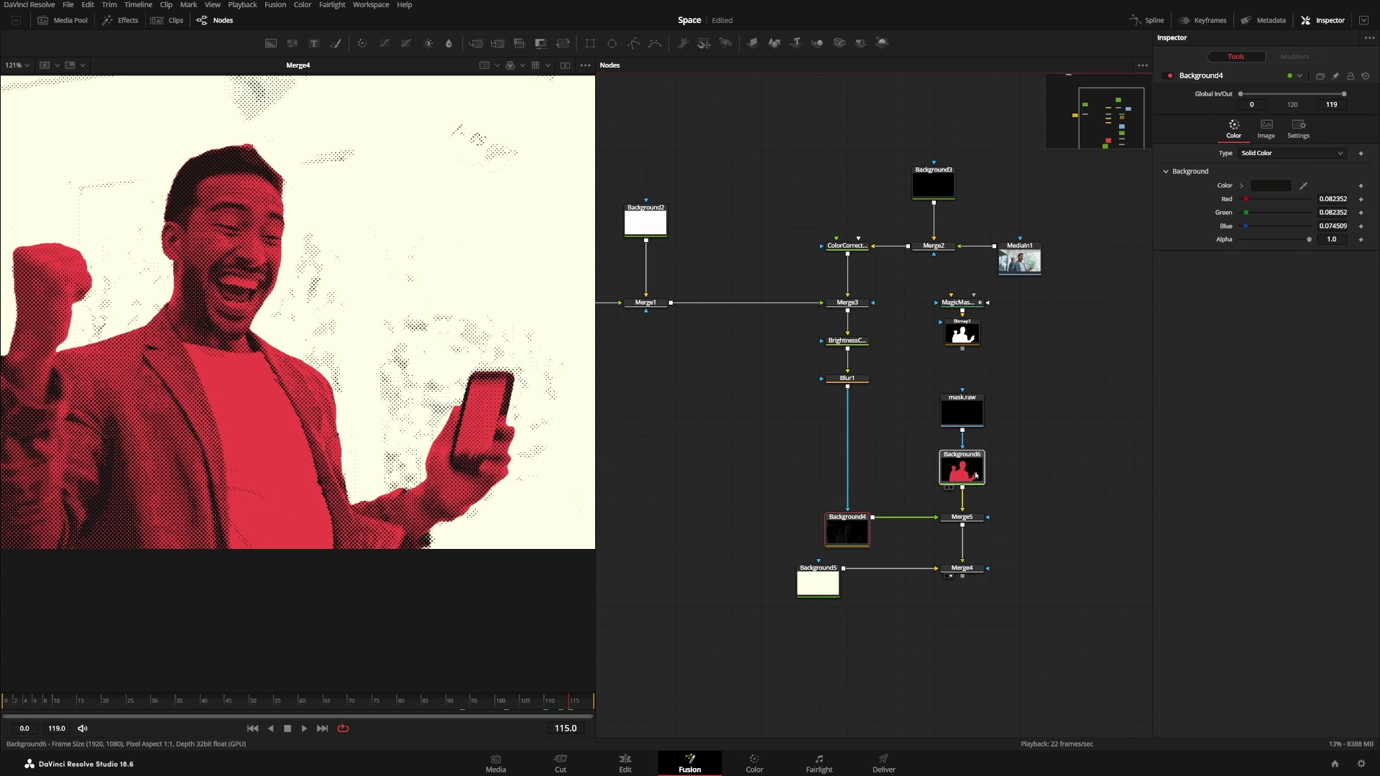
pyautogui.click(1020, 425)
pyautogui.moveTo(1048, 334); pyautogui.dragTo(995, 333)
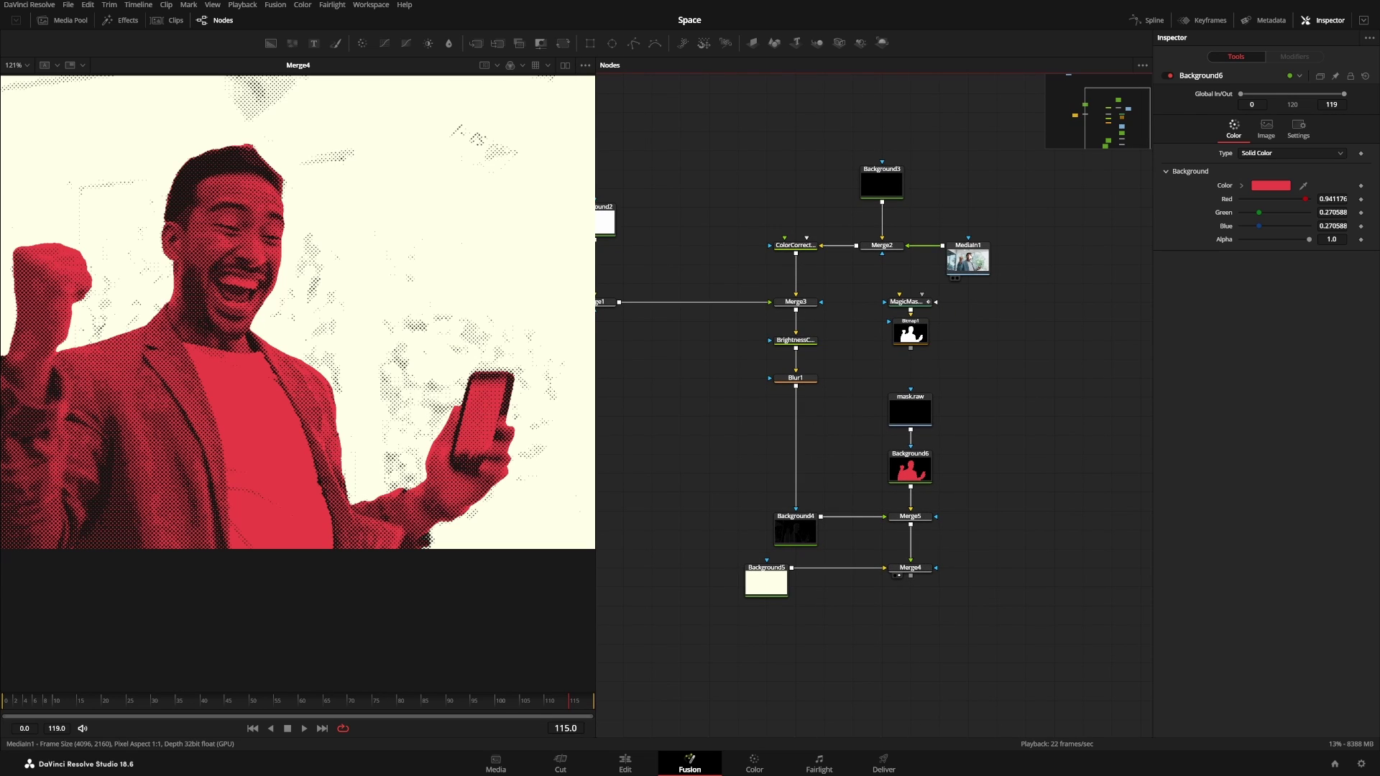
# Step: Move MediaIn1 right and try inserting a Time Speed node, then undo it
pyautogui.click(970, 260)
pyautogui.moveTo(978, 266); pyautogui.dragTo(1094, 266)
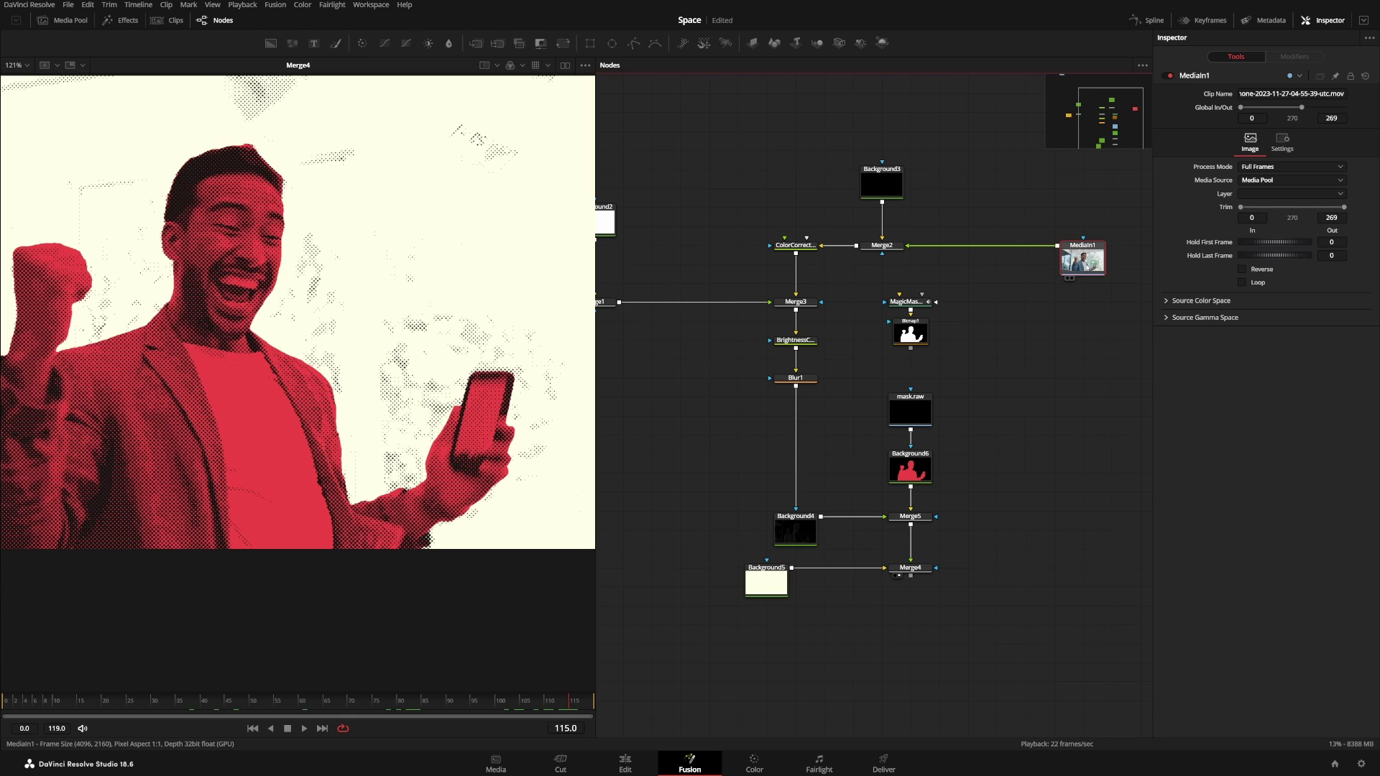
pyautogui.hotkey('shift', 'space')
pyautogui.write('bit')
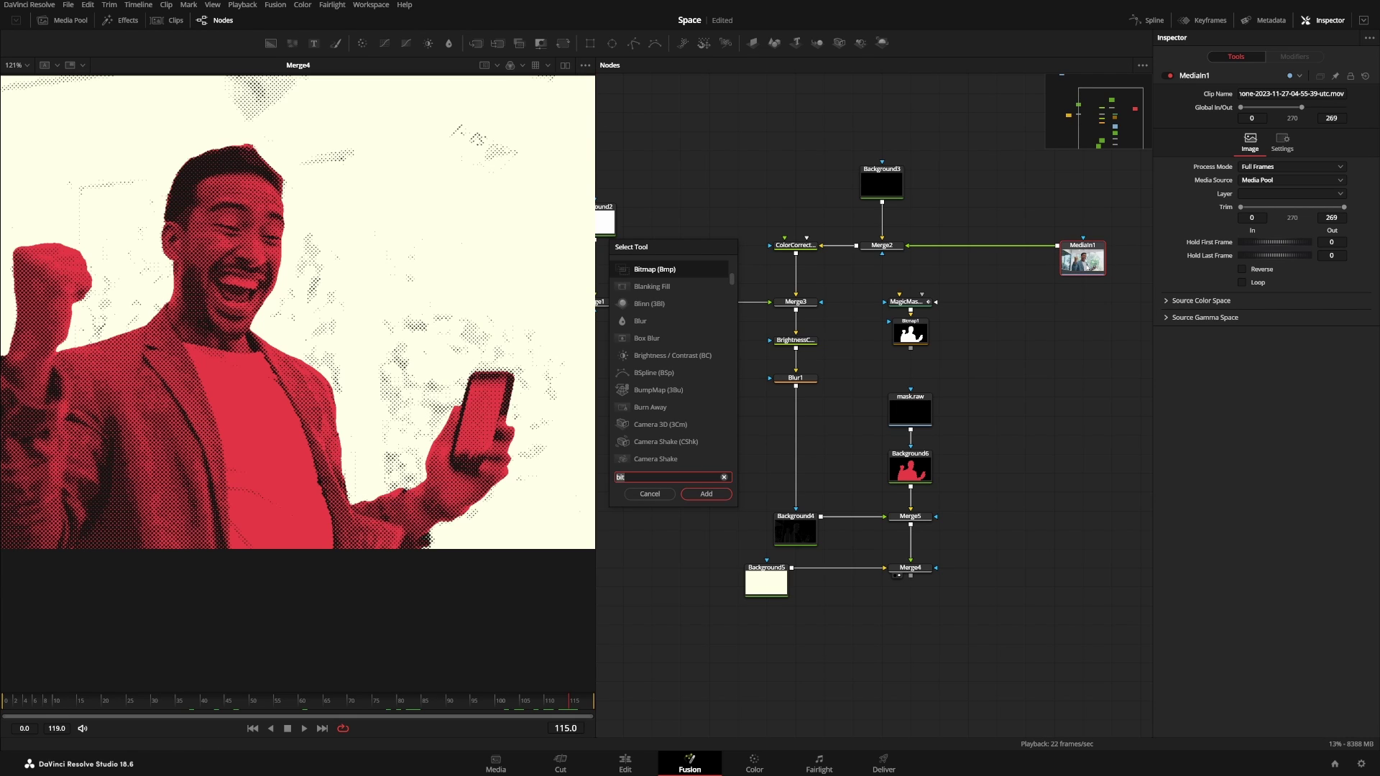
pyautogui.press('BackSpace')
pyautogui.press('BackSpace')
pyautogui.press('BackSpace')
pyautogui.write('speed')
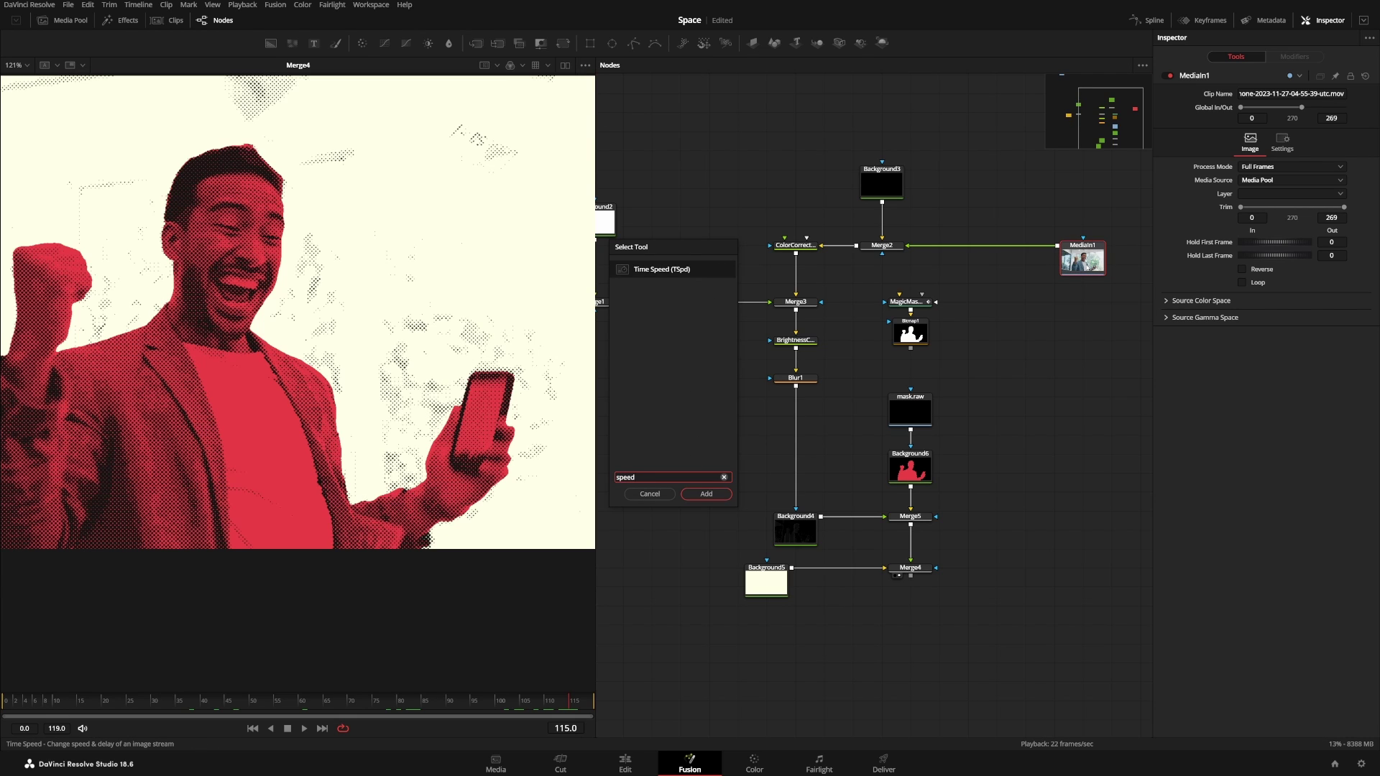
pyautogui.press('Return')
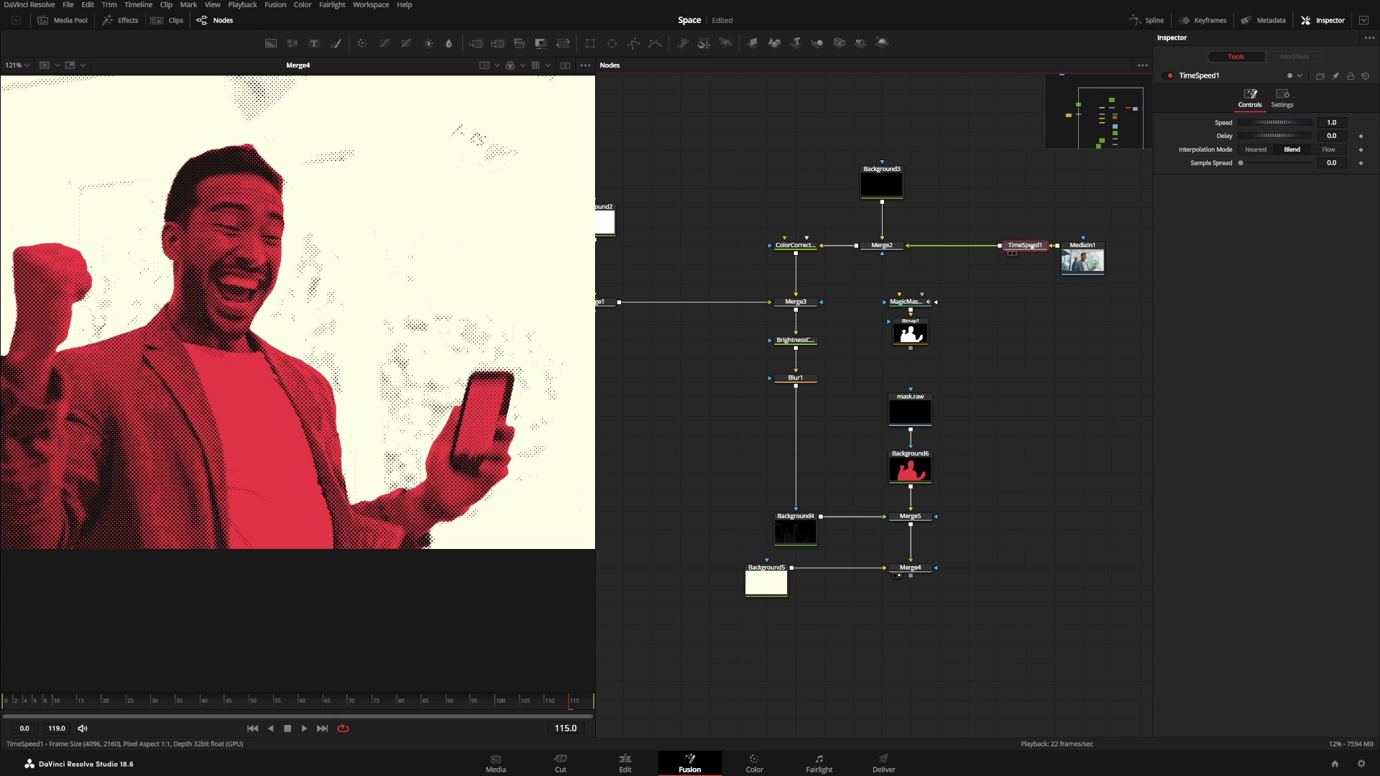
pyautogui.hotkey('ctrl', 'z')
# Step: Insert a Time Stretcher after MediaIn1 with Source Time held at 115
pyautogui.hotkey('shift', 'space')
pyautogui.write('to,e')
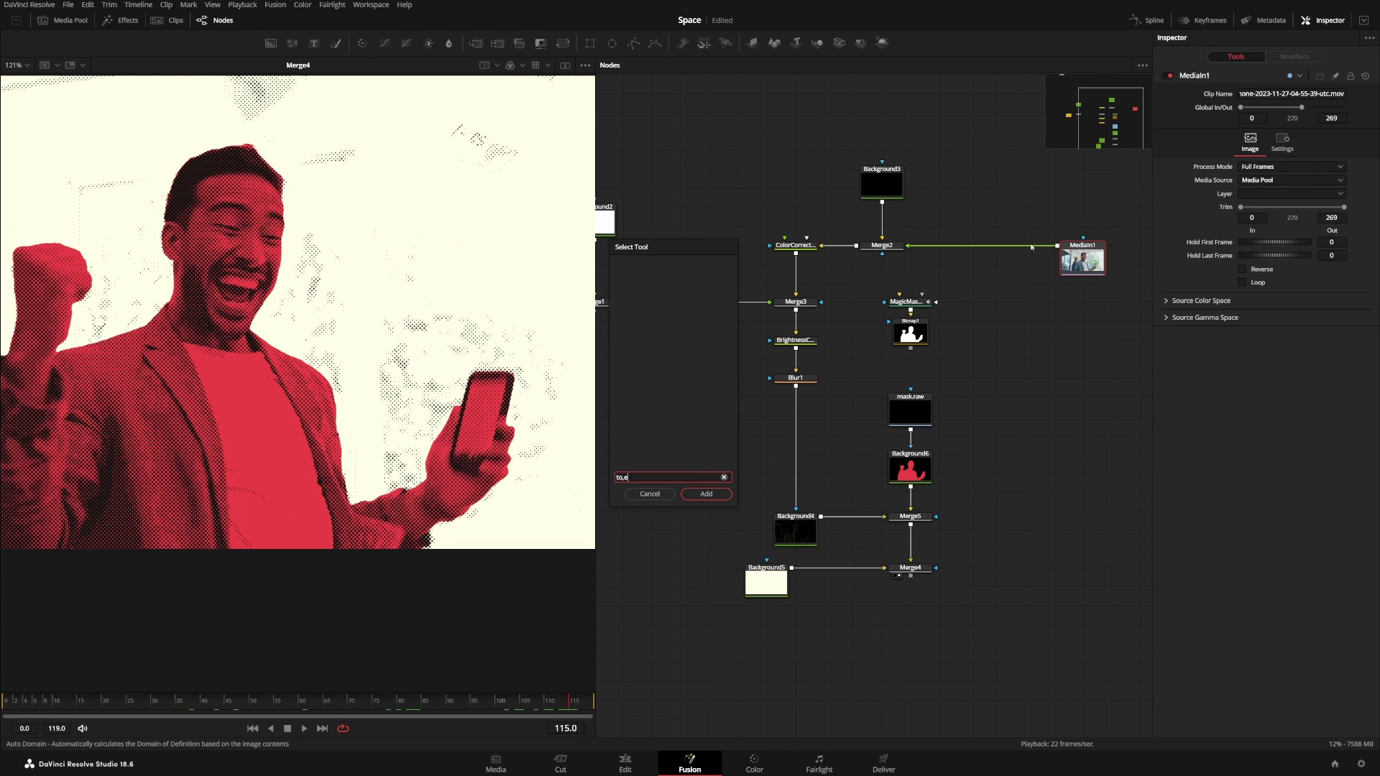
pyautogui.press('BackSpace')
pyautogui.press('BackSpace')
pyautogui.press('BackSpace')
pyautogui.write('tim')
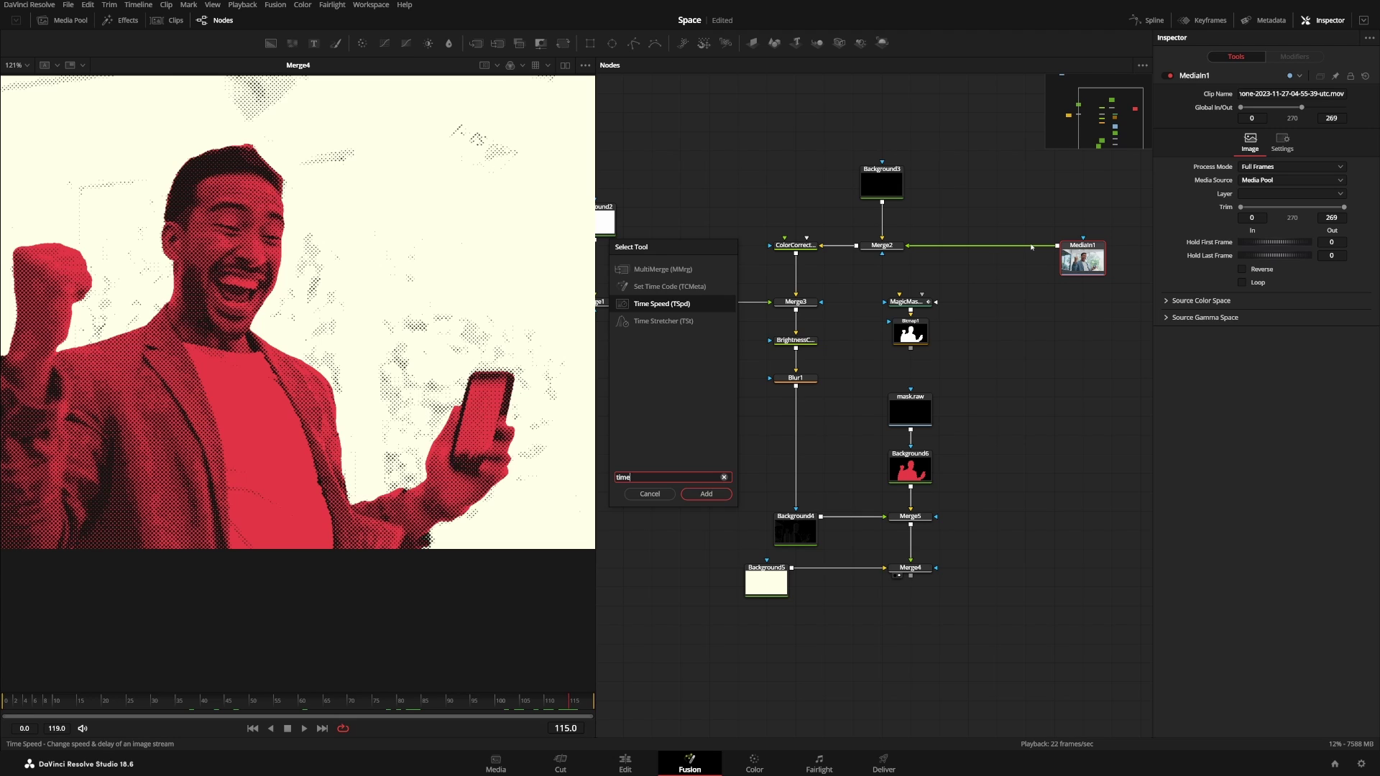
pyautogui.press('Down')
pyautogui.press('Return')
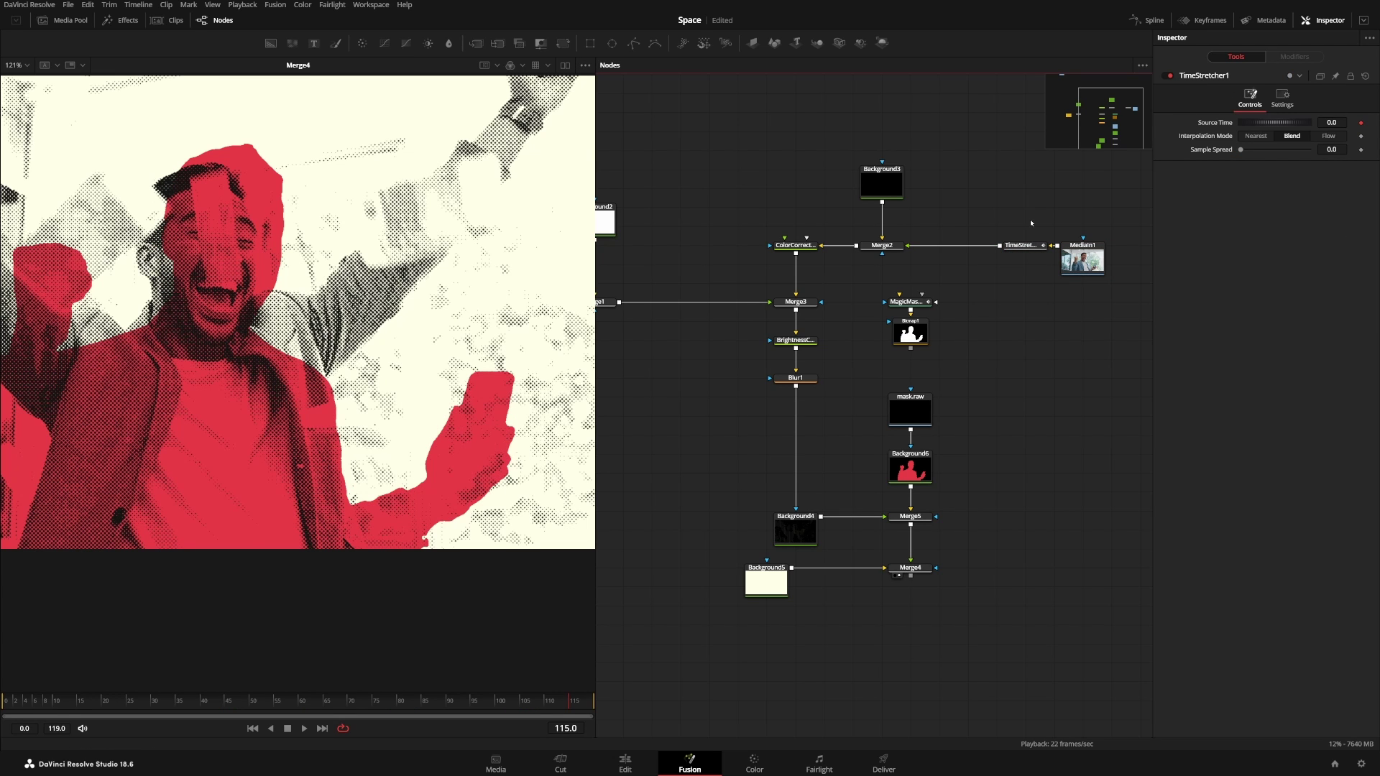
pyautogui.doubleClick(1211, 123)
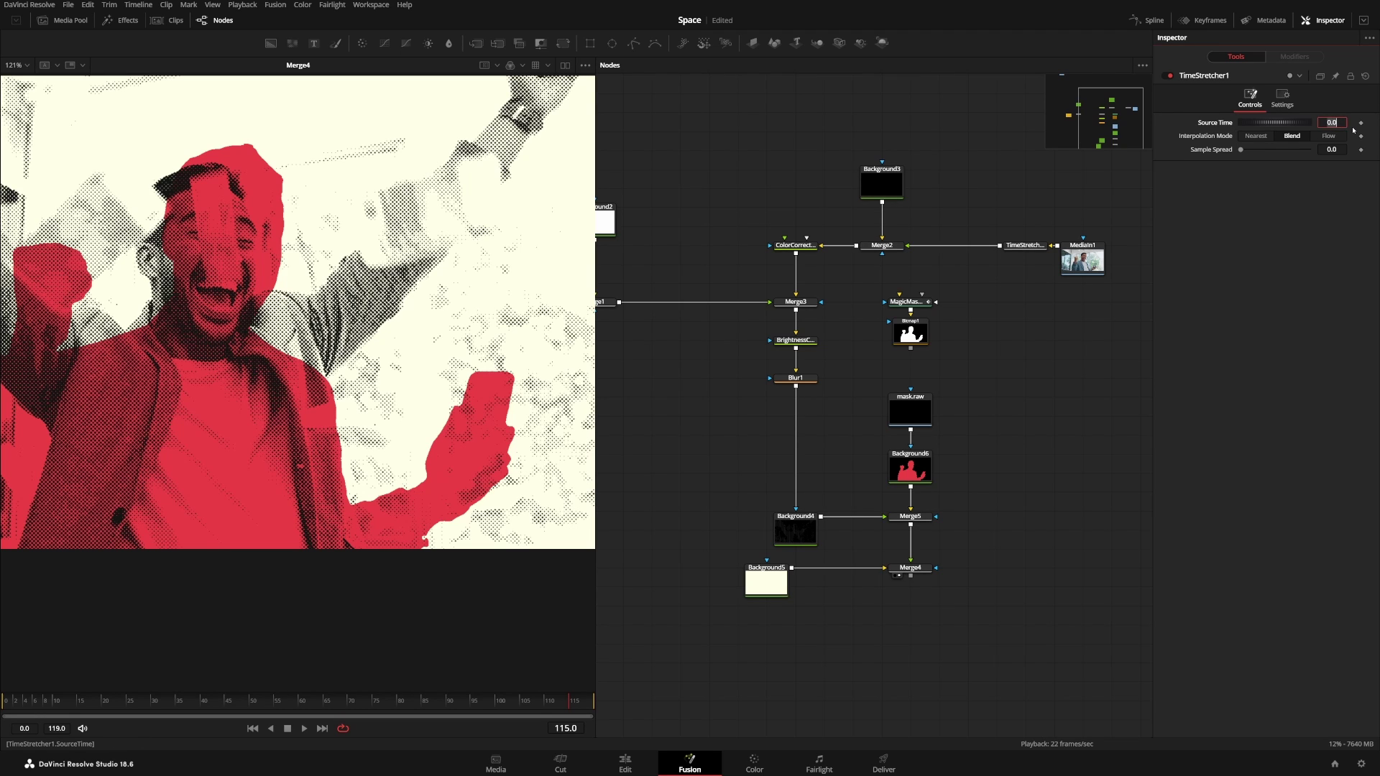
pyautogui.press('Tab')
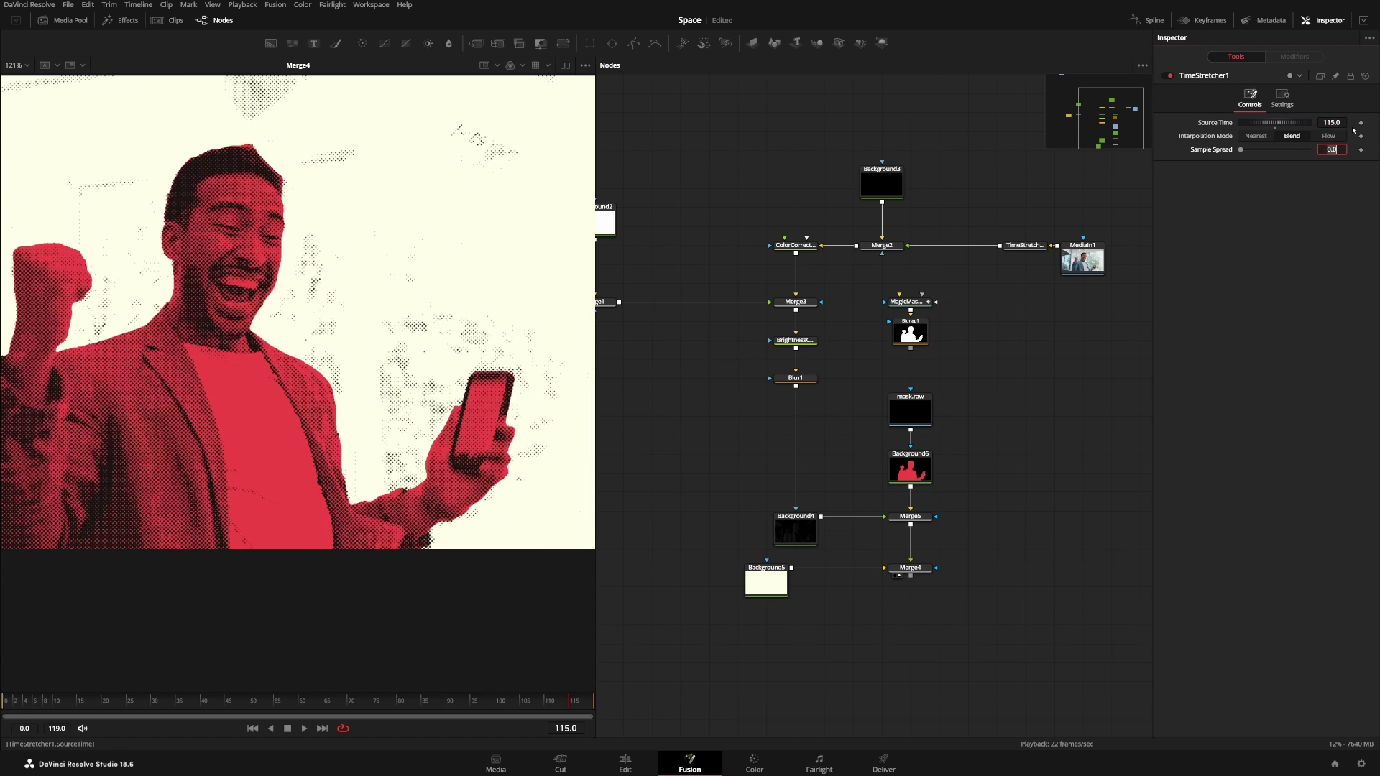
# Step: Check the freeze at frame 69 and tidy the MediaIn1 and TimeStretcher1 nodes
pyautogui.click(342, 701)
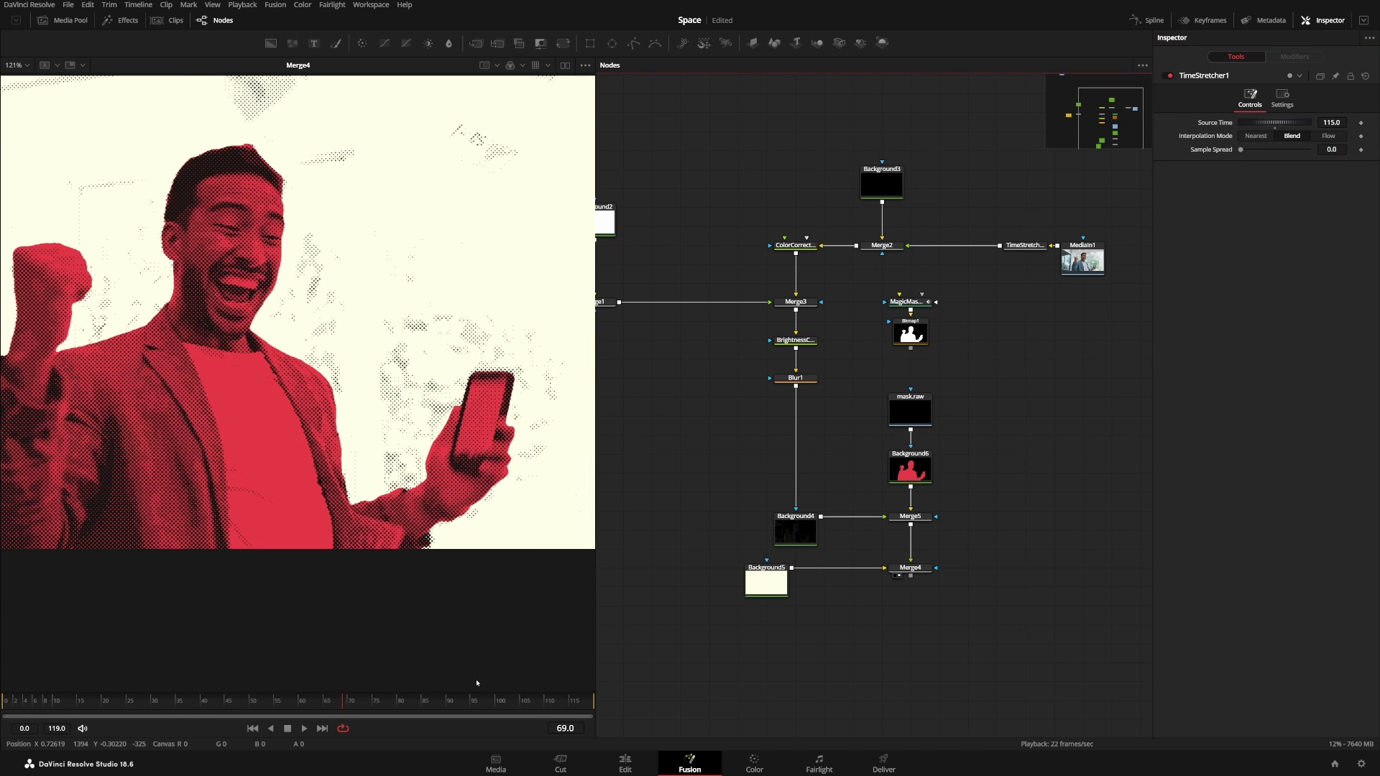
pyautogui.moveTo(1083, 259); pyautogui.dragTo(1111, 259)
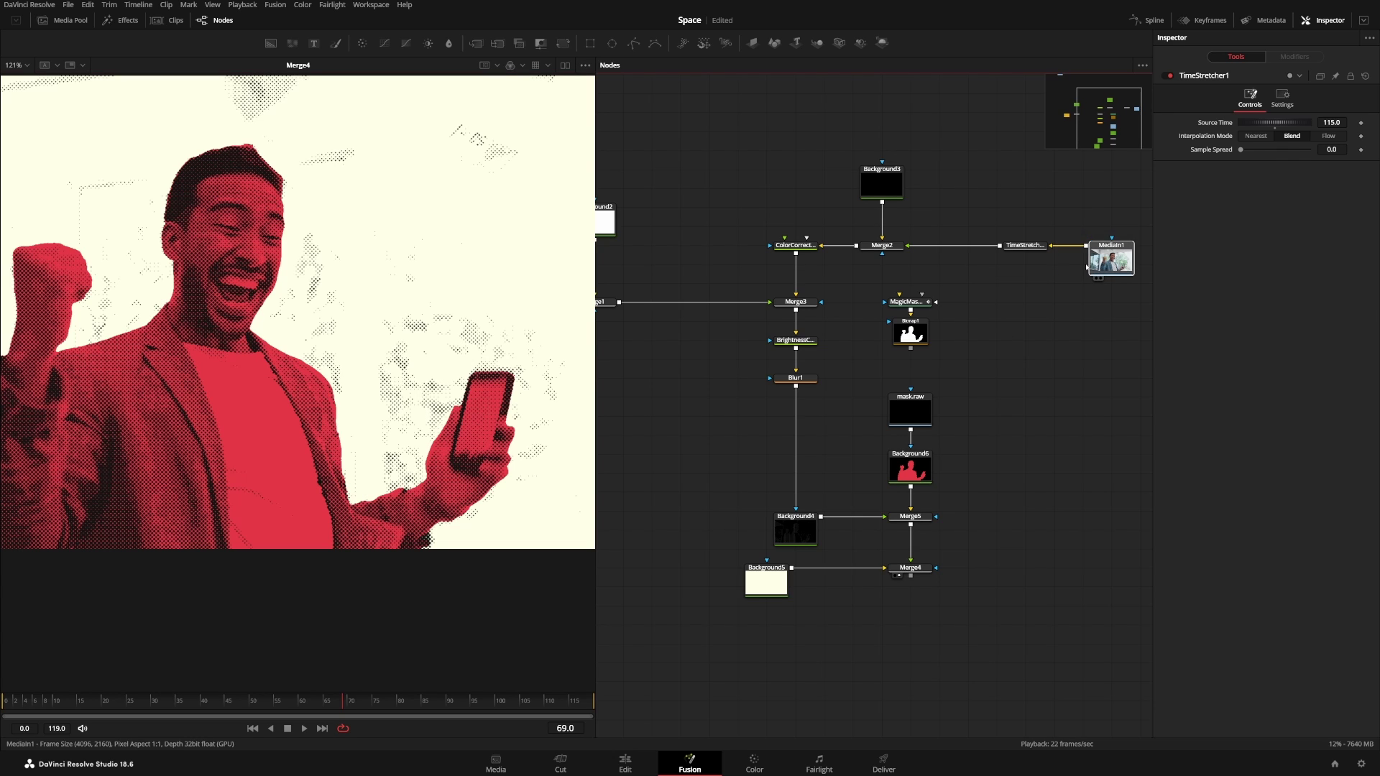
pyautogui.click(1025, 246)
pyautogui.moveTo(959, 399); pyautogui.dragTo(996, 374)
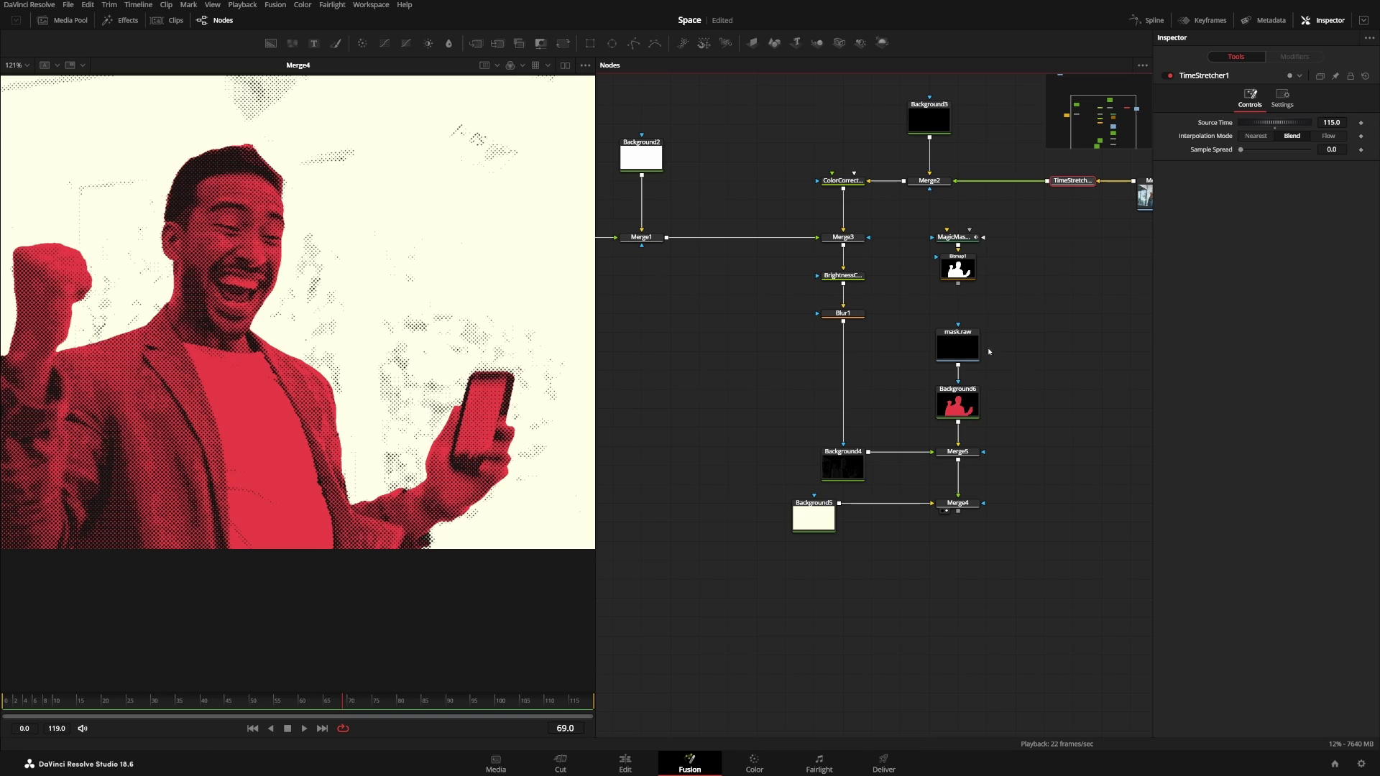
# Step: Insert a Transform after red Background6 and nudge its Center to 0.5026, 0.4886
pyautogui.moveTo(996, 330); pyautogui.dragTo(1049, 400)
pyautogui.click(1048, 399)
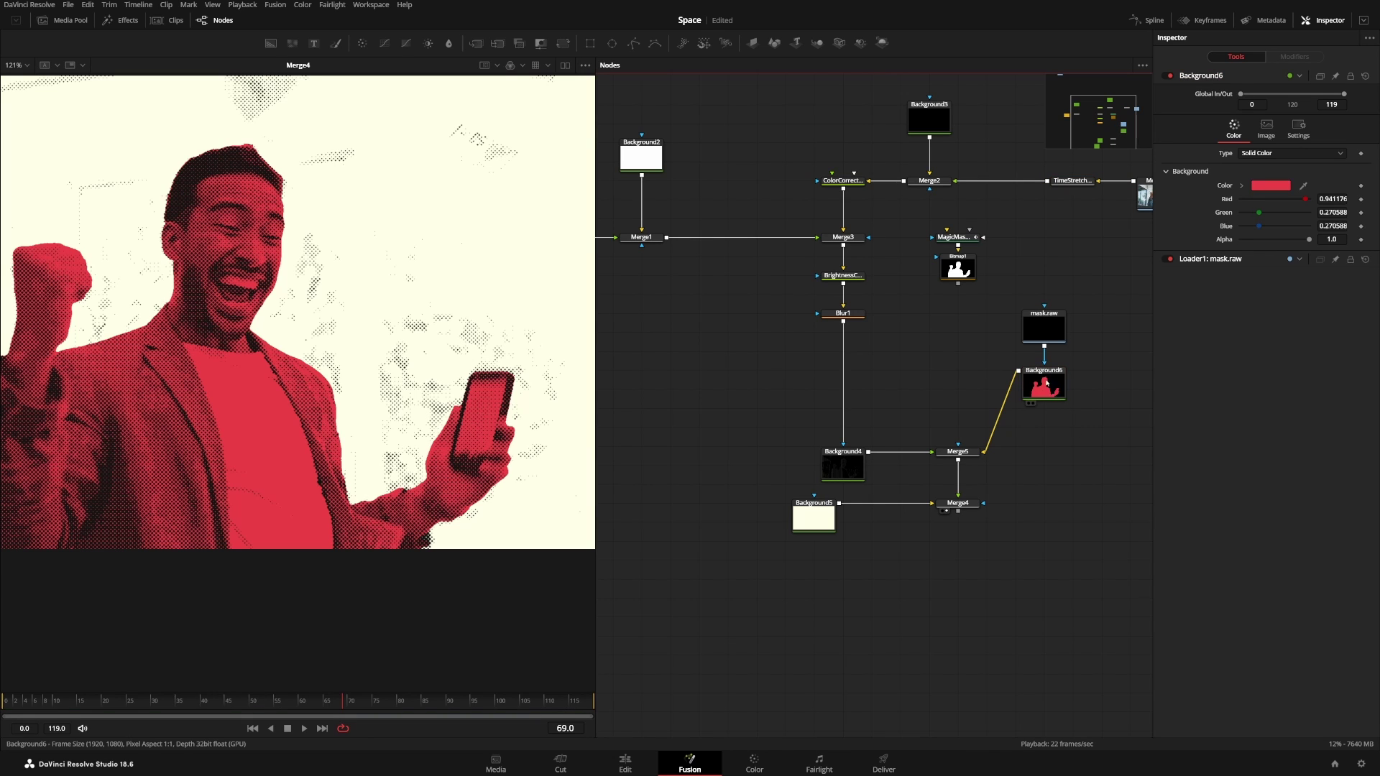
pyautogui.hotkey('shift', 'space')
pyautogui.write('time')
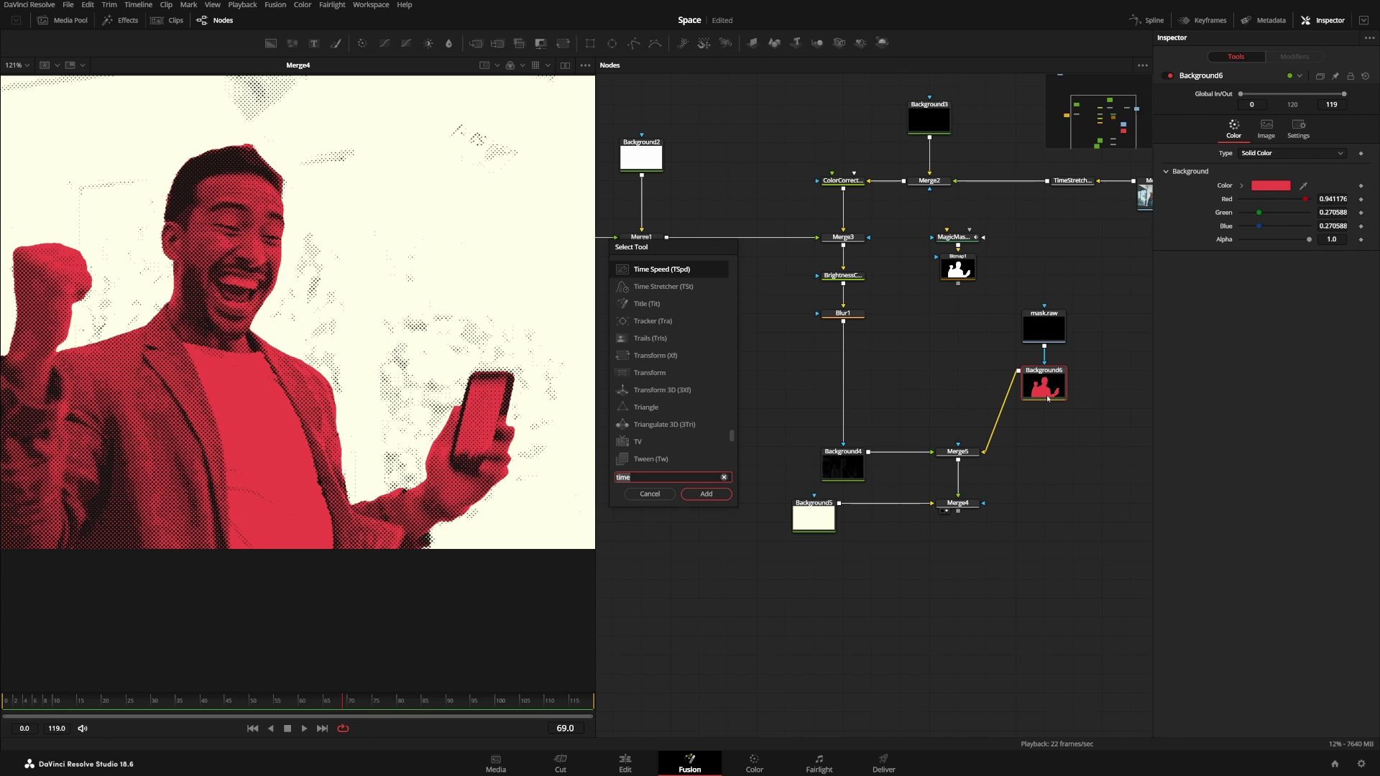
pyautogui.press('Down')
pyautogui.press('Down')
pyautogui.press('Down')
pyautogui.press('Down')
pyautogui.press('Down')
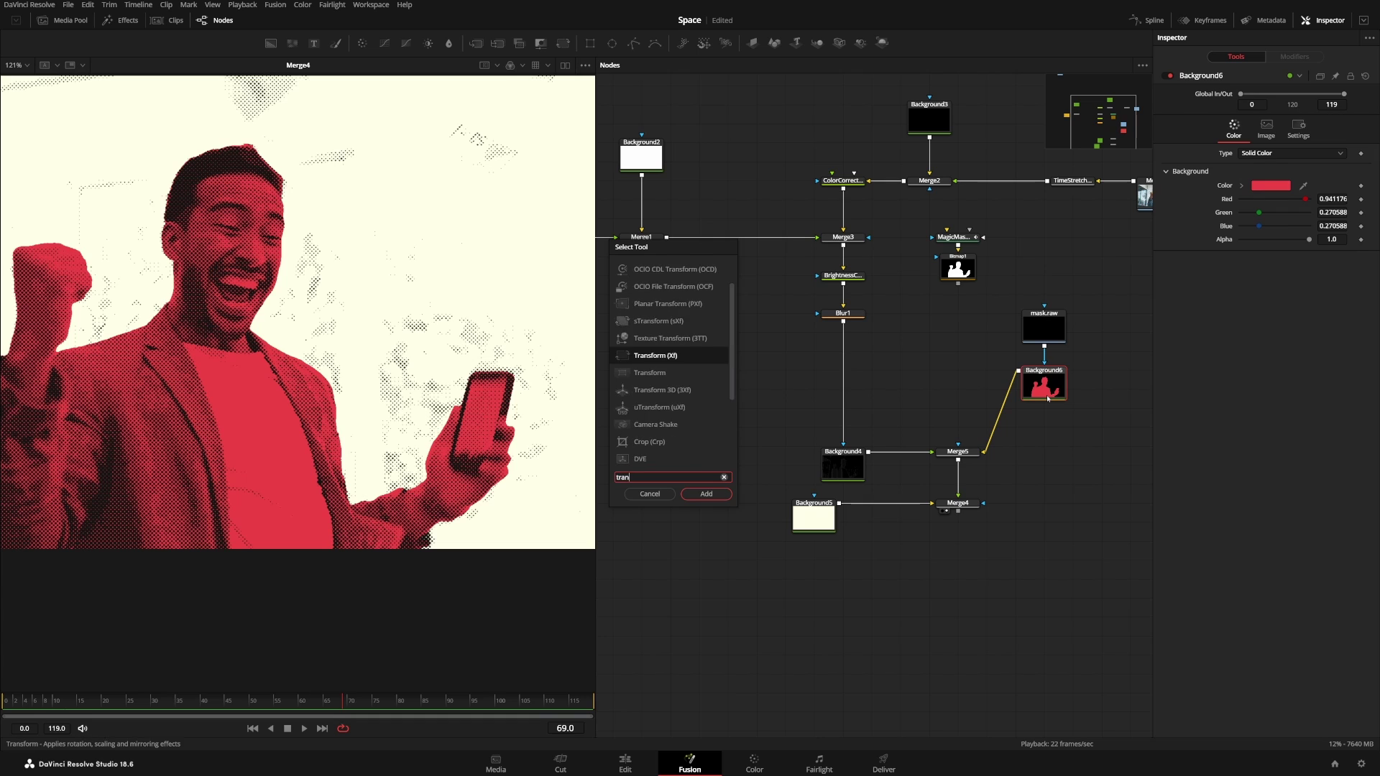
pyautogui.press('Return')
pyautogui.moveTo(988, 370); pyautogui.dragTo(959, 371)
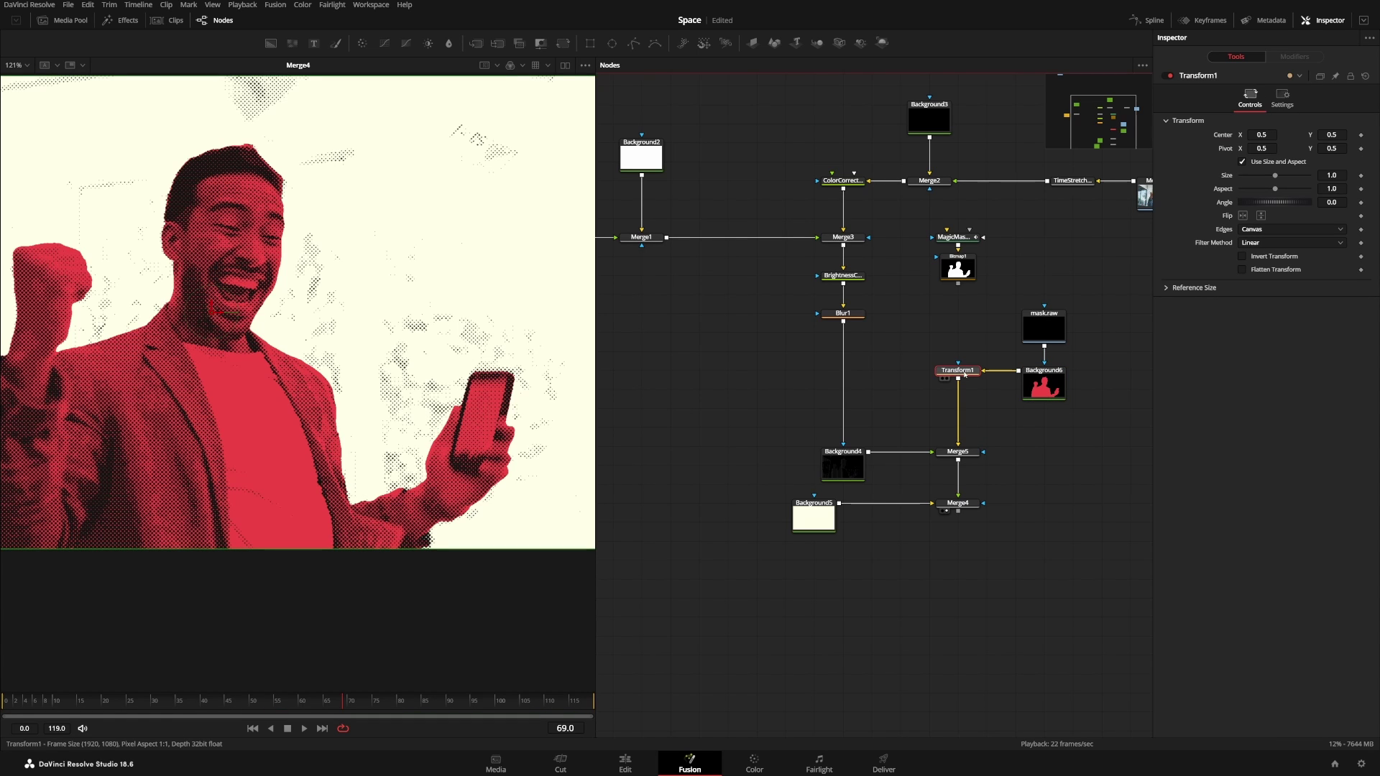
pyautogui.moveTo(210, 307); pyautogui.dragTo(315, 302)
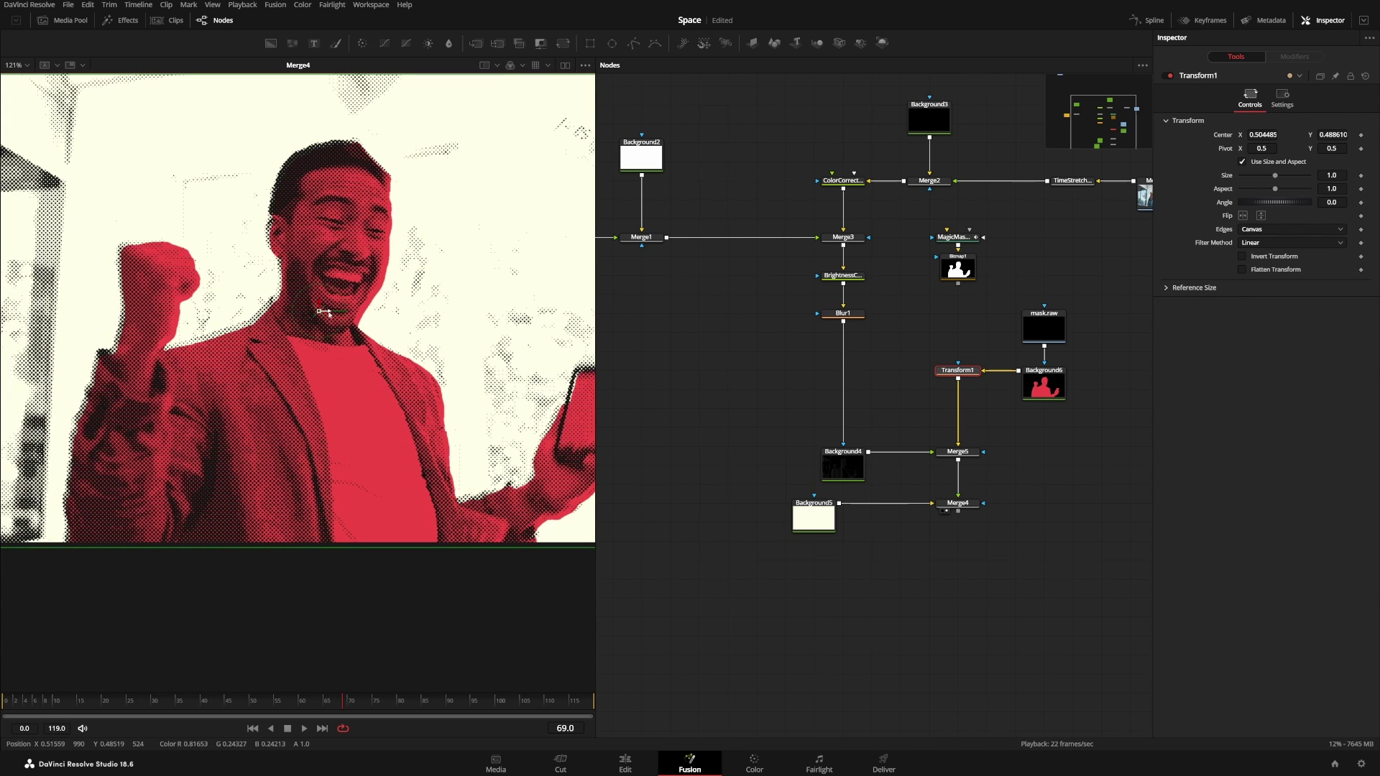
pyautogui.scroll(-3, 448, 365)
pyautogui.moveTo(448, 365); pyautogui.dragTo(377, 338)
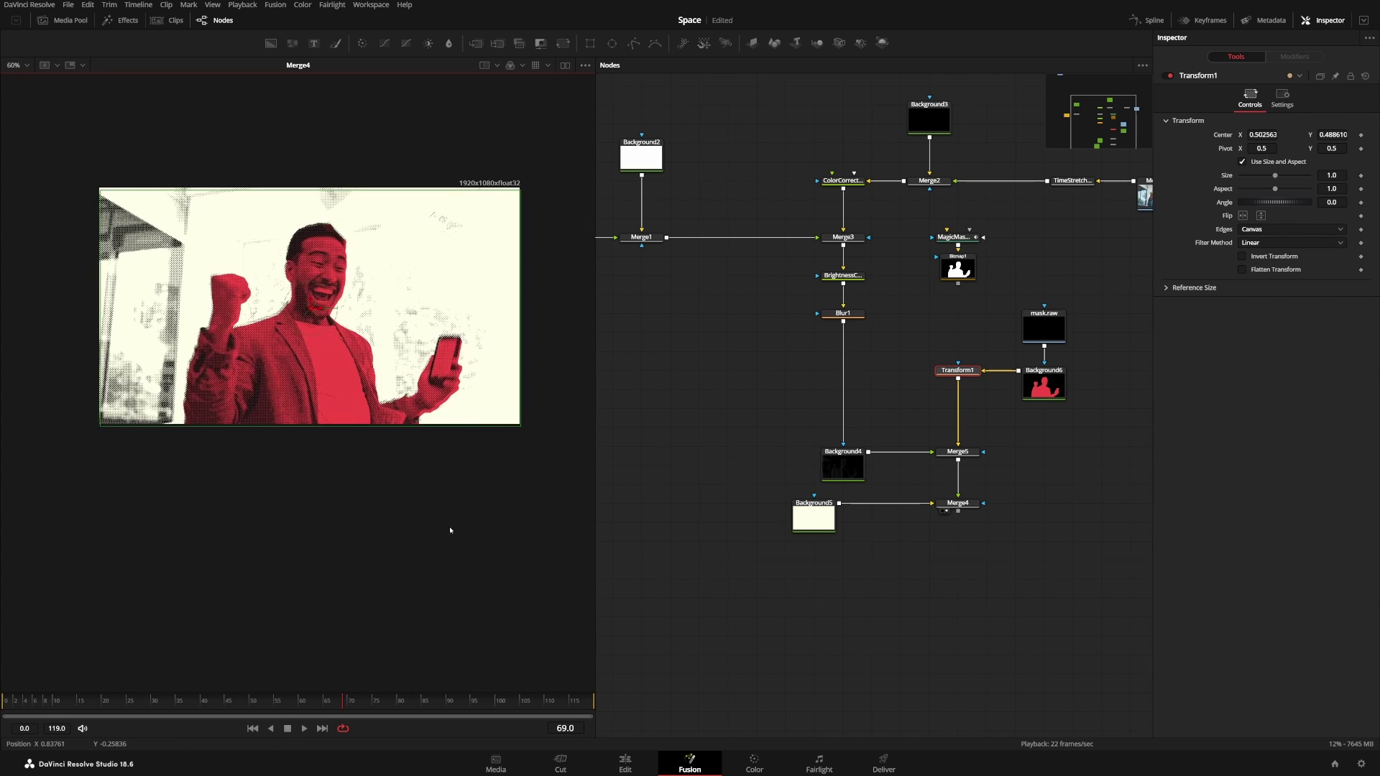
# Step: Place the output node below Merge4 and connect the final merge to it
pyautogui.scroll(-5, 926, 421)
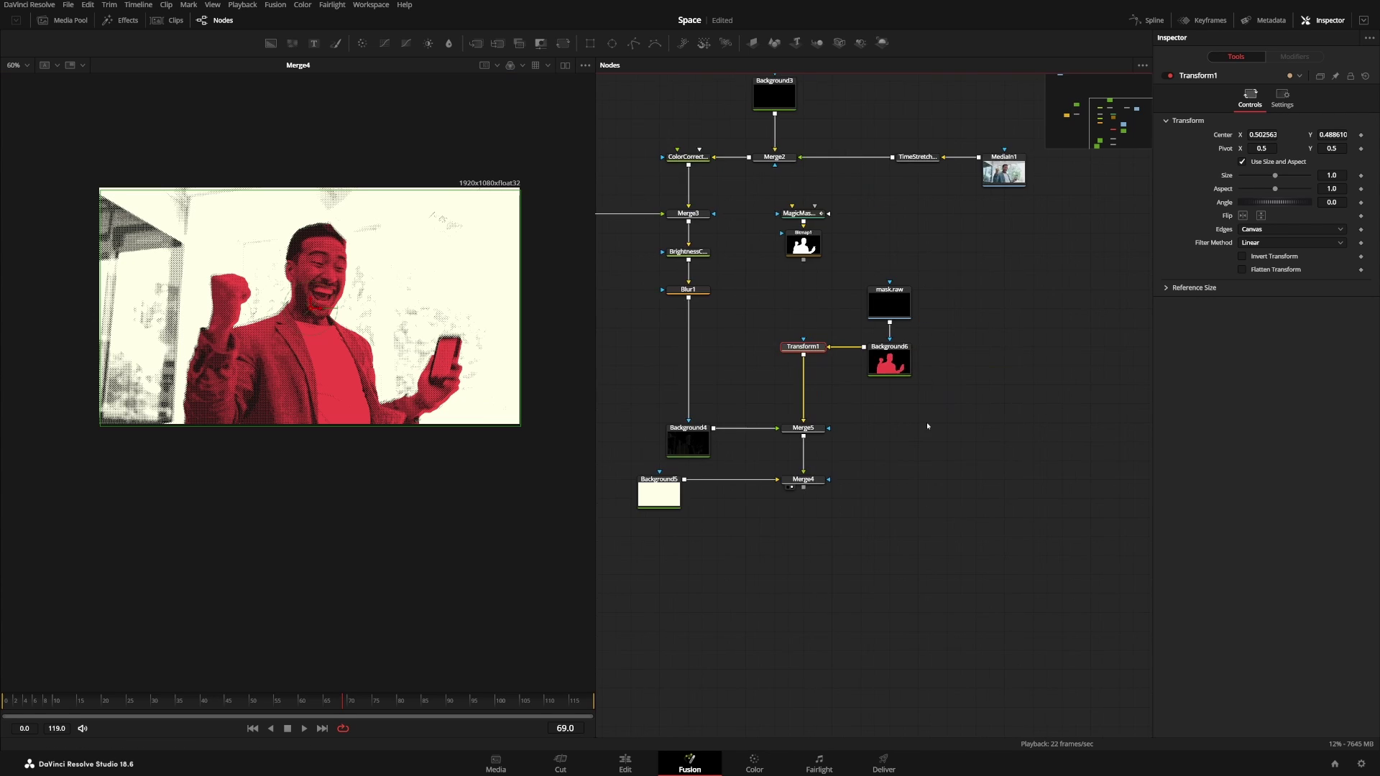
pyautogui.moveTo(721, 228); pyautogui.dragTo(874, 476)
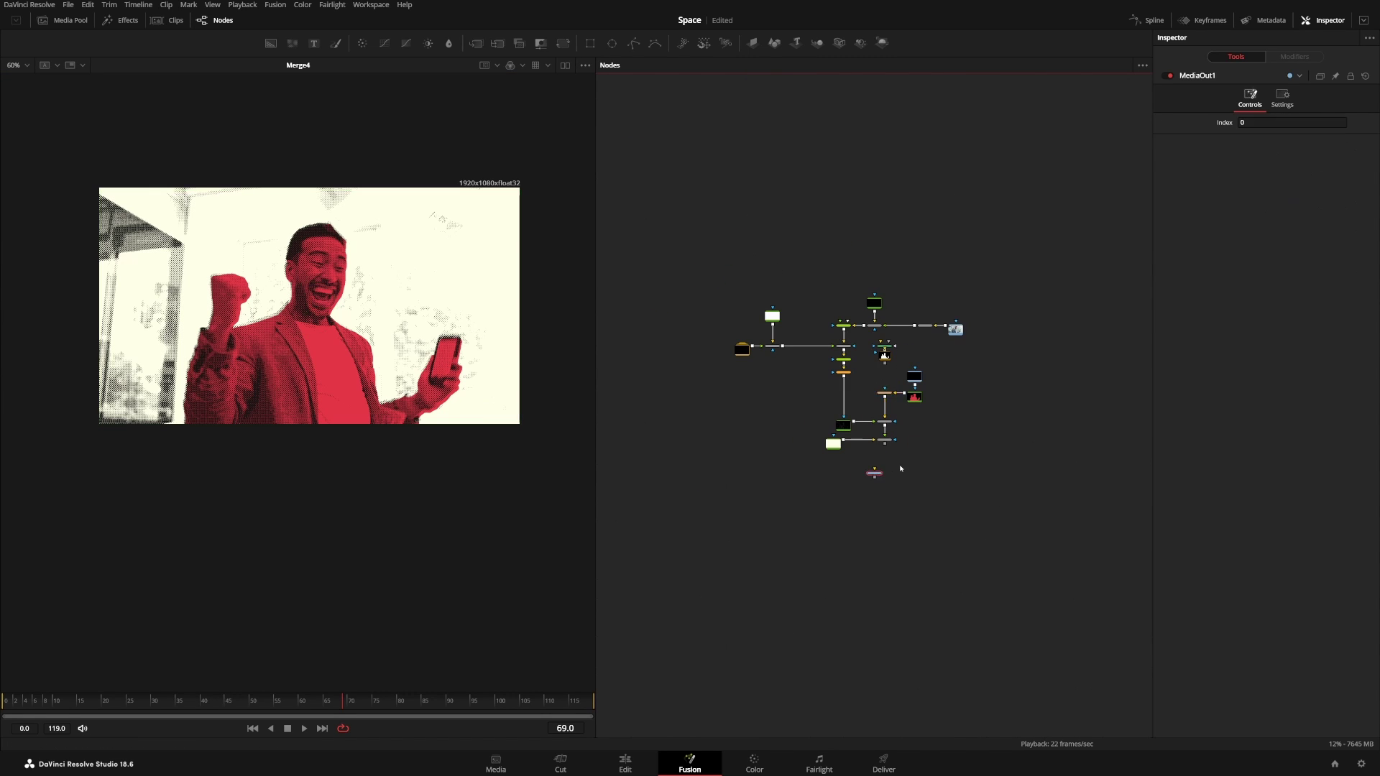
pyautogui.scroll(5, 901, 466)
pyautogui.moveTo(855, 401); pyautogui.dragTo(854, 488)
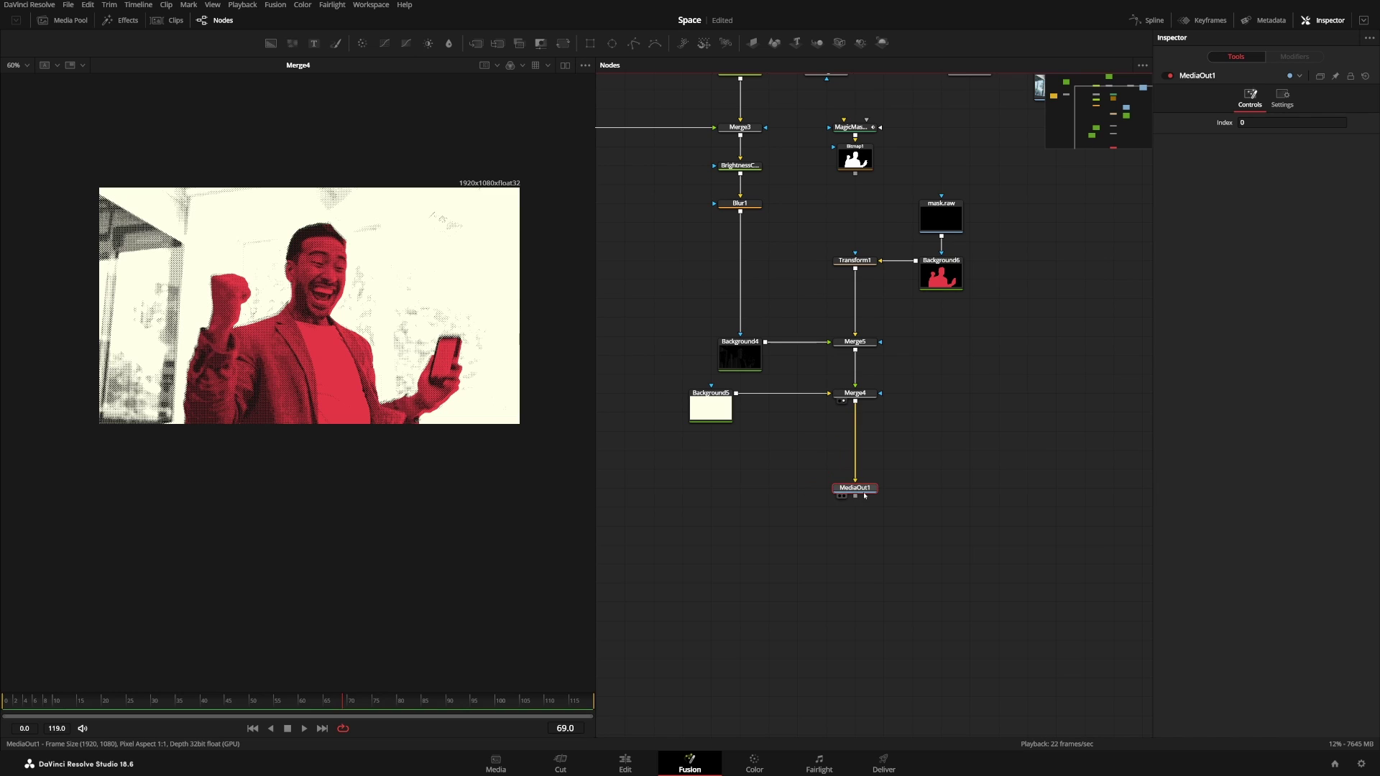
pyautogui.moveTo(903, 437); pyautogui.dragTo(960, 486)
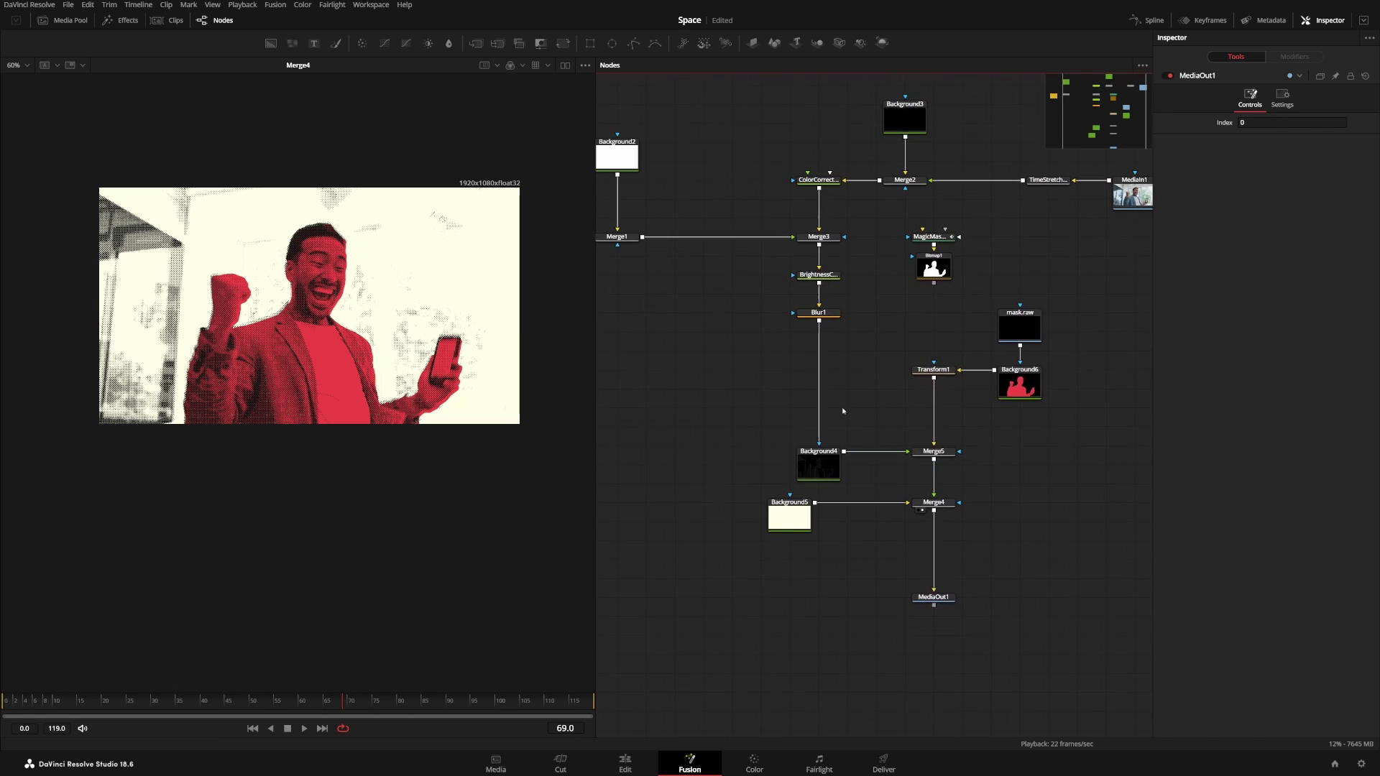
pyautogui.moveTo(727, 362); pyautogui.dragTo(705, 382)
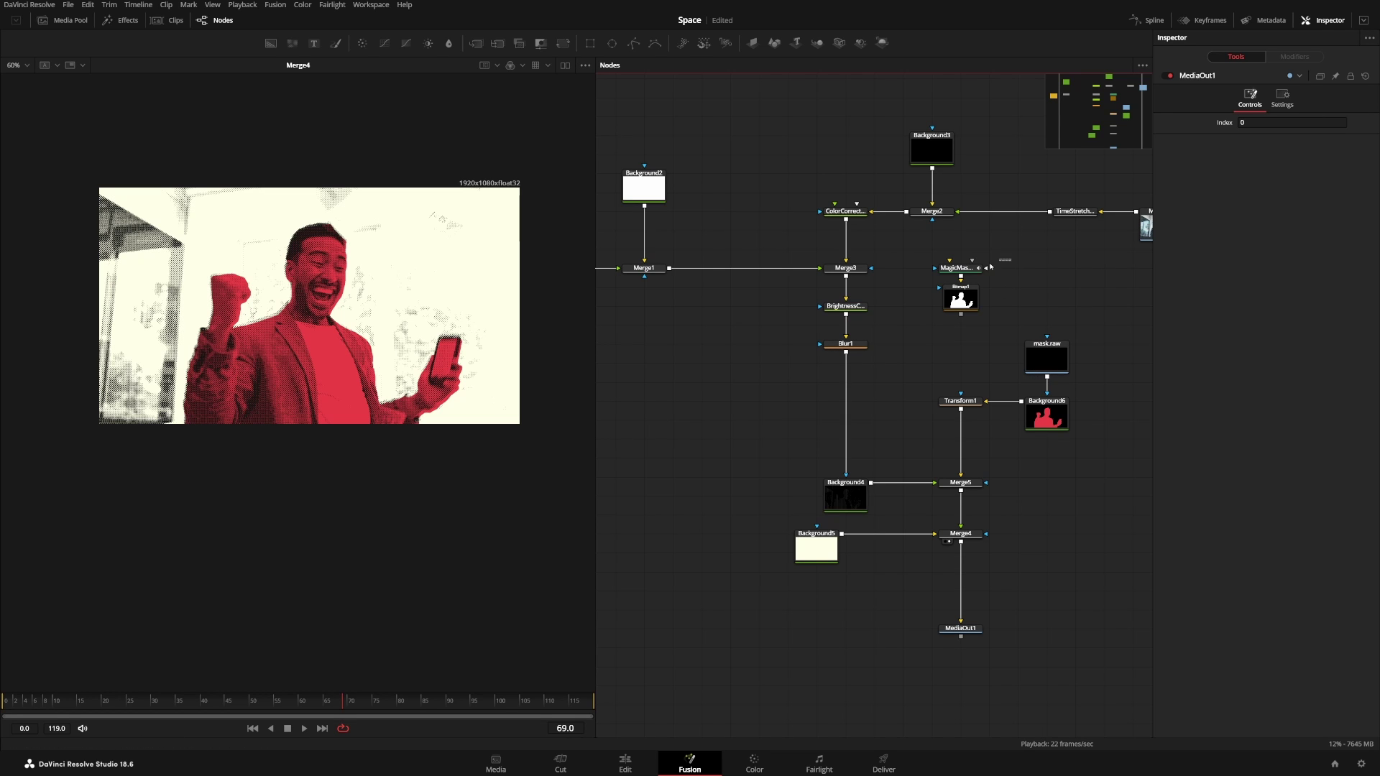
# Step: Move MagicMask1 and Bitmap1 down-right and select the halftone chain nodes together
pyautogui.moveTo(916, 243); pyautogui.dragTo(1004, 325)
pyautogui.moveTo(1060, 462); pyautogui.dragTo(1020, 454)
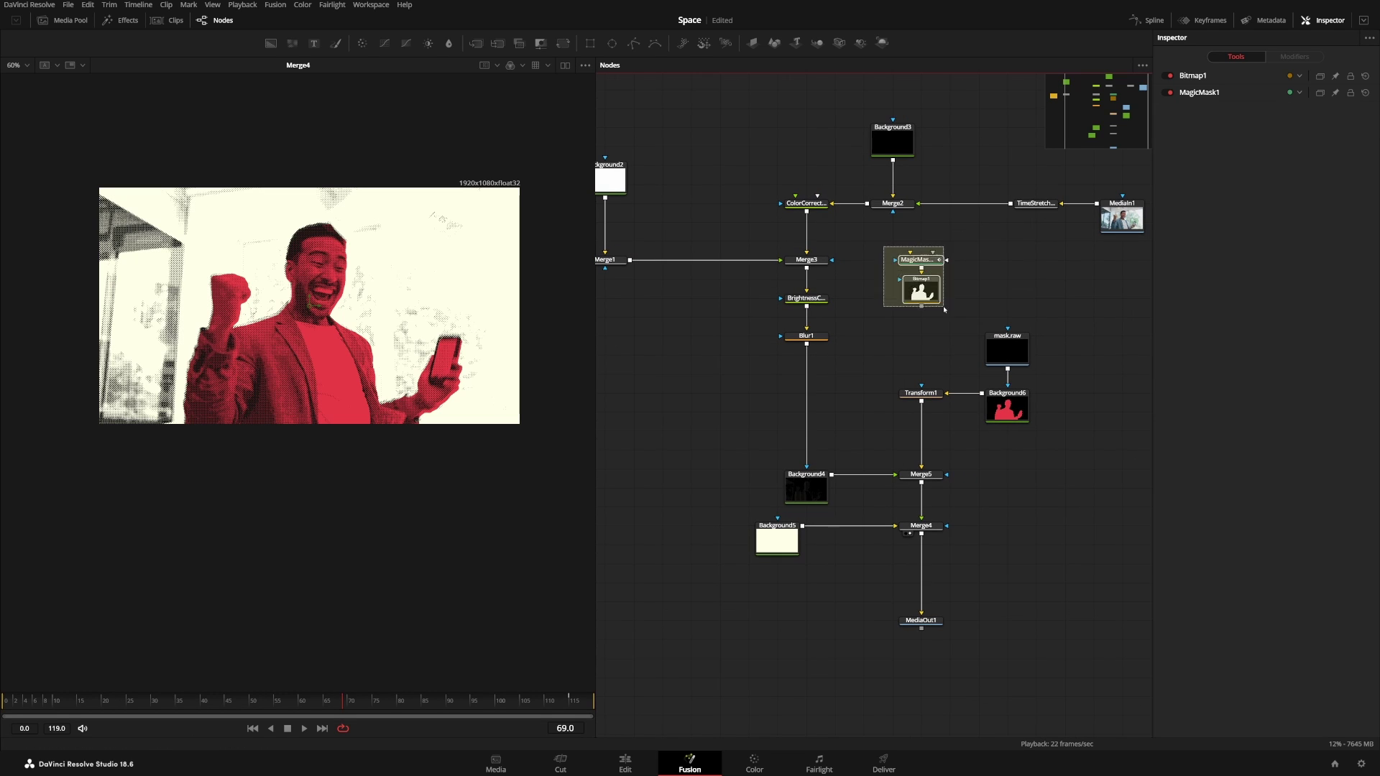
pyautogui.moveTo(934, 264); pyautogui.dragTo(1106, 378)
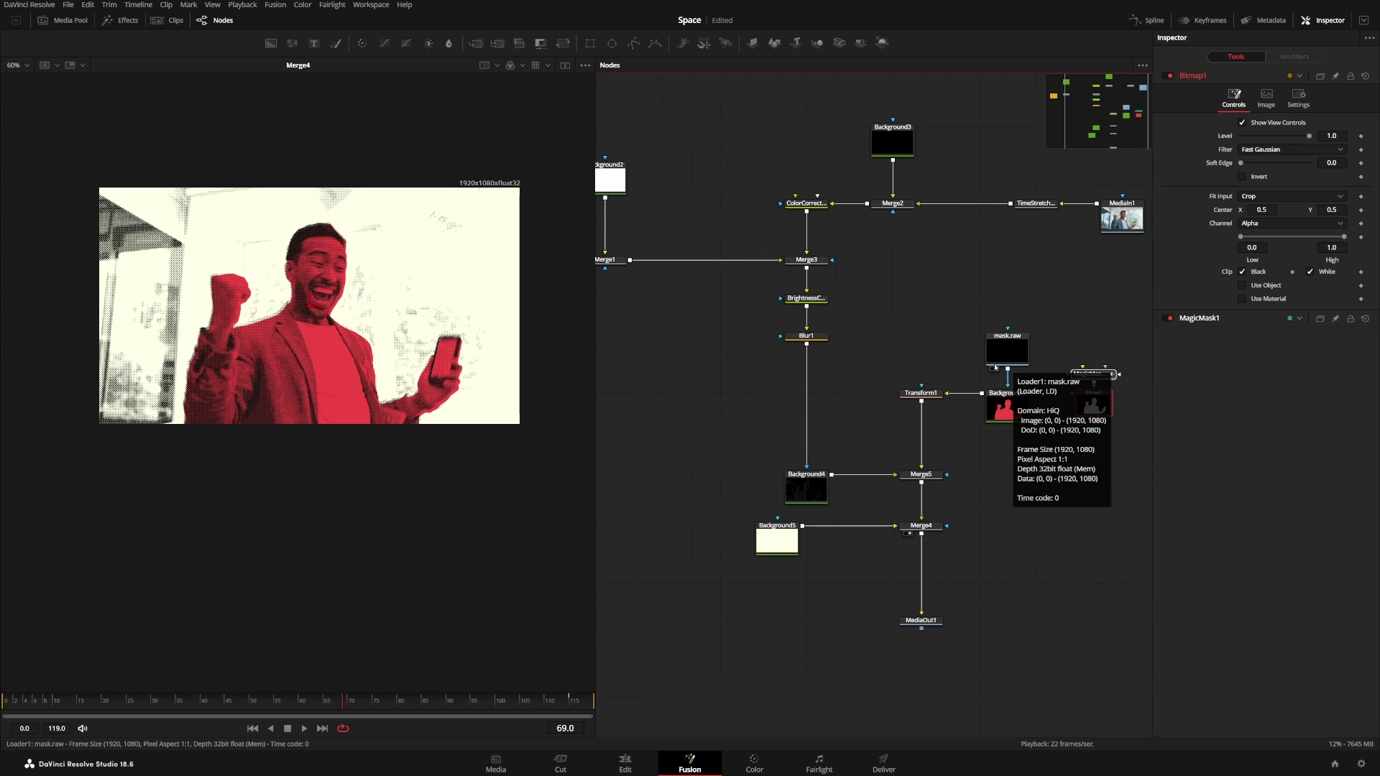
pyautogui.moveTo(844, 338); pyautogui.dragTo(918, 392)
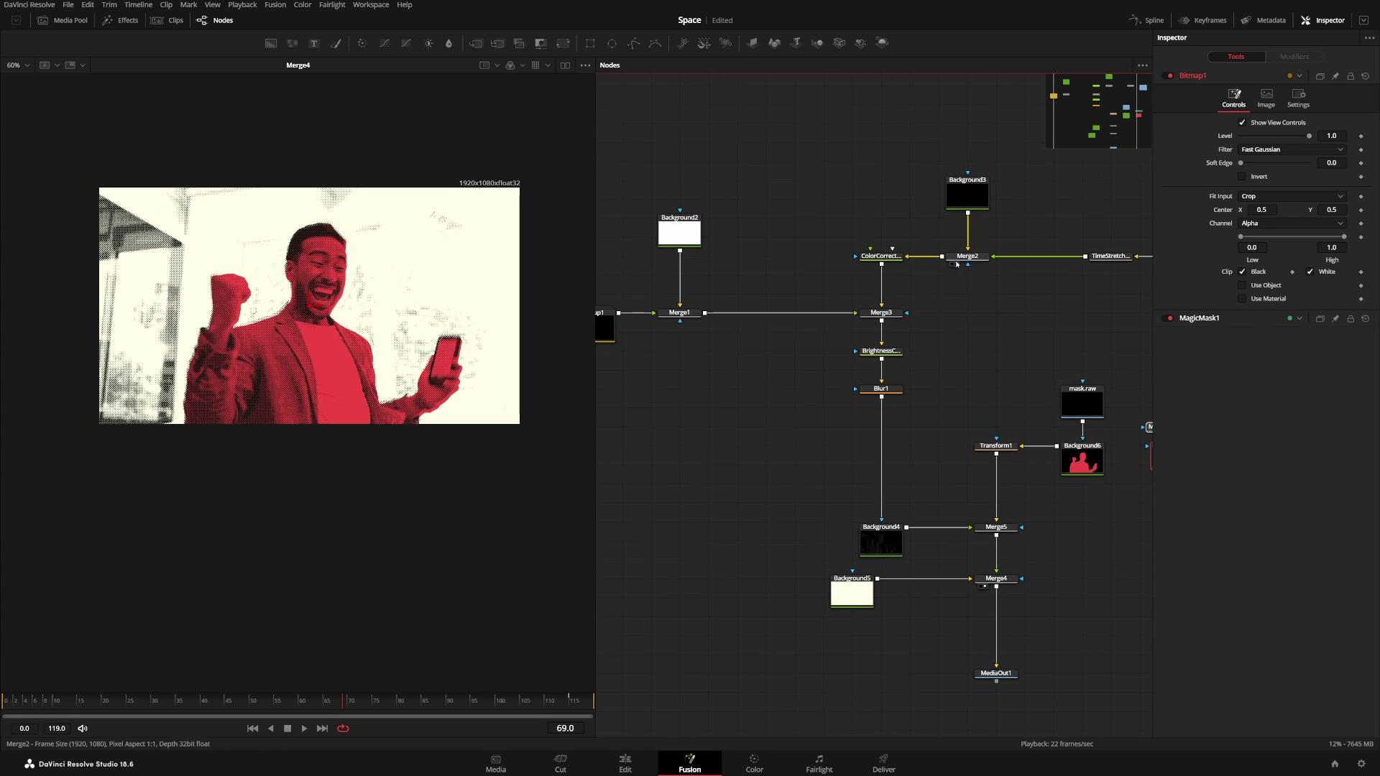
pyautogui.scroll(-3, 866, 355)
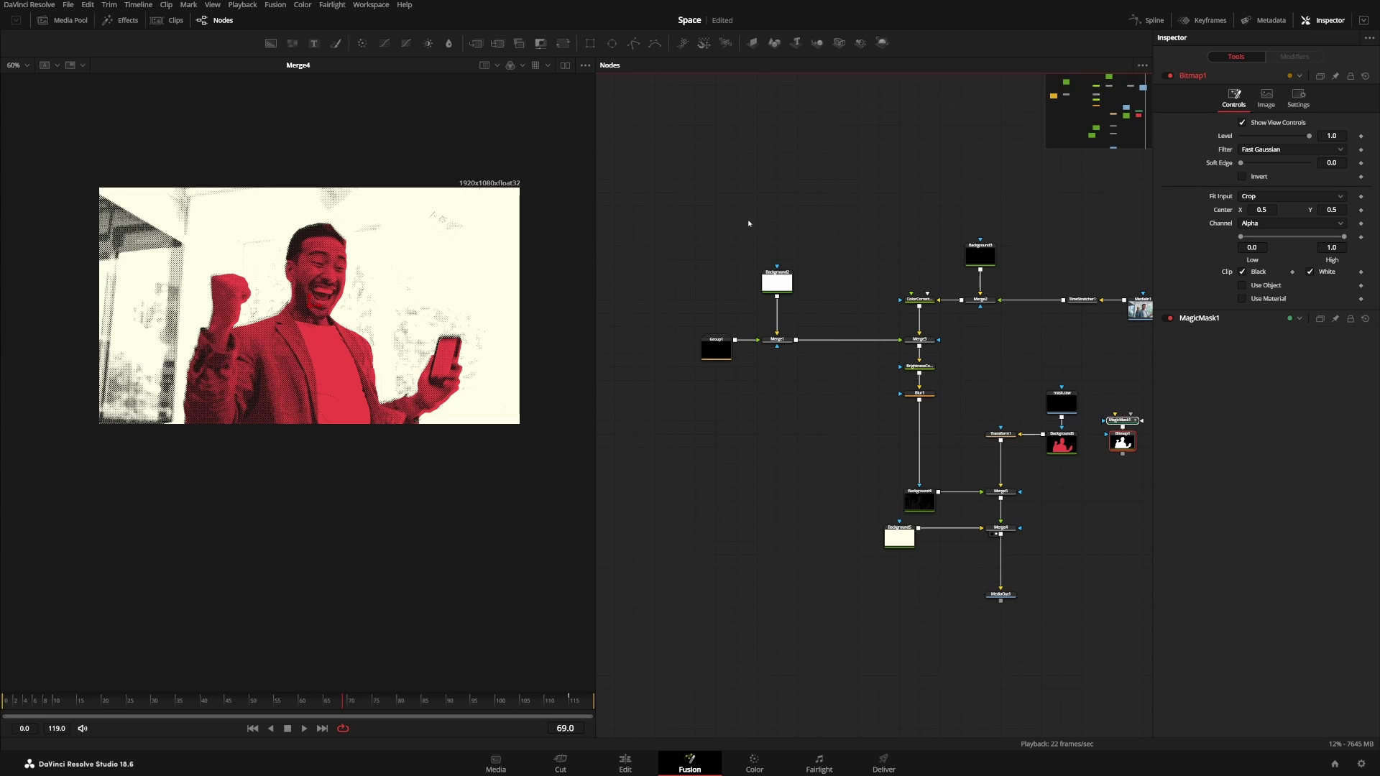
pyautogui.moveTo(694, 198); pyautogui.dragTo(947, 429)
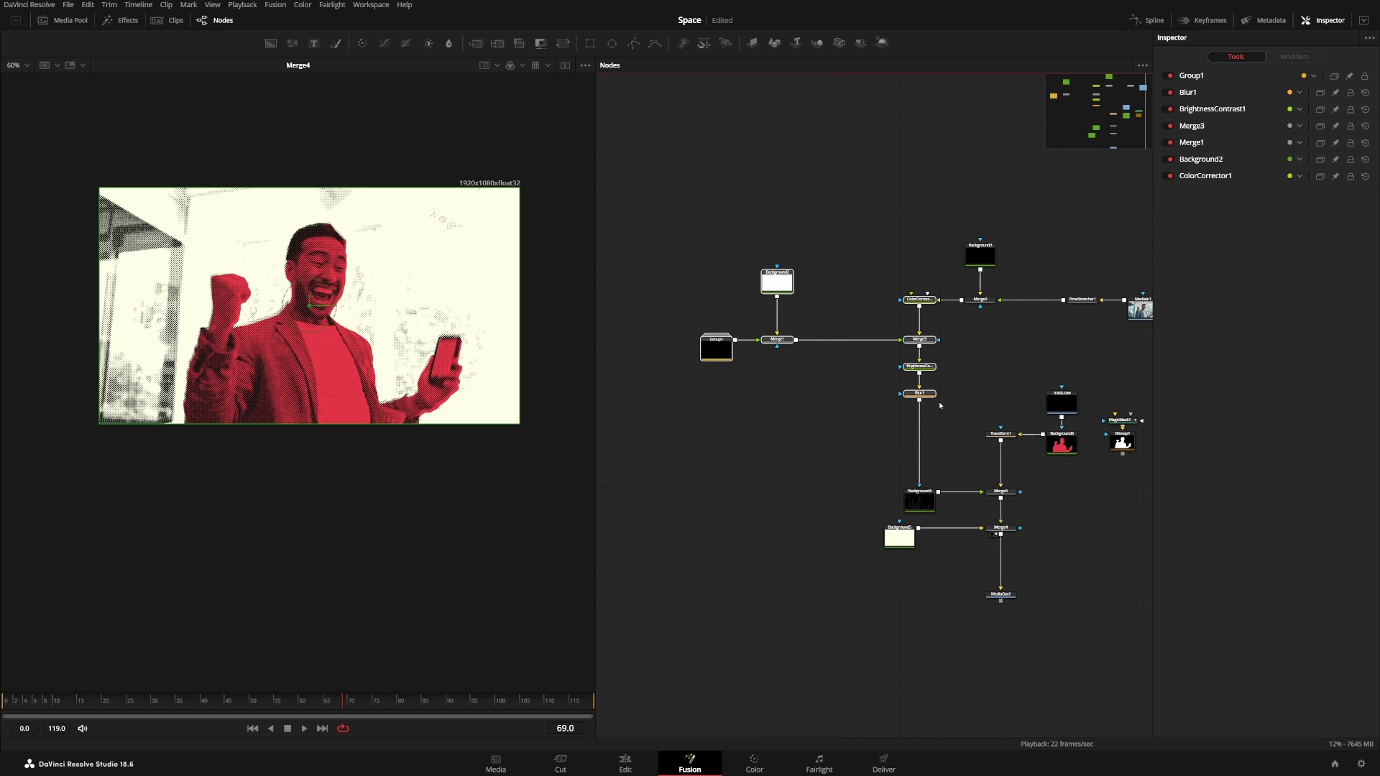
pyautogui.scroll(4, 355, 262)
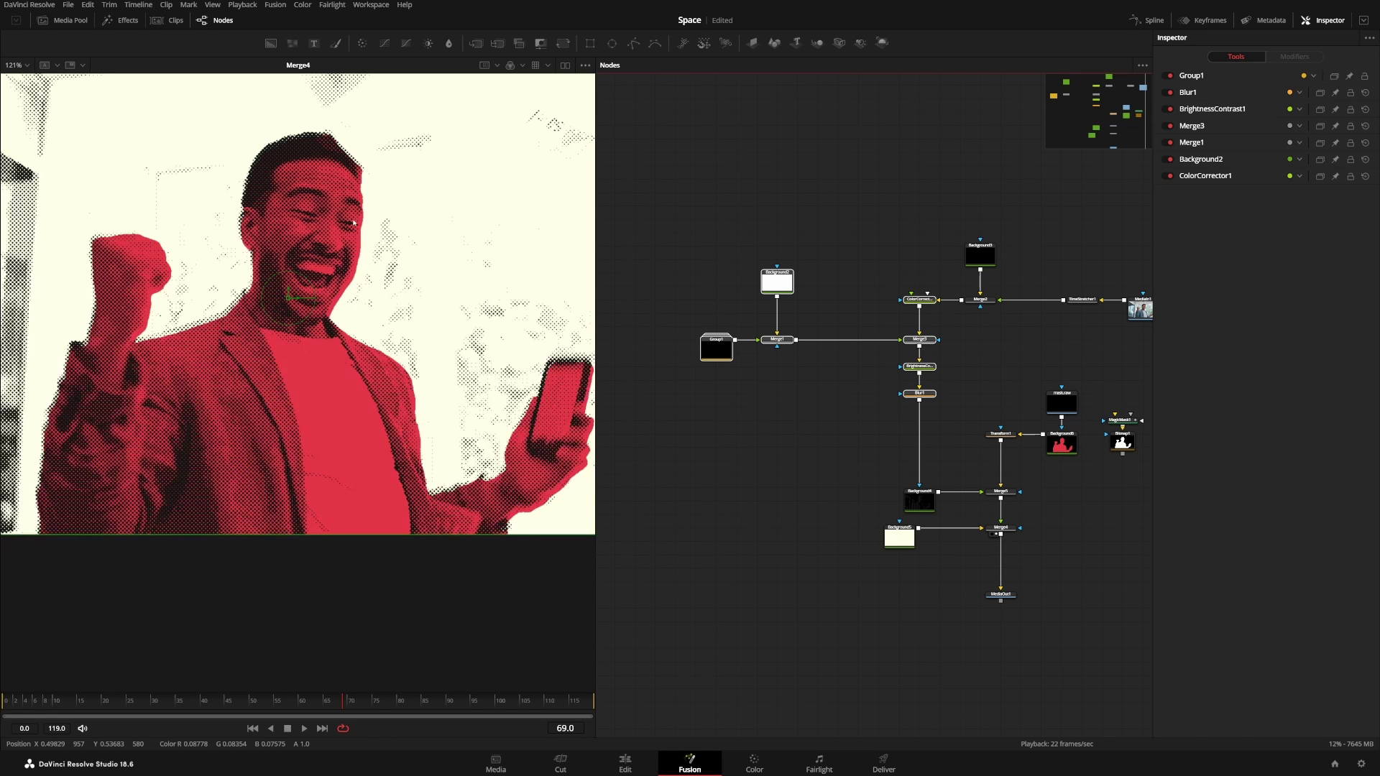
# Step: Set Merge1's Size to 0.172 and lower Merge3's Blend to about 0.468
pyautogui.click(778, 341)
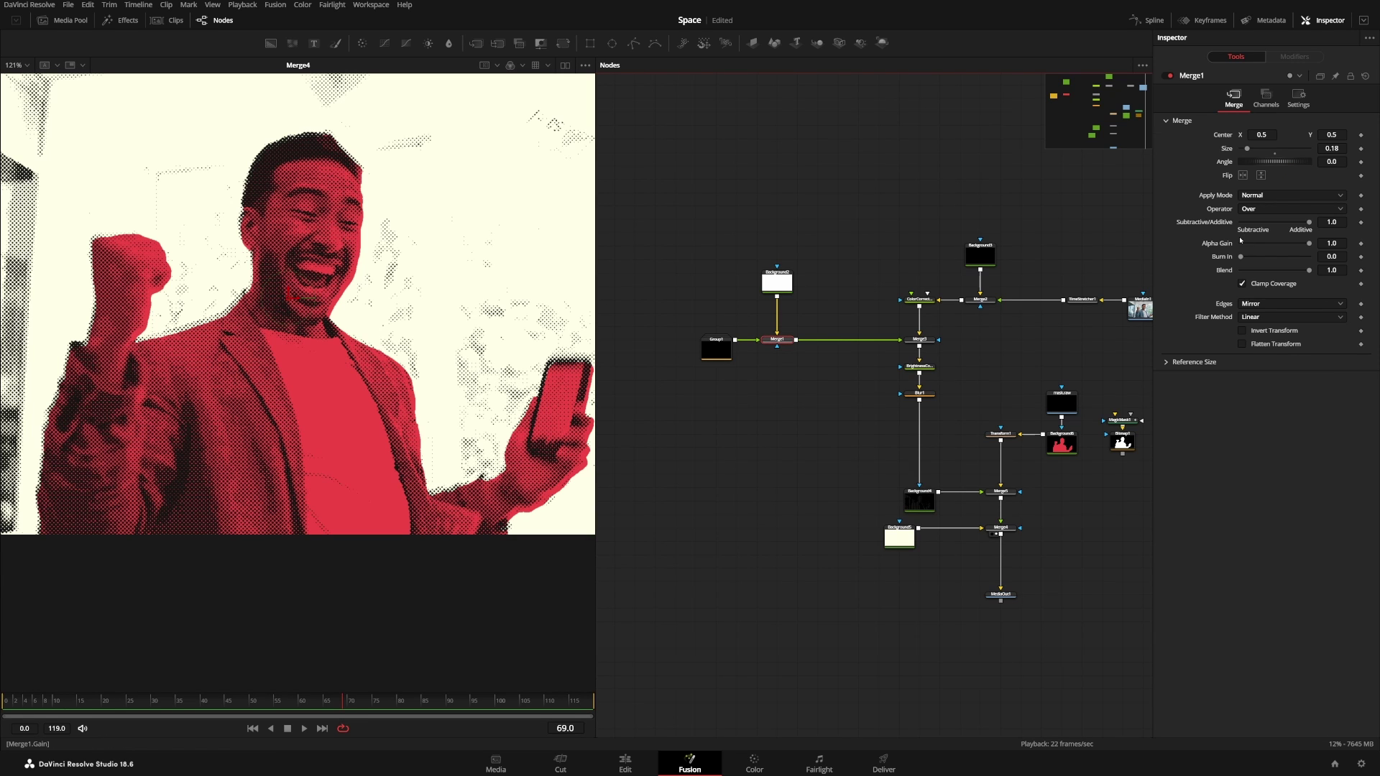
pyautogui.moveTo(1335, 148); pyautogui.dragTo(1329, 148)
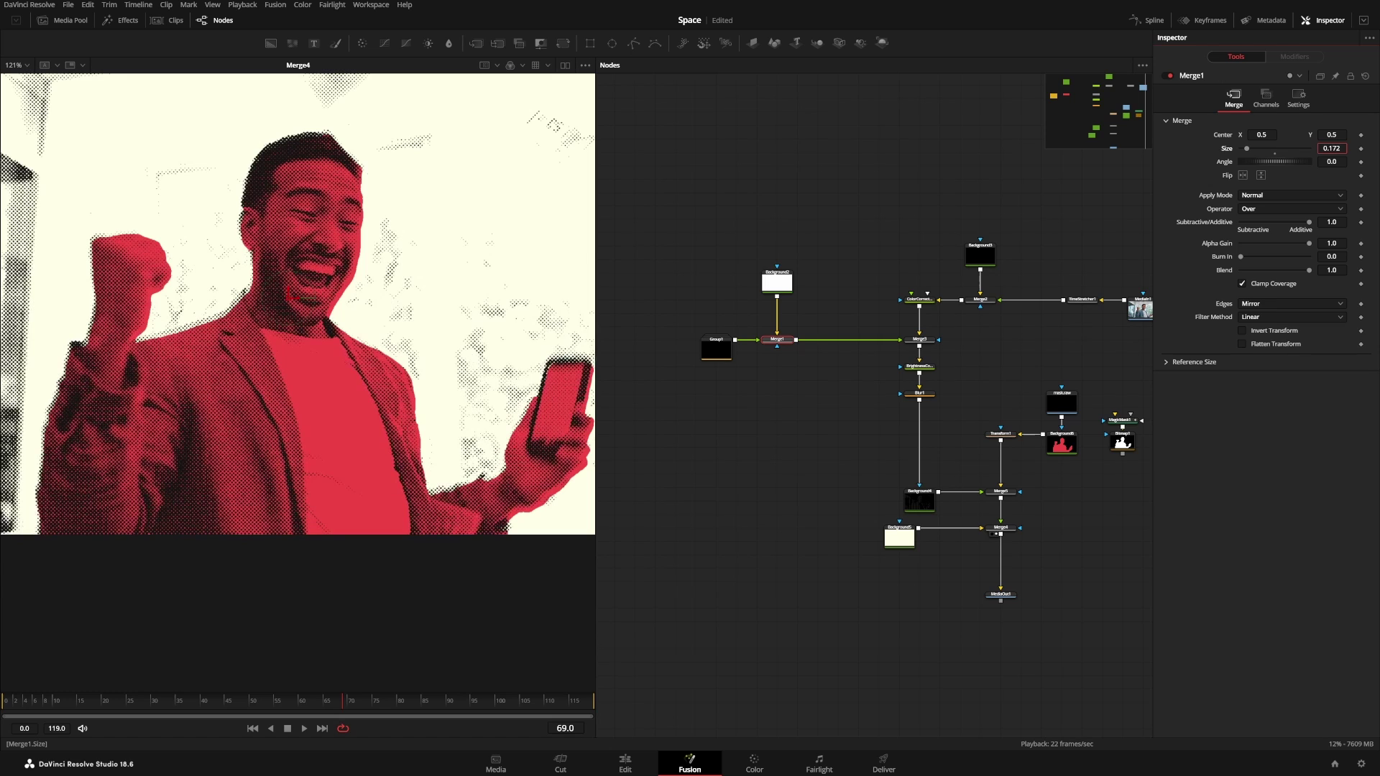
pyautogui.click(926, 367)
pyautogui.click(920, 339)
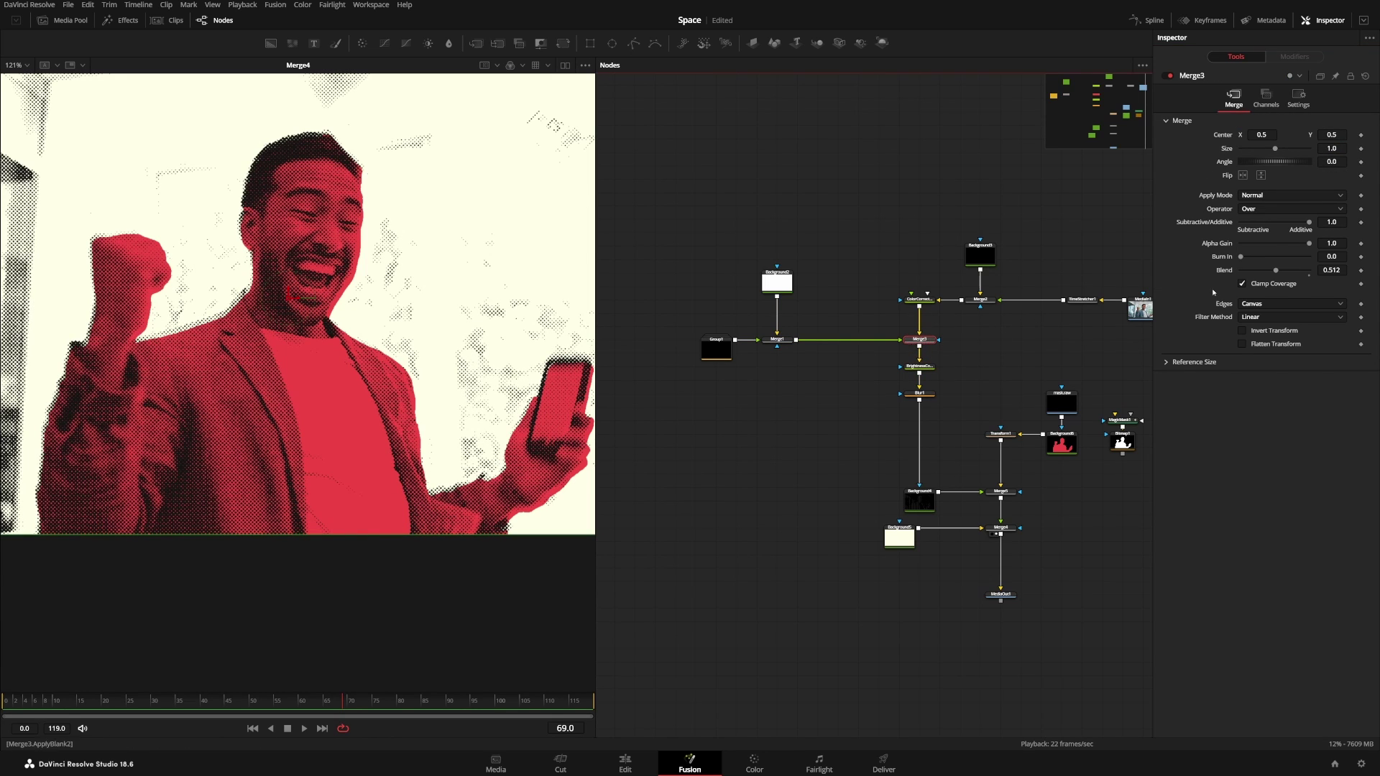
pyautogui.scroll(-10, 1327, 270)
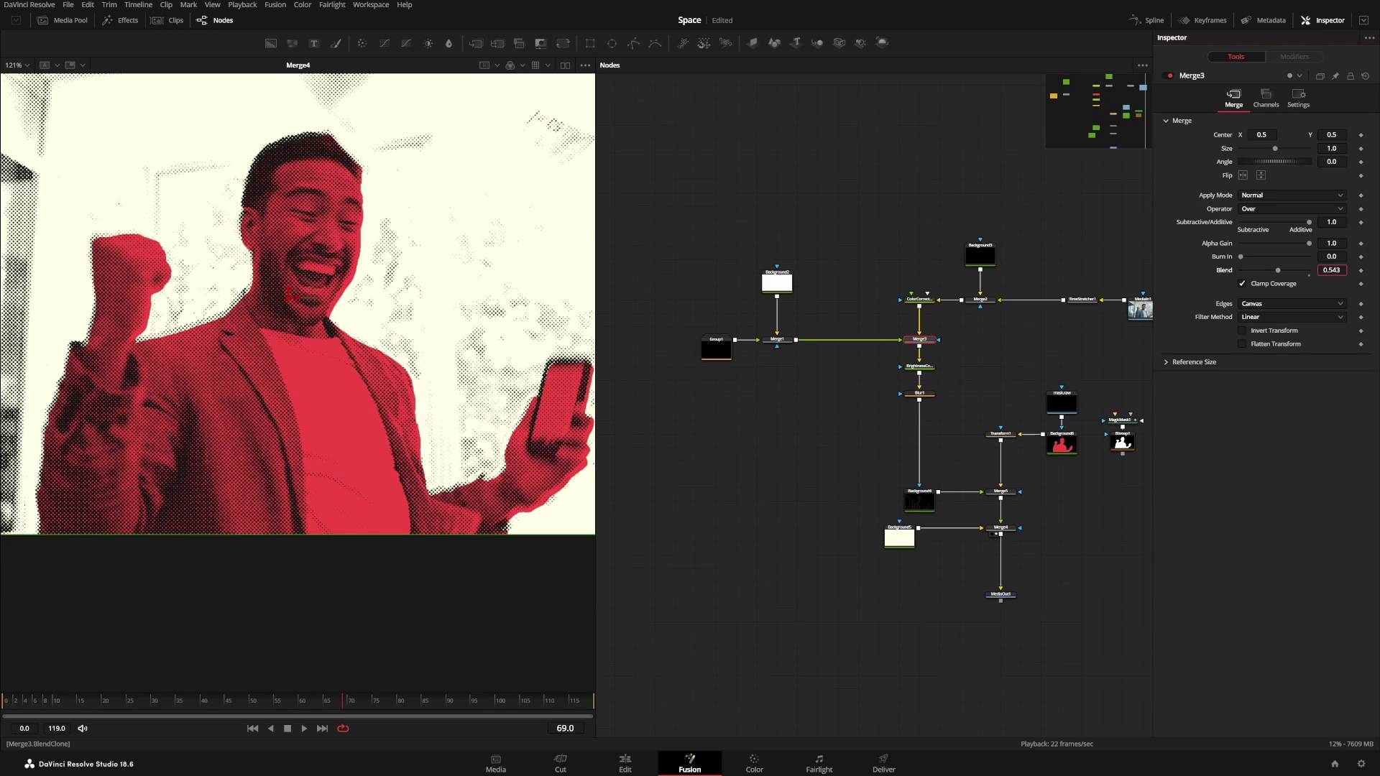
pyautogui.scroll(5, 1332, 269)
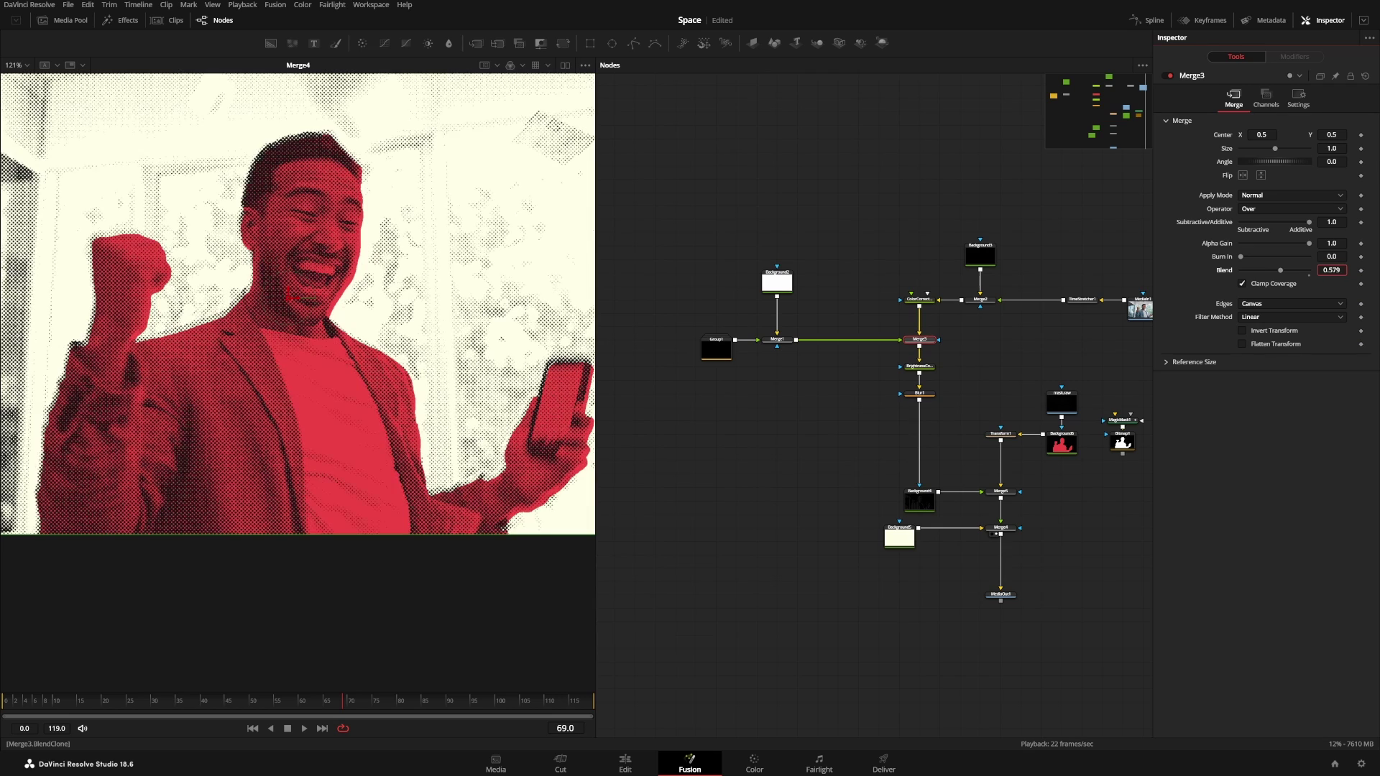
pyautogui.scroll(-1, 1332, 270)
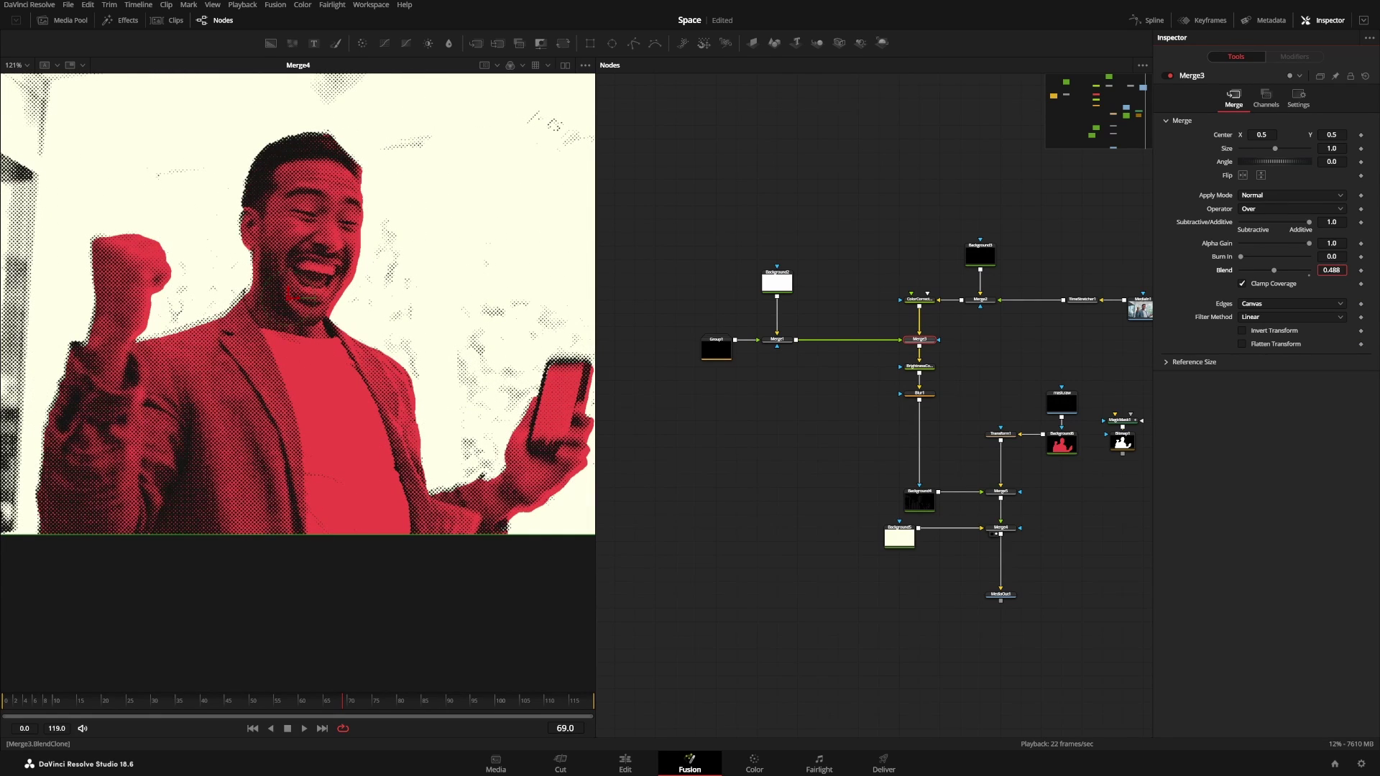
pyautogui.scroll(-12, 1332, 270)
pyautogui.scroll(11, 1332, 269)
pyautogui.moveTo(562, 332); pyautogui.dragTo(532, 343)
# Step: Connect mask.raw to Merge5's mask input via two pipe routers and view MediaOut1
pyautogui.moveTo(1093, 383); pyautogui.dragTo(970, 367)
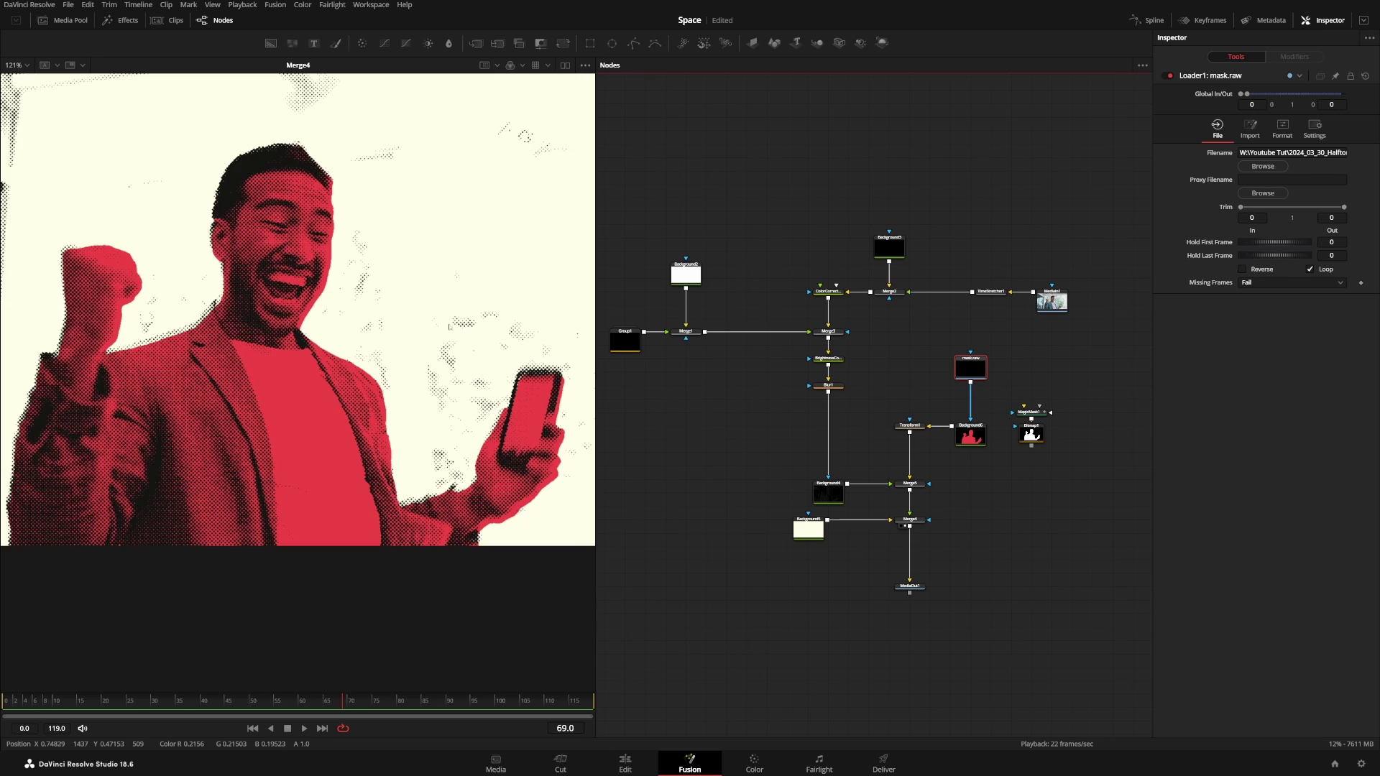
pyautogui.scroll(-3, 290, 306)
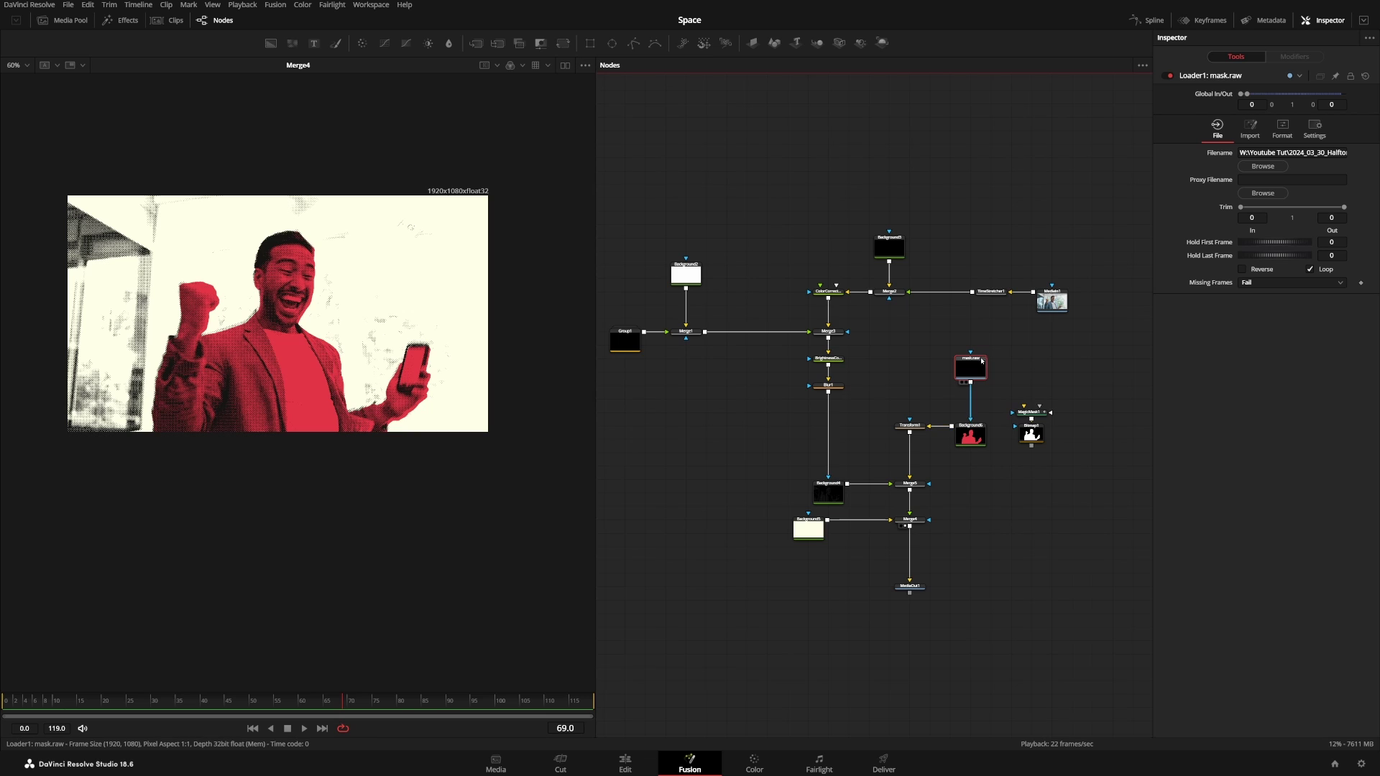
pyautogui.moveTo(971, 391); pyautogui.dragTo(1014, 483)
pyautogui.keyDown('alt'); pyautogui.click(943, 450); pyautogui.keyUp('alt')
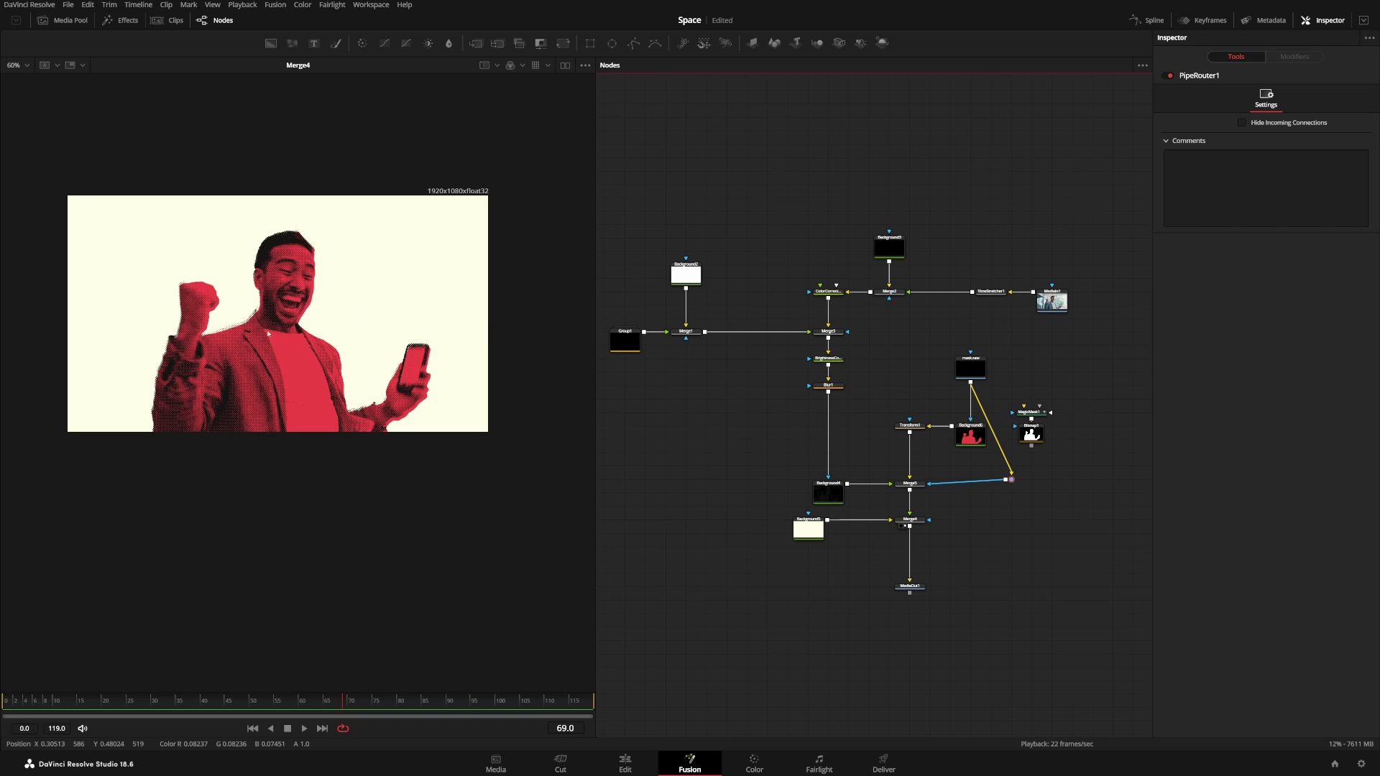
pyautogui.keyDown('alt'); pyautogui.click(990, 427); pyautogui.keyUp('alt')
pyautogui.moveTo(990, 427); pyautogui.dragTo(1032, 437)
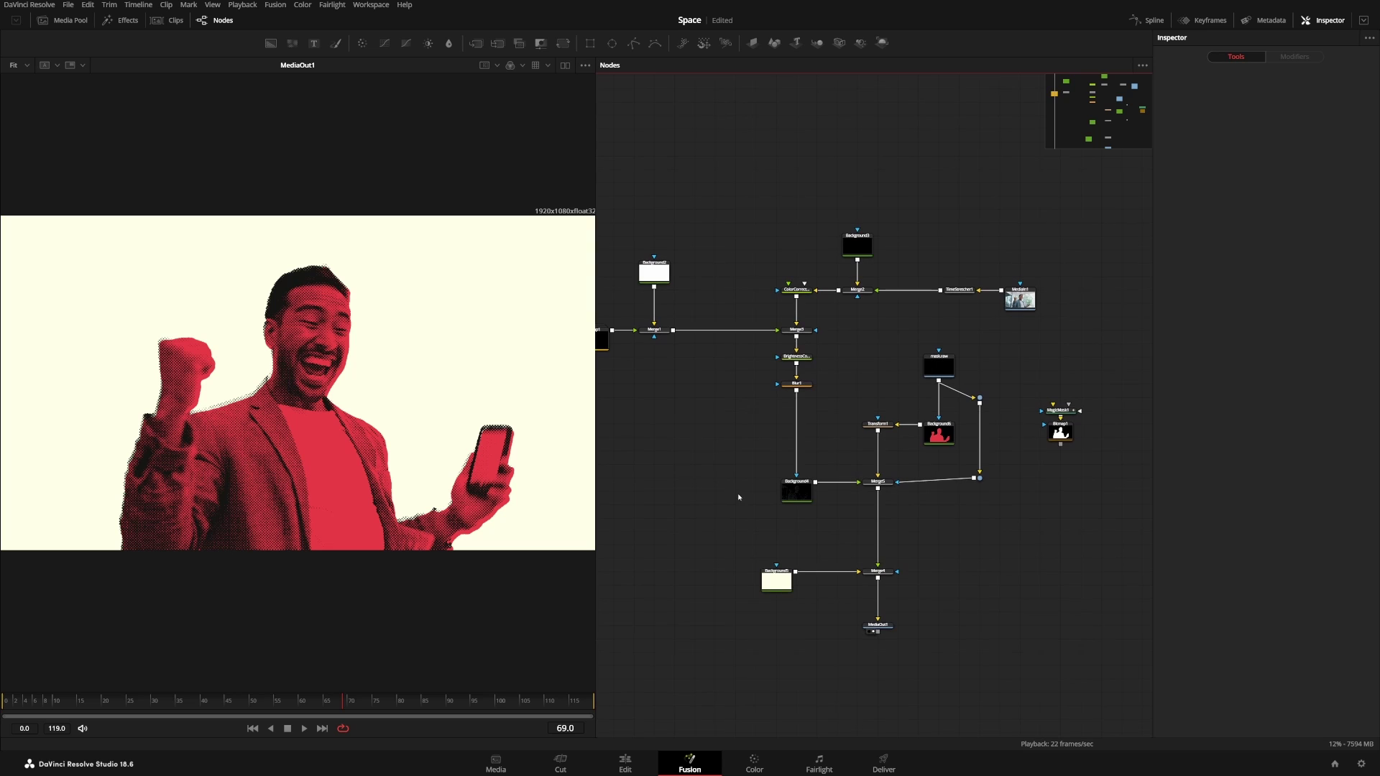
pyautogui.moveTo(736, 490); pyautogui.dragTo(747, 496)
pyautogui.moveTo(629, 519); pyautogui.dragTo(655, 515)
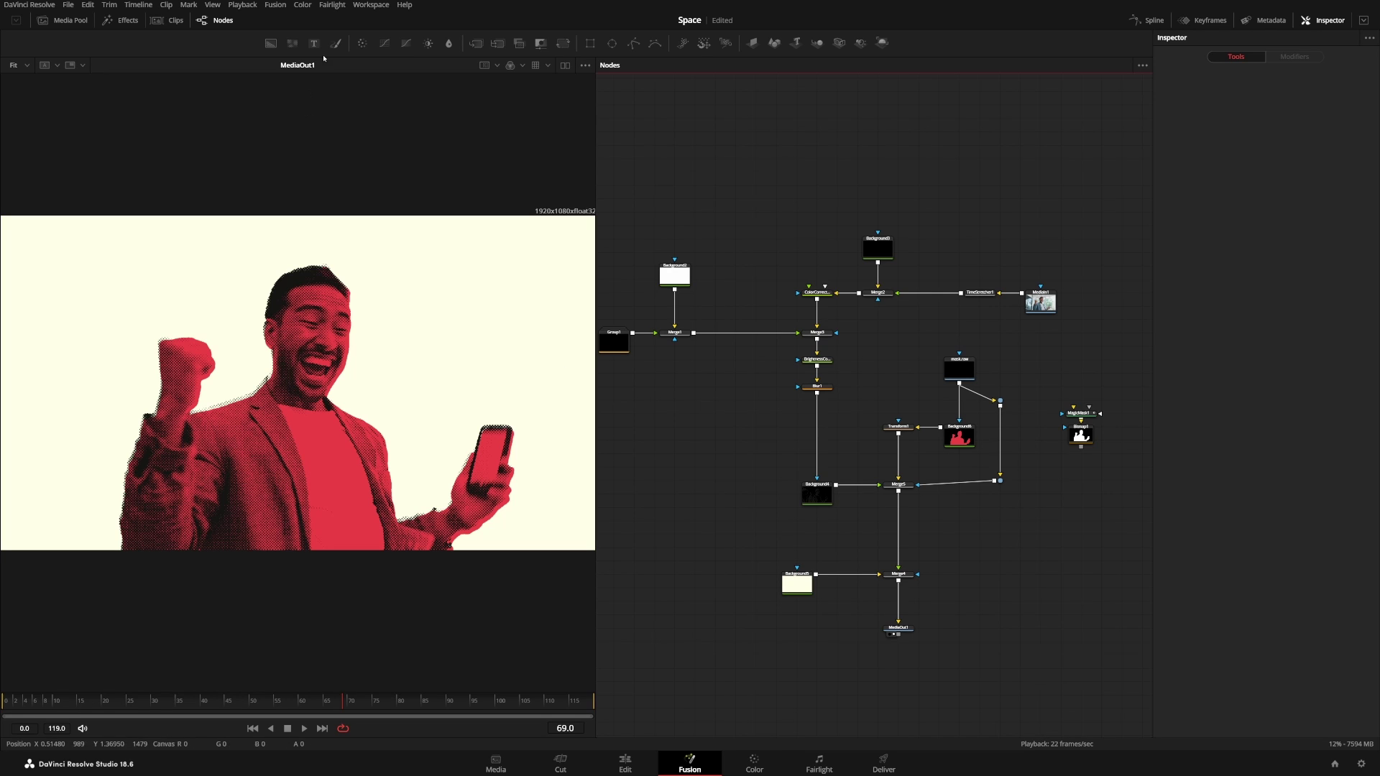
# Step: Add a black JAYARETV Text+ title merged into the composite through Merge6
pyautogui.moveTo(314, 43); pyautogui.dragTo(988, 546)
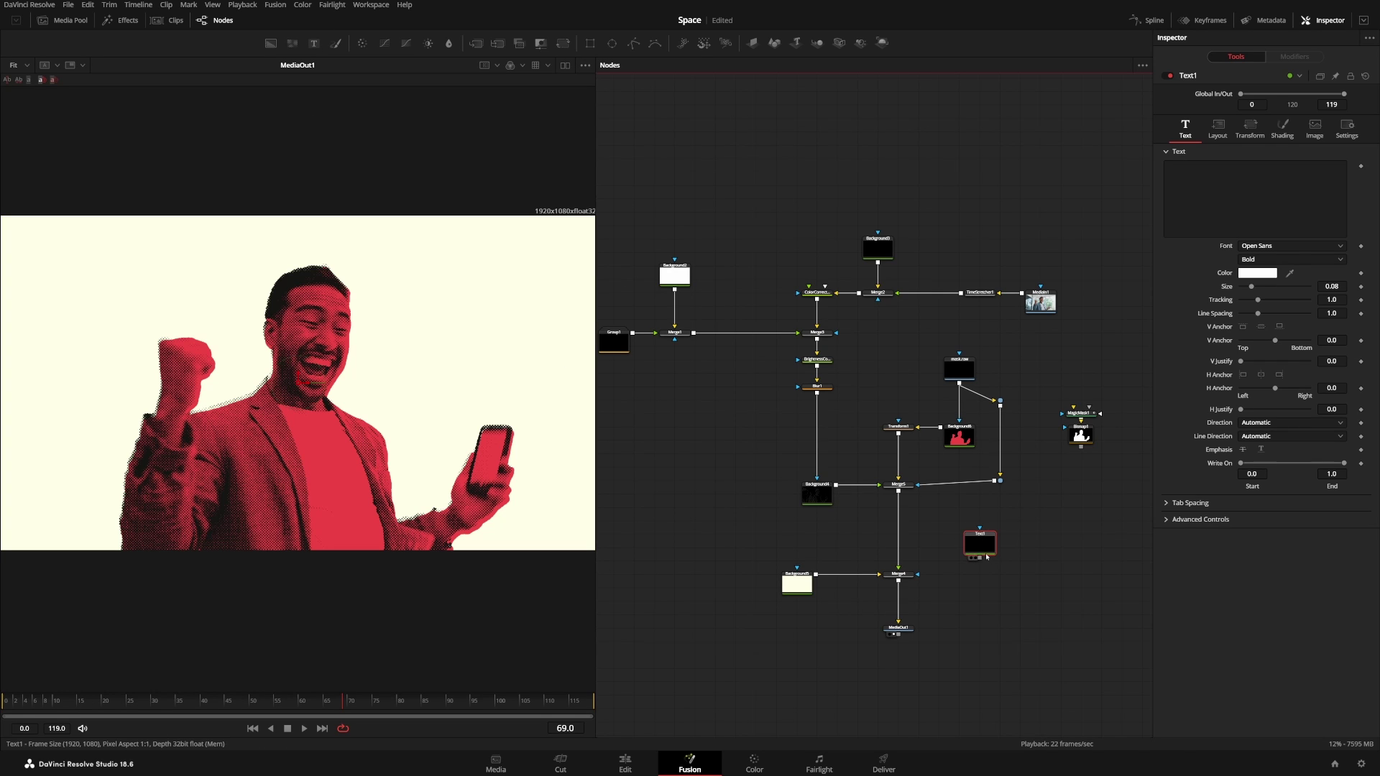
pyautogui.click(1242, 212)
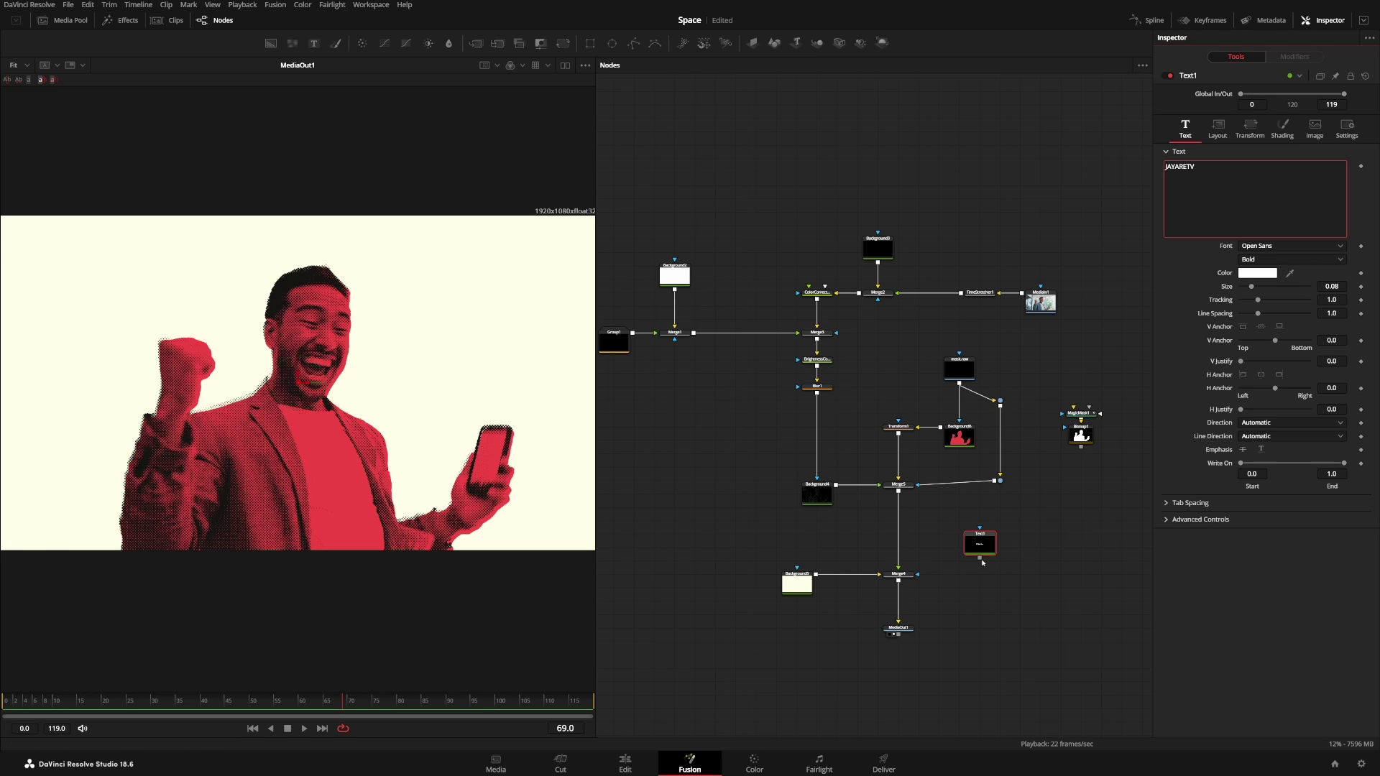
pyautogui.moveTo(979, 558); pyautogui.dragTo(900, 487)
pyautogui.moveTo(920, 553); pyautogui.dragTo(910, 540)
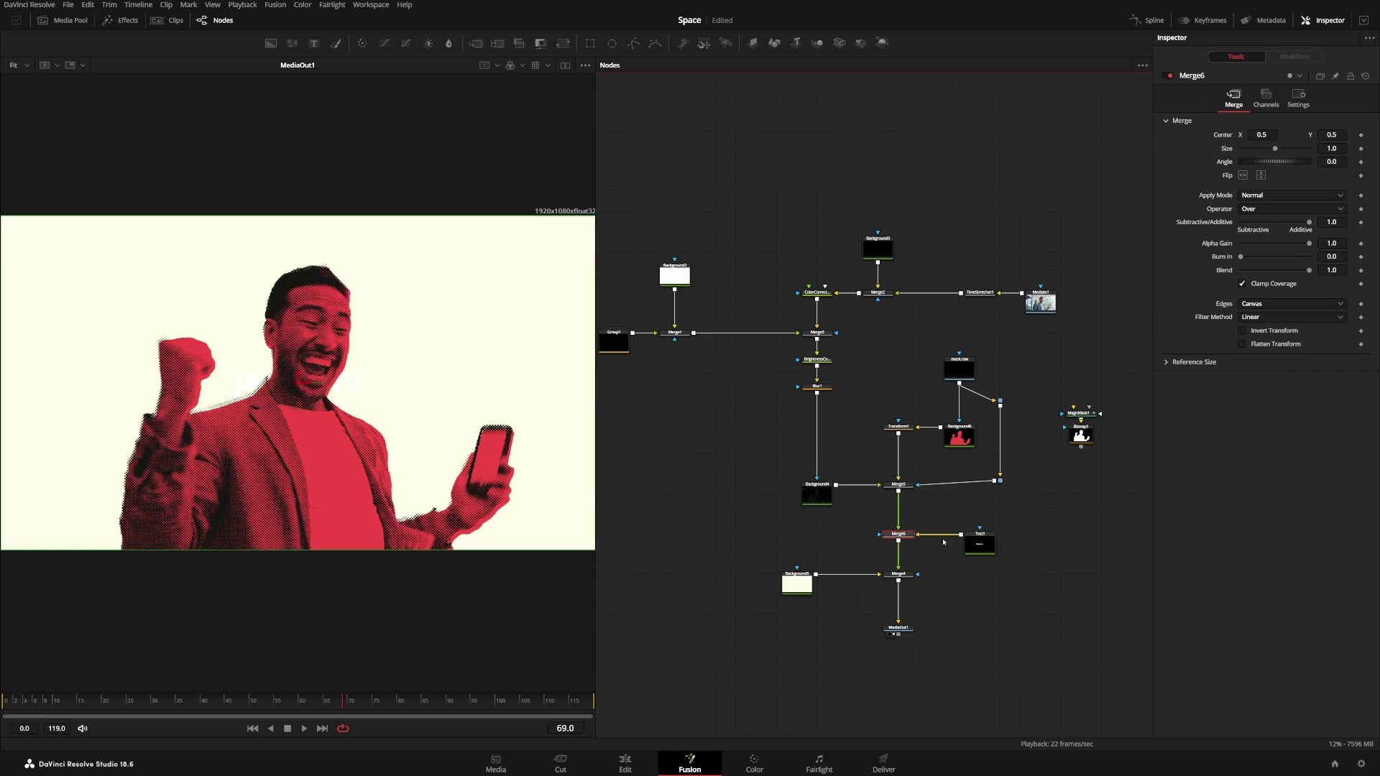
pyautogui.click(979, 544)
pyautogui.click(1257, 273)
pyautogui.click(561, 305)
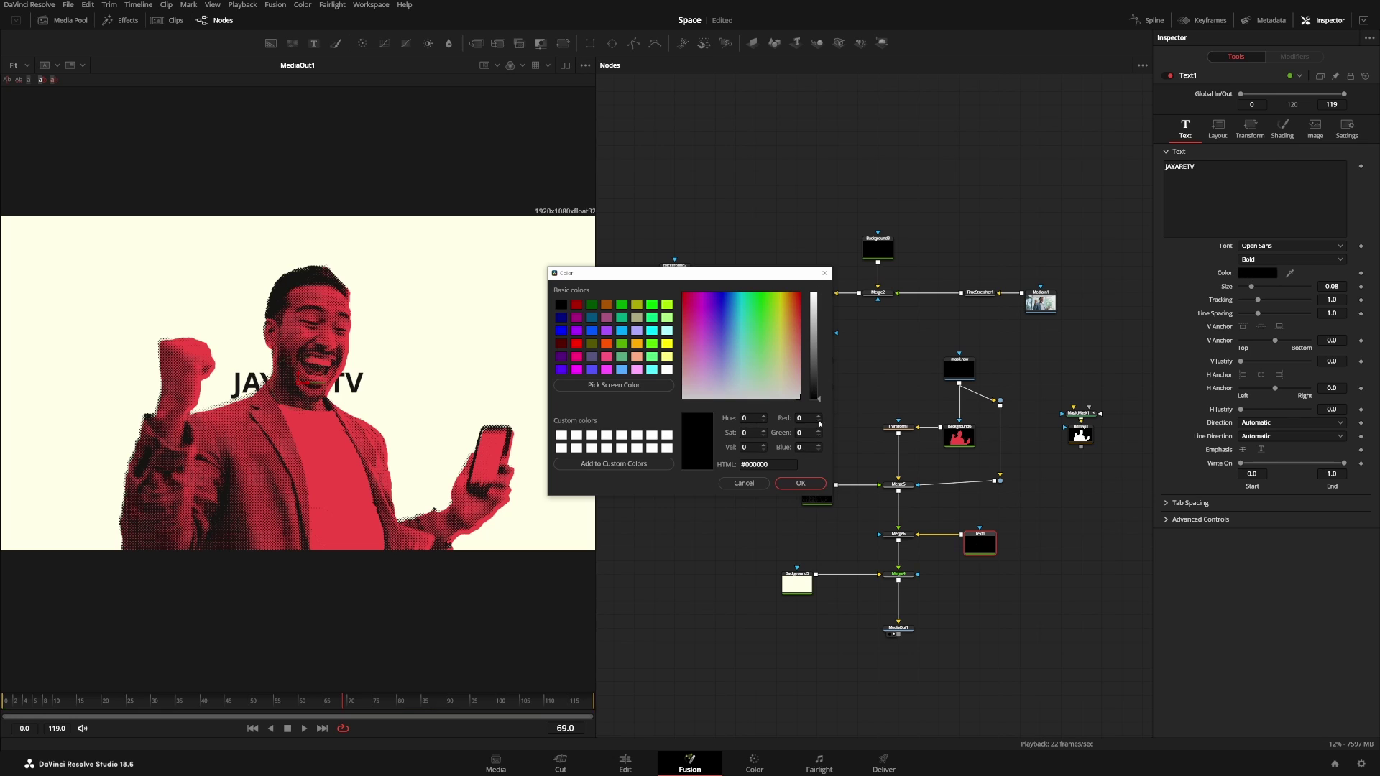
pyautogui.click(810, 487)
# Step: Shift the man left and enlarge the JAYARETV title to size 0.248 near the top
pyautogui.click(903, 535)
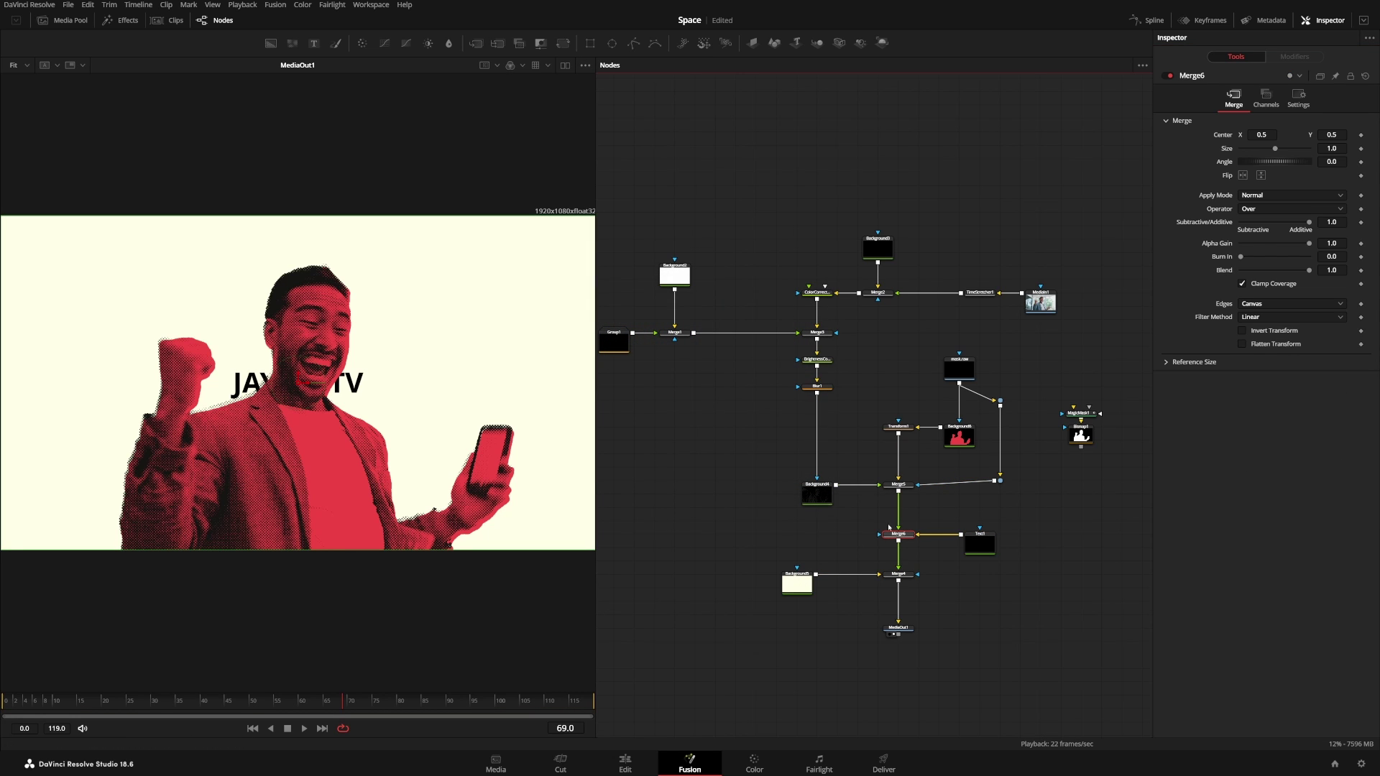
pyautogui.moveTo(306, 384); pyautogui.dragTo(201, 384)
pyautogui.click(980, 544)
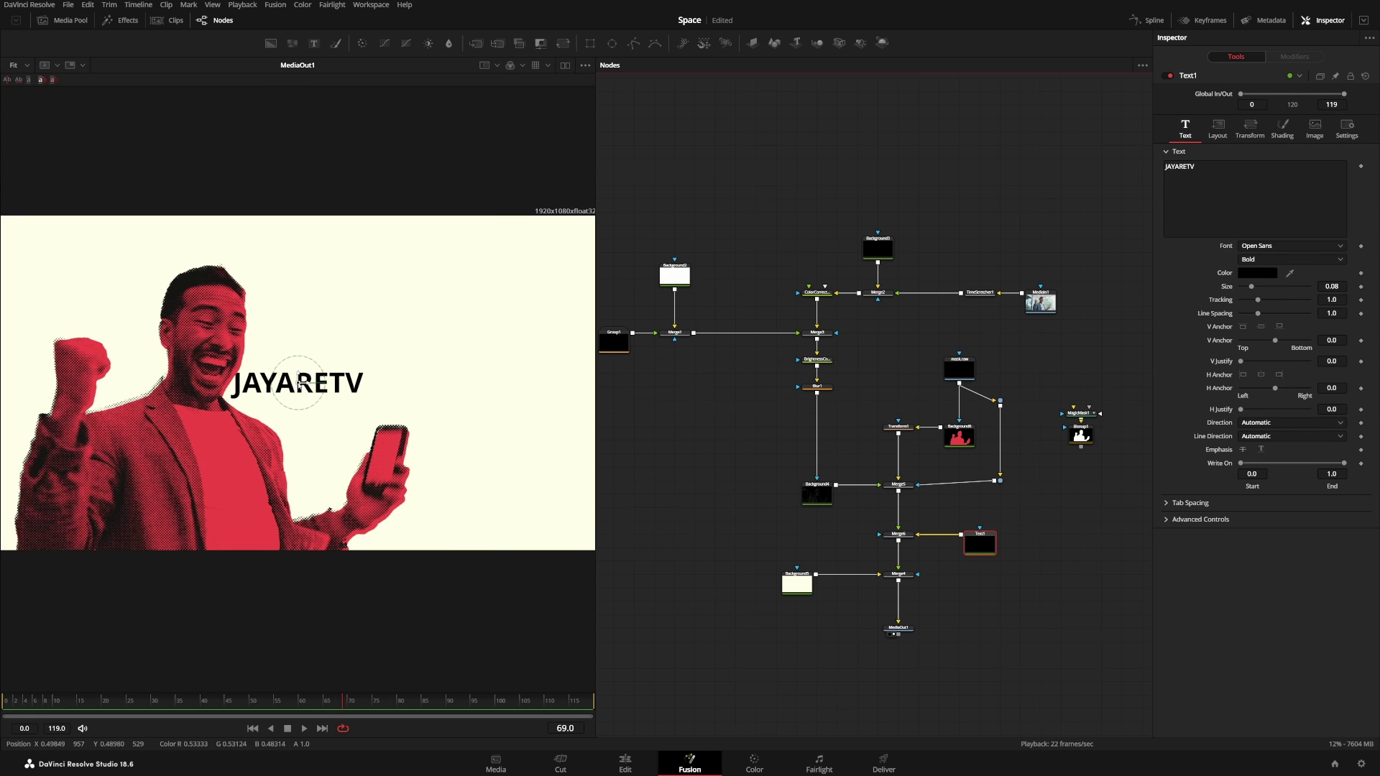
pyautogui.moveTo(300, 383); pyautogui.dragTo(392, 309)
pyautogui.moveTo(1251, 286); pyautogui.dragTo(1278, 291)
pyautogui.moveTo(392, 310); pyautogui.dragTo(394, 276)
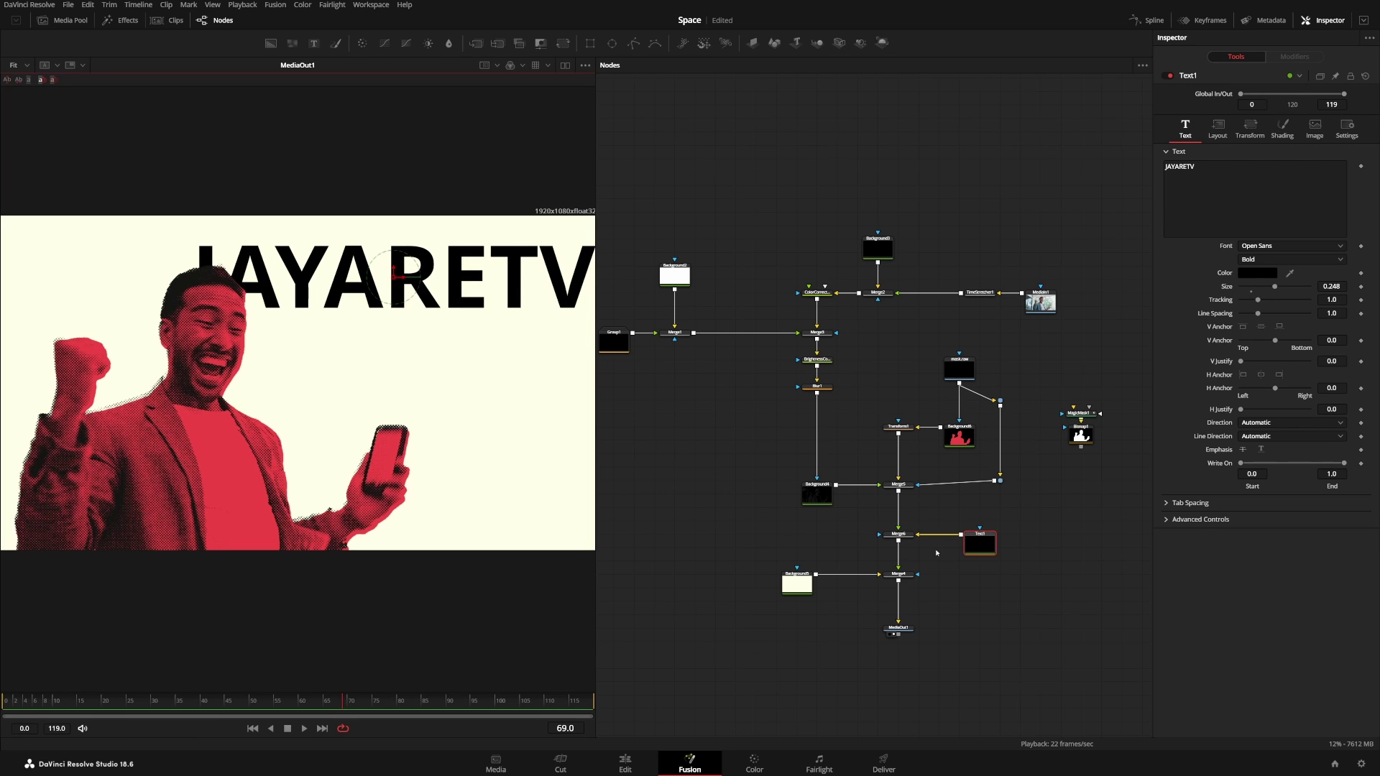
# Step: Change the title colour to dark grey #191917
pyautogui.click(1257, 273)
pyautogui.click(781, 390)
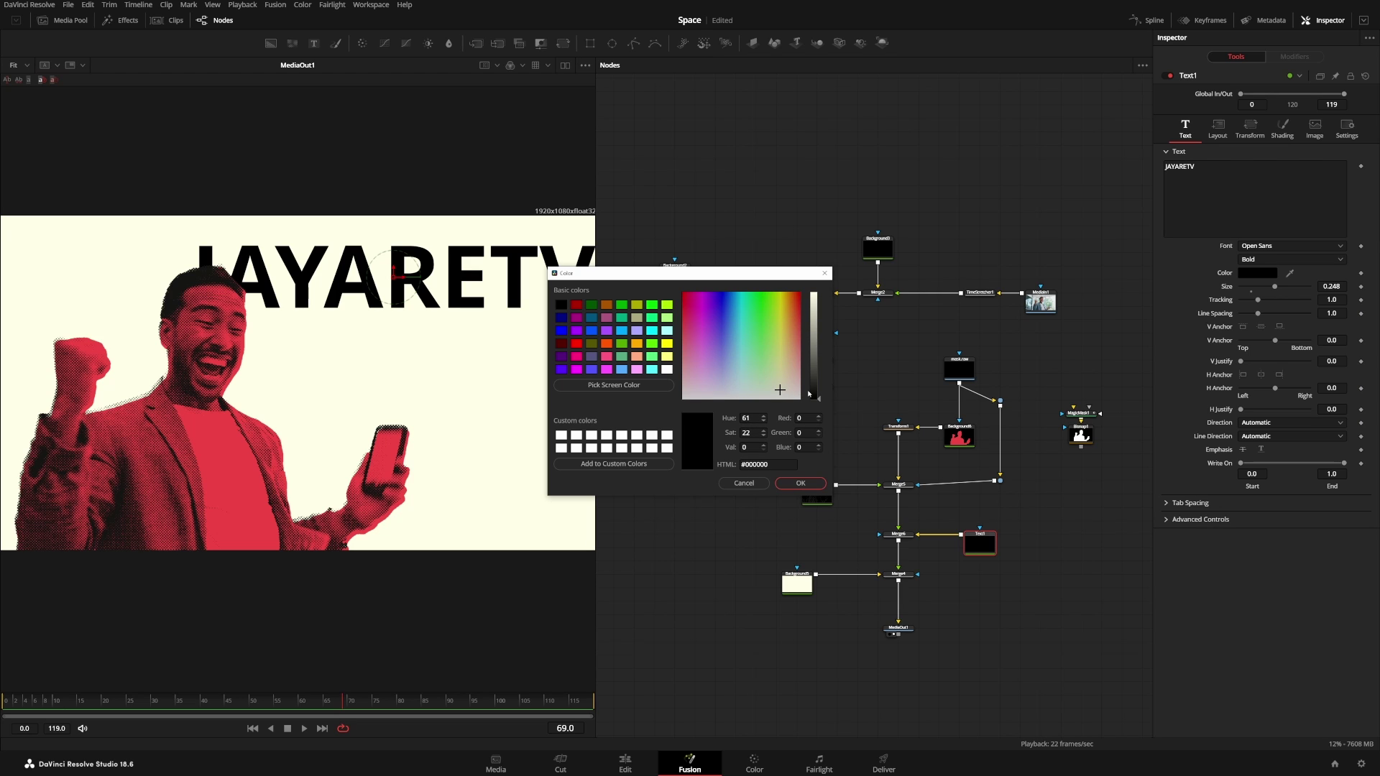
pyautogui.click(818, 391)
pyautogui.click(800, 483)
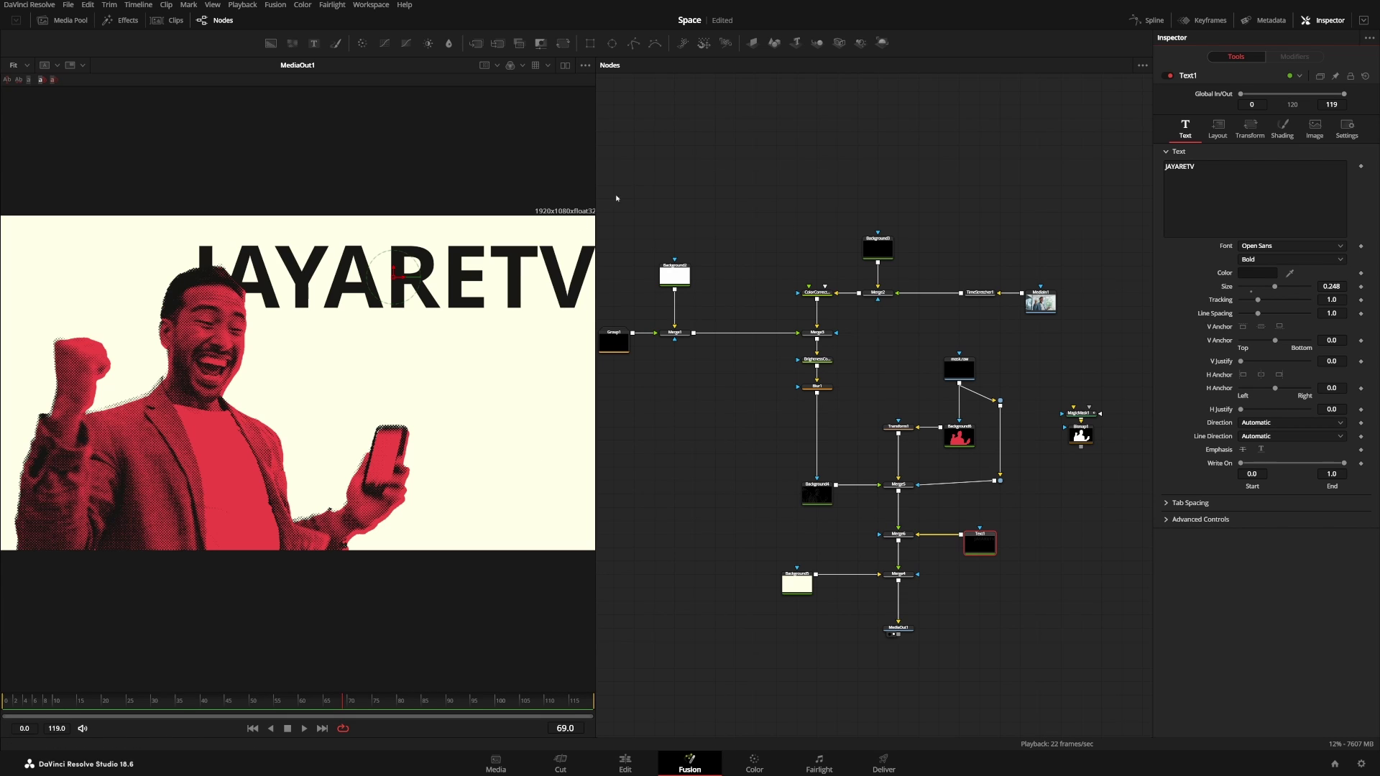
pyautogui.moveTo(599, 209); pyautogui.dragTo(834, 508)
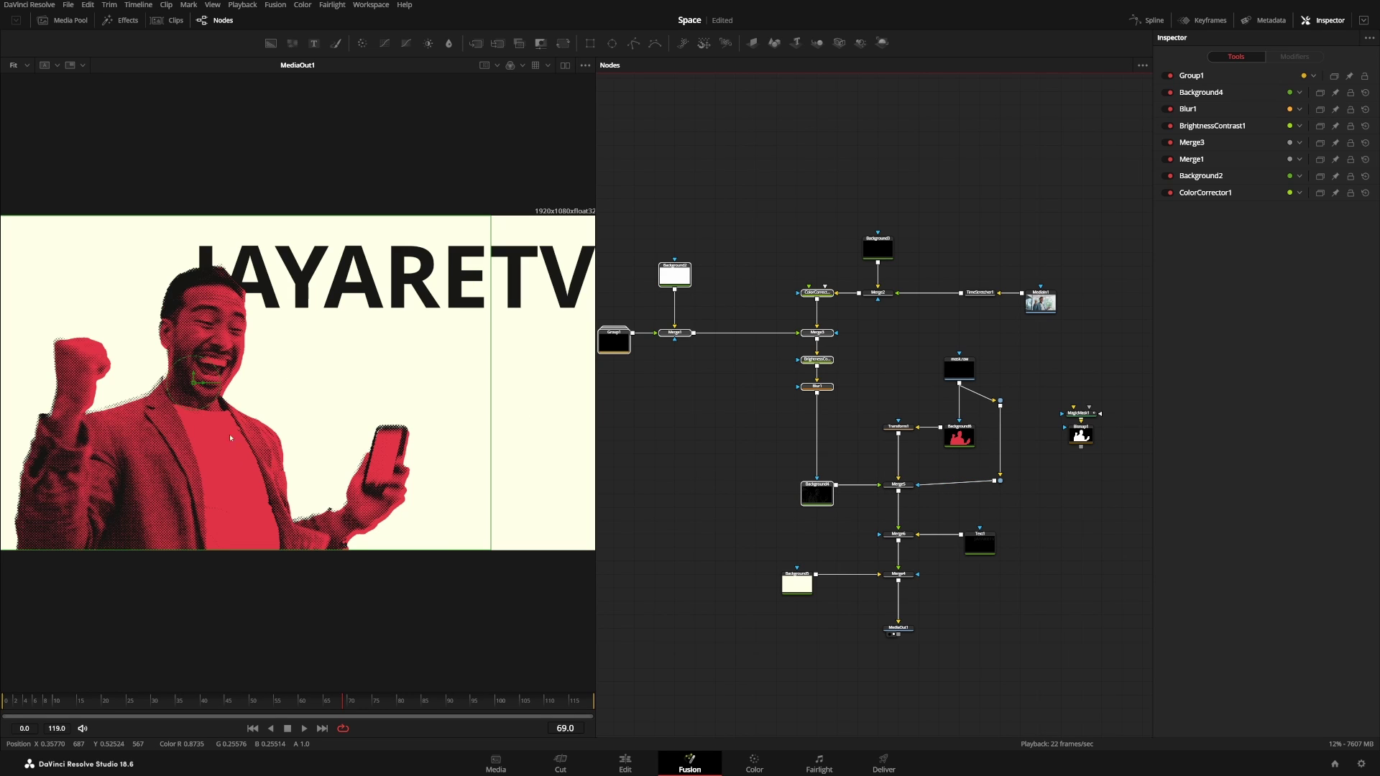
pyautogui.click(645, 487)
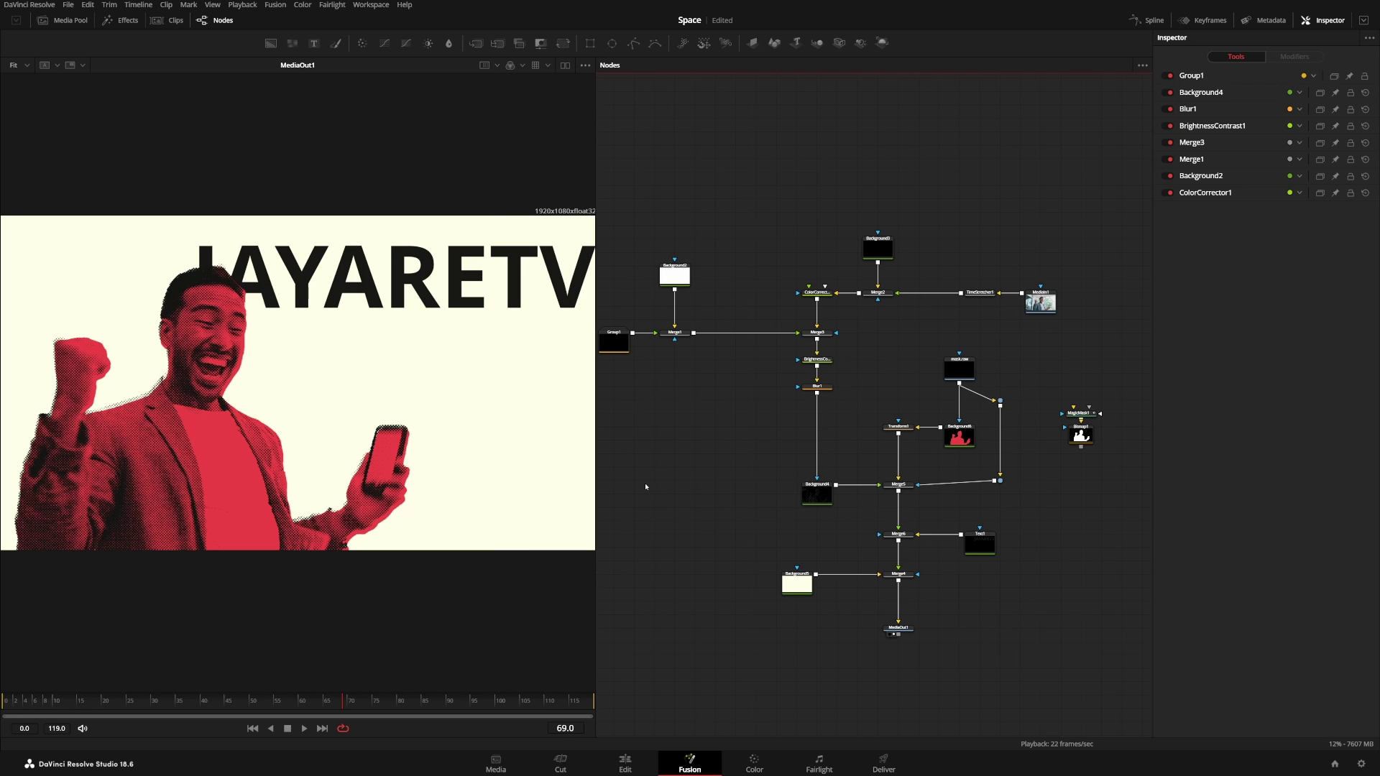